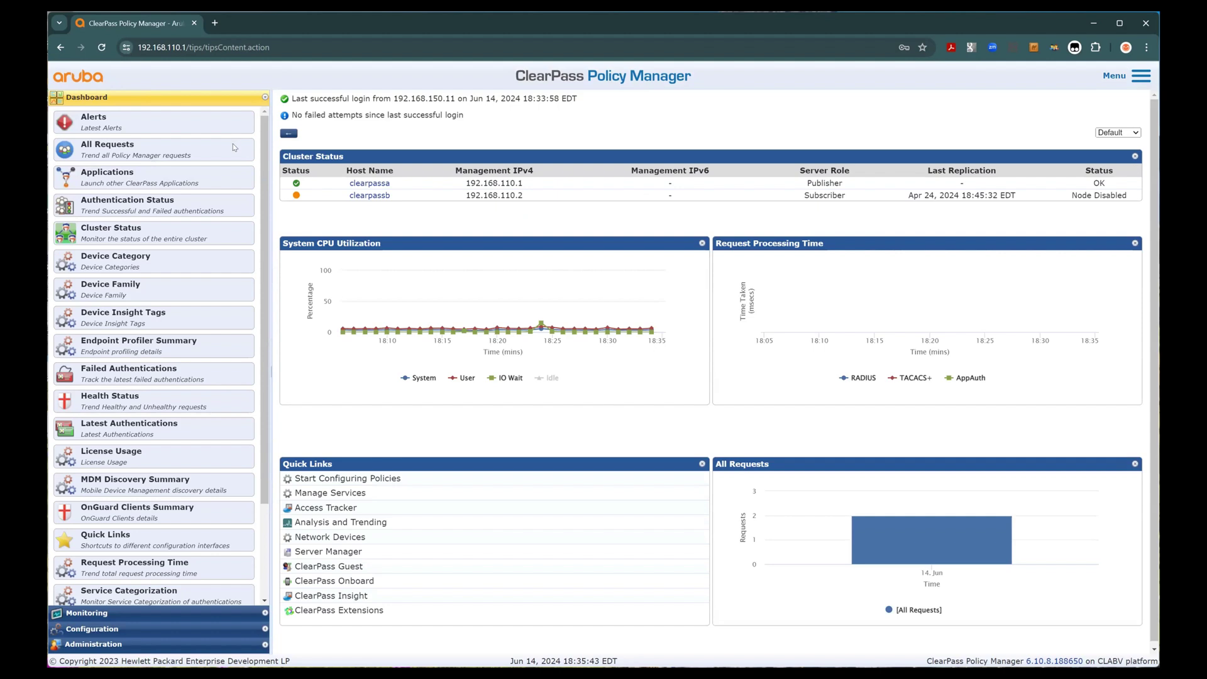
{"action": "left_click", "coordinate": [126, 48]}
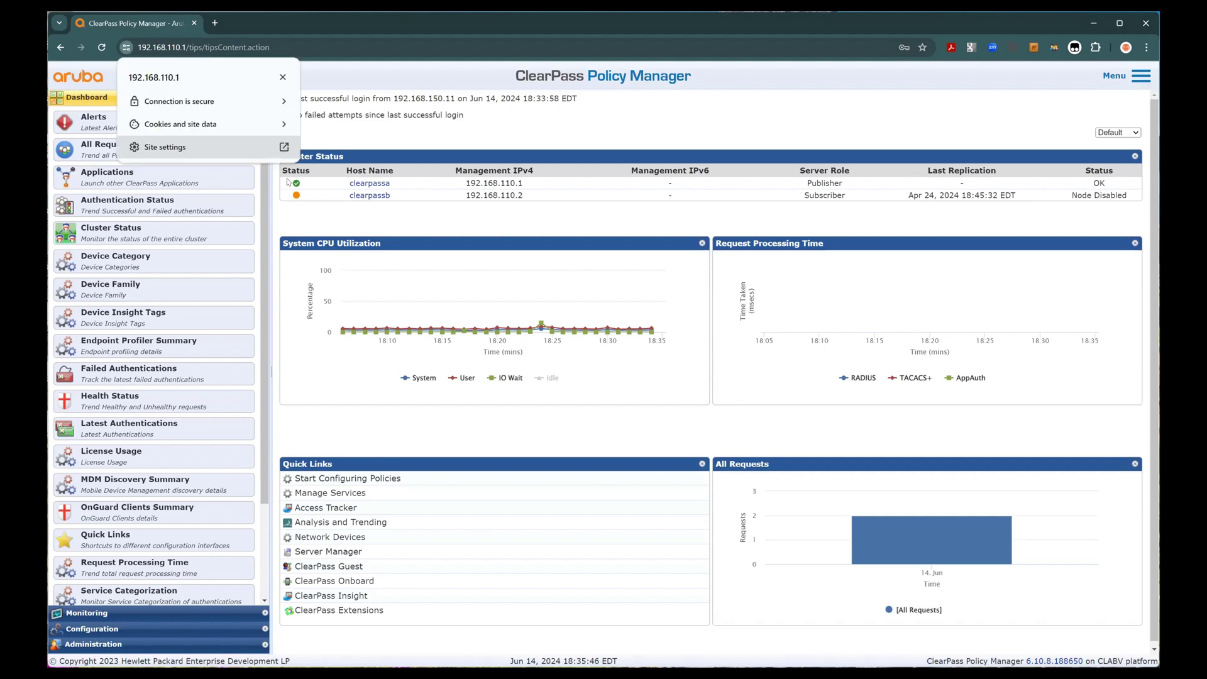
{"action": "left_click", "coordinate": [280, 102]}
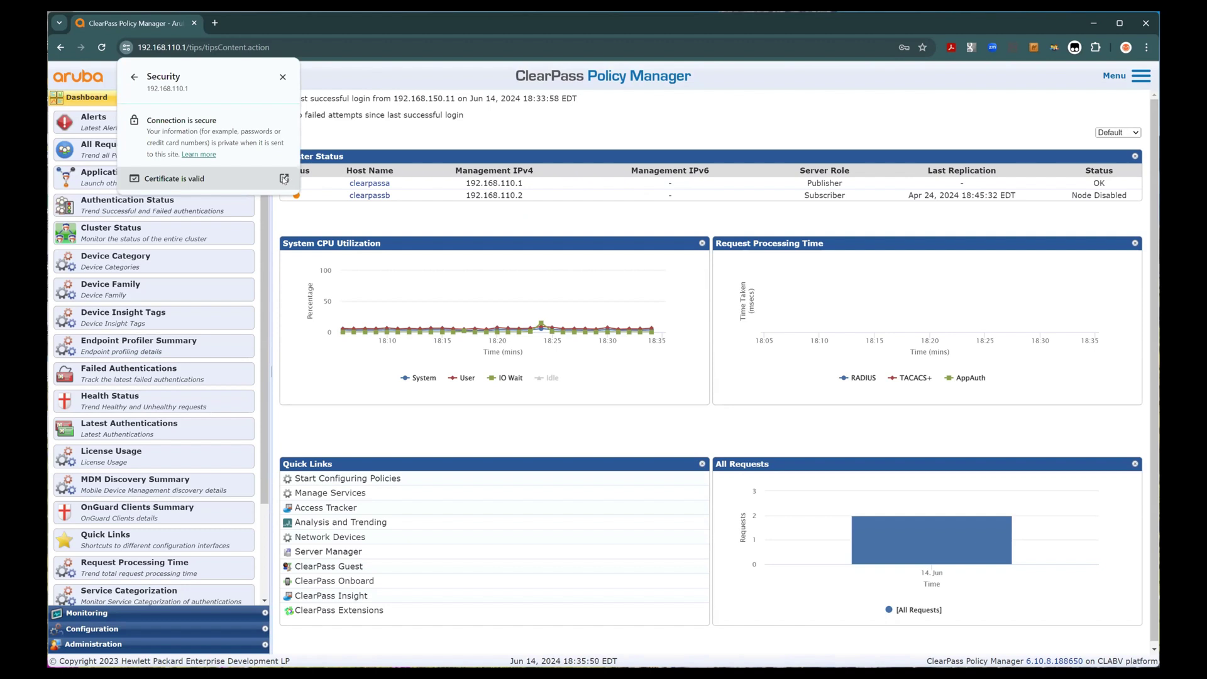
{"action": "left_click", "coordinate": [283, 179]}
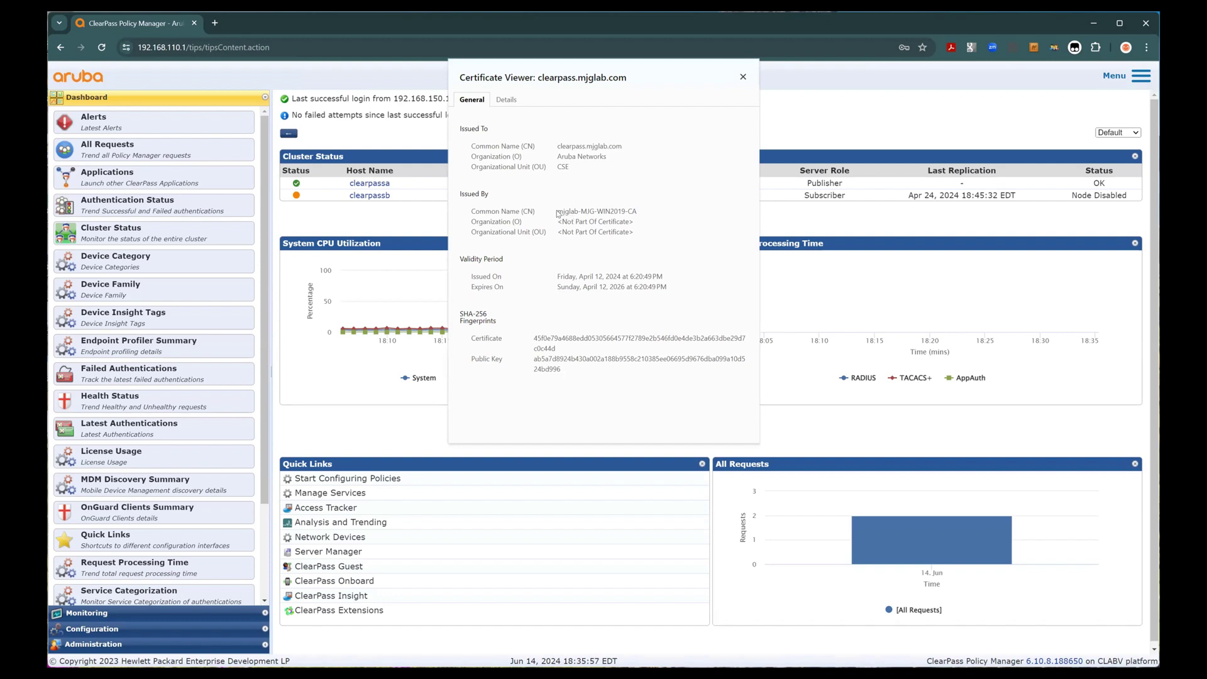
{"action": "left_click_drag", "start_coordinate": [557, 214], "coordinate": [638, 214]}
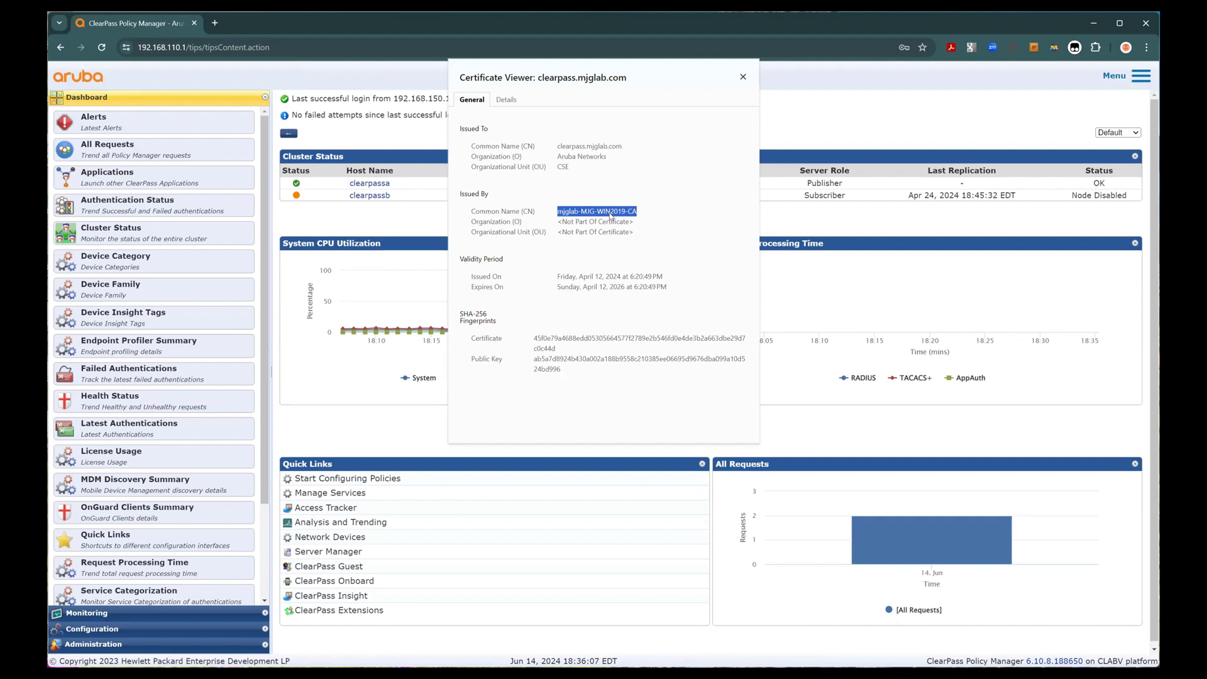
{"action": "left_click", "coordinate": [661, 212]}
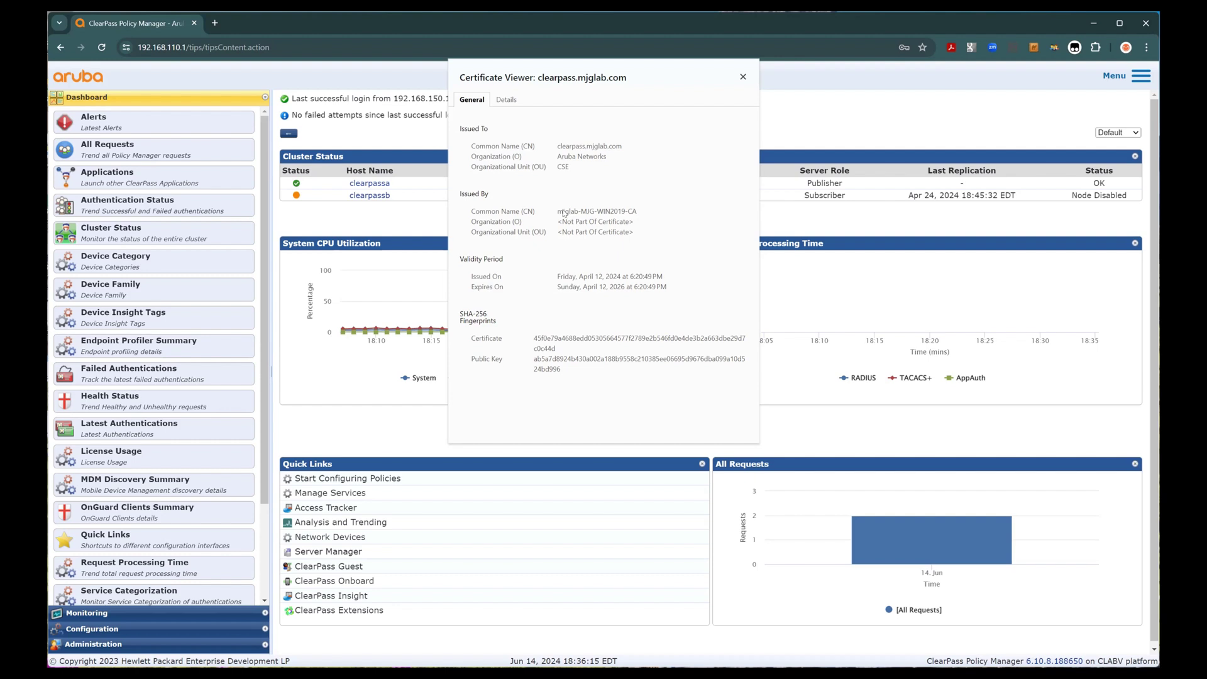
{"action": "left_click_drag", "start_coordinate": [557, 213], "coordinate": [641, 214]}
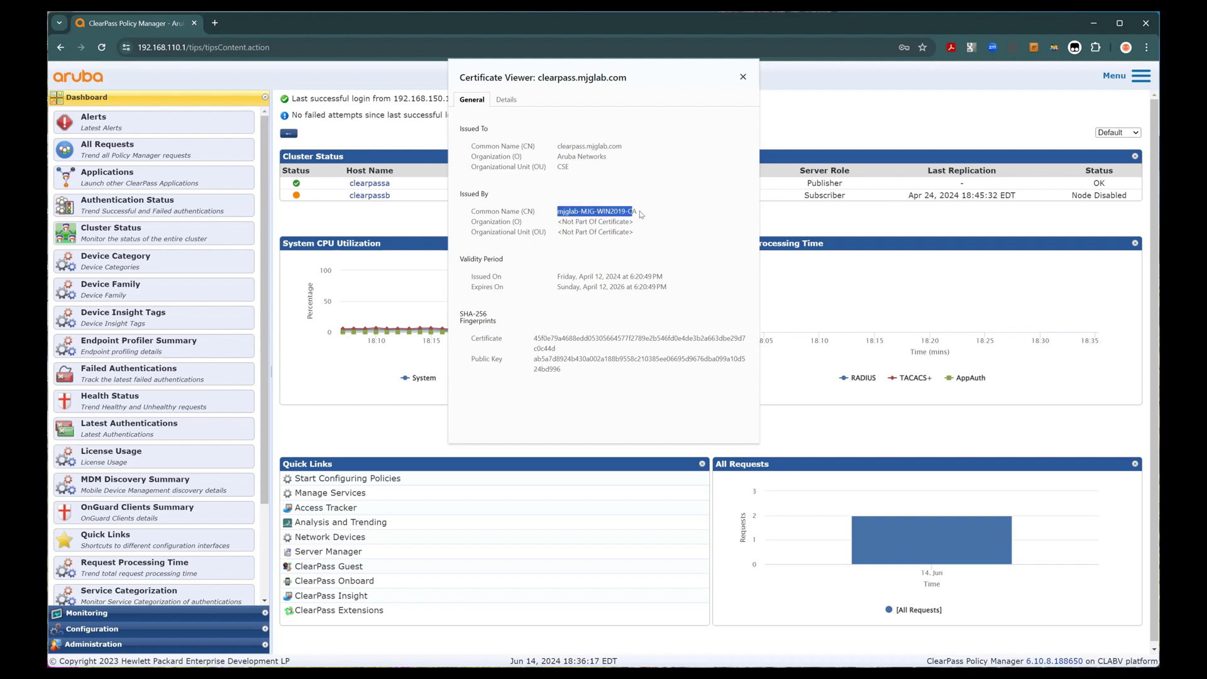
{"action": "left_click", "coordinate": [642, 215]}
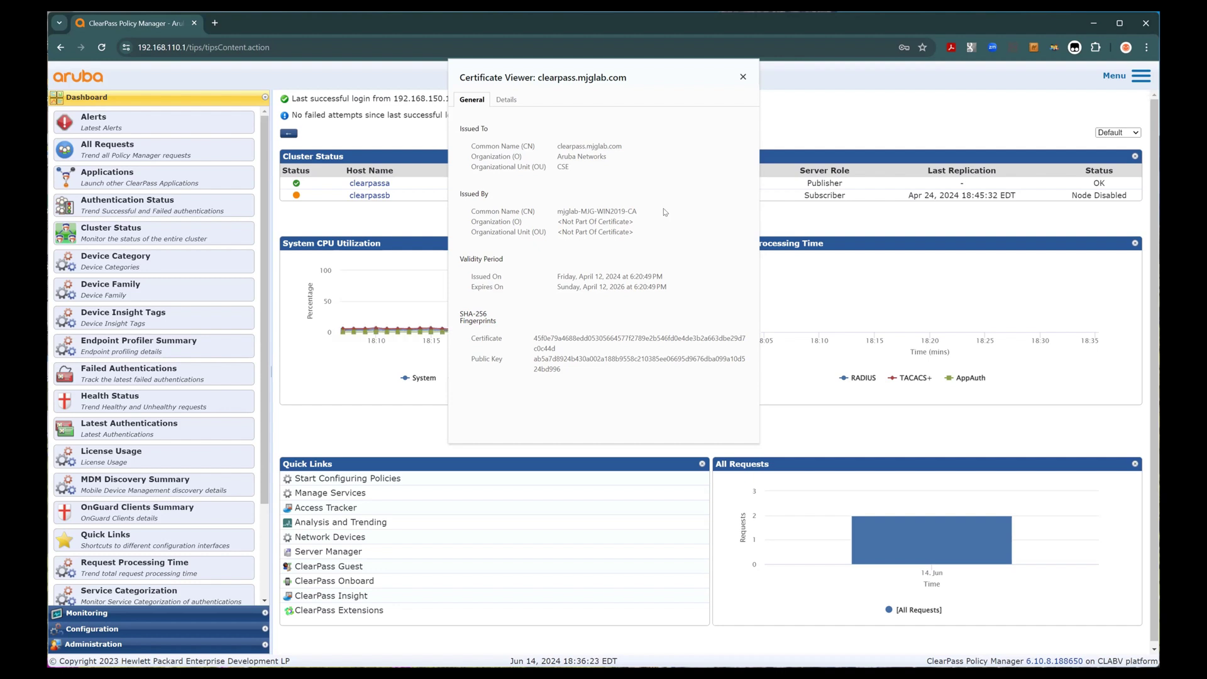
{"action": "left_click", "coordinate": [743, 76]}
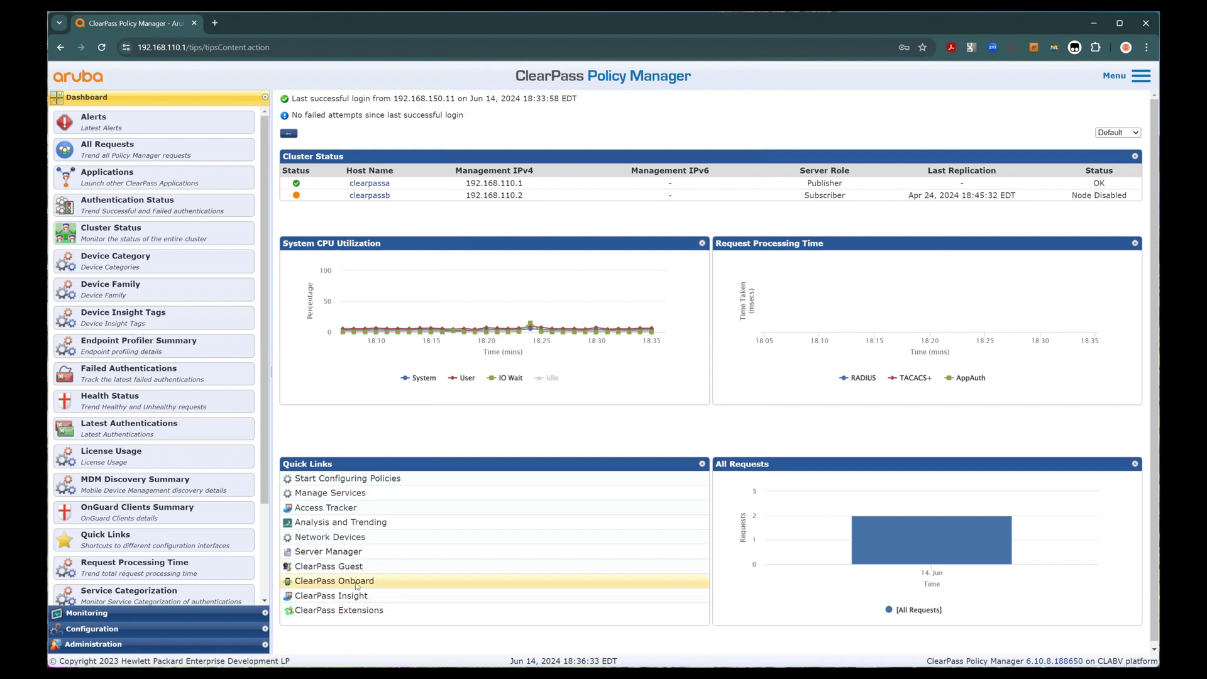
- Open ClearPass Onboard from Quick Links and go to its Certificate Authorities list
{"action": "left_click", "coordinate": [356, 583]}
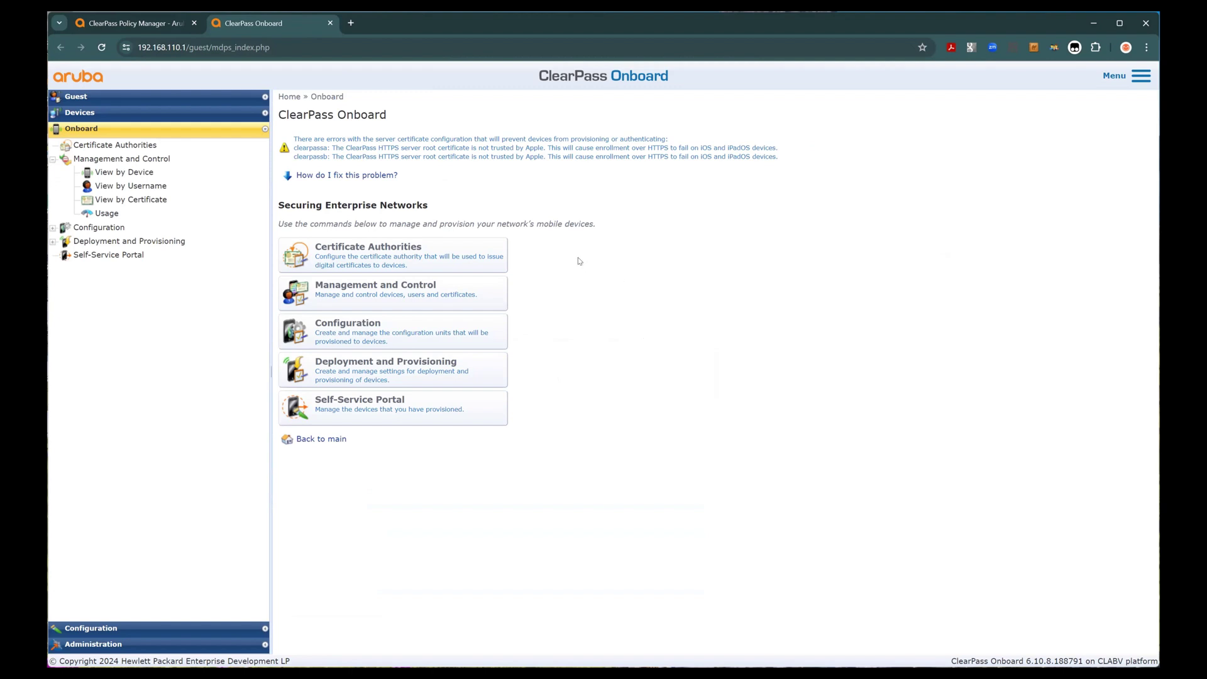
{"action": "left_click", "coordinate": [104, 146]}
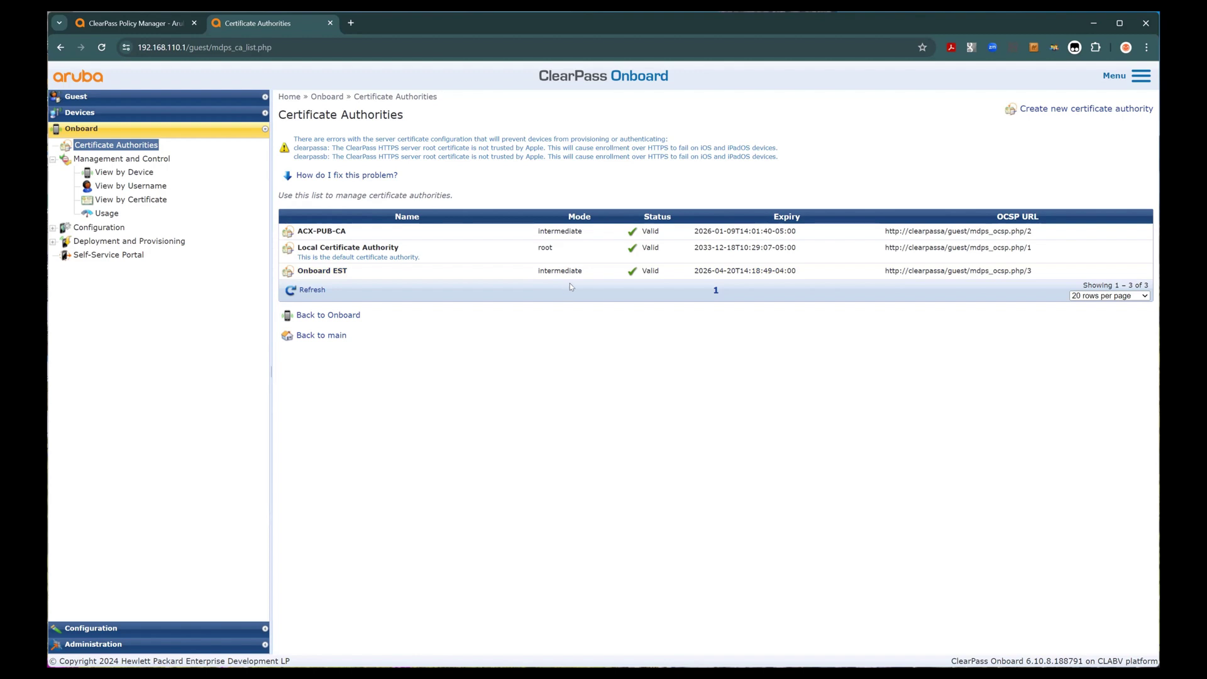
- Create a new certificate authority in Root CA mode and begin naming it 'ClearPass EST C'
{"action": "left_click", "coordinate": [1064, 111]}
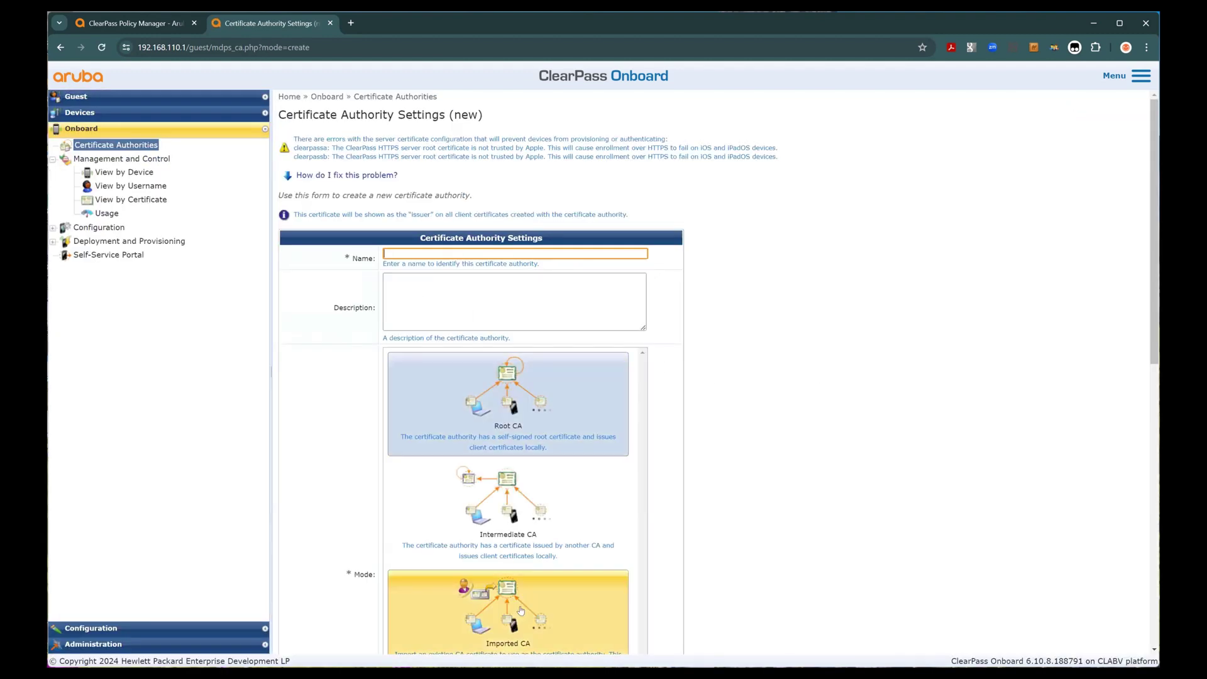
{"action": "scroll", "coordinate": [817, 515], "scroll_direction": "down", "scroll_amount": 1}
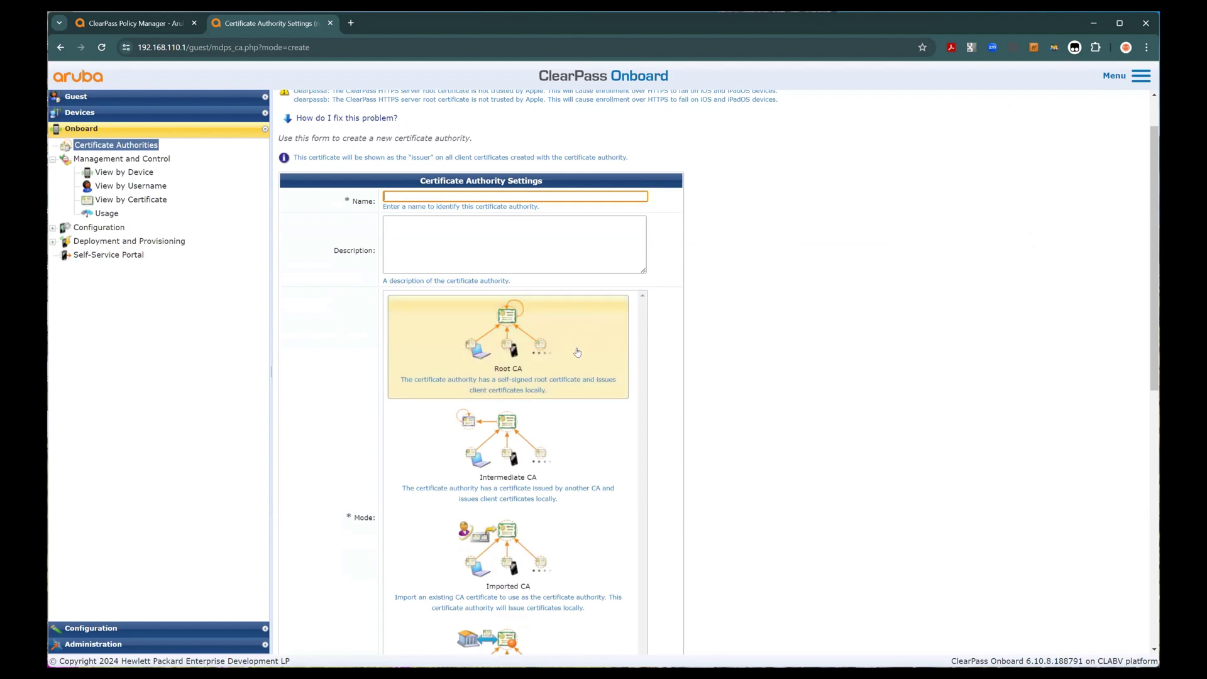
{"action": "scroll", "coordinate": [754, 515], "scroll_direction": "down", "scroll_amount": 1}
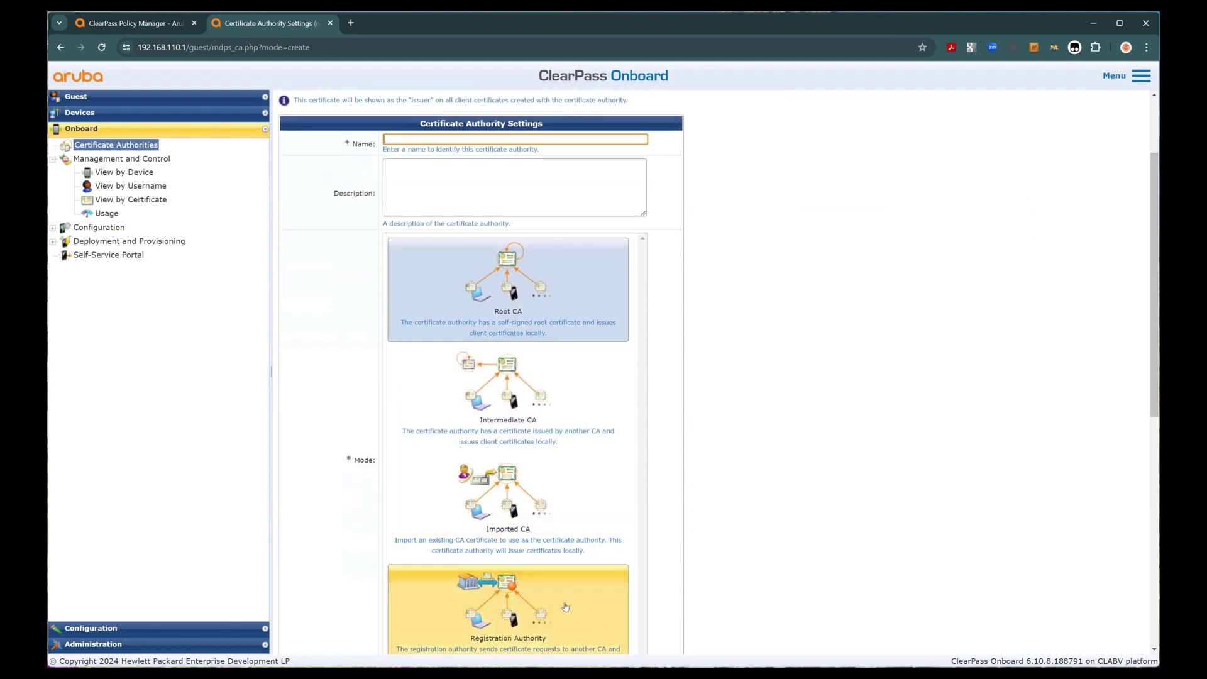
{"action": "scroll", "coordinate": [733, 547], "scroll_direction": "up", "scroll_amount": 2}
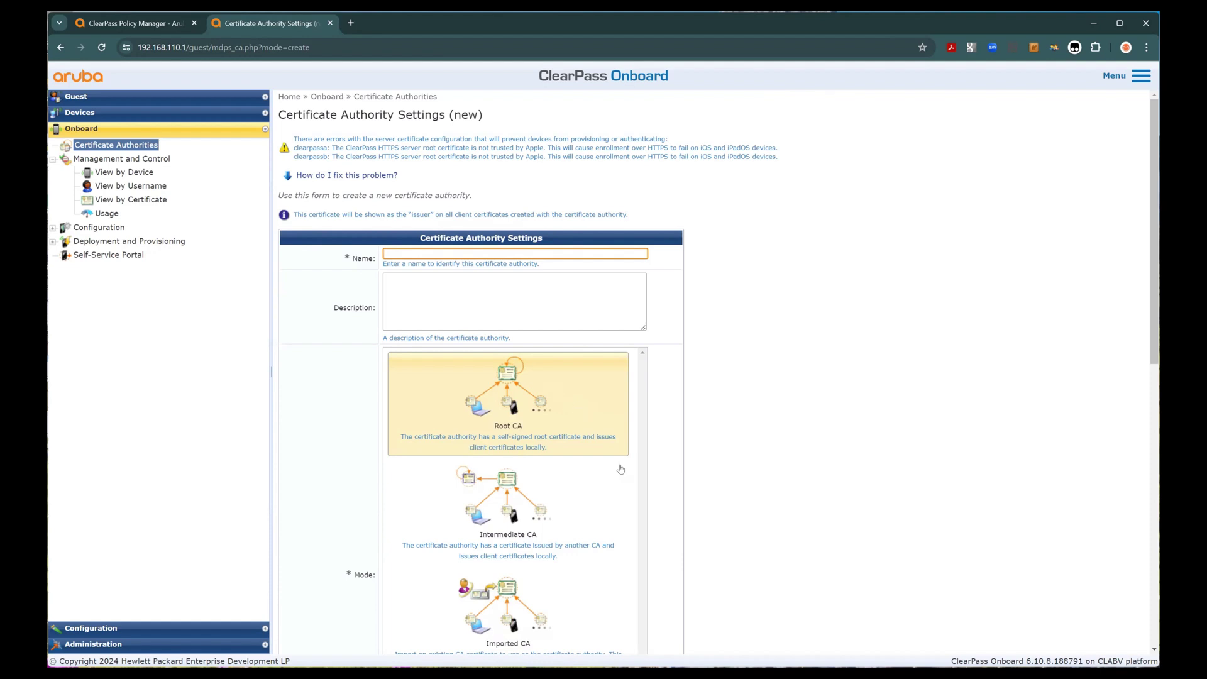
{"action": "left_click", "coordinate": [572, 507]}
{"action": "left_click", "coordinate": [515, 402]}
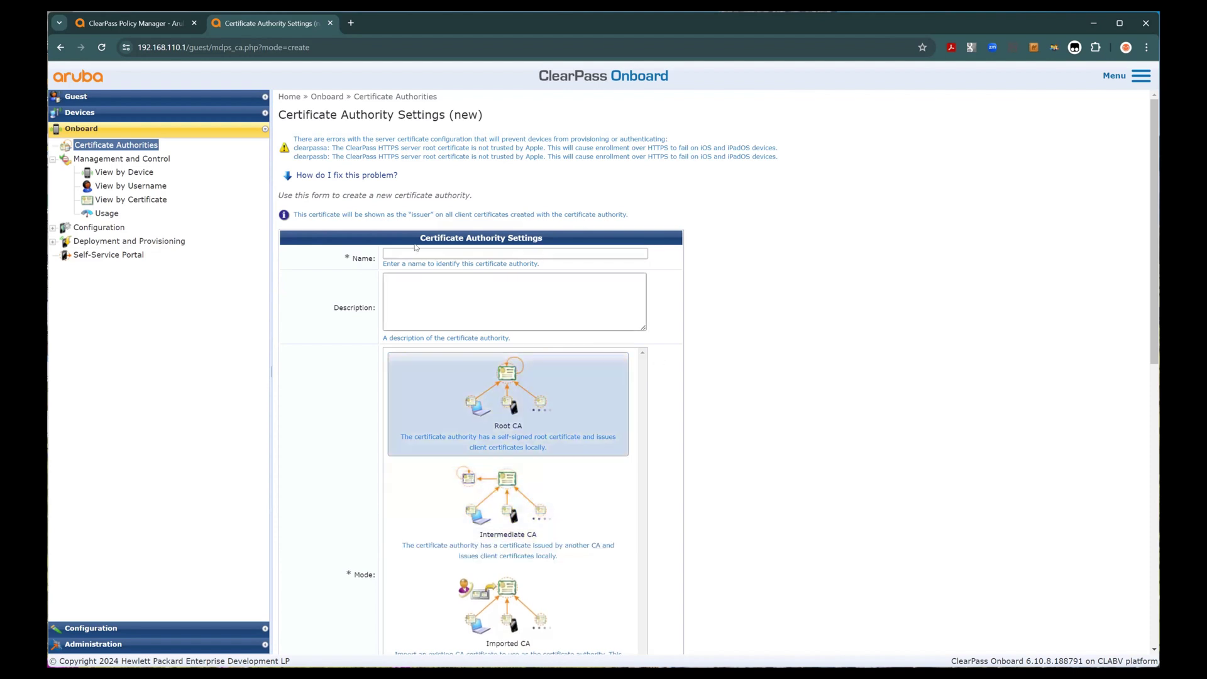
{"action": "left_click", "coordinate": [425, 251]}
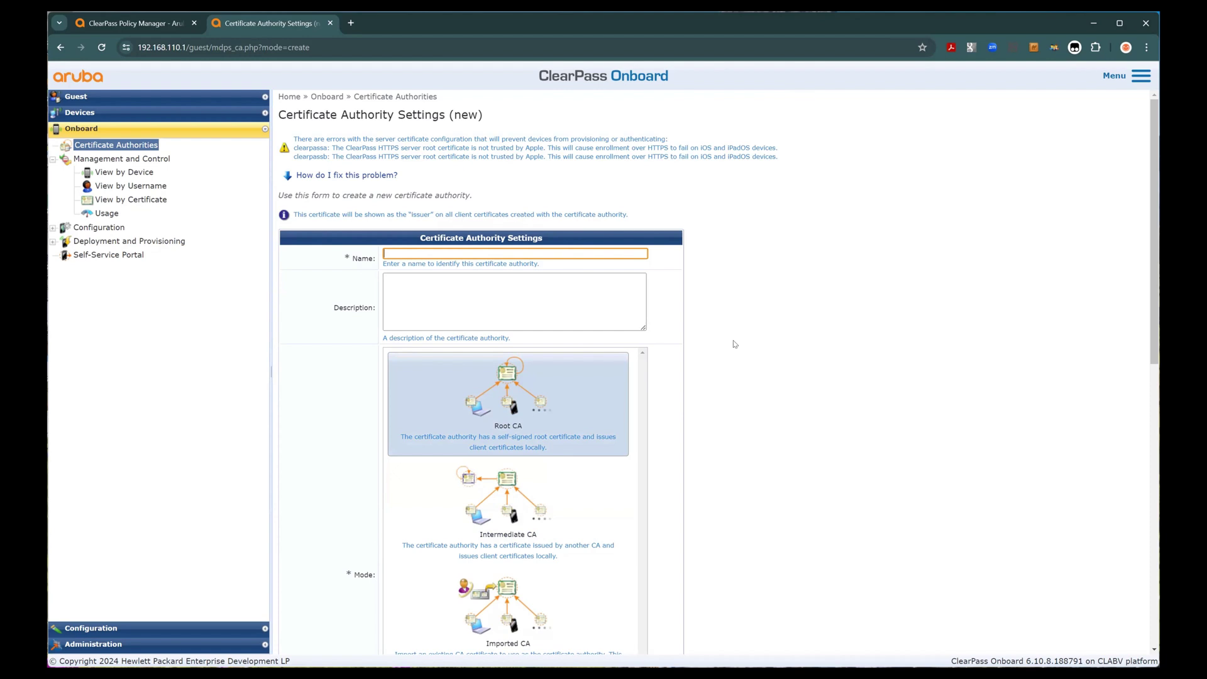
{"action": "type", "text": "ClearPass EST CA"}
- Change both the Common Name and Signing Common Name to ClearPass Demo EST
{"action": "scroll", "coordinate": [773, 371], "scroll_direction": "down", "scroll_amount": 3}
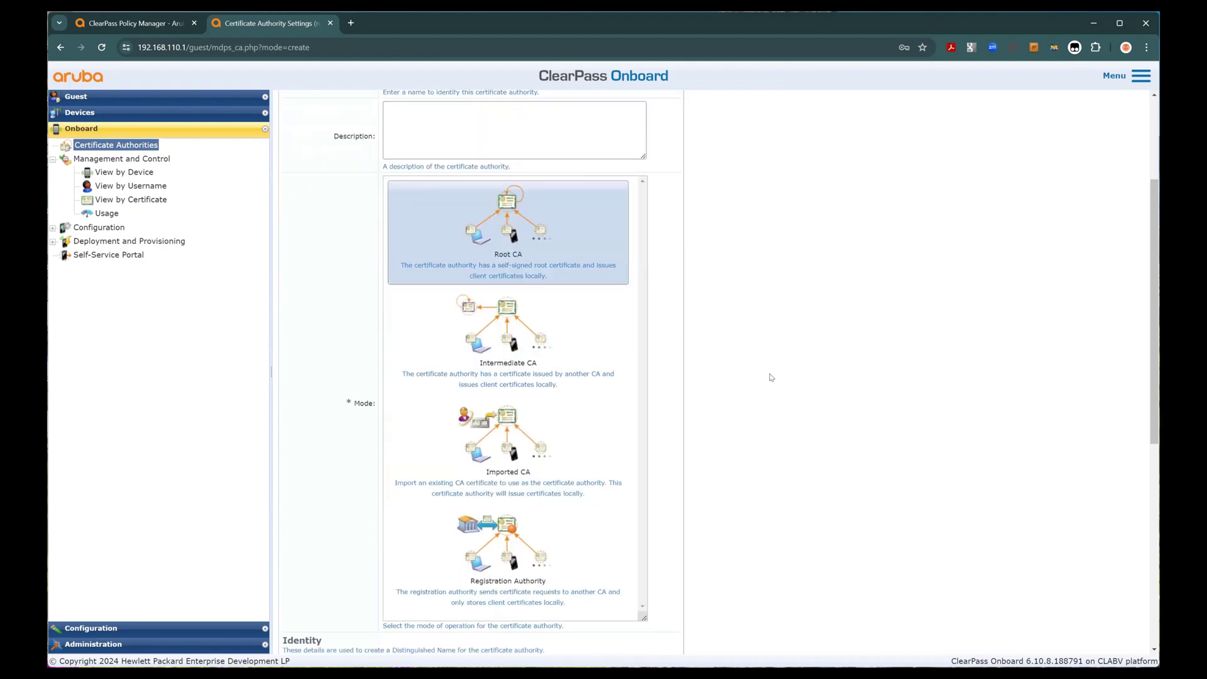
{"action": "scroll", "coordinate": [772, 377], "scroll_direction": "down", "scroll_amount": 4}
{"action": "scroll", "coordinate": [733, 267], "scroll_direction": "up", "scroll_amount": 2}
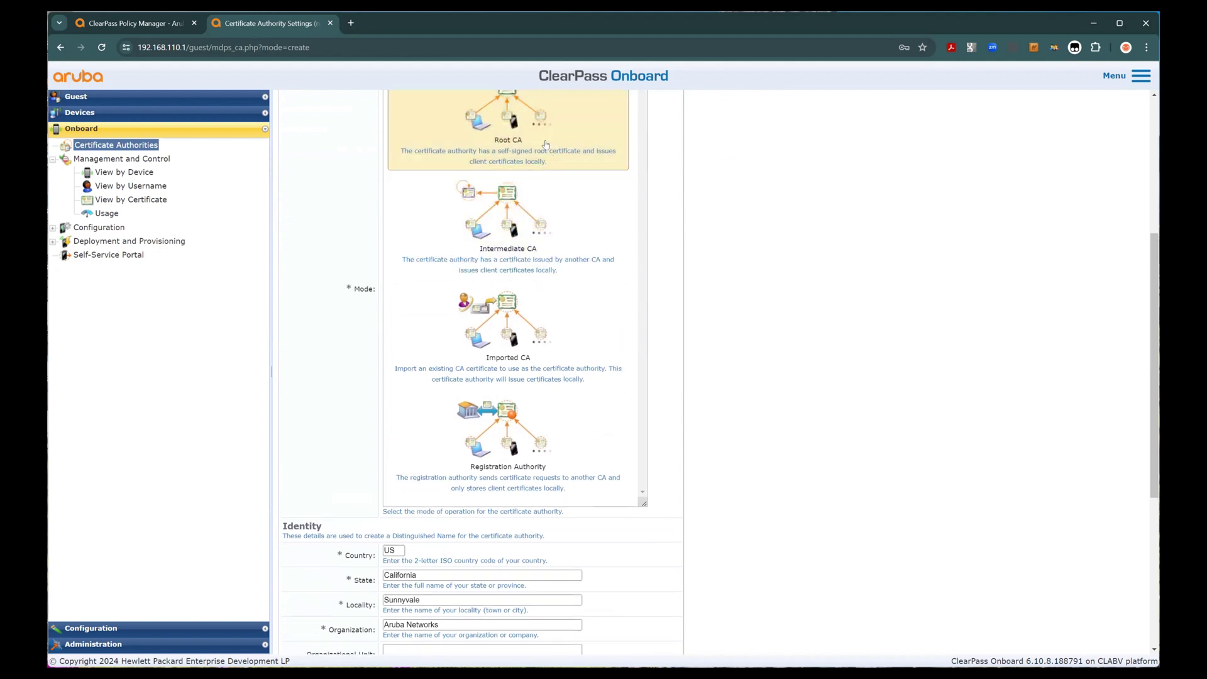
{"action": "scroll", "coordinate": [798, 459], "scroll_direction": "down", "scroll_amount": 2}
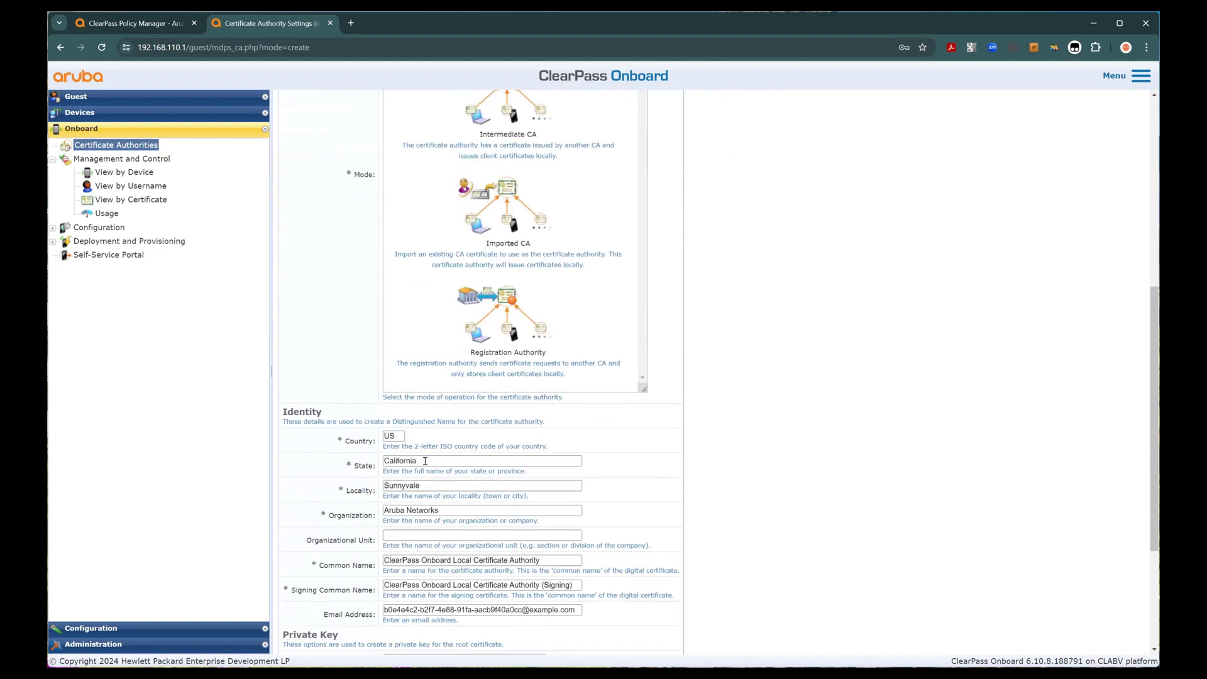
{"action": "scroll", "coordinate": [722, 485], "scroll_direction": "down", "scroll_amount": 1}
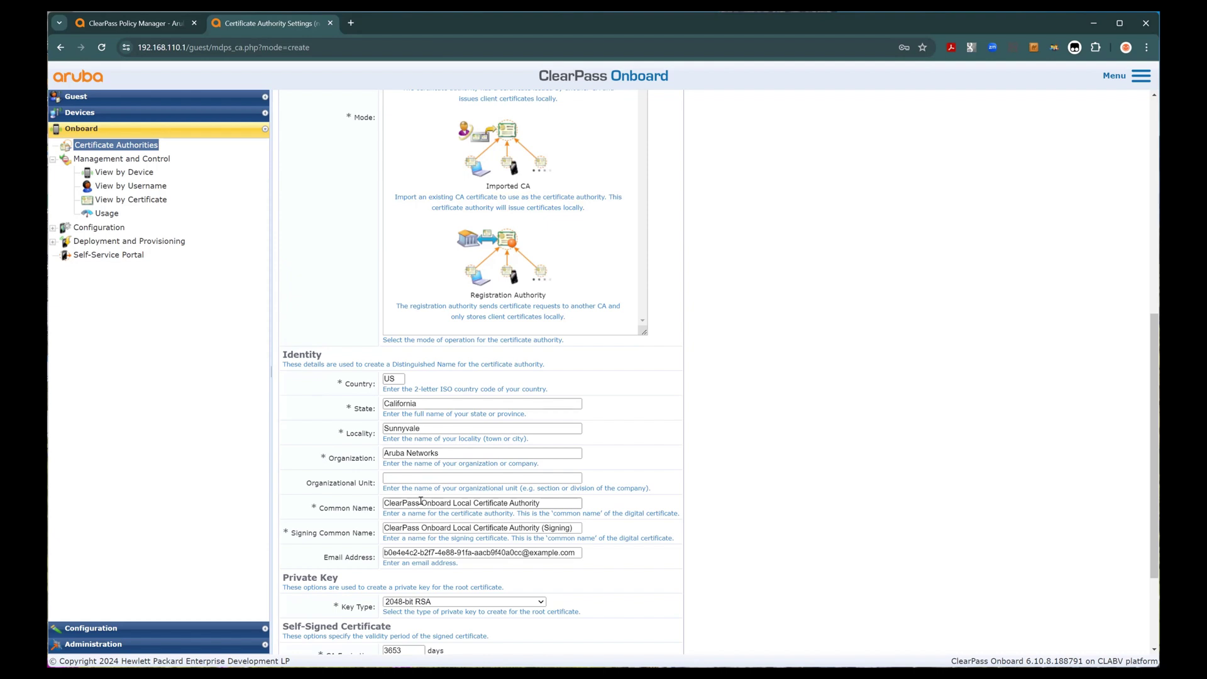
{"action": "left_click_drag", "start_coordinate": [421, 502], "coordinate": [541, 503]}
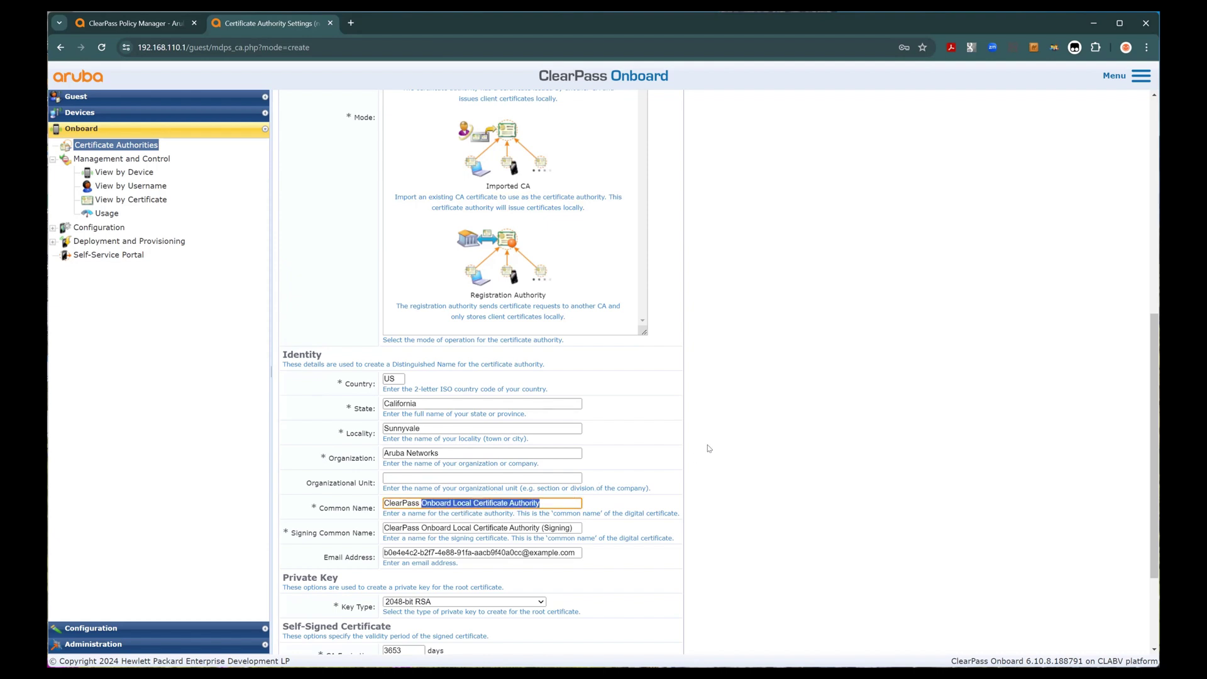
{"action": "type", "text": "Demo EST"}
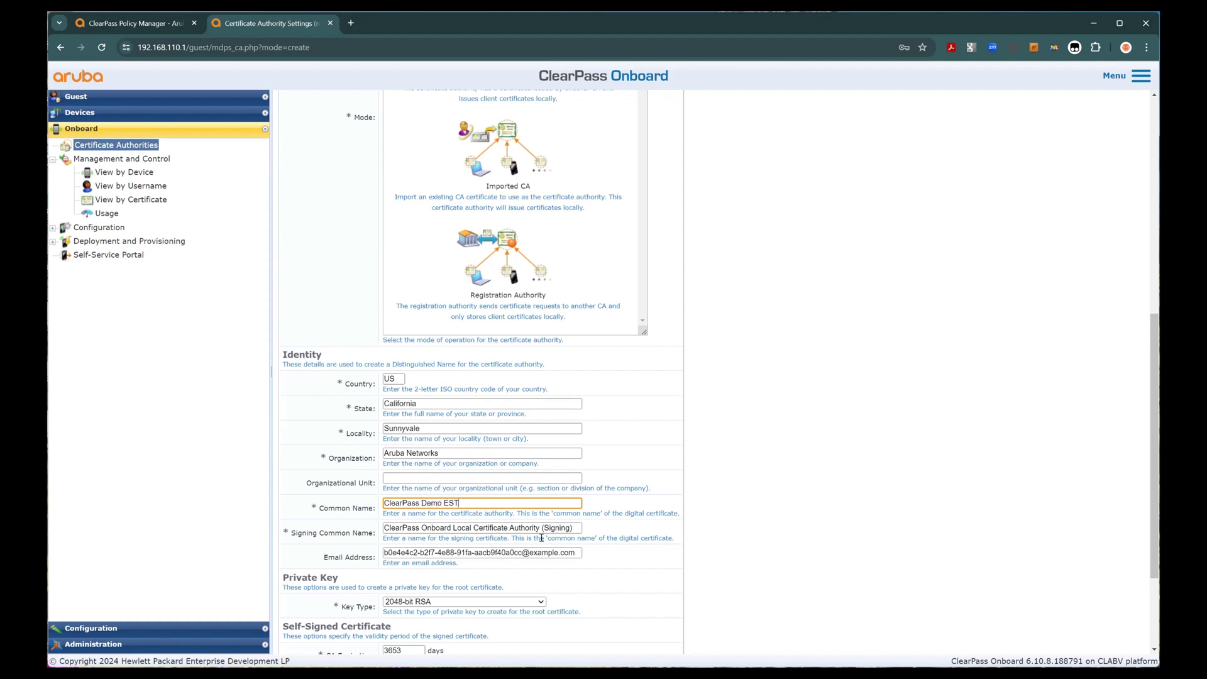
{"action": "left_click_drag", "start_coordinate": [540, 528], "coordinate": [421, 528]}
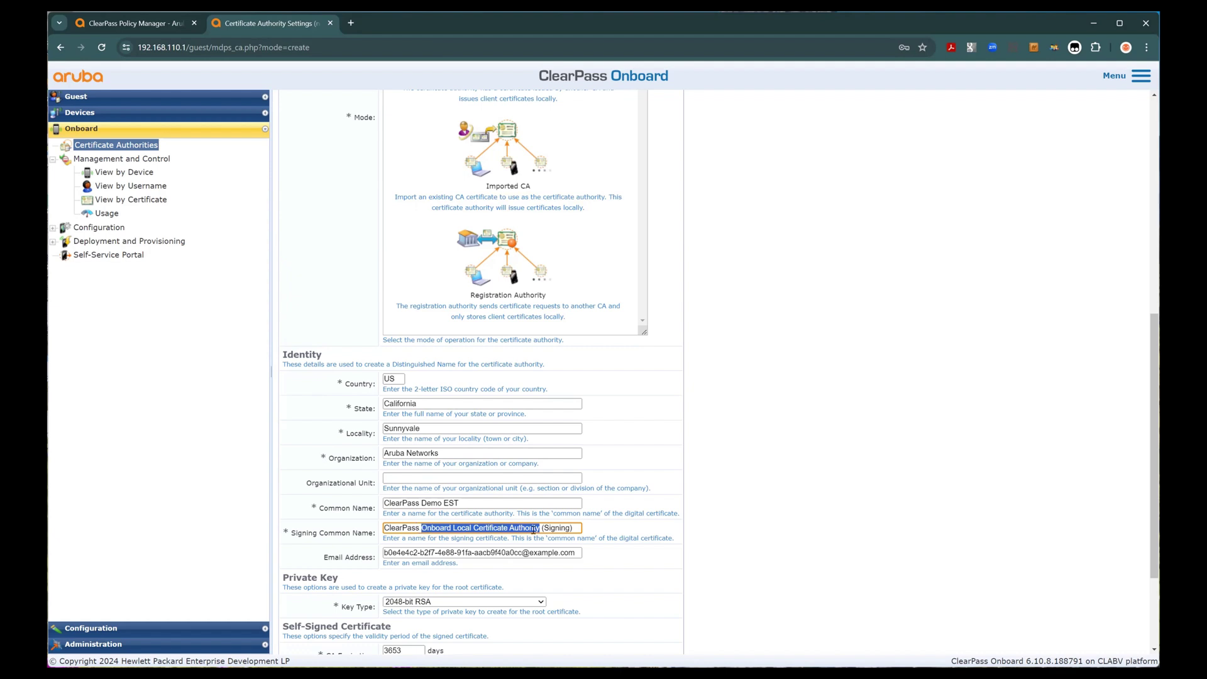
{"action": "type", "text": "Demo"}
{"action": "type", "text": "EST"}
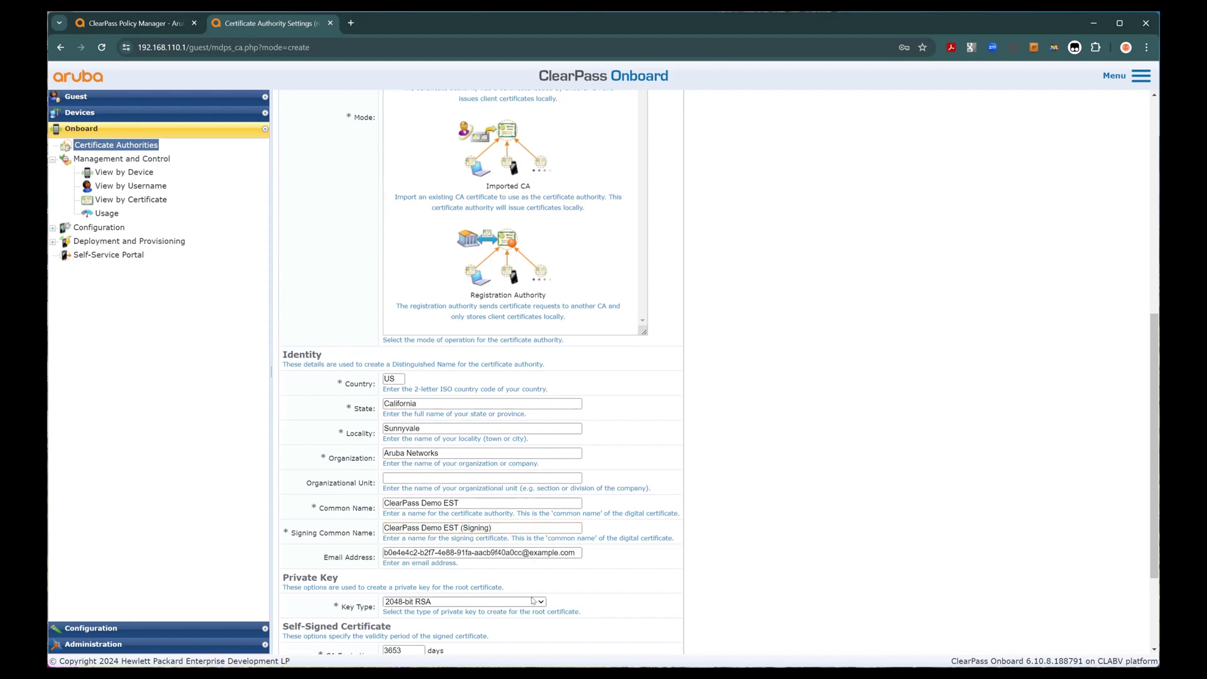
- Set the CA's key type to 4096-bit RSA
{"action": "left_click", "coordinate": [611, 613]}
{"action": "scroll", "coordinate": [610, 614], "scroll_direction": "down", "scroll_amount": 1}
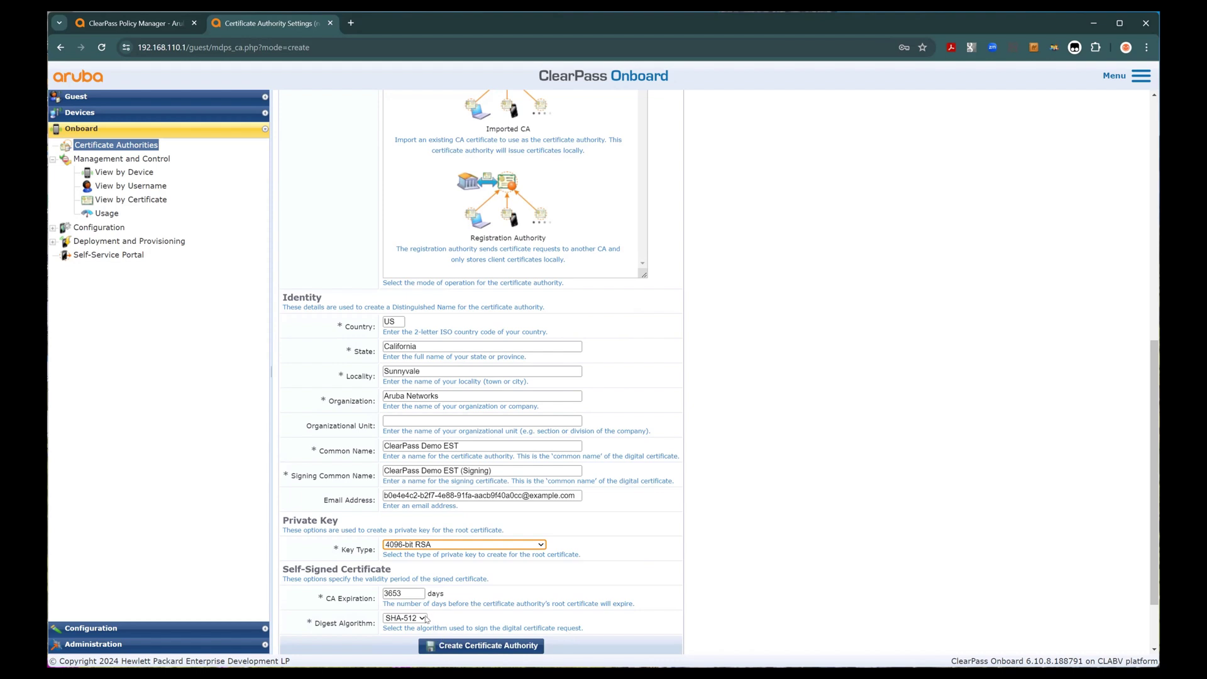
{"action": "left_click", "coordinate": [585, 576]}
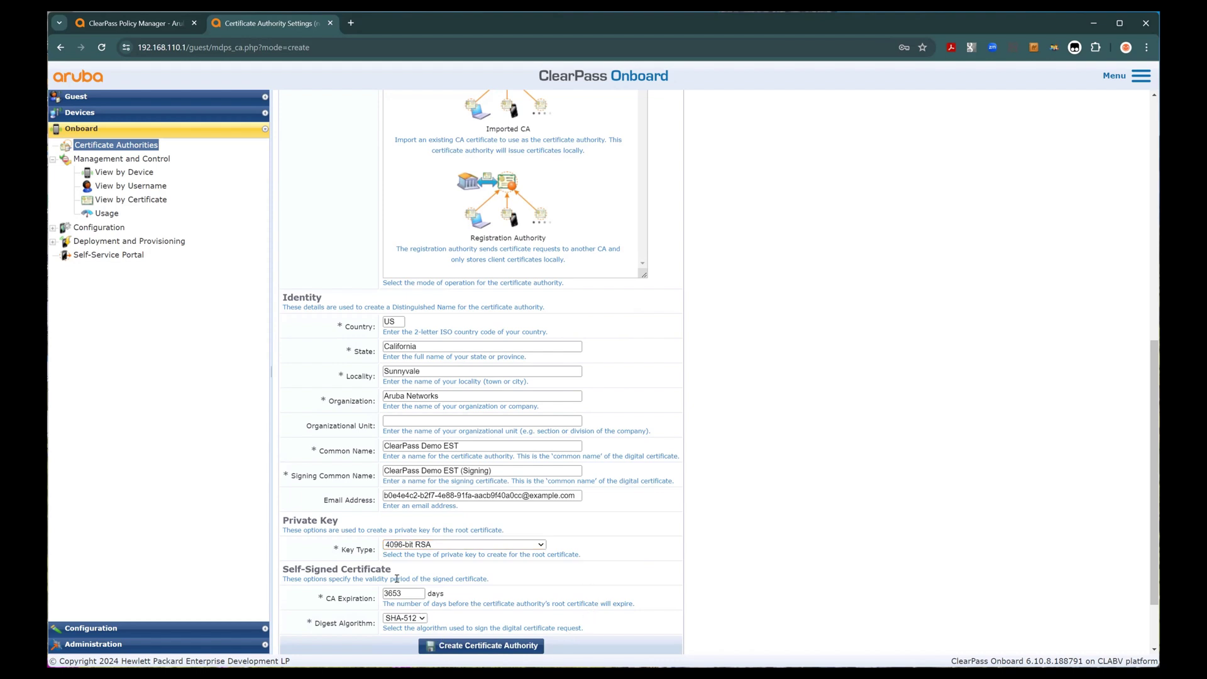
{"action": "scroll", "coordinate": [381, 595], "scroll_direction": "down", "scroll_amount": 1}
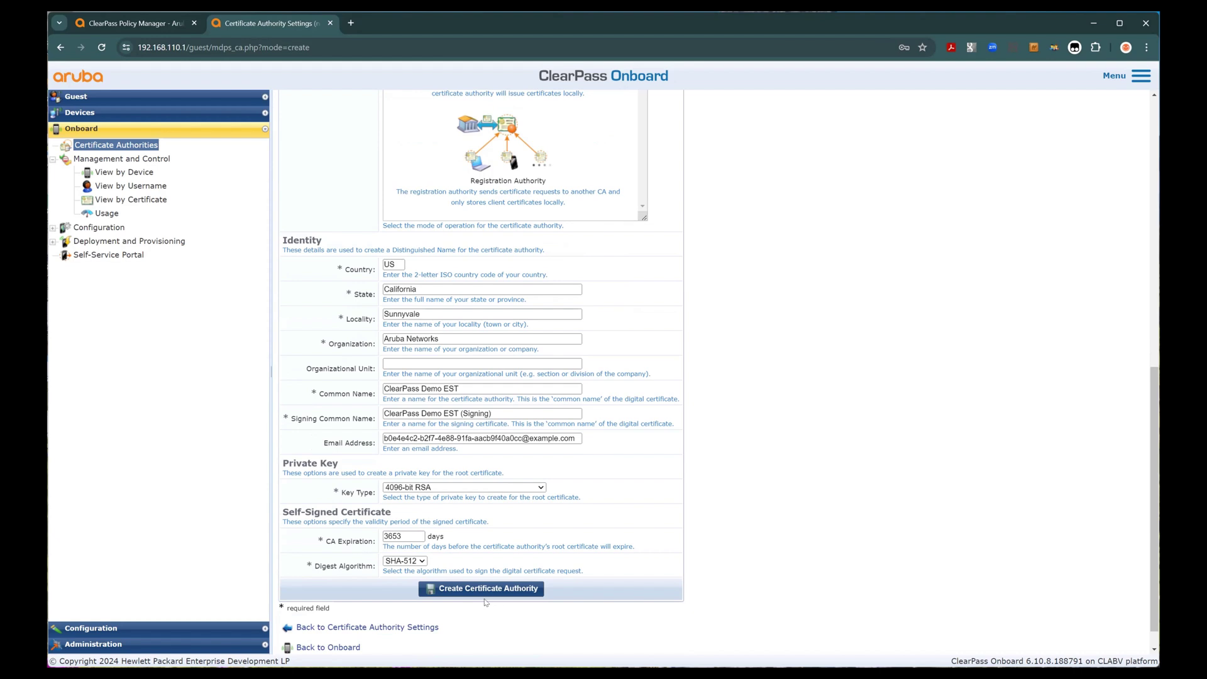
- Create the ClearPass EST CA, then expand its row in the list to show its actions
{"action": "left_click", "coordinate": [470, 588]}
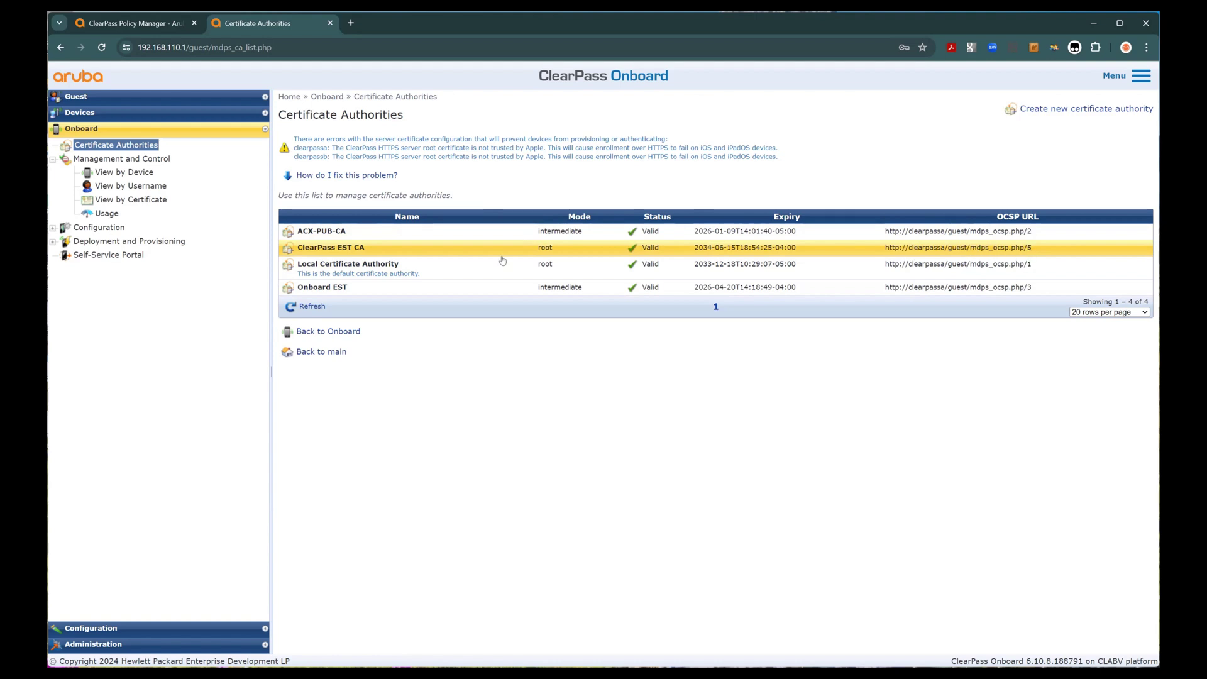
{"action": "left_click", "coordinate": [447, 251]}
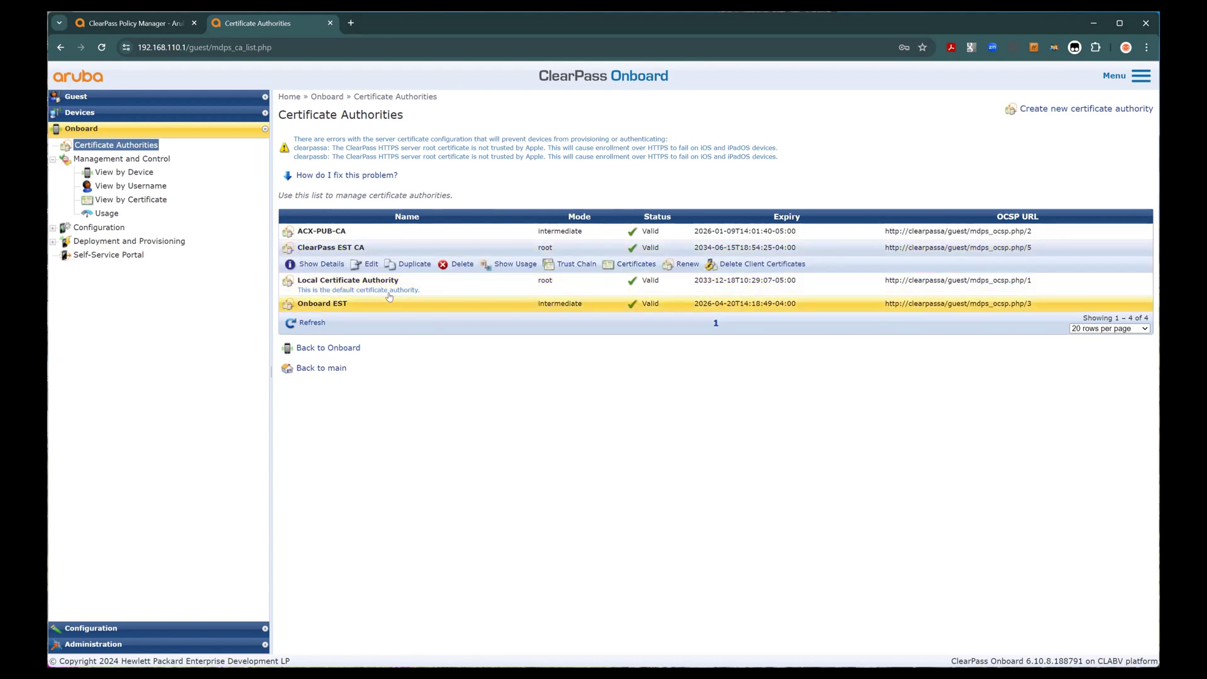
- Edit the ClearPass EST CA and review its 365-day Validity Period, leaving it unchanged
{"action": "left_click", "coordinate": [369, 266]}
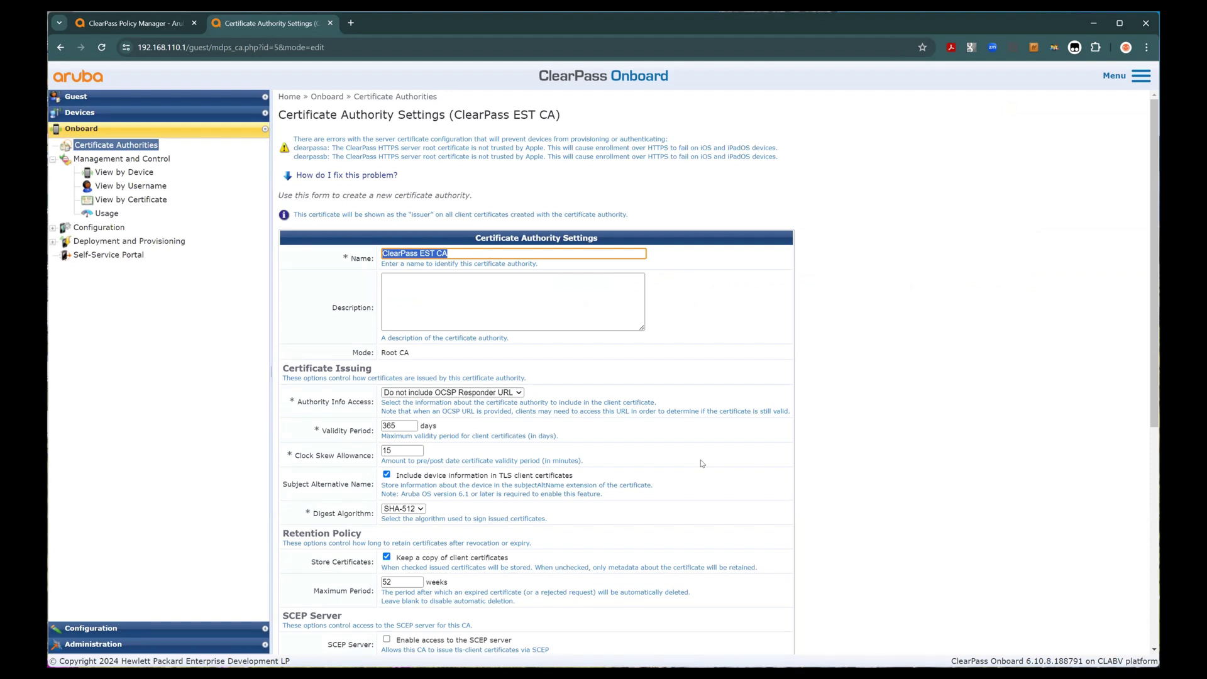
{"action": "scroll", "coordinate": [692, 456], "scroll_direction": "down", "scroll_amount": 1}
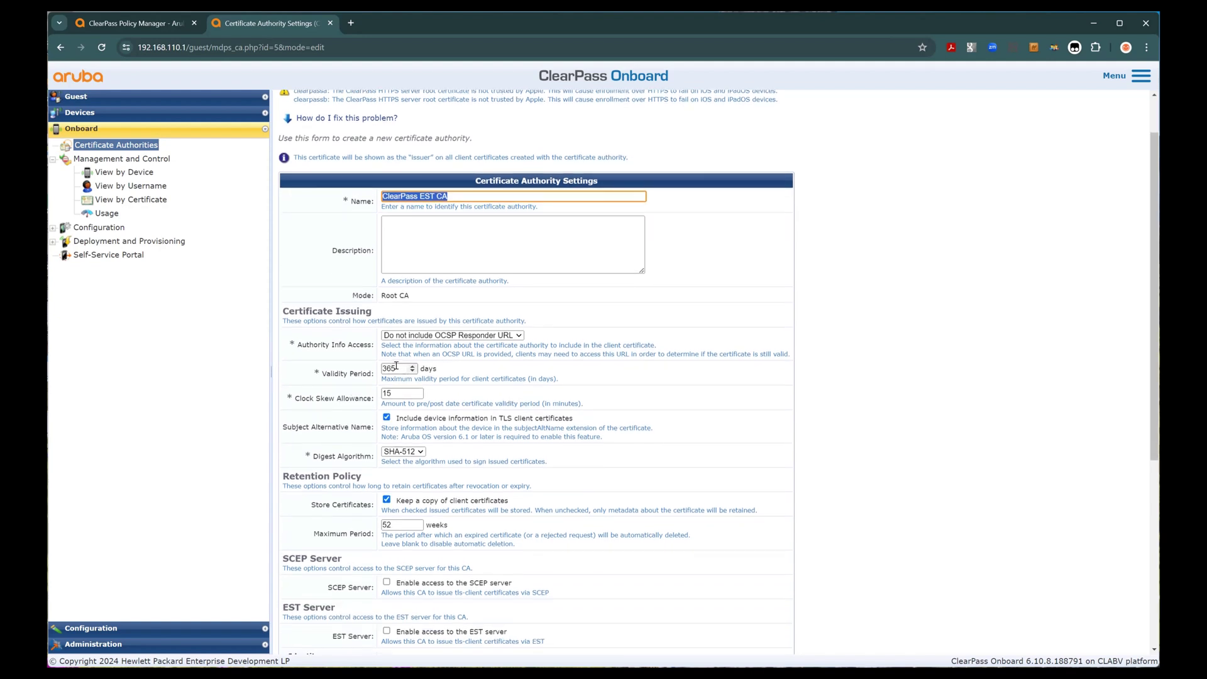
{"action": "left_click", "coordinate": [397, 366]}
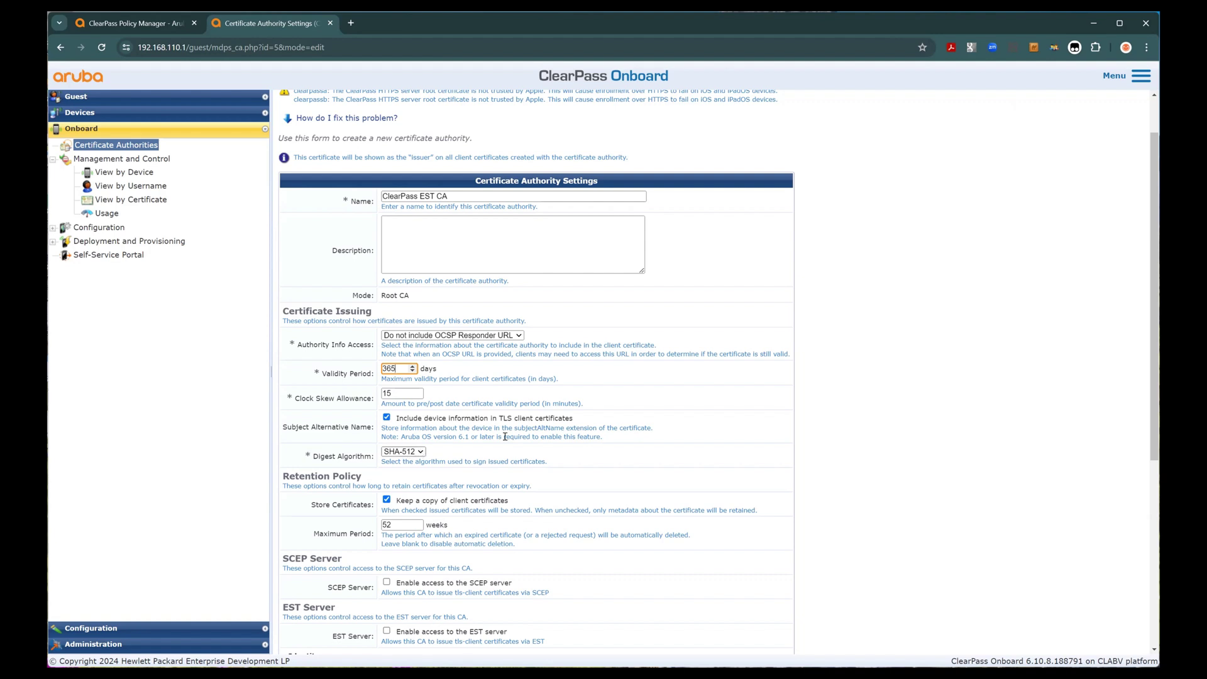
{"action": "left_click", "coordinate": [460, 516]}
- Tick 'Enable access to the EST server' for the ClearPass EST CA
{"action": "scroll", "coordinate": [536, 542], "scroll_direction": "down", "scroll_amount": 2}
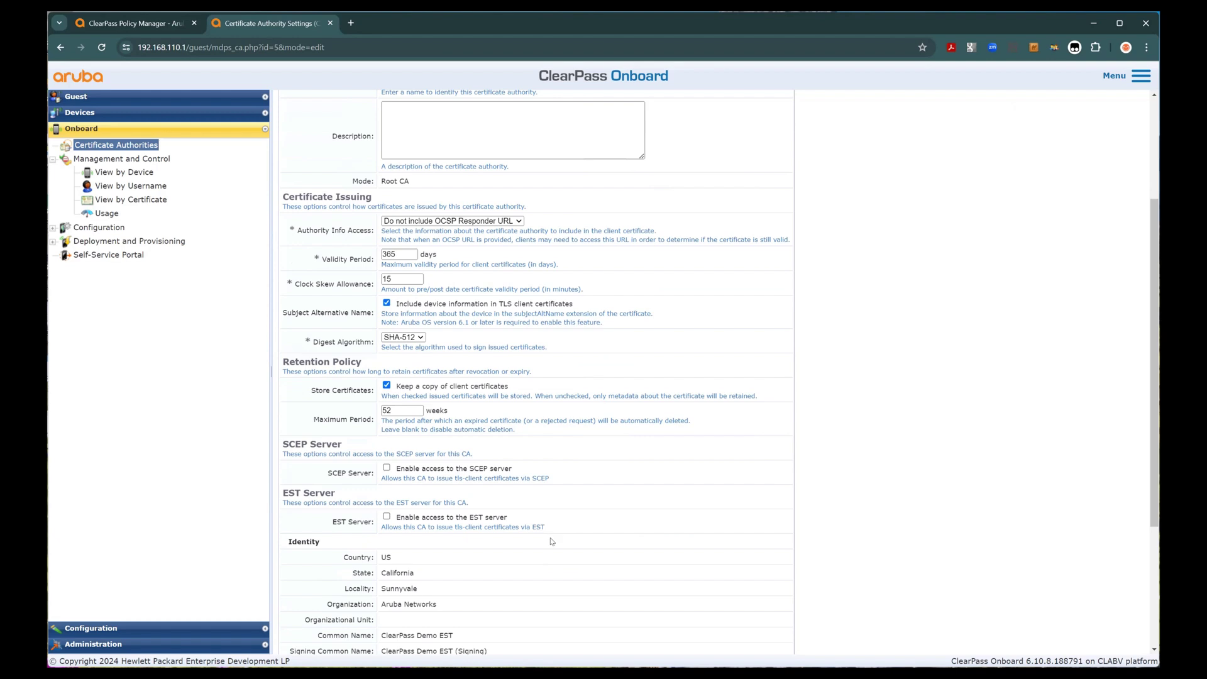
{"action": "left_click", "coordinate": [386, 516]}
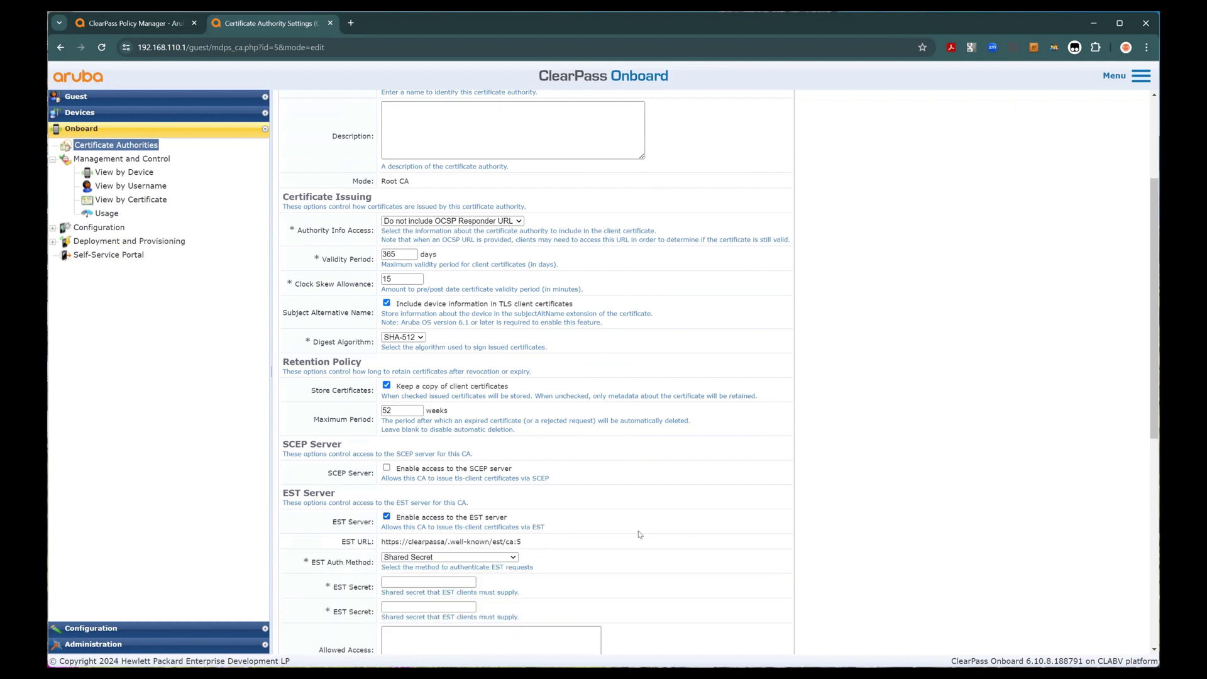
{"action": "scroll", "coordinate": [635, 530], "scroll_direction": "down", "scroll_amount": 1}
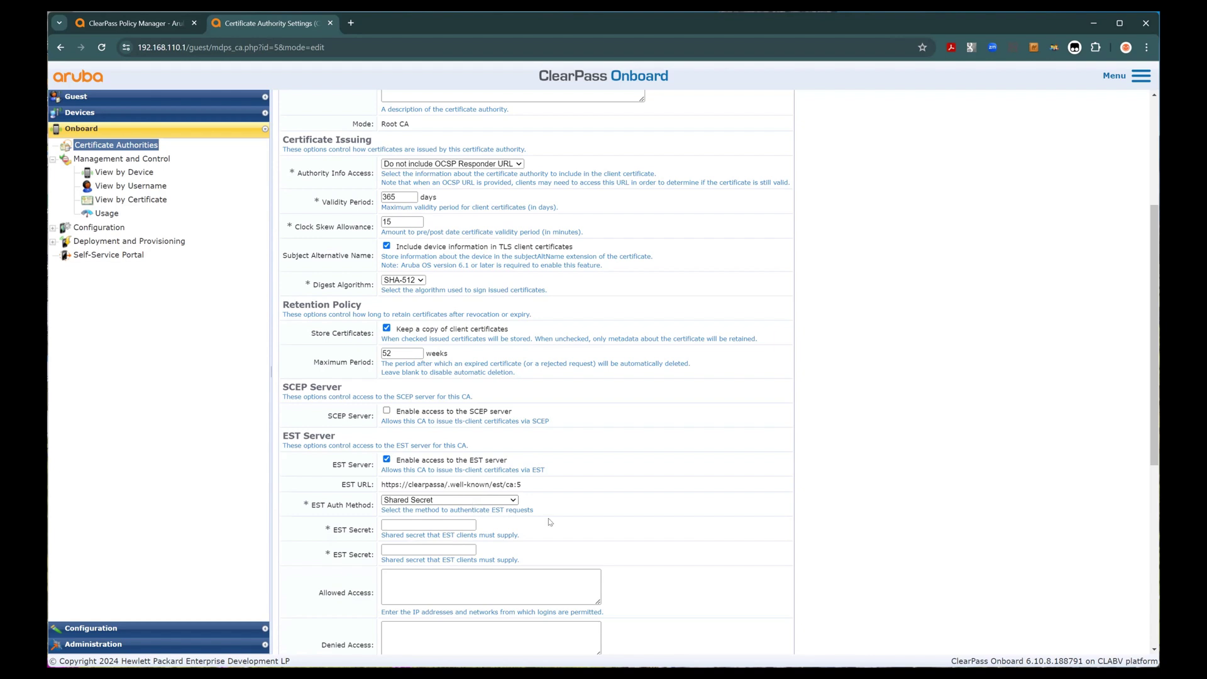
- Set the EST Auth Method to HTTP Basic or Digest Authentication
{"action": "left_click", "coordinate": [472, 505]}
{"action": "left_click", "coordinate": [470, 516]}
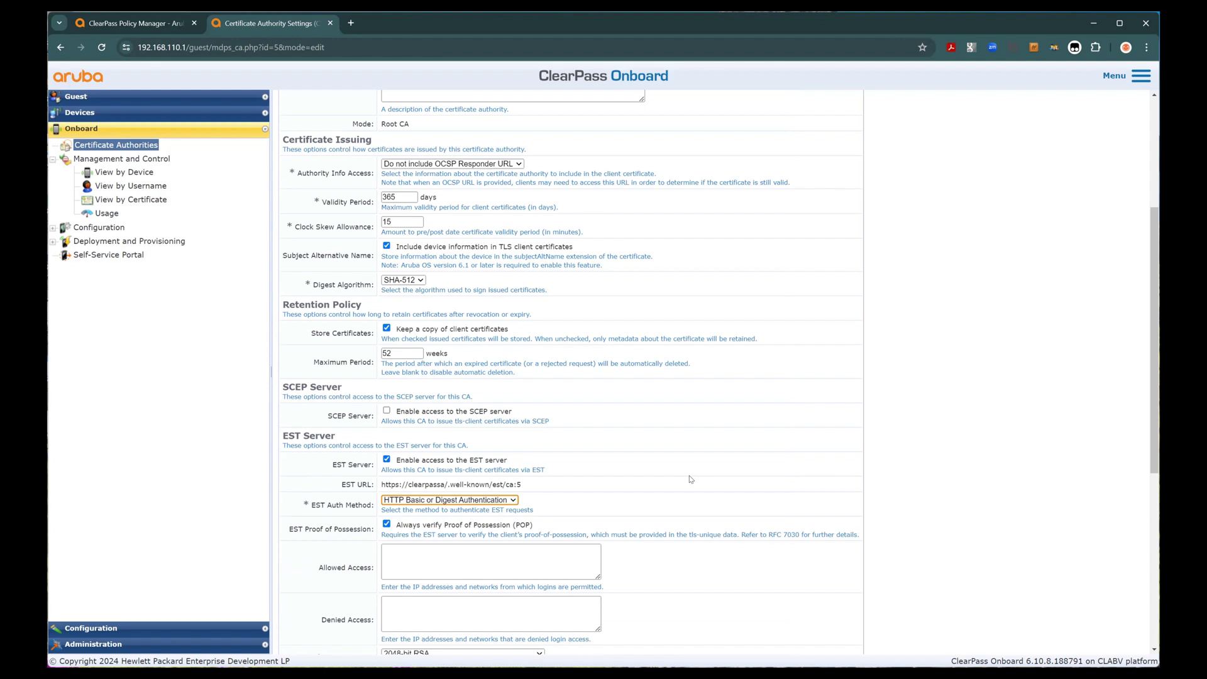
{"action": "scroll", "coordinate": [692, 487], "scroll_direction": "down", "scroll_amount": 2}
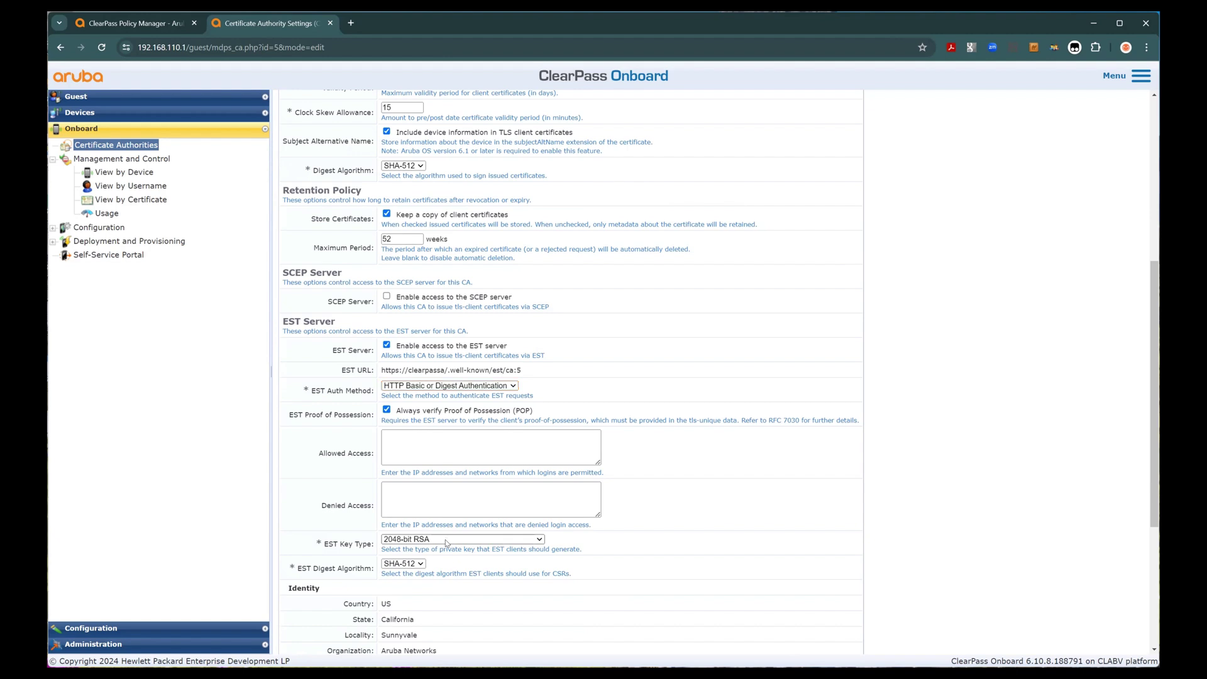
- Set the EST key type to 4096-bit RSA and select the EST URL text
{"action": "key", "text": "Down"}
{"action": "key", "text": "Return"}
{"action": "scroll", "coordinate": [704, 559], "scroll_direction": "down", "scroll_amount": 3}
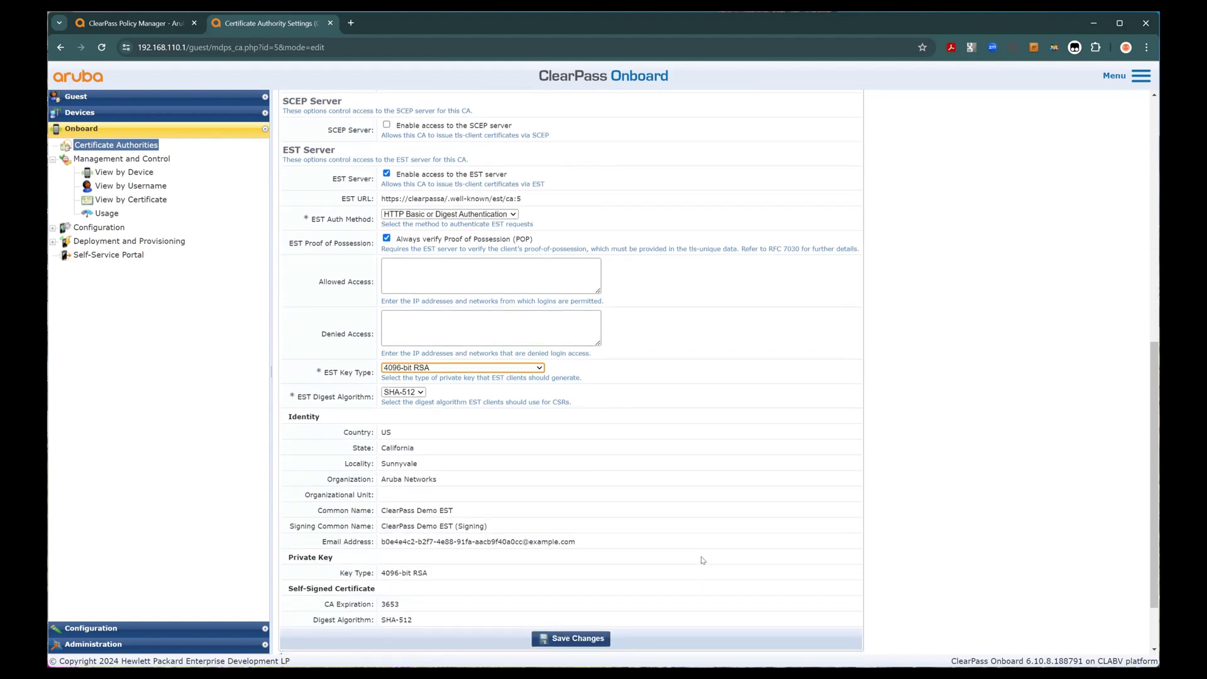
{"action": "scroll", "coordinate": [628, 544], "scroll_direction": "up", "scroll_amount": 4}
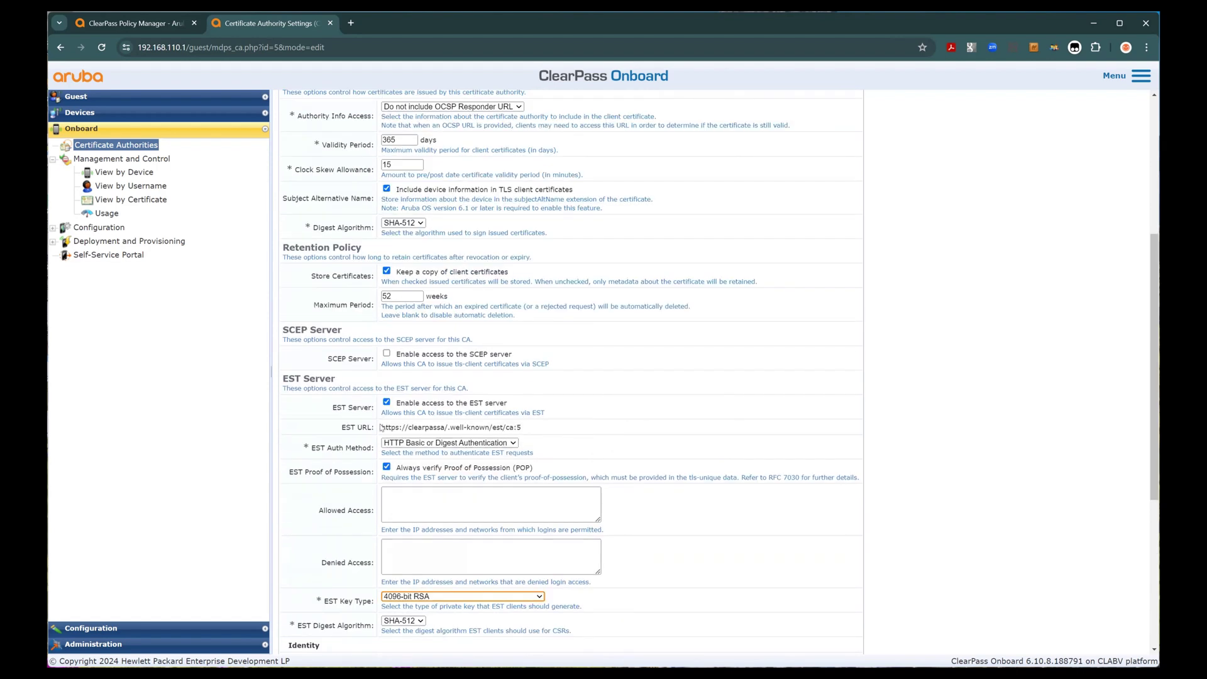
{"action": "left_click_drag", "start_coordinate": [380, 427], "coordinate": [523, 427]}
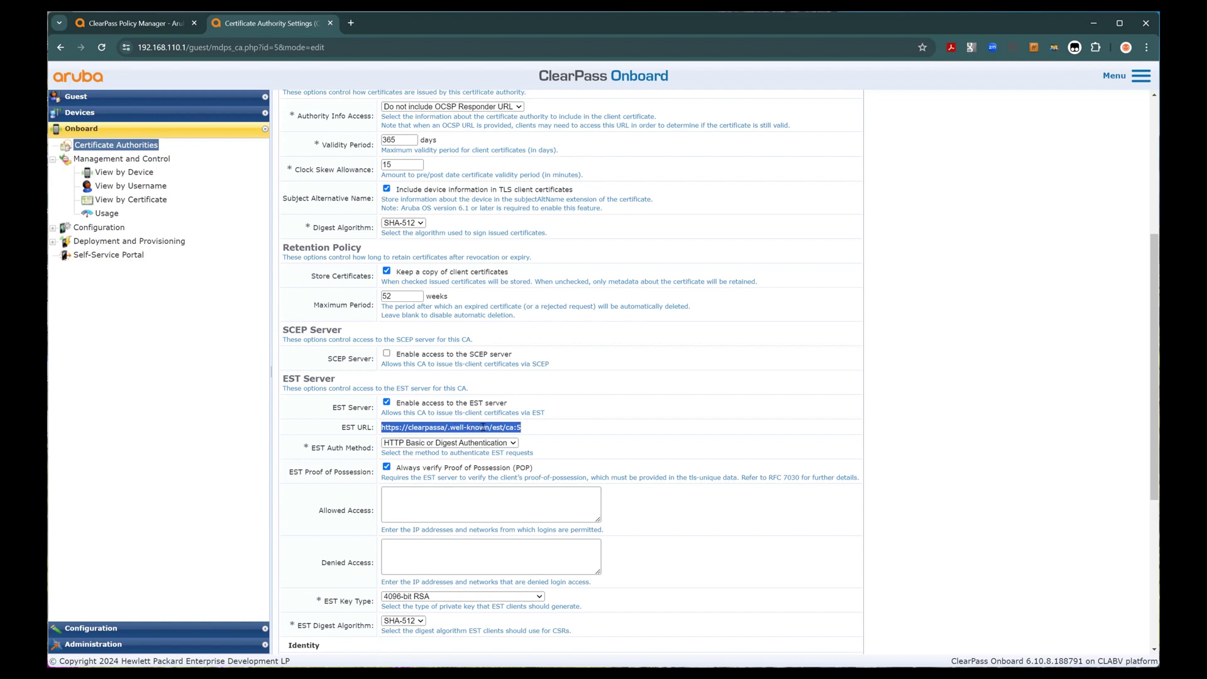
- Set Authority Info Access to specify an OCSP URL, replacing clearpassa with localhost
{"action": "scroll", "coordinate": [605, 491], "scroll_direction": "up", "scroll_amount": 1}
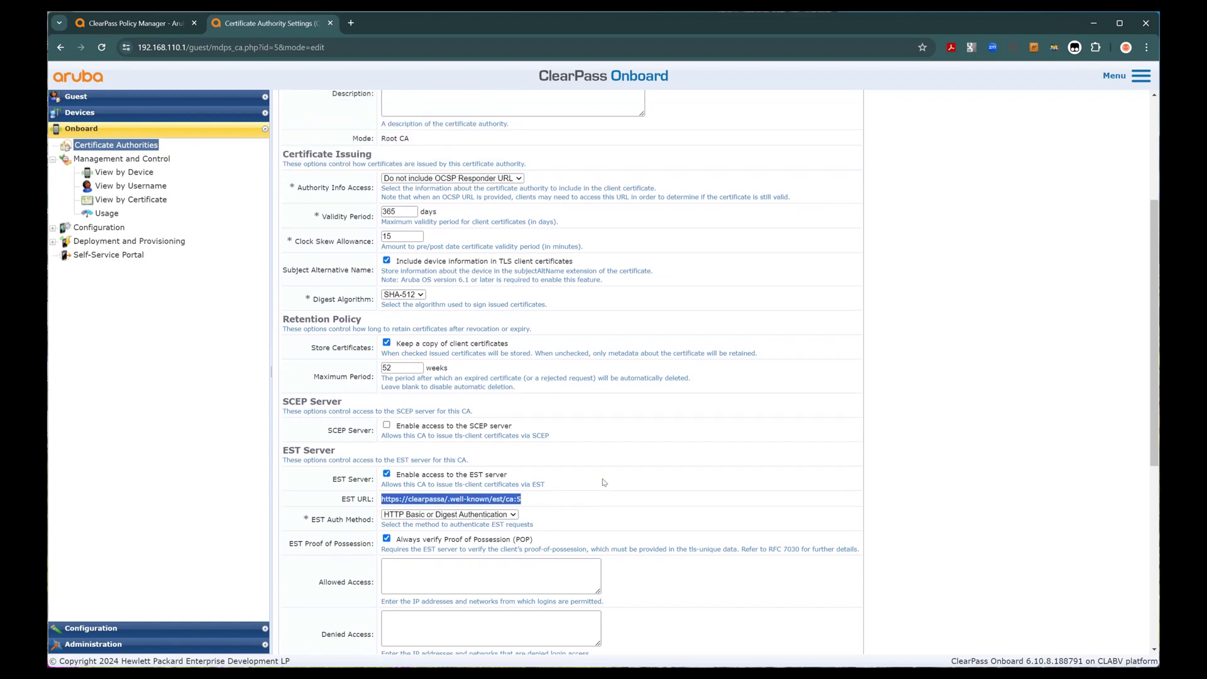
{"action": "scroll", "coordinate": [604, 482], "scroll_direction": "up", "scroll_amount": 1}
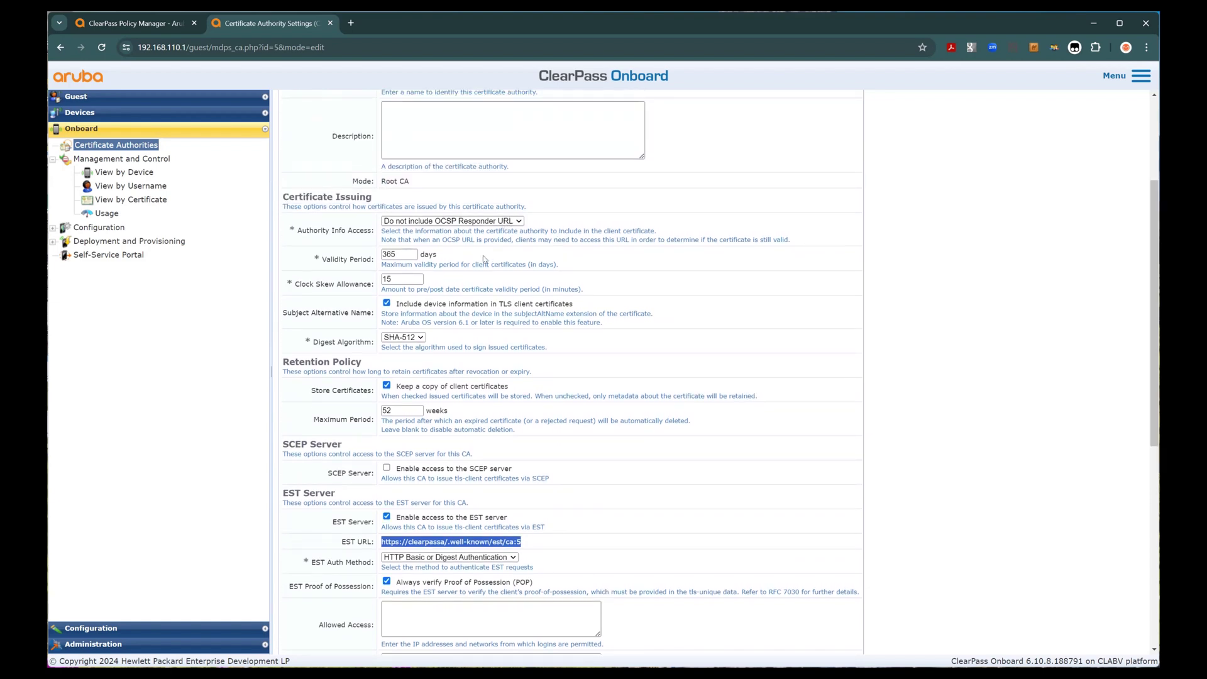
{"action": "key", "text": "Down"}
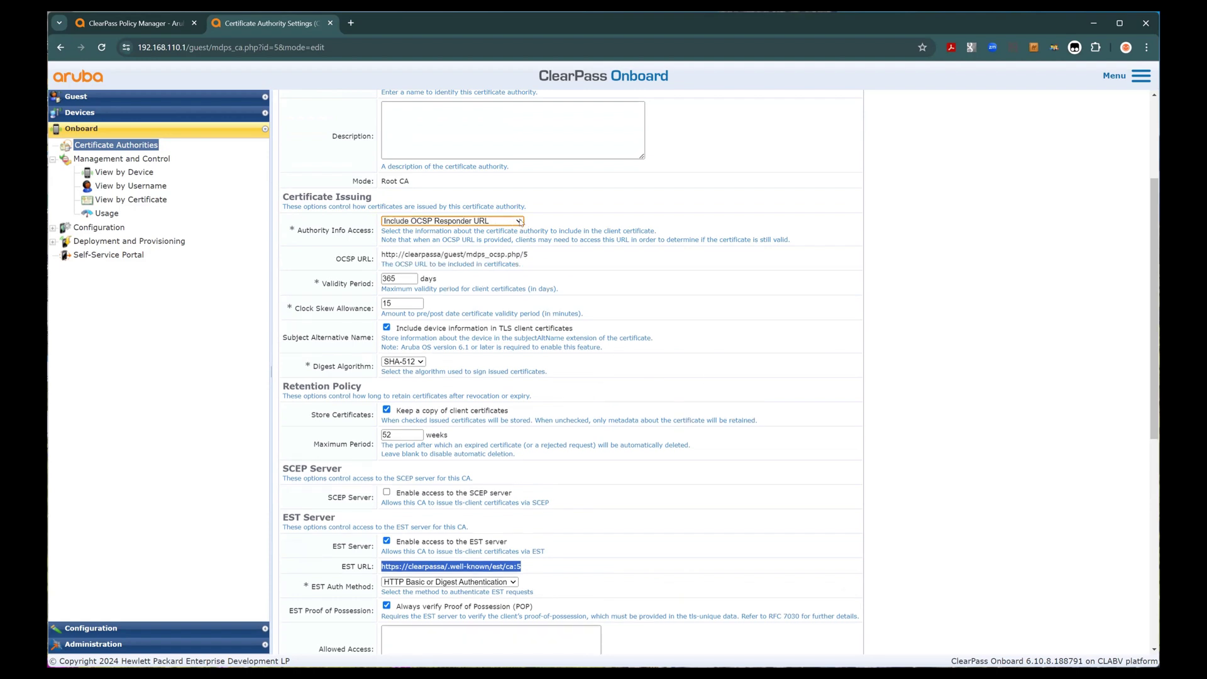
{"action": "left_click", "coordinate": [503, 250]}
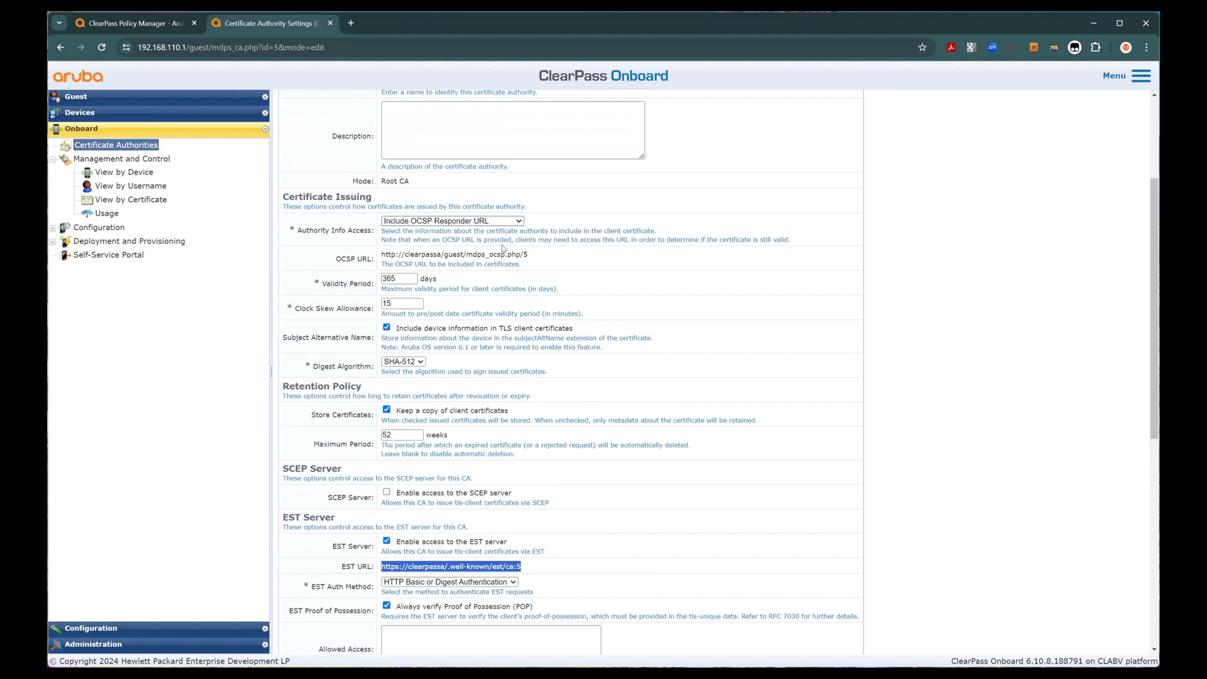
{"action": "key", "text": "Down"}
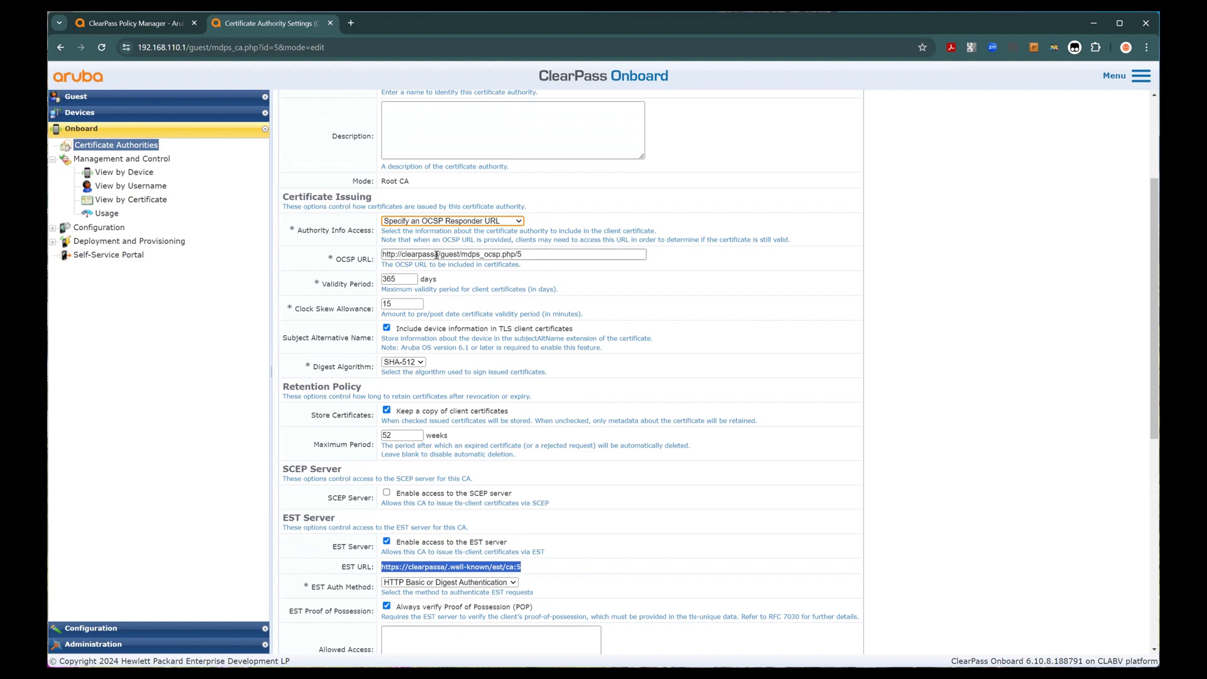
{"action": "left_click_drag", "start_coordinate": [439, 253], "coordinate": [403, 254]}
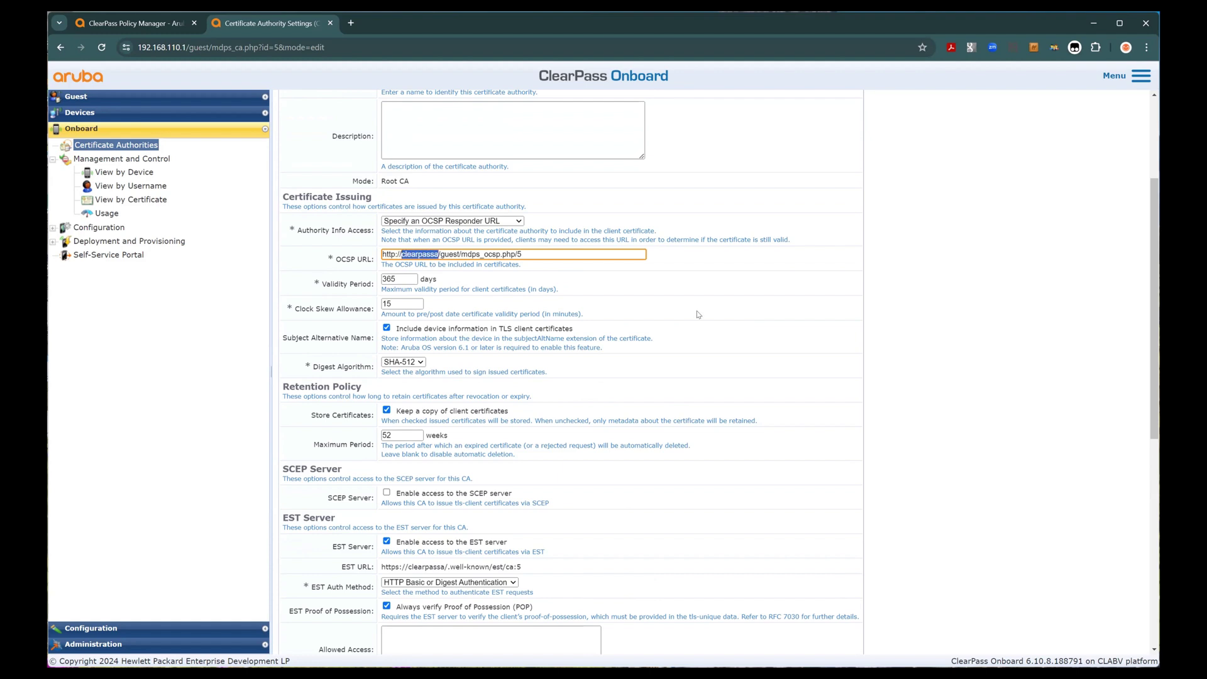
{"action": "type", "text": "localhost"}
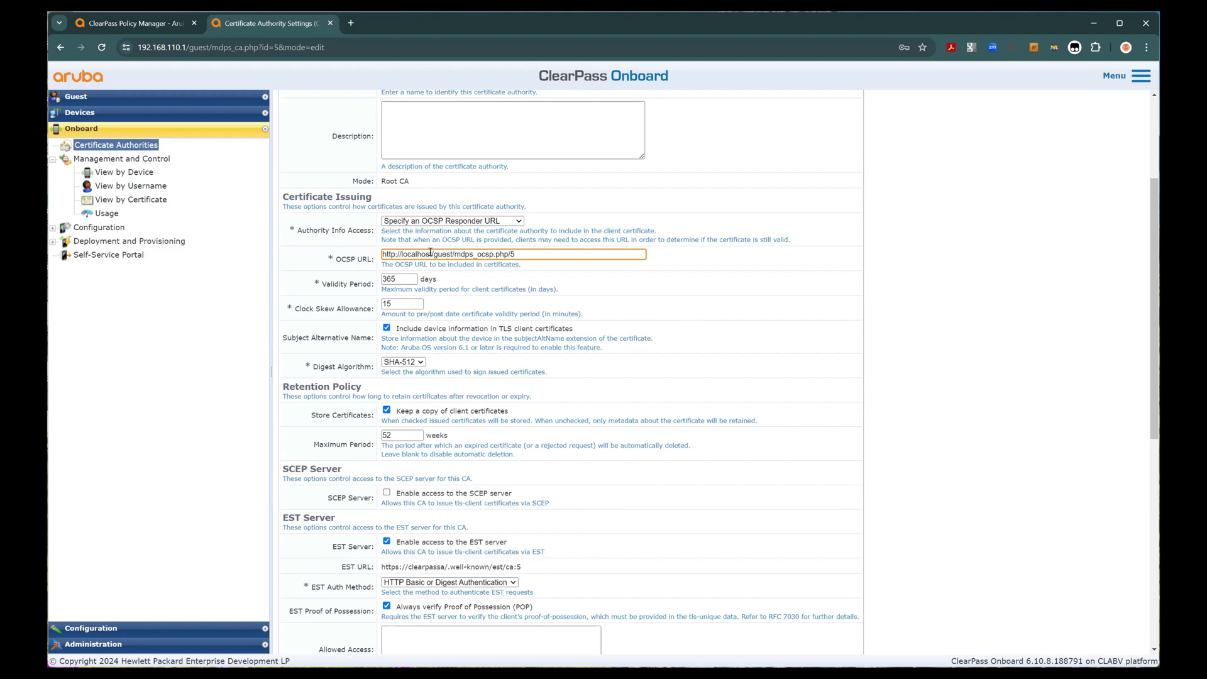
- Save the ClearPass EST CA changes and expand the Guest section in the navigation
{"action": "scroll", "coordinate": [729, 455], "scroll_direction": "down", "scroll_amount": 7}
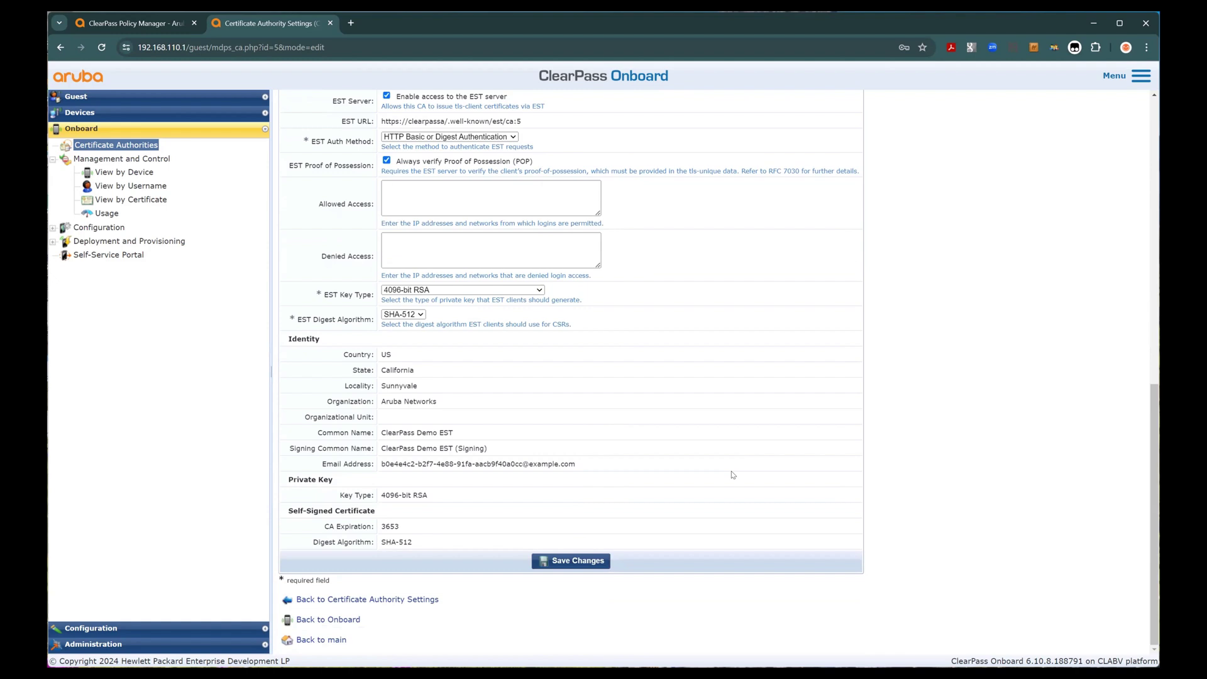
{"action": "scroll", "coordinate": [634, 550], "scroll_direction": "up", "scroll_amount": 10}
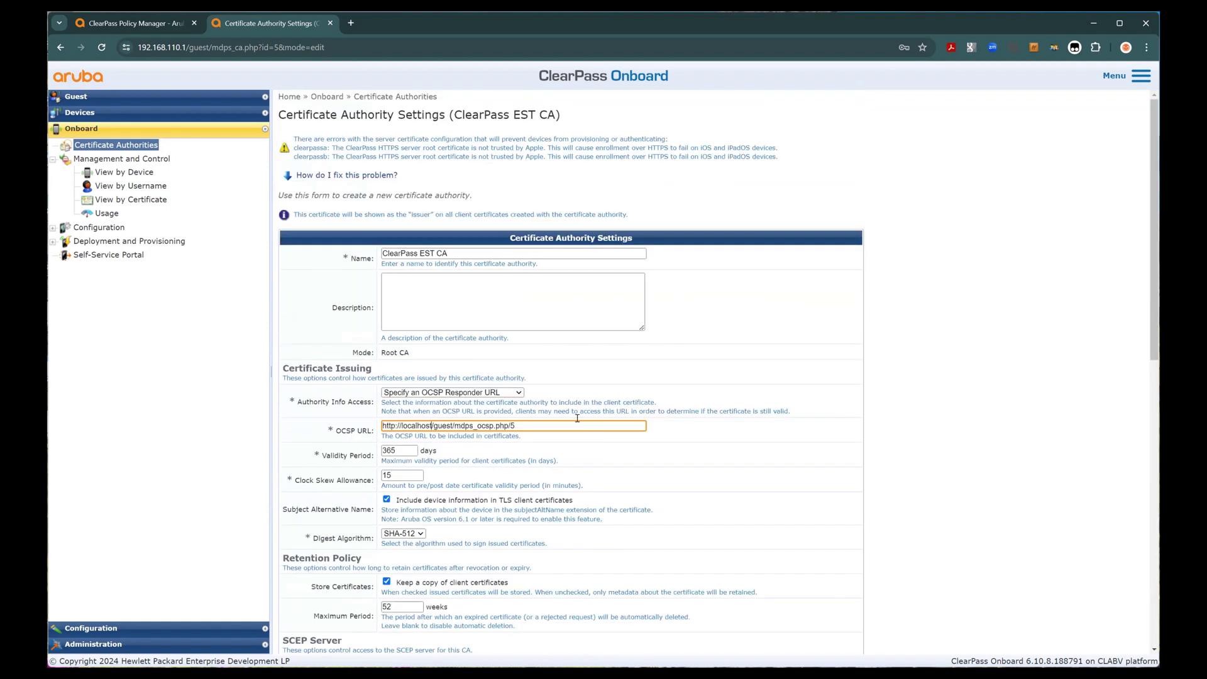
{"action": "scroll", "coordinate": [390, 286], "scroll_direction": "down", "scroll_amount": 2}
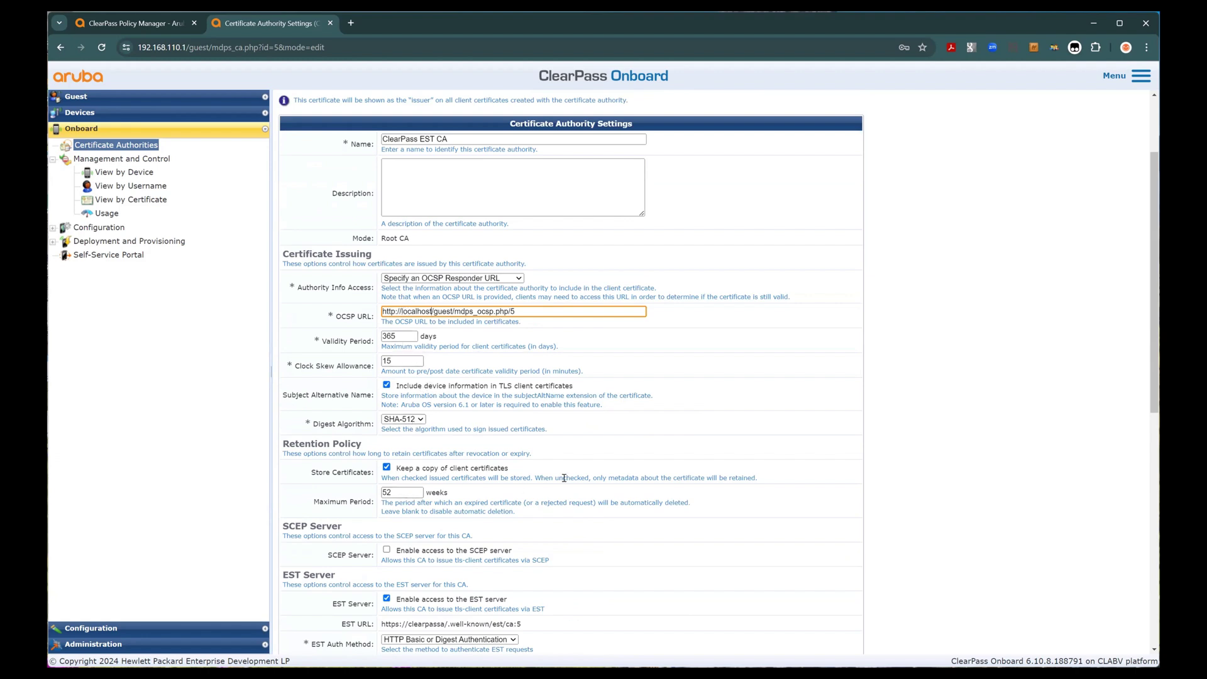
{"action": "scroll", "coordinate": [577, 489], "scroll_direction": "down", "scroll_amount": 3}
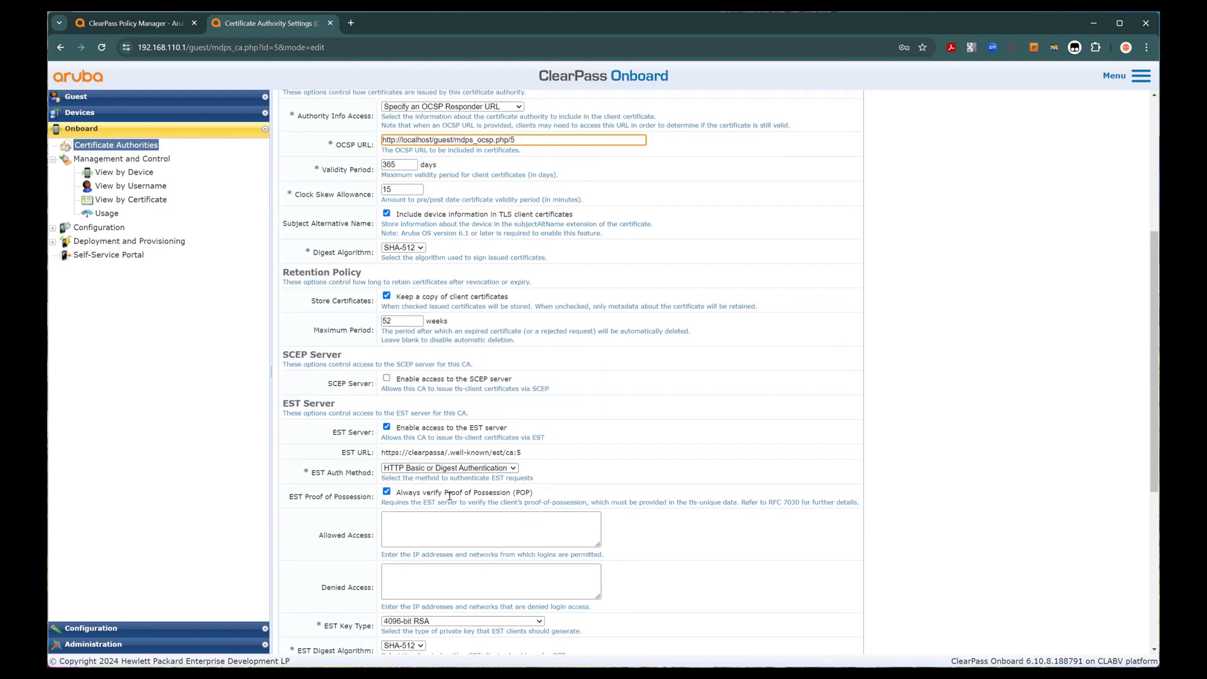
{"action": "scroll", "coordinate": [680, 470], "scroll_direction": "down", "scroll_amount": 2}
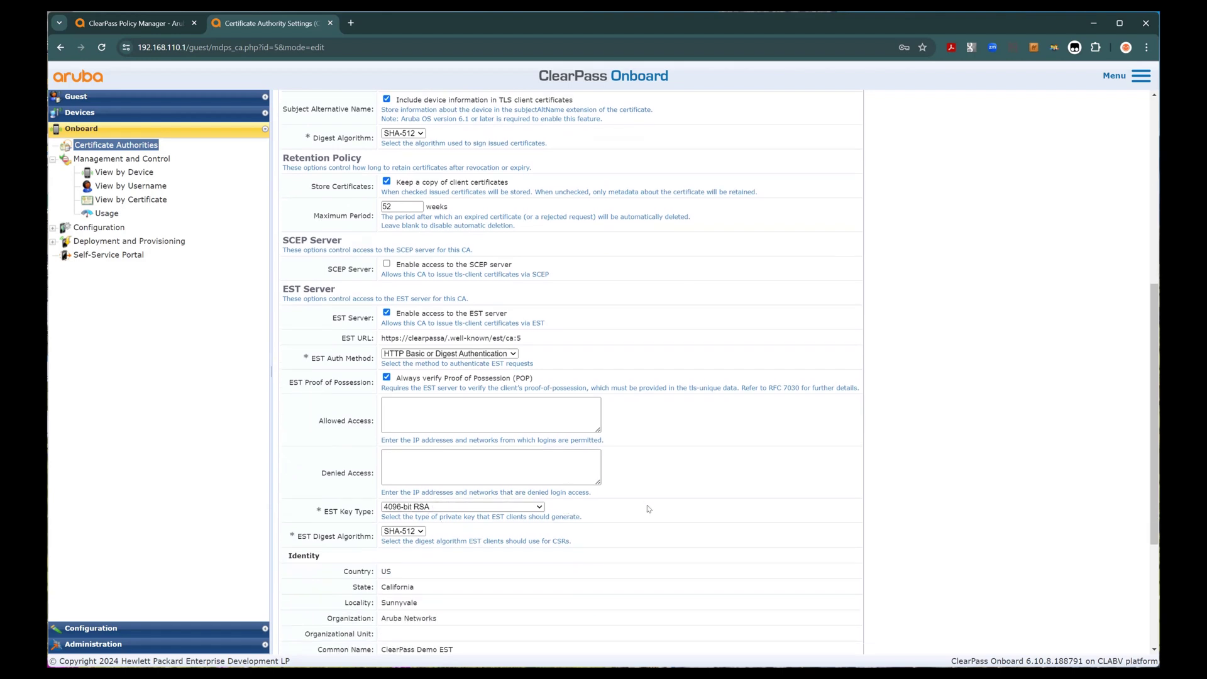
{"action": "scroll", "coordinate": [647, 508], "scroll_direction": "down", "scroll_amount": 4}
{"action": "left_click", "coordinate": [563, 560]}
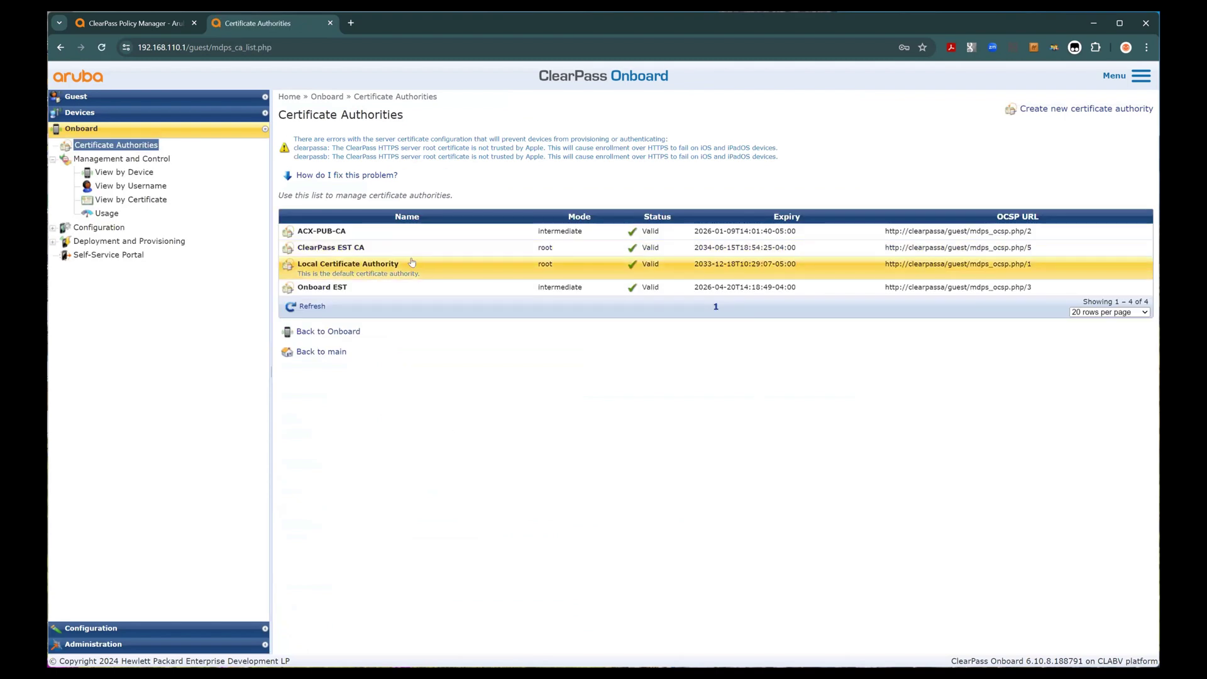
{"action": "left_click", "coordinate": [132, 96]}
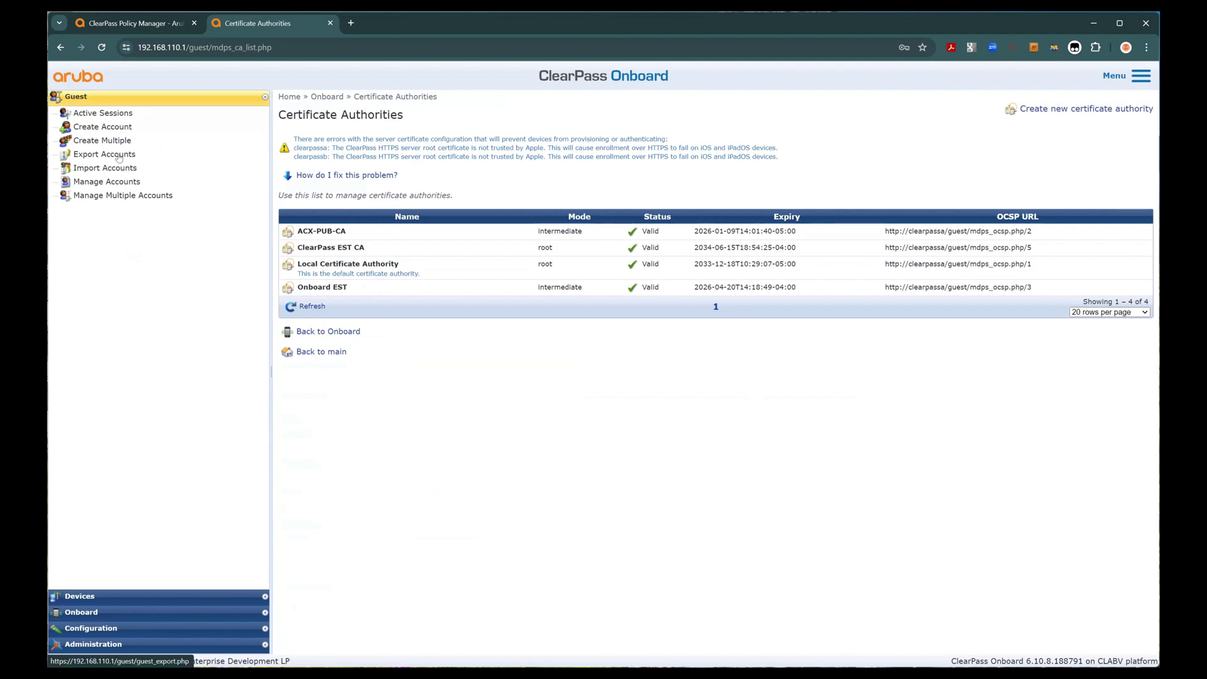
- Start a new guest account, entering the guest name, company XYZ and the guest's e-mail address
{"action": "left_click", "coordinate": [114, 184]}
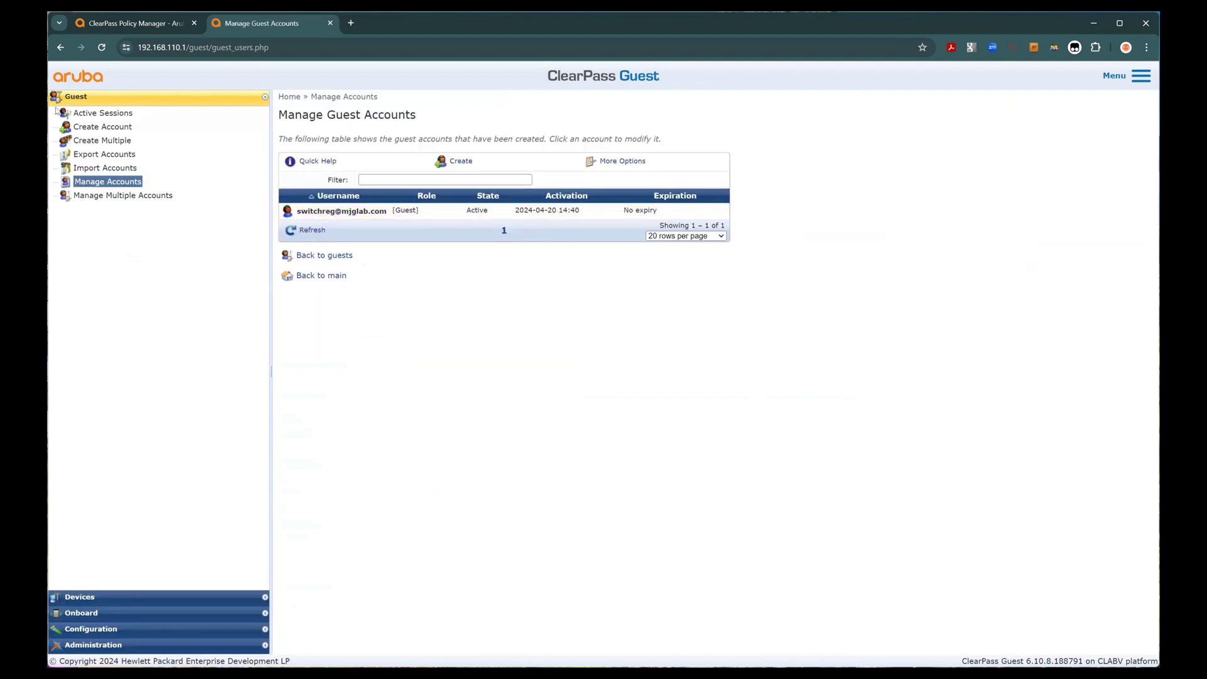
{"action": "left_click", "coordinate": [92, 128]}
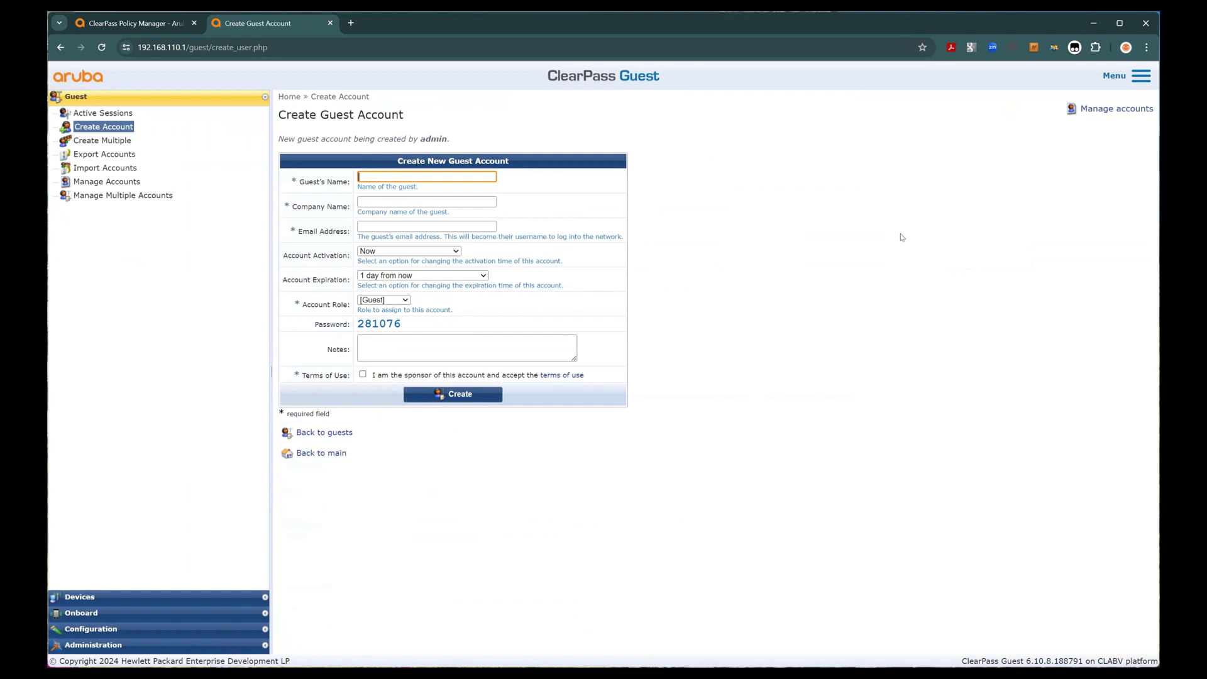
{"action": "type", "text": "esz"}
{"action": "type", "text": "enroll"}
{"action": "key", "text": "Tab"}
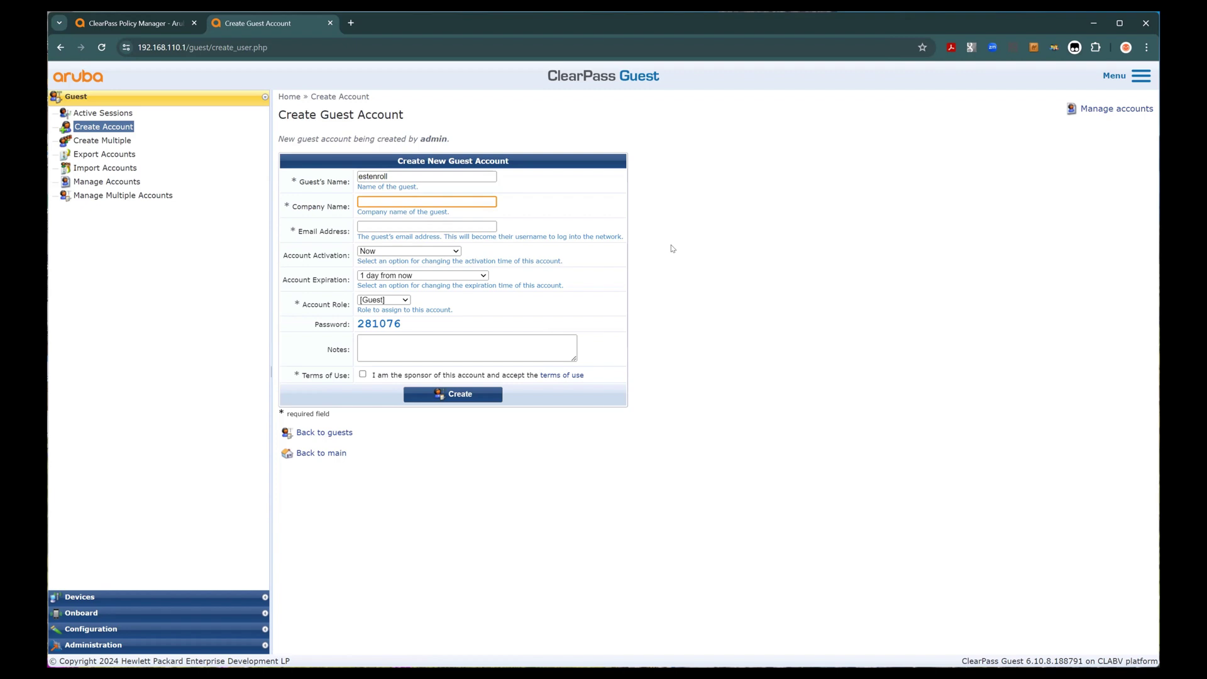
{"action": "type", "text": "XYZ"}
{"action": "left_click", "coordinate": [457, 226]}
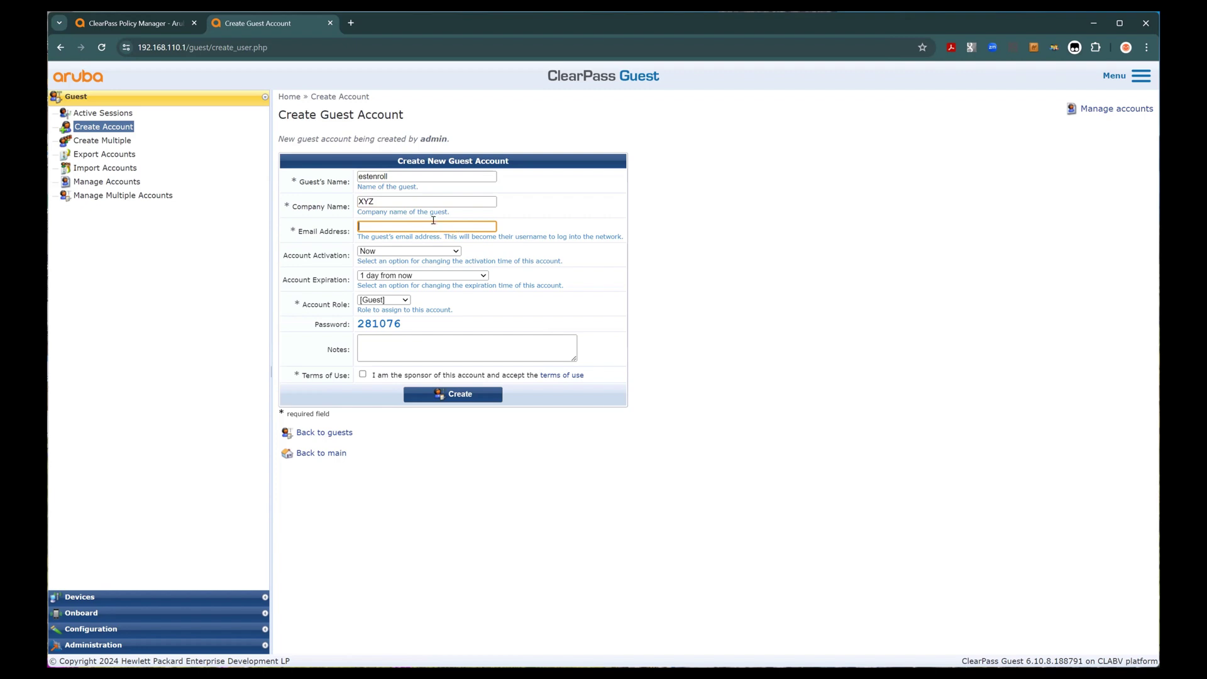
- Set the account to never expire, accept the terms of use, and create it
{"action": "left_click", "coordinate": [483, 275]}
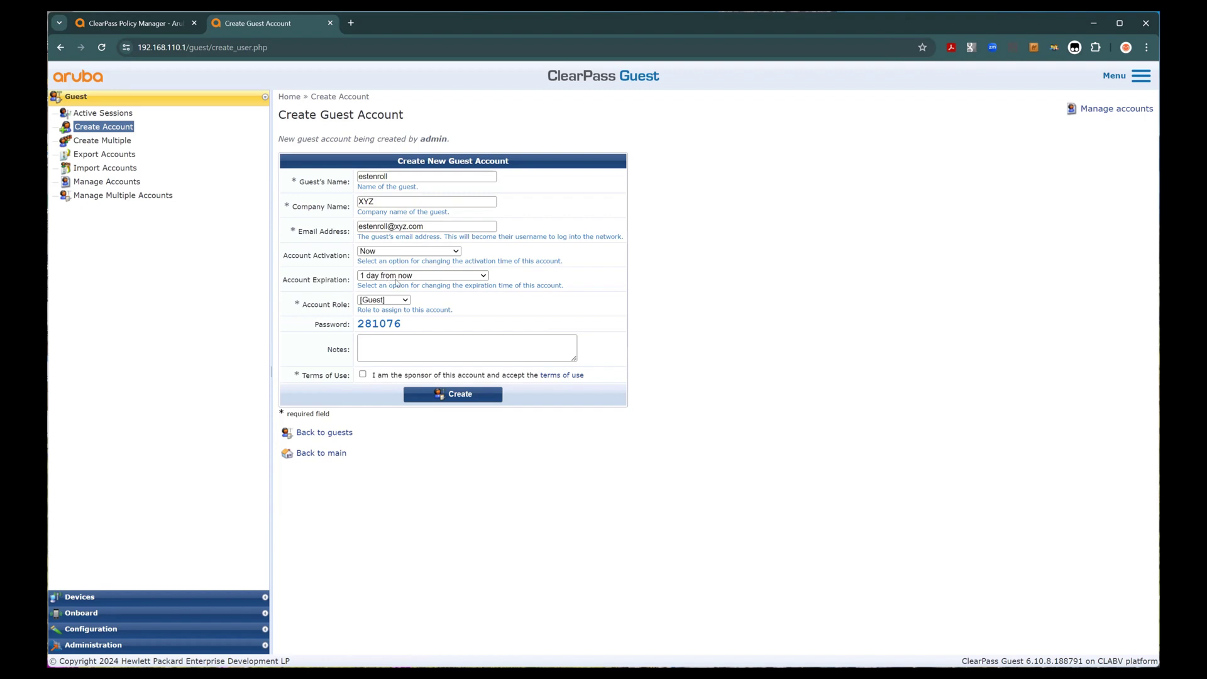
{"action": "key", "text": "a"}
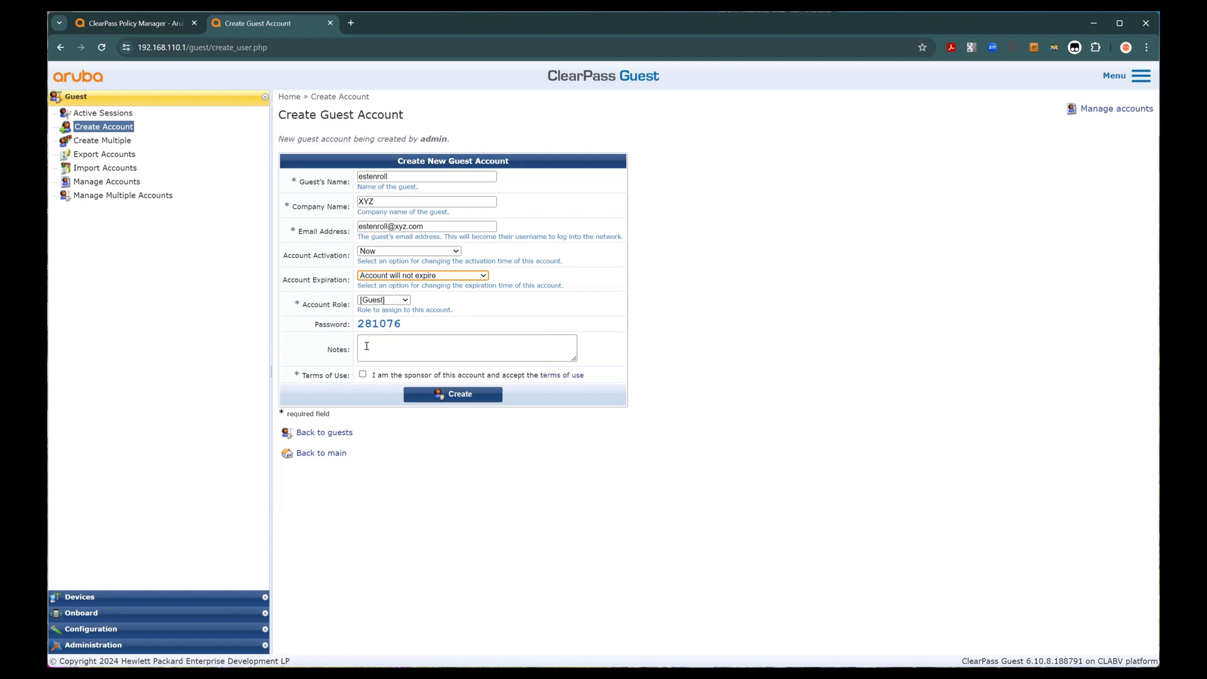
{"action": "left_click", "coordinate": [363, 374]}
{"action": "left_click", "coordinate": [363, 374]}
{"action": "left_click", "coordinate": [446, 394]}
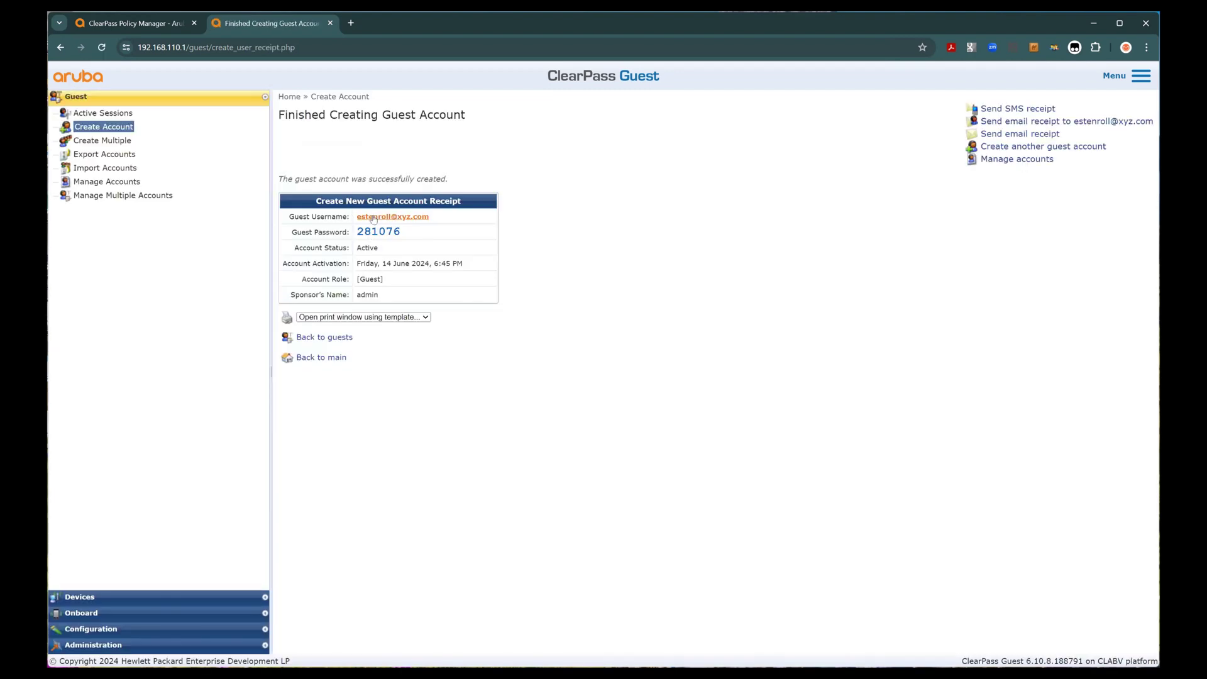
- From Manage Accounts, open the new EST enrollment guest account in the Edit Account form
{"action": "left_click_drag", "start_coordinate": [434, 216], "coordinate": [345, 218]}
{"action": "left_click", "coordinate": [106, 182]}
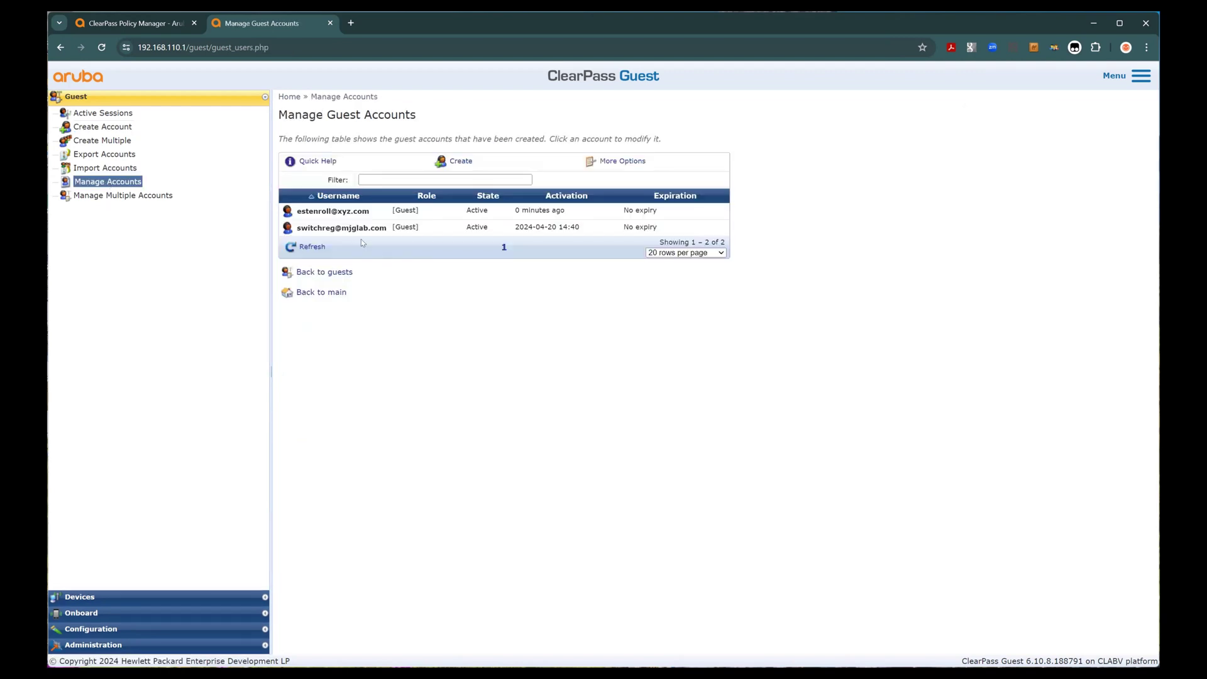
{"action": "left_click", "coordinate": [338, 211]}
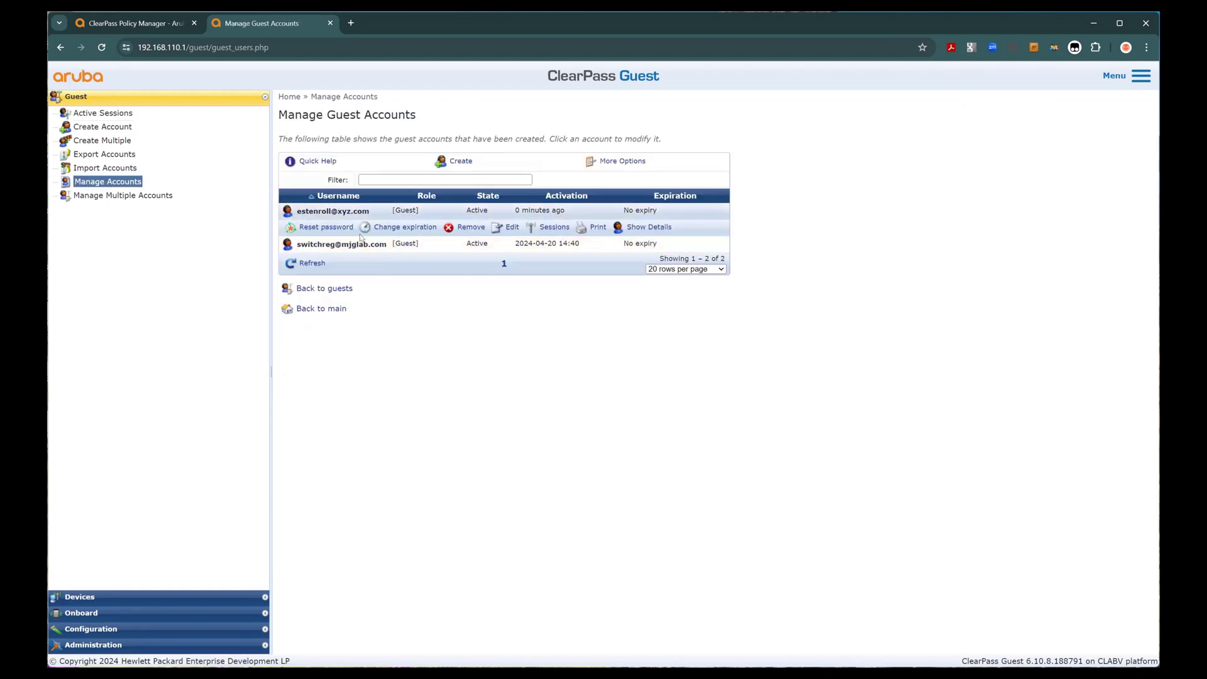
{"action": "left_click", "coordinate": [328, 229]}
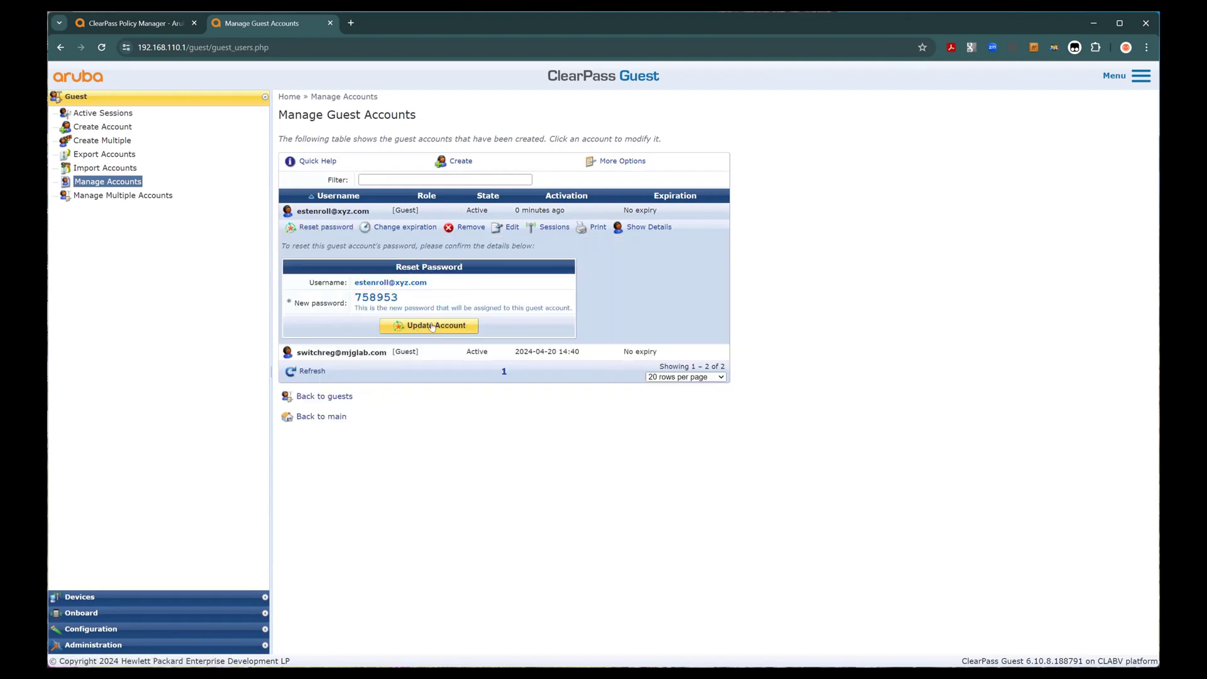
{"action": "left_click", "coordinate": [511, 228]}
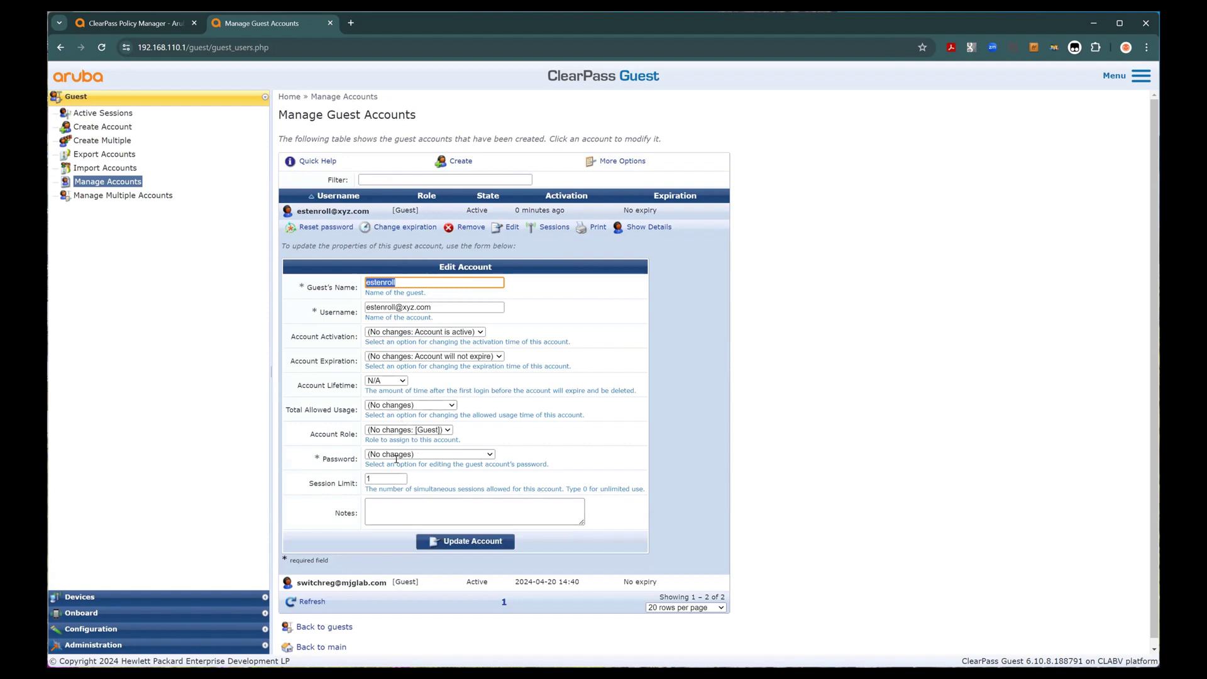
- Give the account a custom password, entered and confirmed, and a session limit of 0, then update it
{"action": "left_click", "coordinate": [434, 479]}
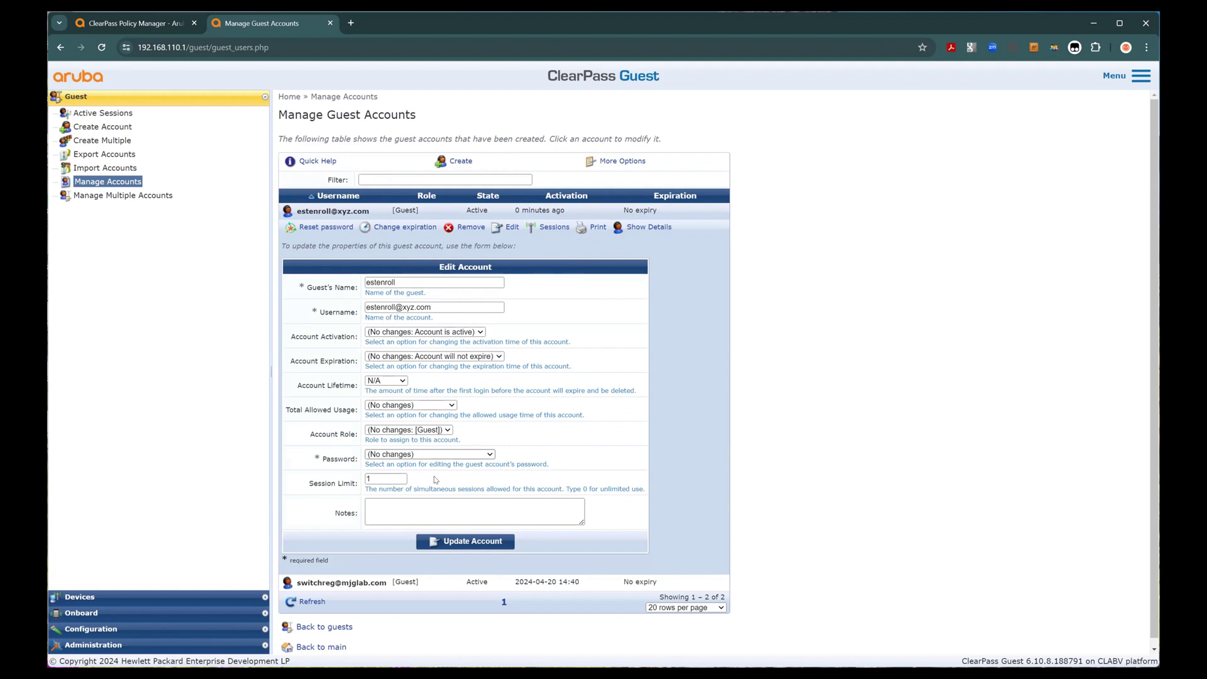
{"action": "left_click", "coordinate": [579, 498]}
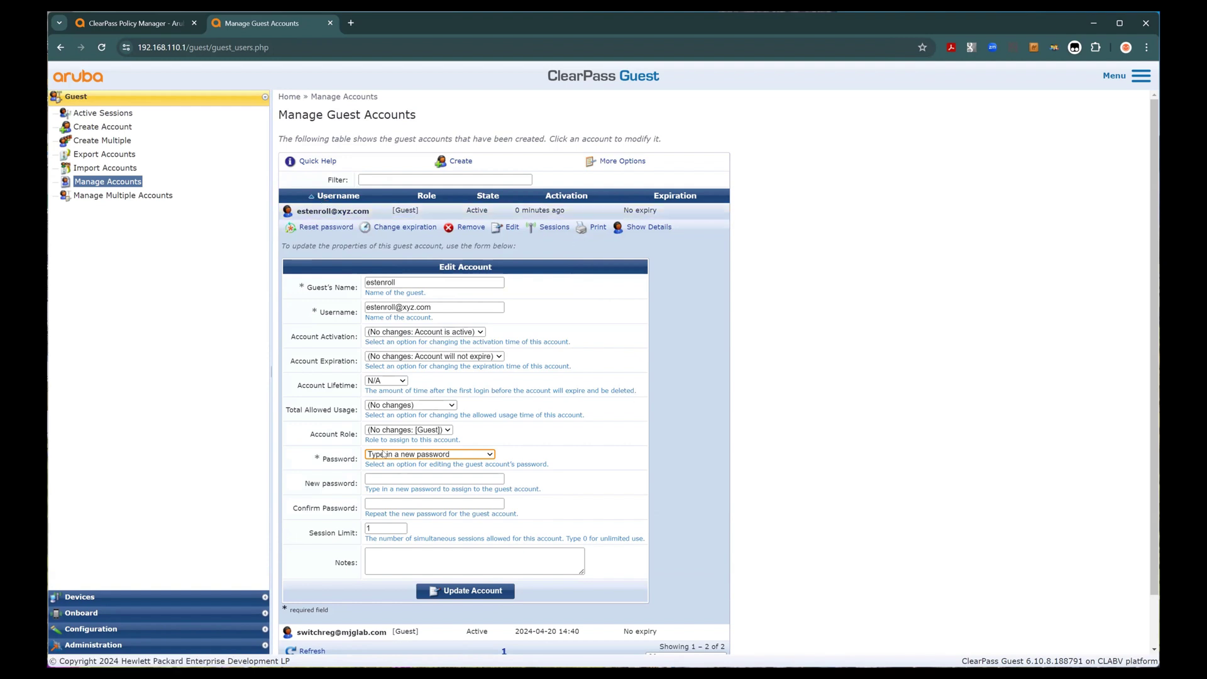
{"action": "left_click", "coordinate": [400, 479]}
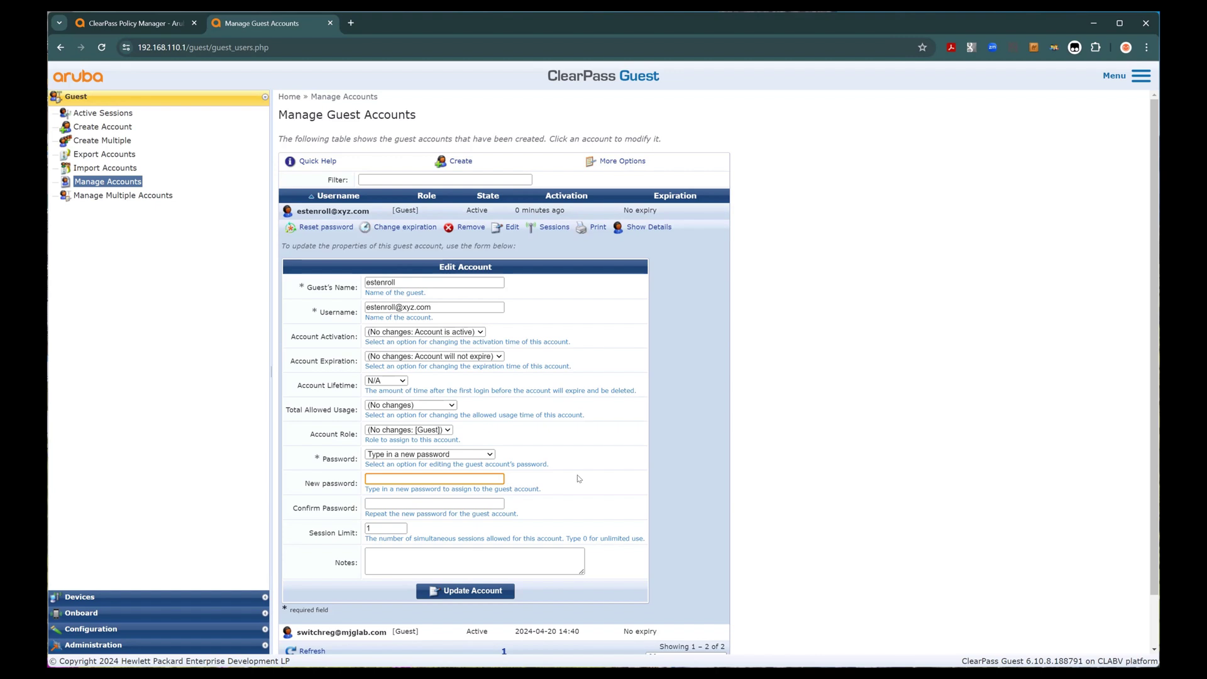
{"action": "key", "text": "Tab"}
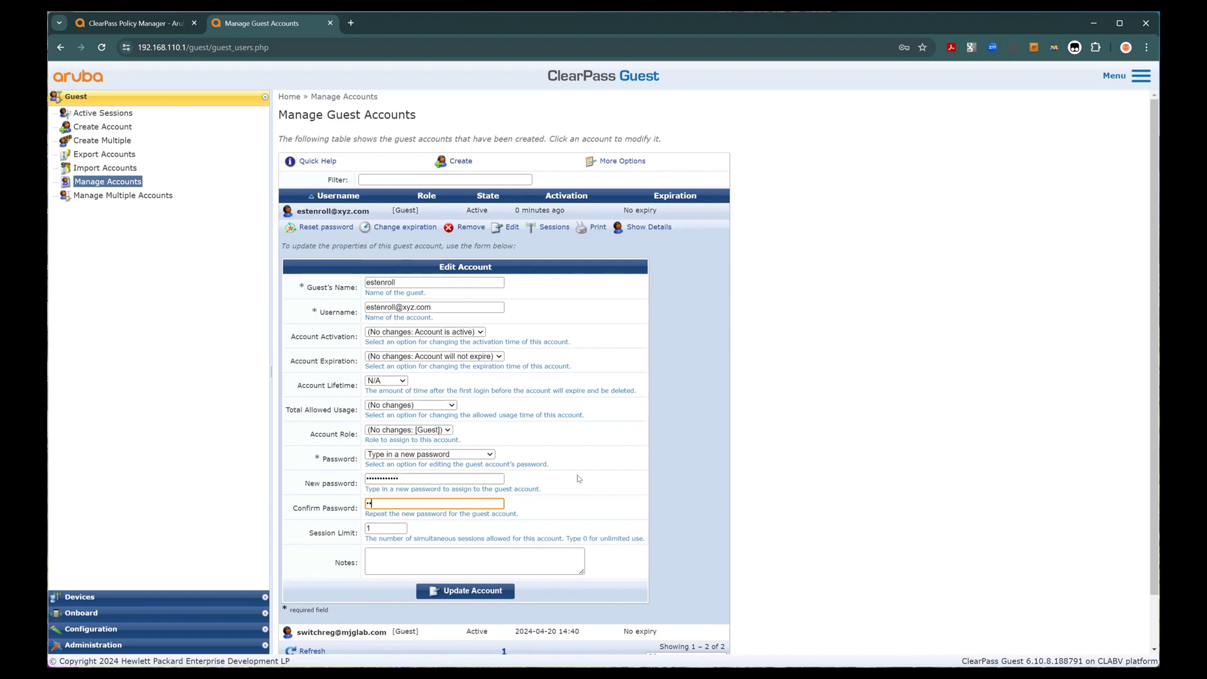
{"action": "double_click", "coordinate": [386, 528]}
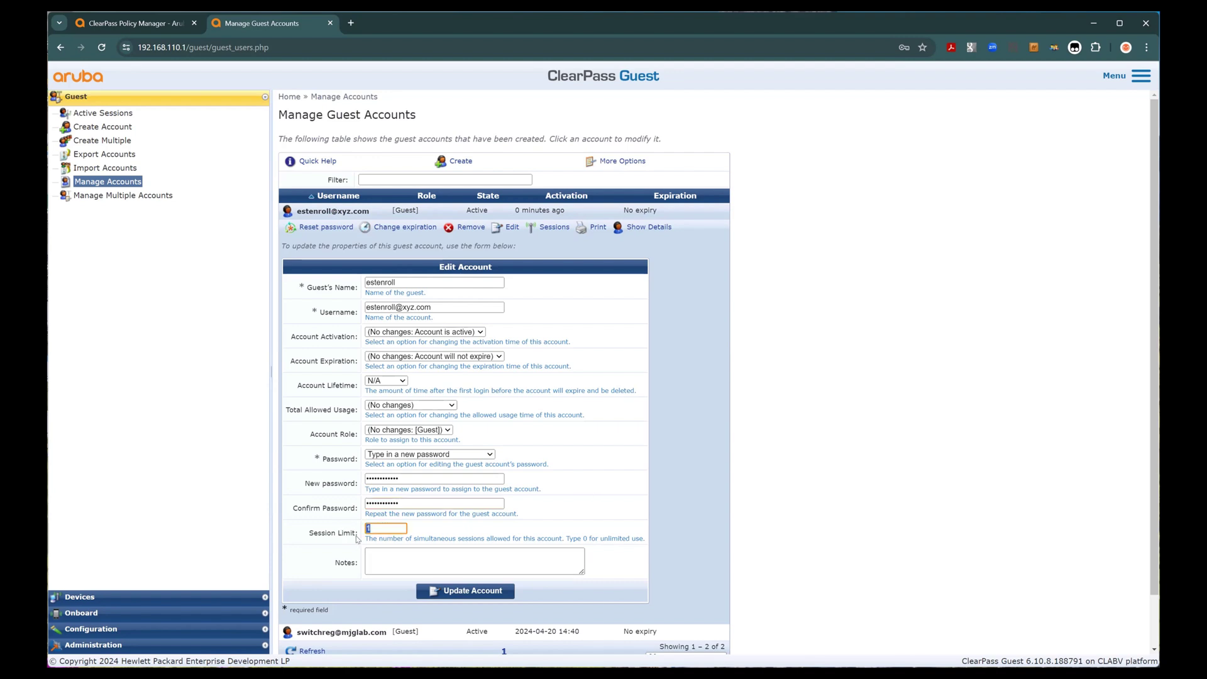
{"action": "type", "text": "0"}
{"action": "left_click", "coordinate": [457, 593]}
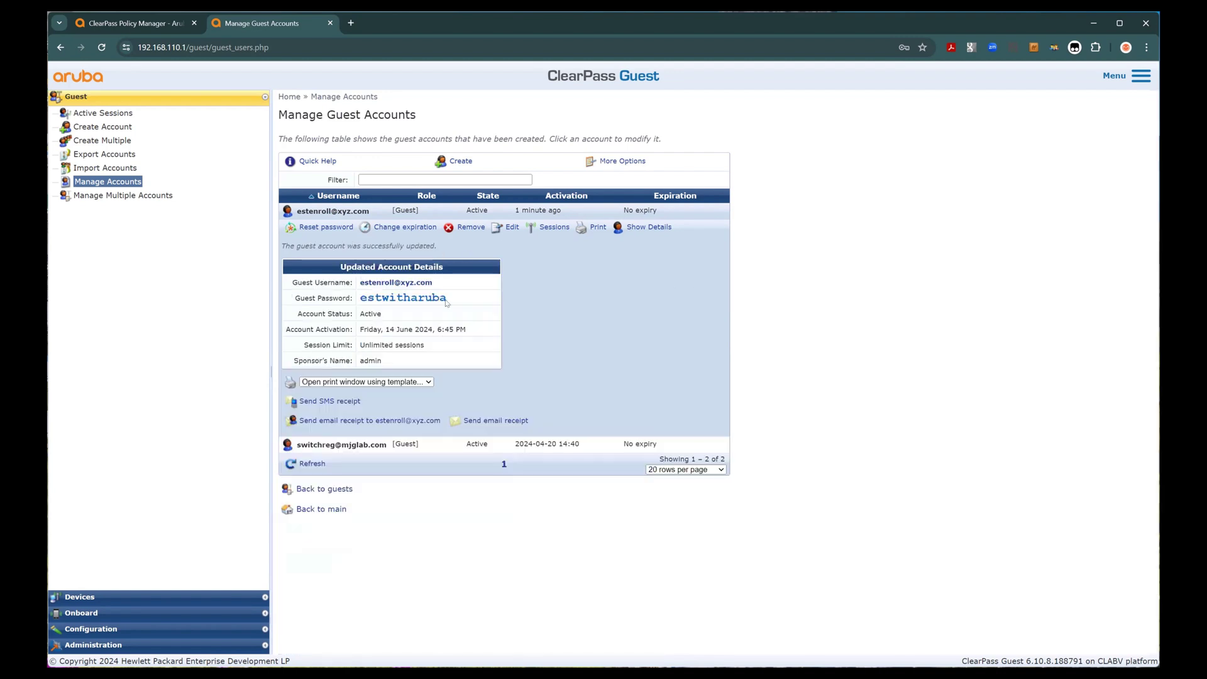
- Copy the username and password from Updated Account Details, then return to the ClearPass Policy Manager tab
{"action": "left_click_drag", "start_coordinate": [450, 301], "coordinate": [361, 286]}
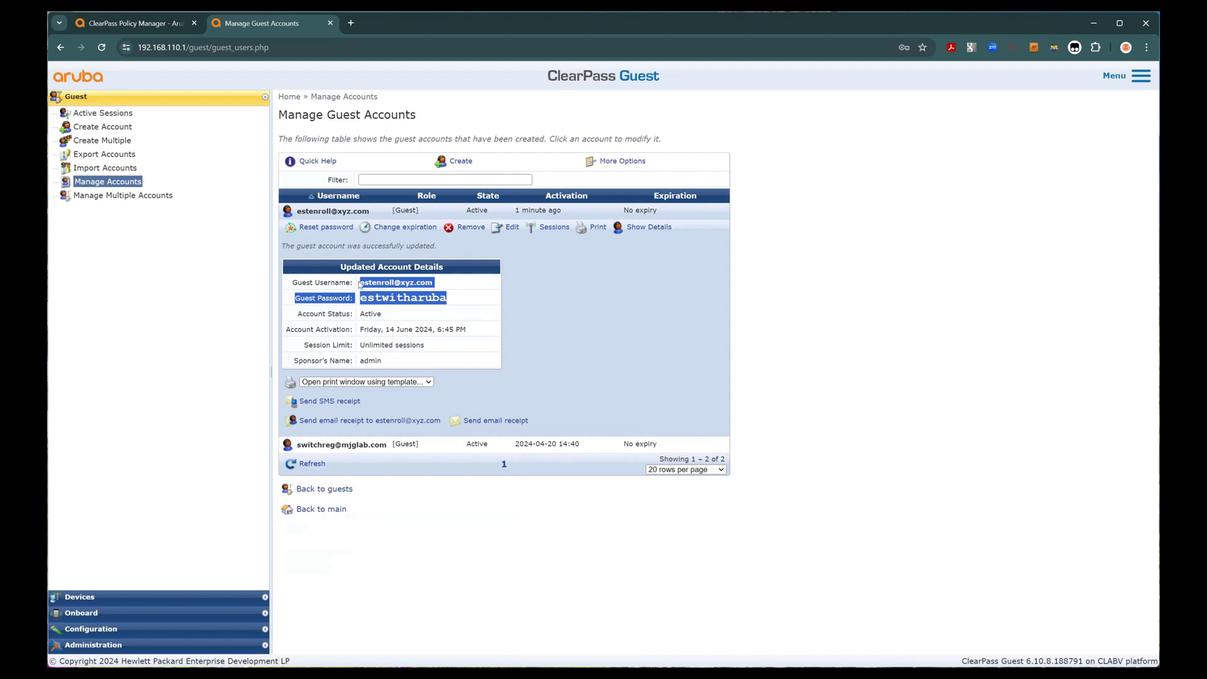
{"action": "right_click", "coordinate": [413, 295]}
{"action": "left_click", "coordinate": [537, 312]}
{"action": "left_click", "coordinate": [538, 317]}
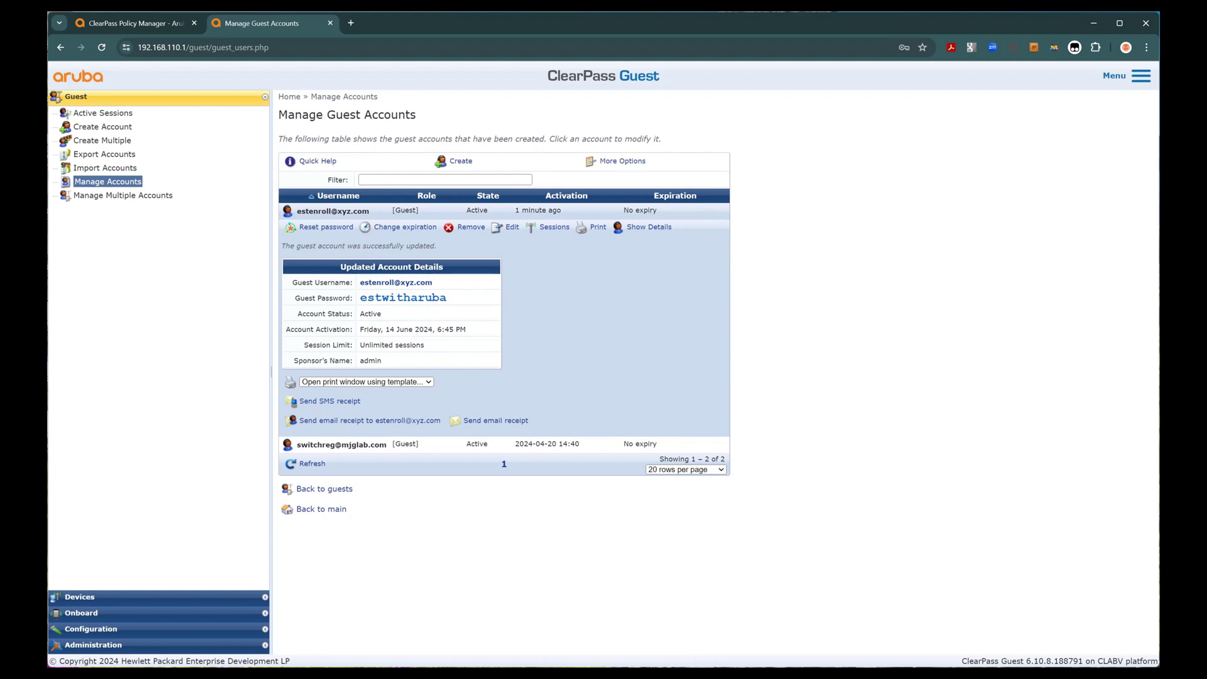
{"action": "left_click", "coordinate": [133, 23]}
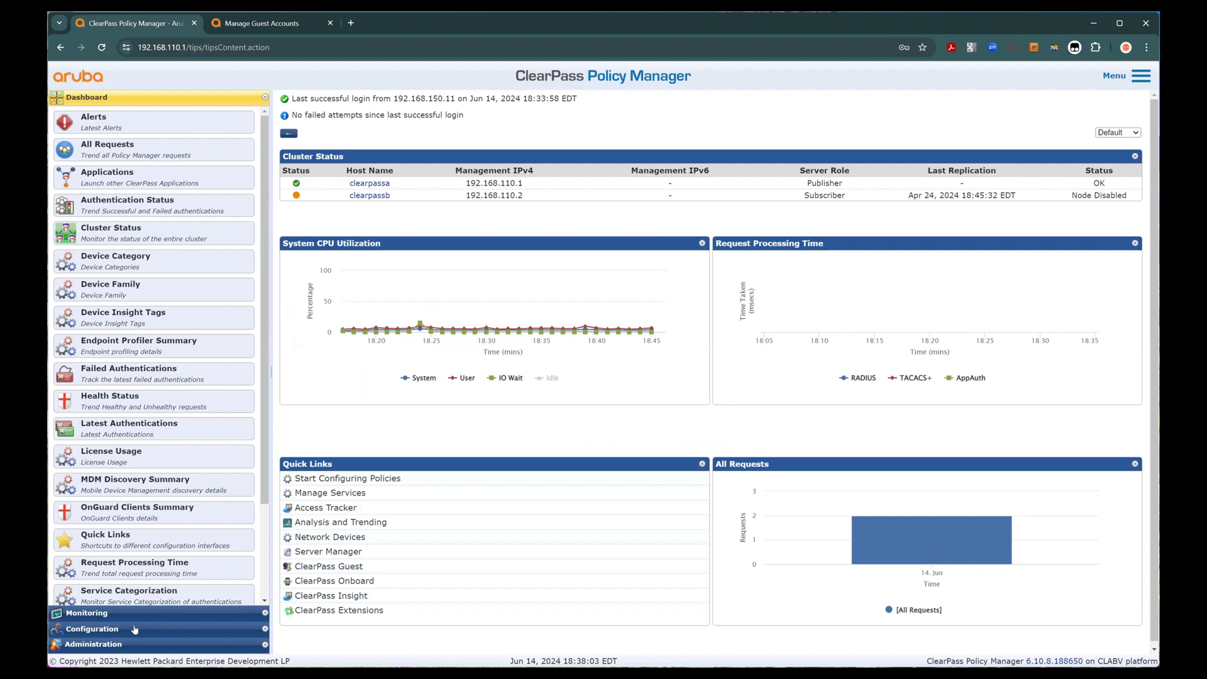
- Open Configuration > Services from the Policy Manager sidebar
{"action": "left_click", "coordinate": [142, 628]}
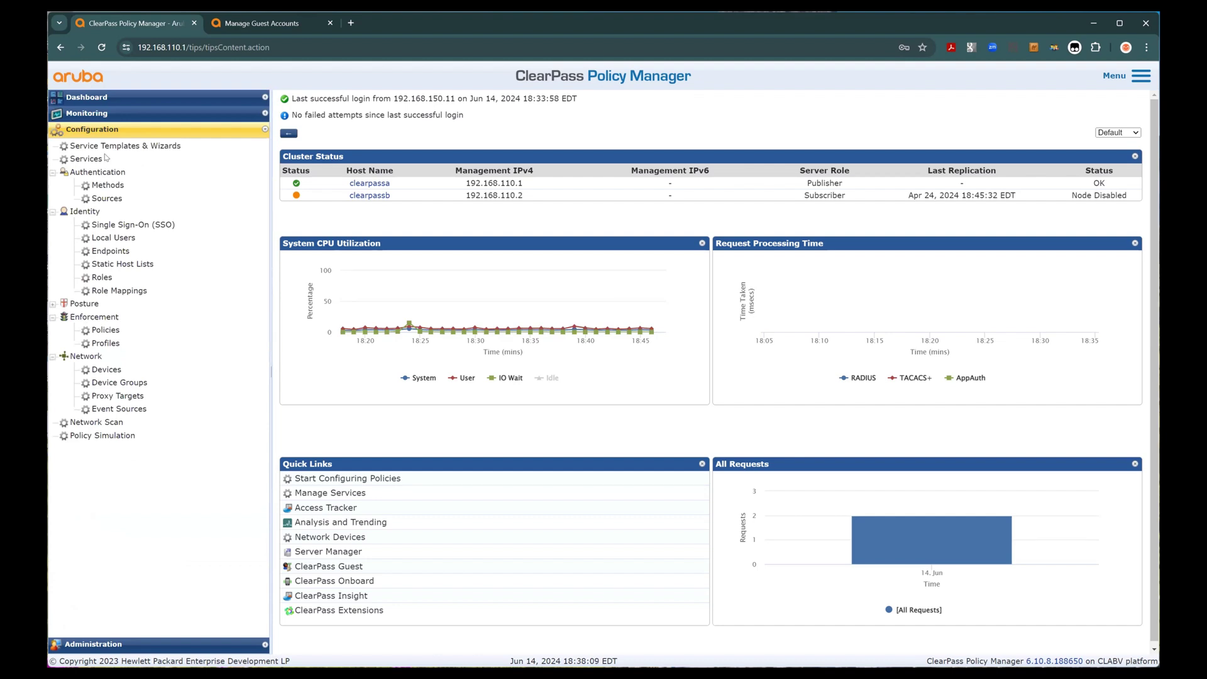
{"action": "left_click", "coordinate": [102, 159]}
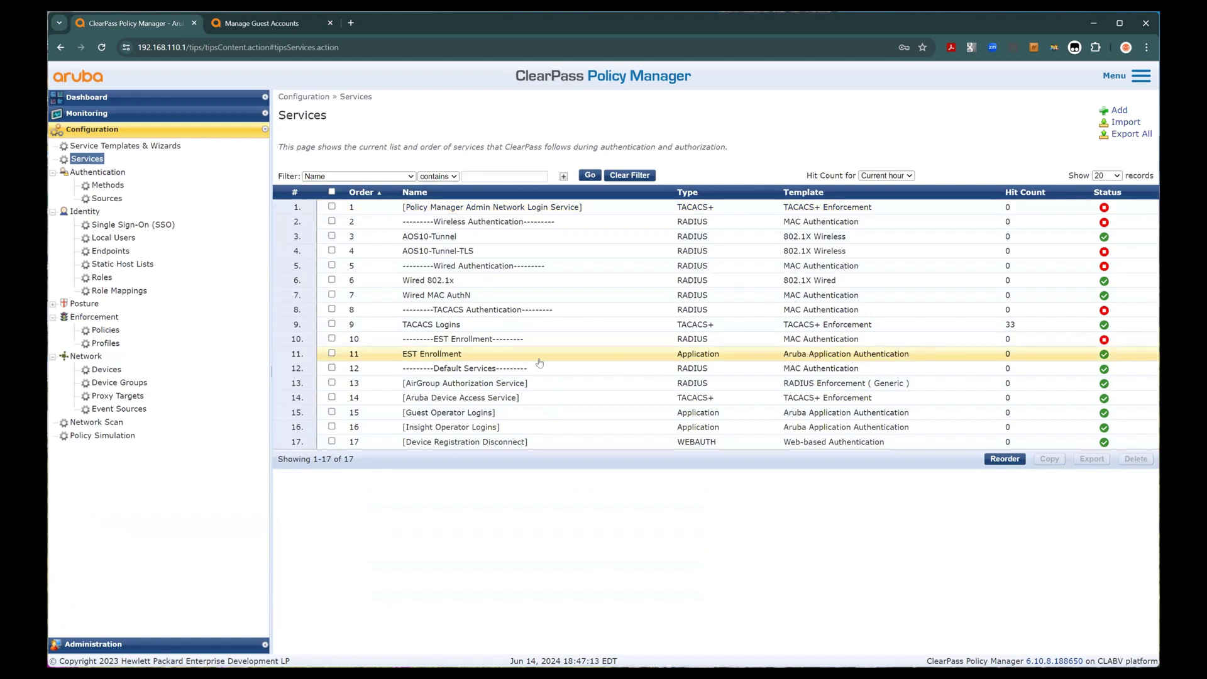
- Inspect EST Enrollment's service, authentication, roles and enforcement tabs, then cancel without saving
{"action": "left_click", "coordinate": [478, 357]}
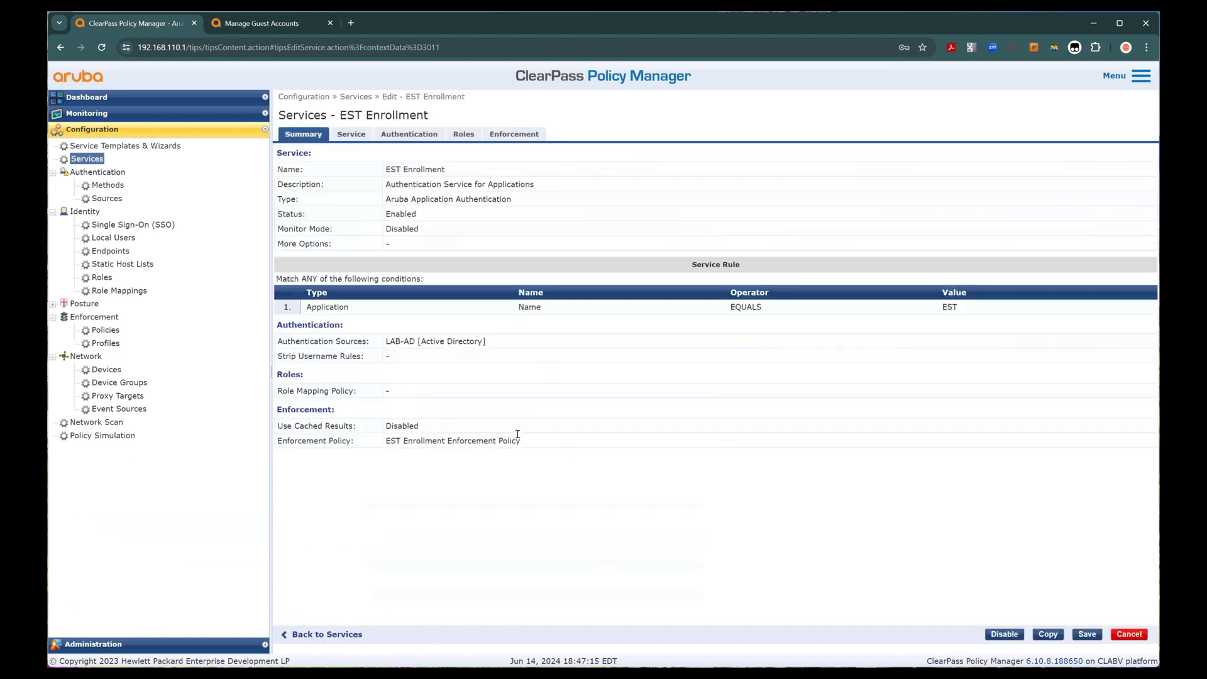
{"action": "left_click", "coordinate": [351, 135]}
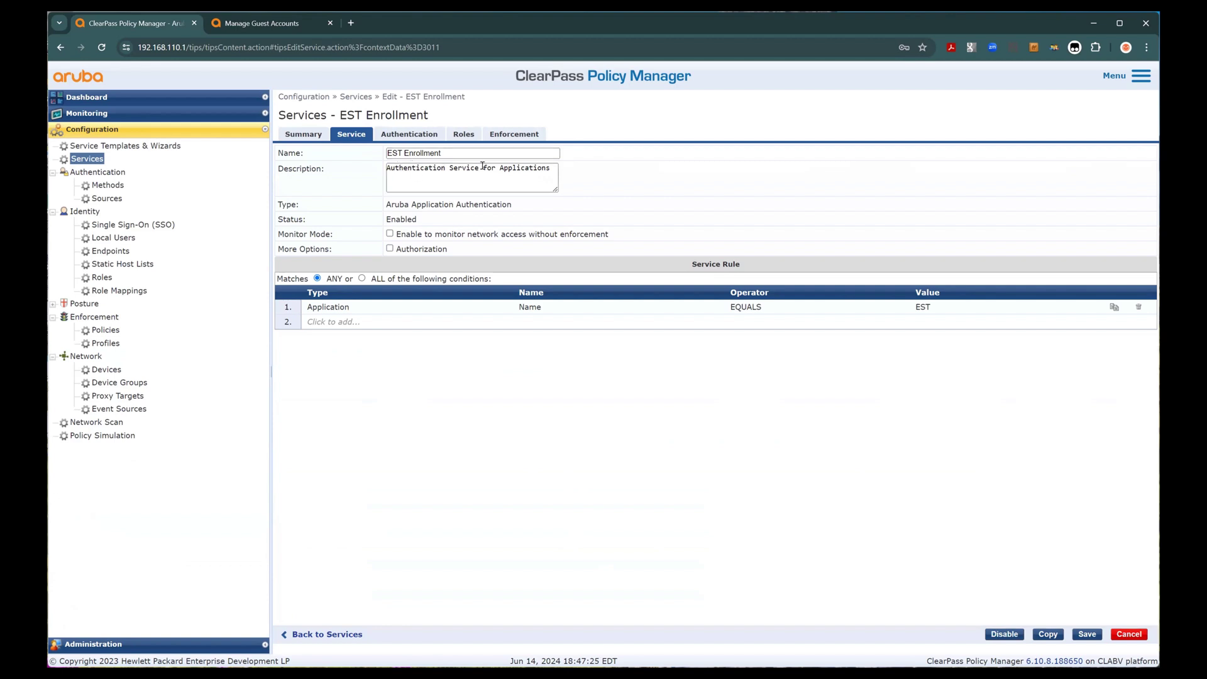
{"action": "left_click_drag", "start_coordinate": [384, 202], "coordinate": [529, 205]}
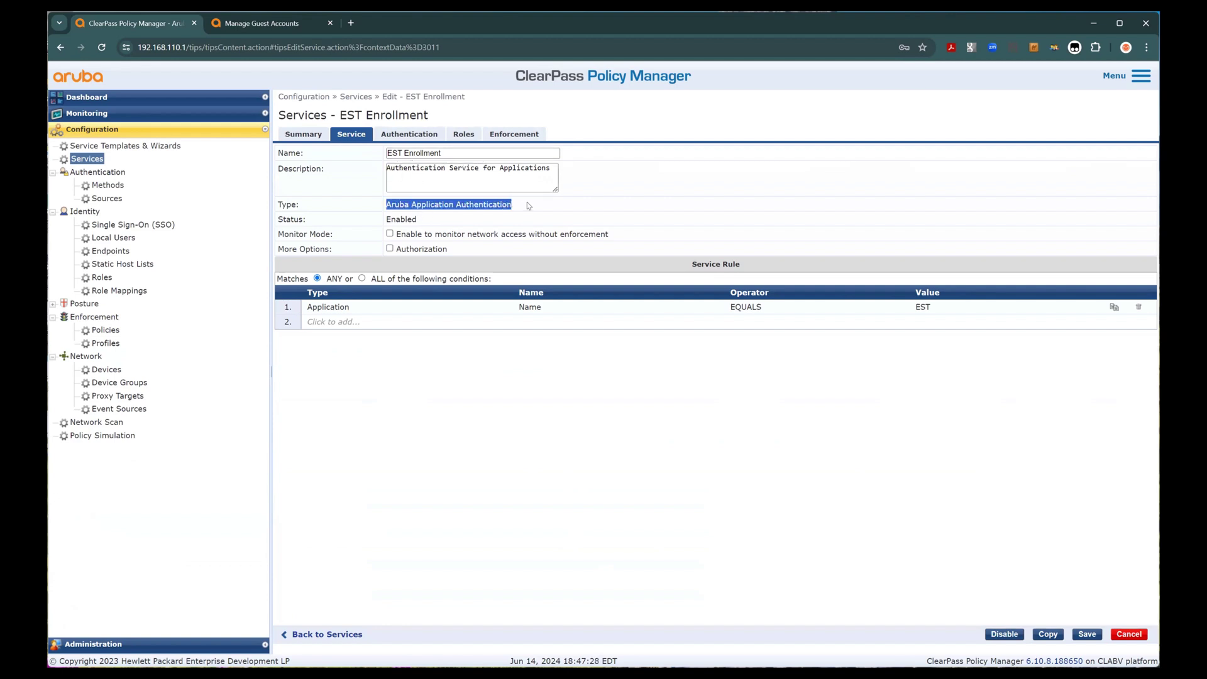
{"action": "left_click", "coordinate": [597, 214]}
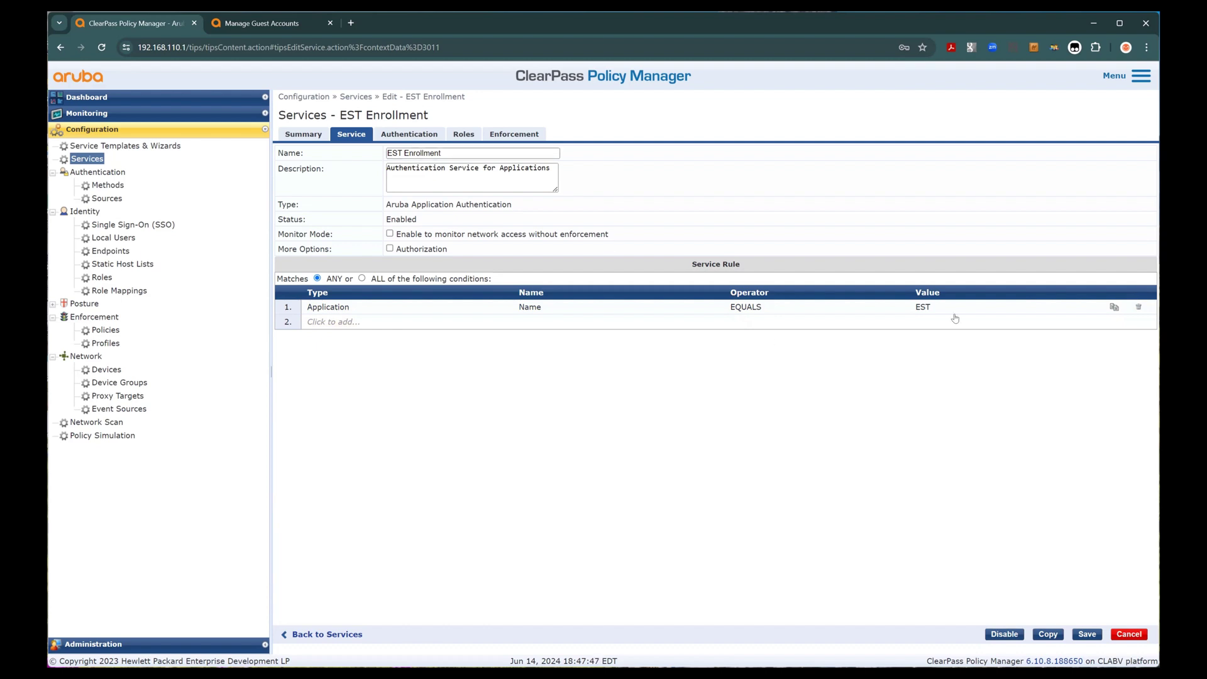
{"action": "left_click", "coordinate": [422, 134]}
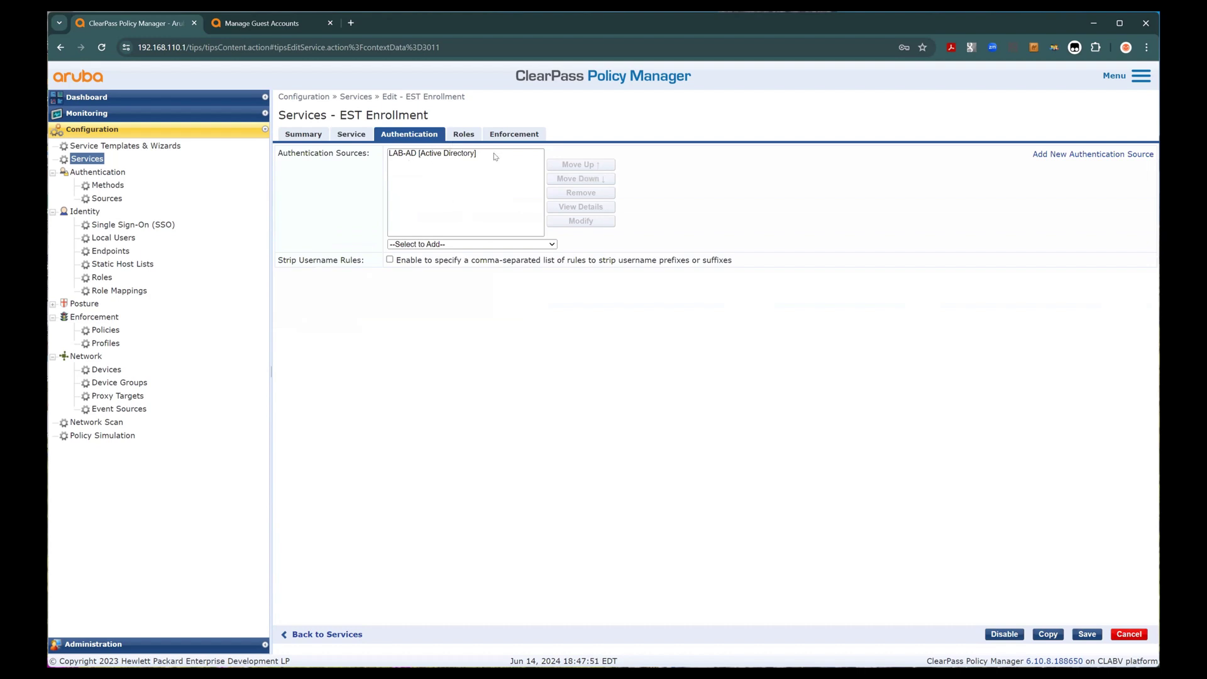
{"action": "left_click", "coordinate": [459, 138]}
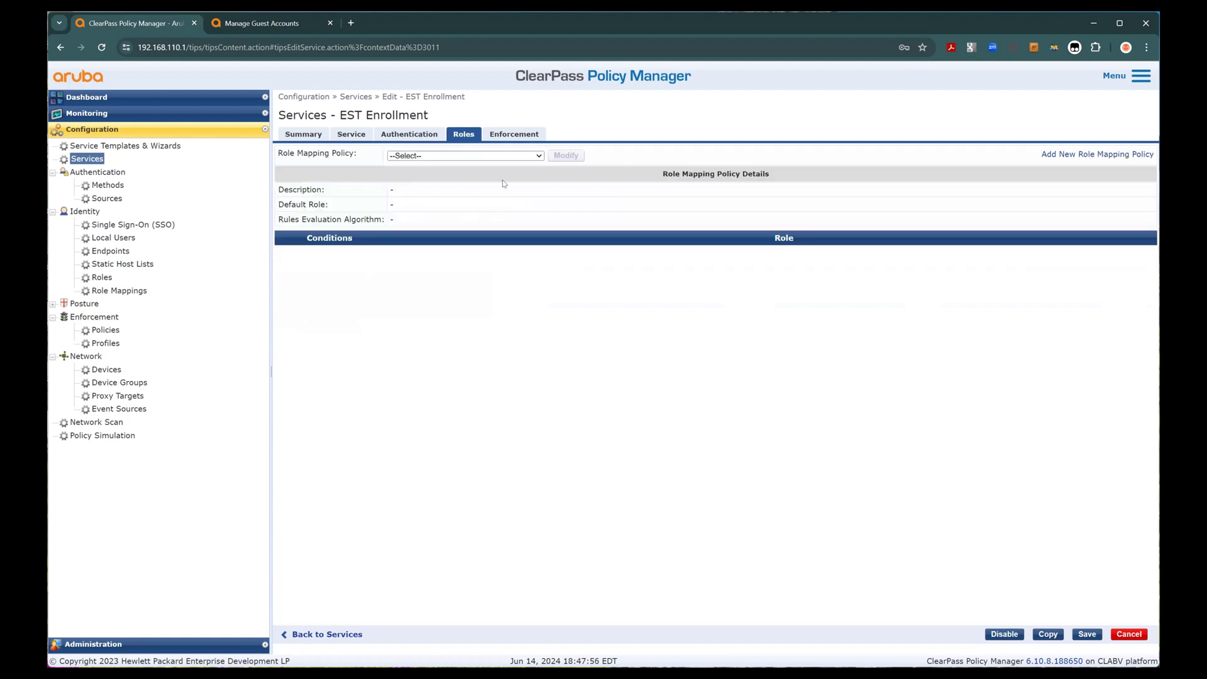
{"action": "left_click", "coordinate": [503, 136]}
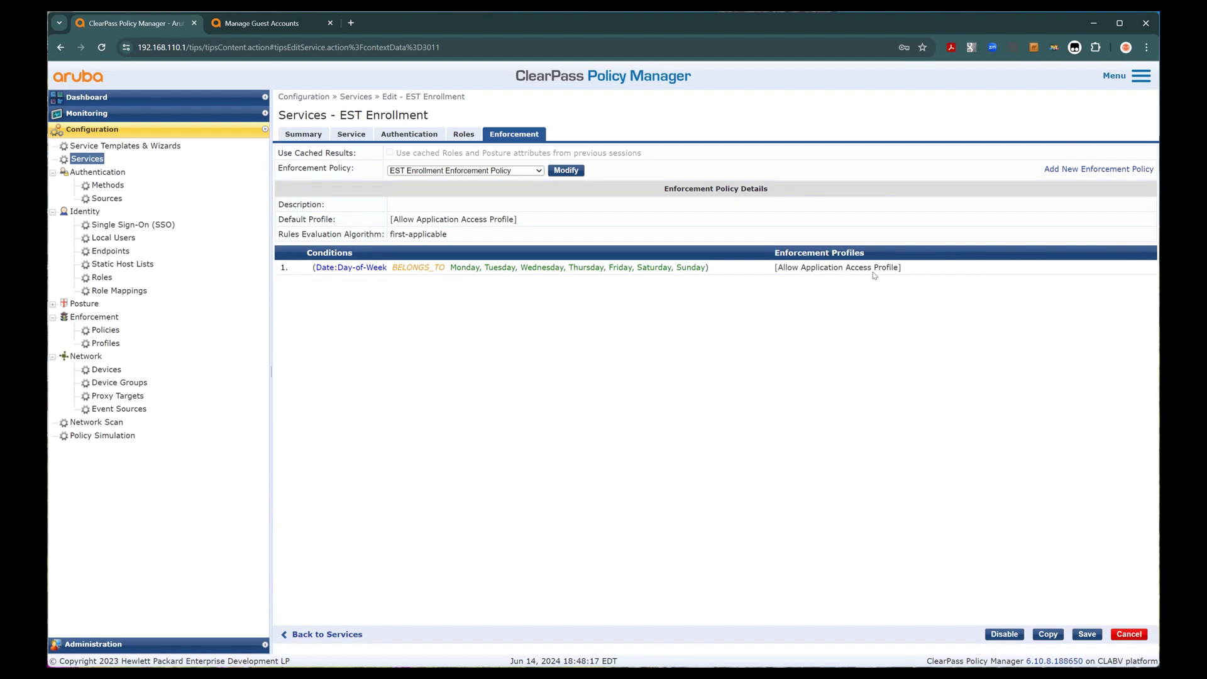
{"action": "left_click", "coordinate": [1128, 635]}
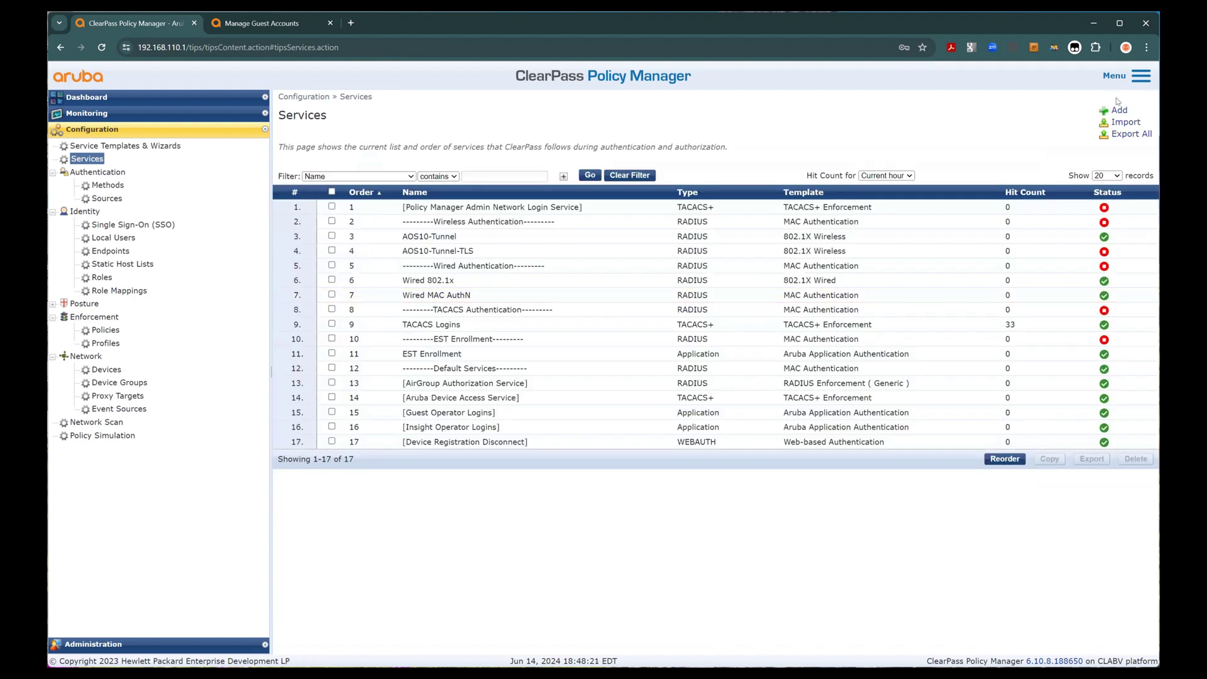
- Disable EST Enrollment and start an Aruba Application Authentication service named 'New EST Enroll'
{"action": "left_click", "coordinate": [1104, 355]}
{"action": "left_click", "coordinate": [1119, 110]}
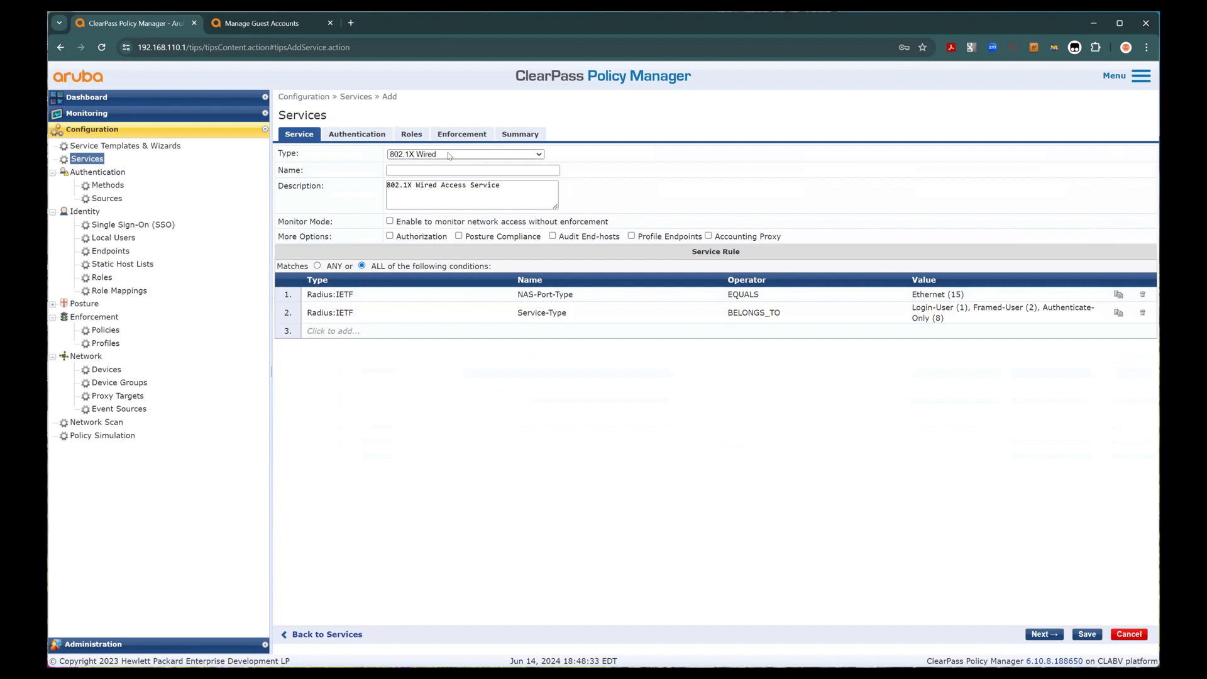
{"action": "left_click", "coordinate": [450, 156]}
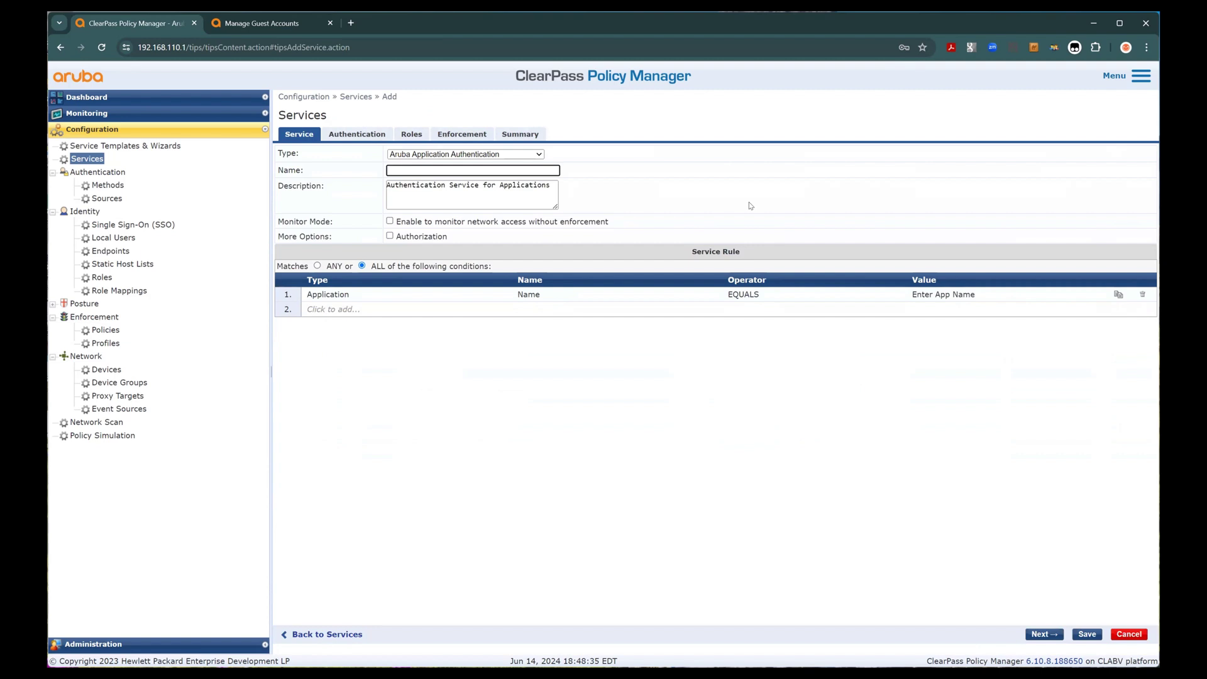
{"action": "type", "text": "New EST Enroll"}
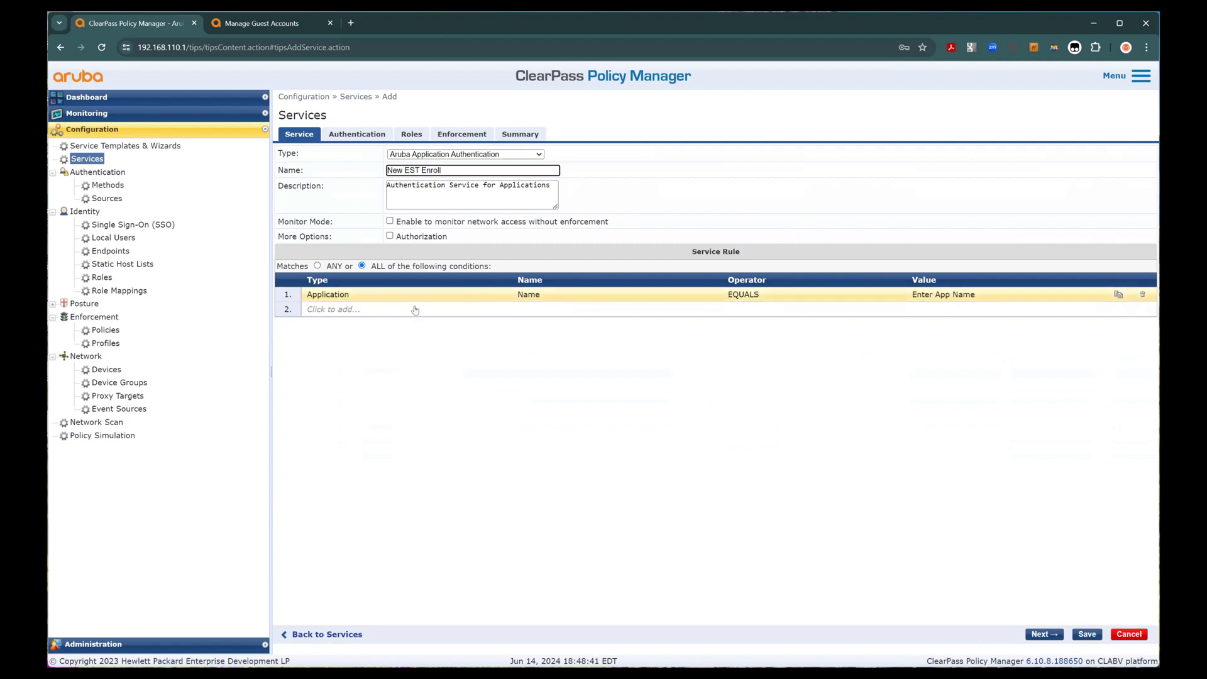
- Set the service rule's application name to EST and add LAB-AD as an authentication source
{"action": "left_click", "coordinate": [983, 294]}
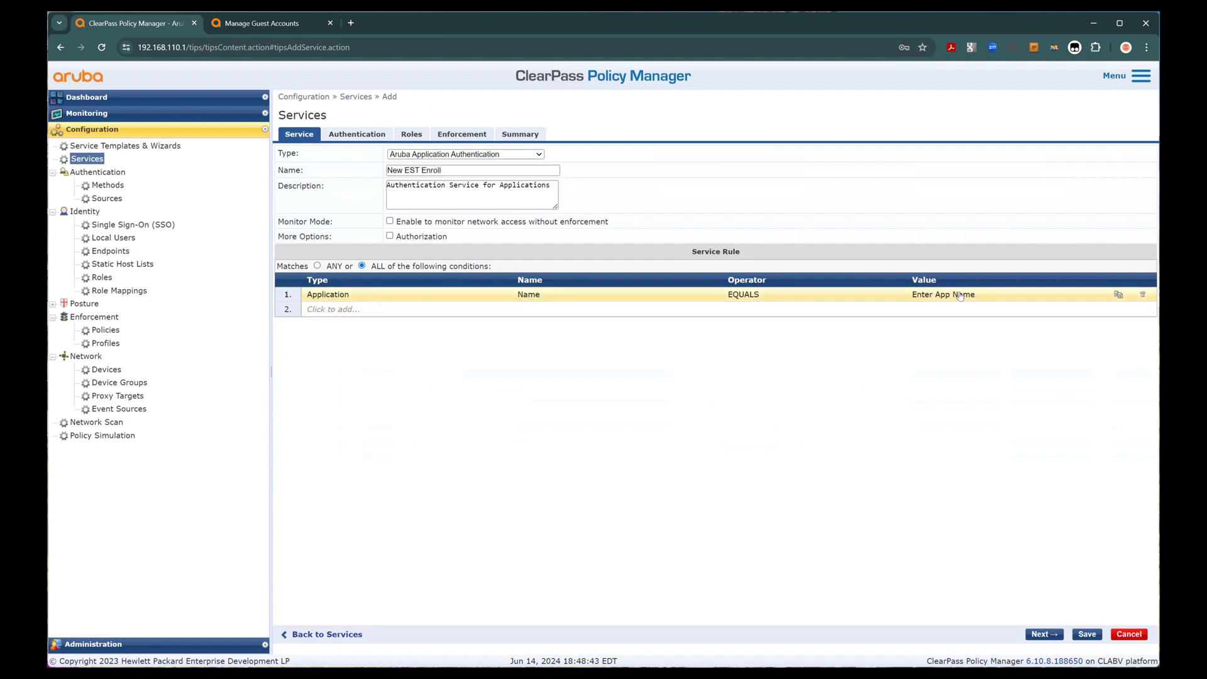
{"action": "type", "text": "EST"}
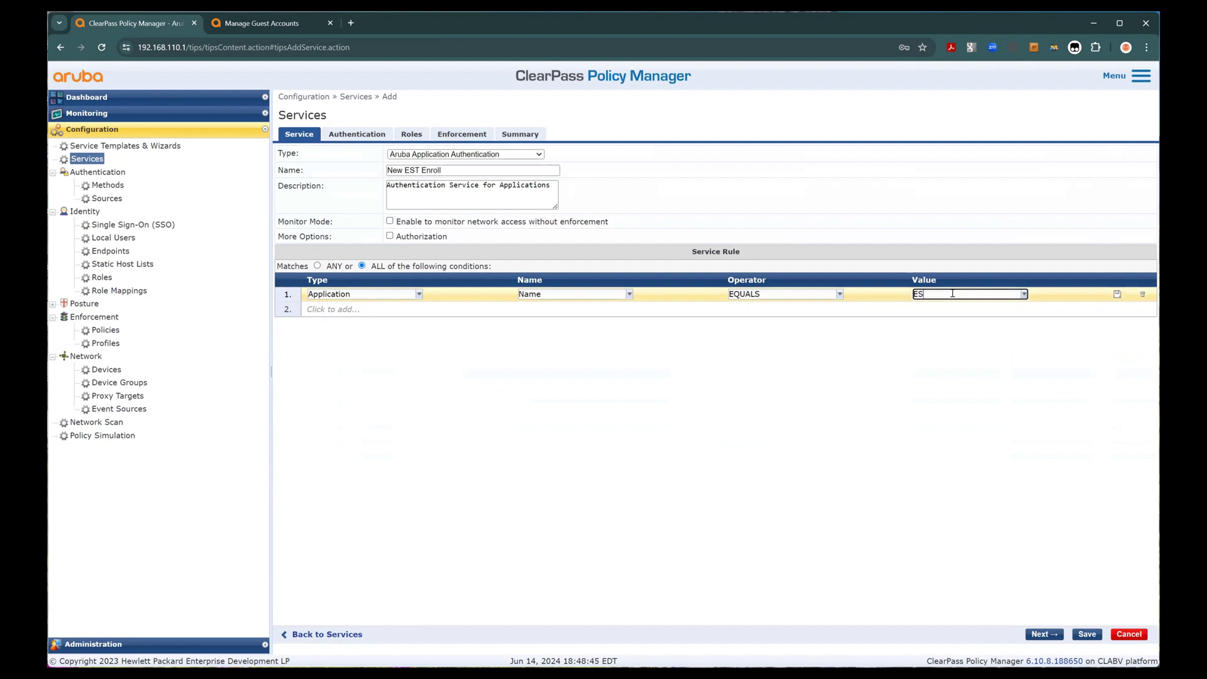
{"action": "left_click", "coordinate": [1115, 295]}
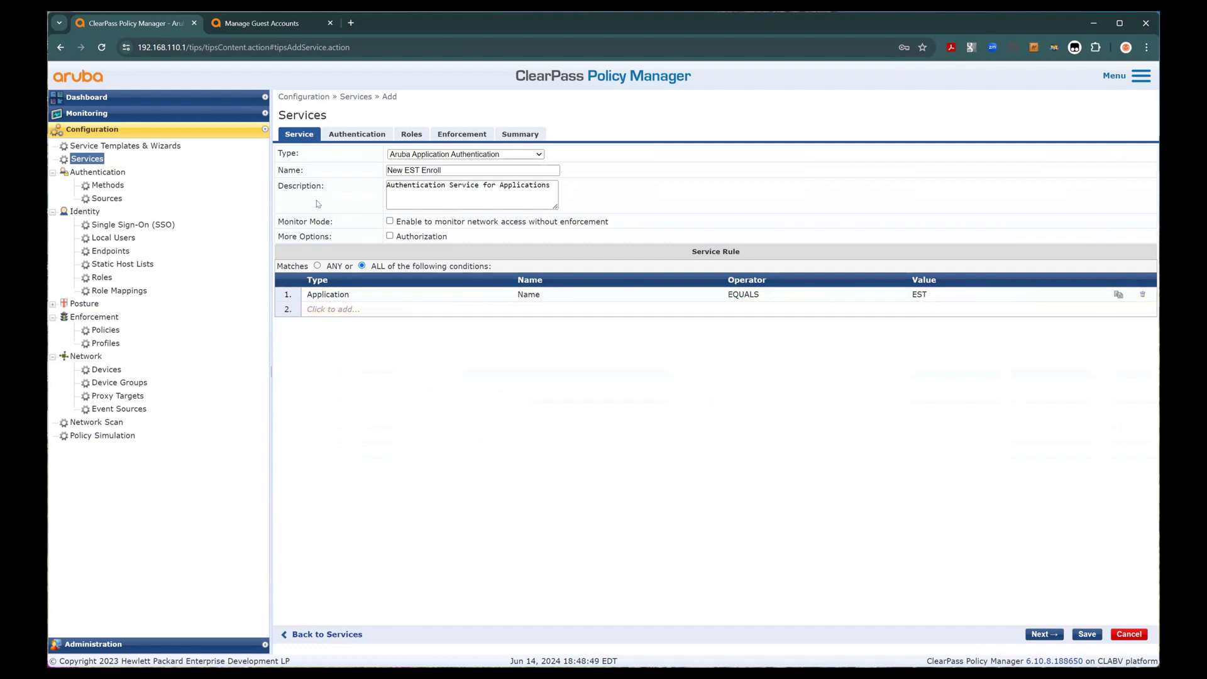
{"action": "left_click", "coordinate": [348, 136]}
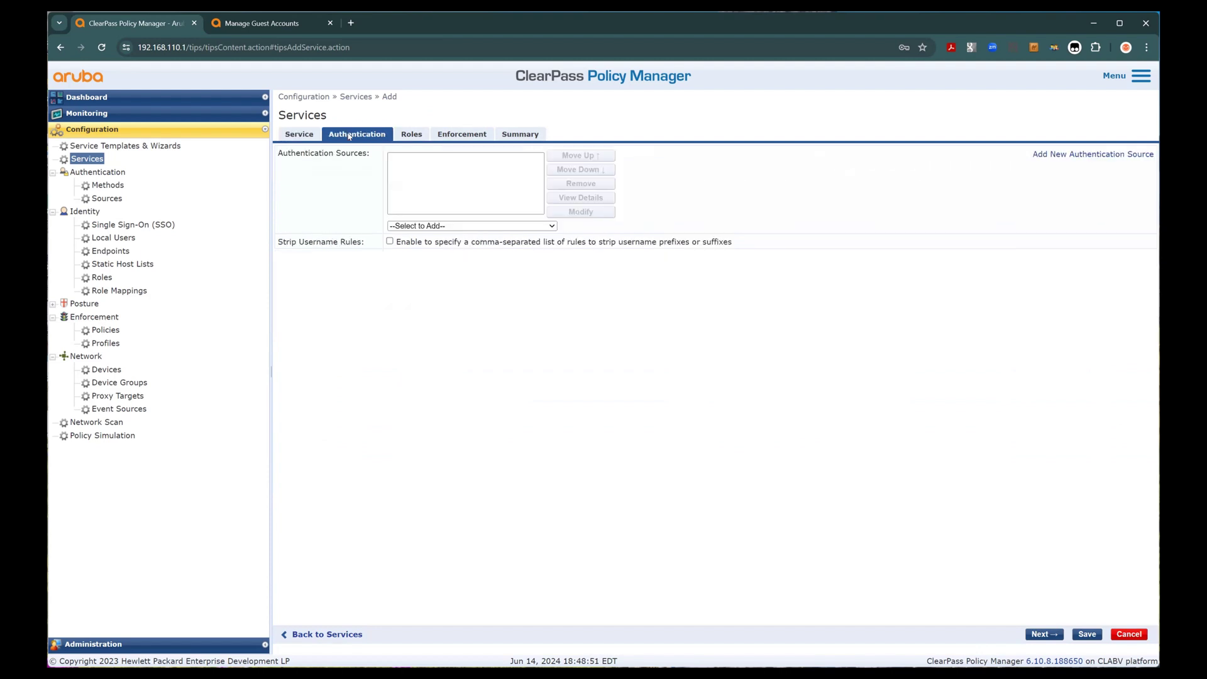
{"action": "left_click", "coordinate": [423, 241]}
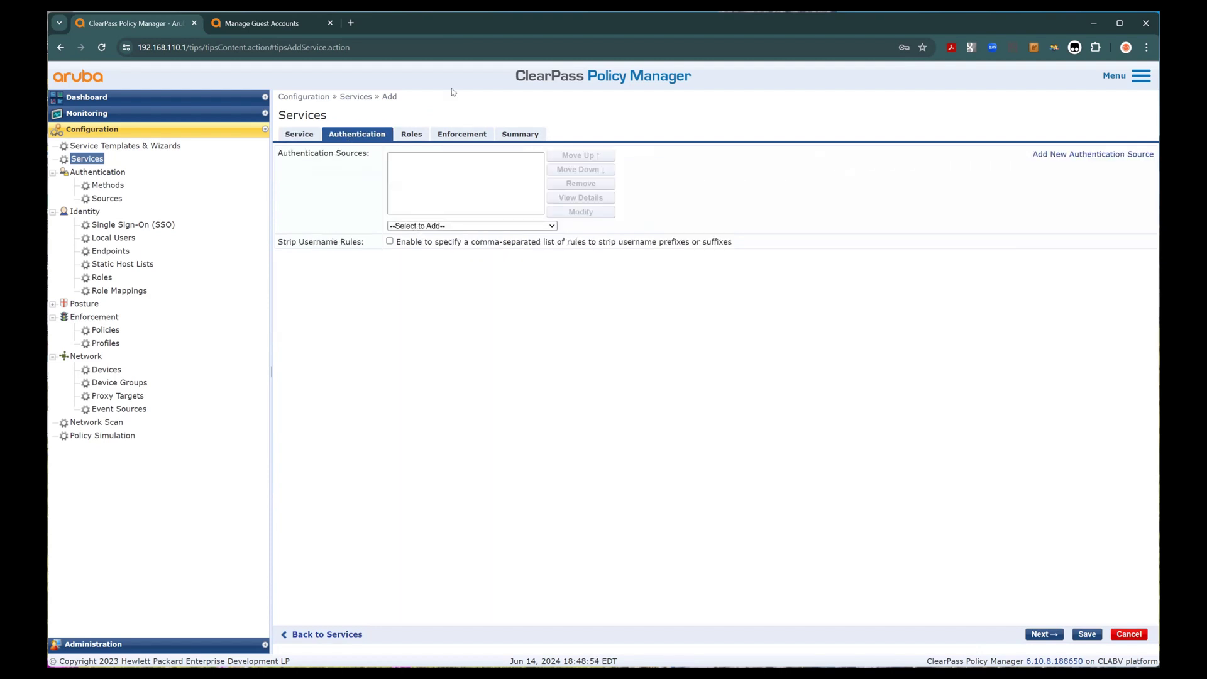
- Review the new service's roles, enforcement and summary, then save New EST Enroll
{"action": "left_click", "coordinate": [411, 135]}
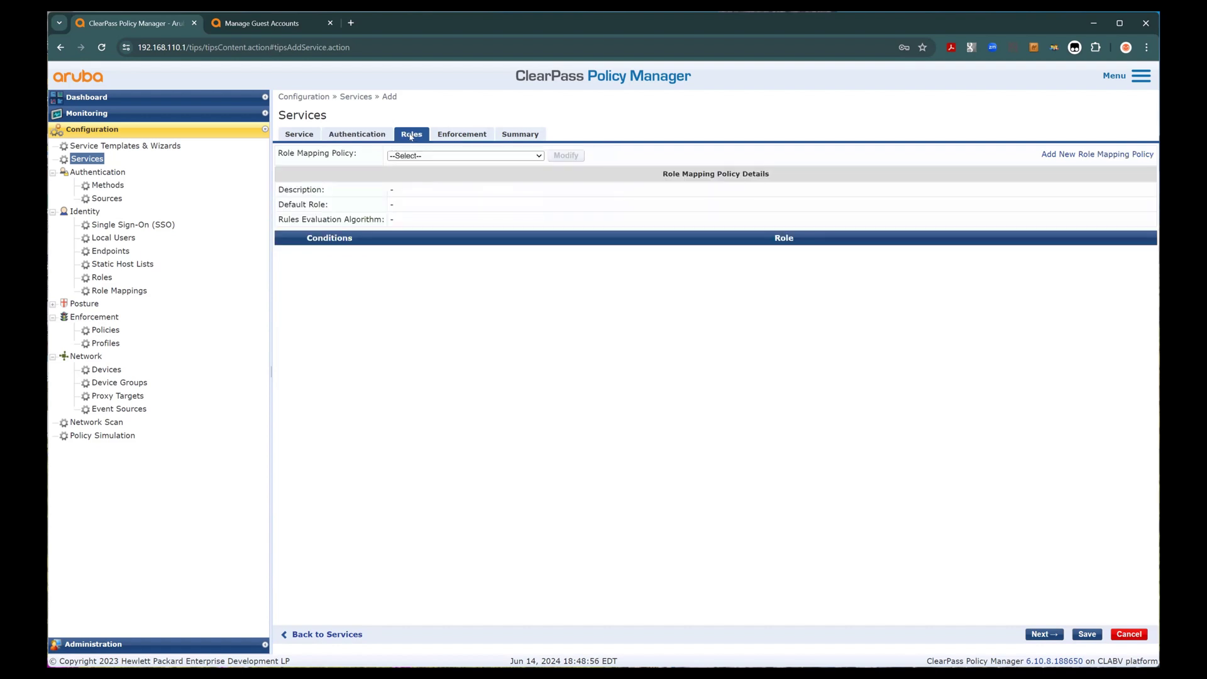
{"action": "left_click", "coordinate": [449, 135]}
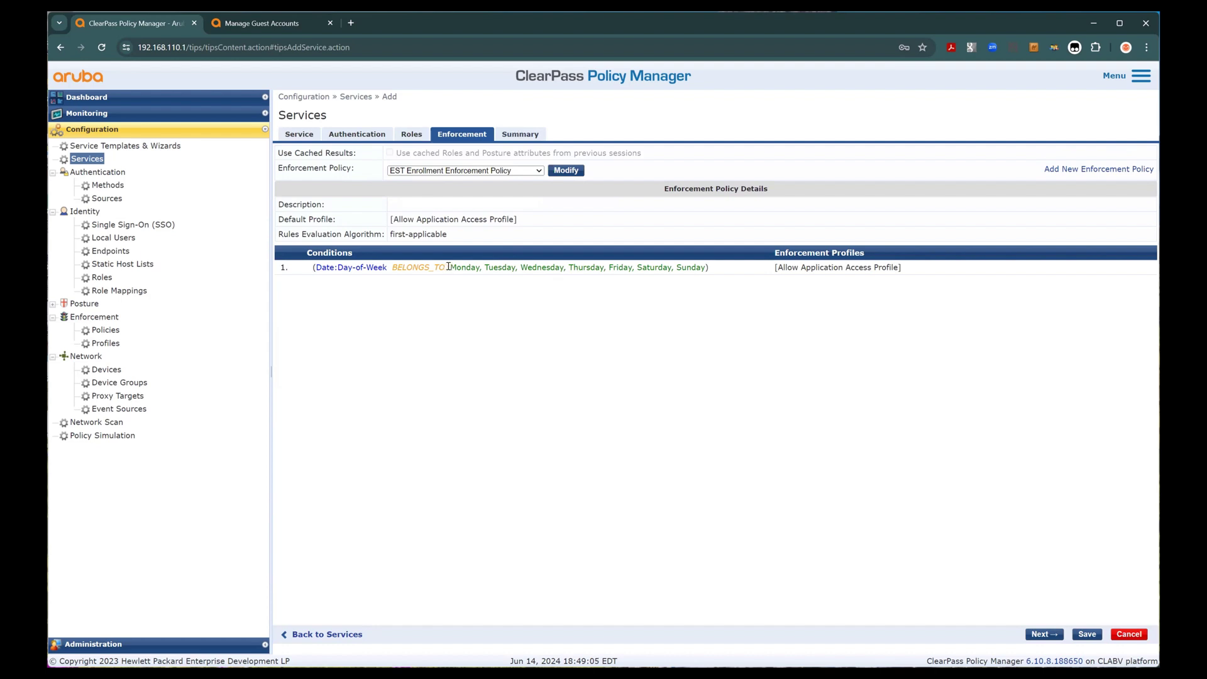
{"action": "left_click", "coordinate": [515, 136]}
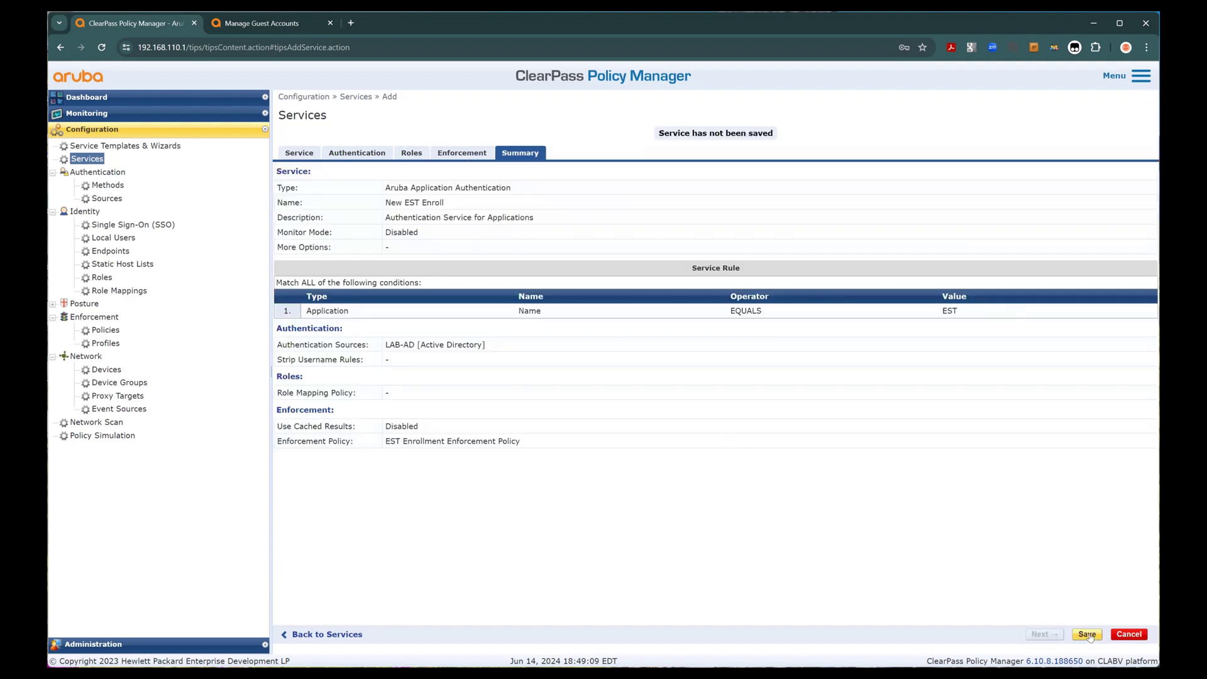
{"action": "left_click", "coordinate": [363, 156]}
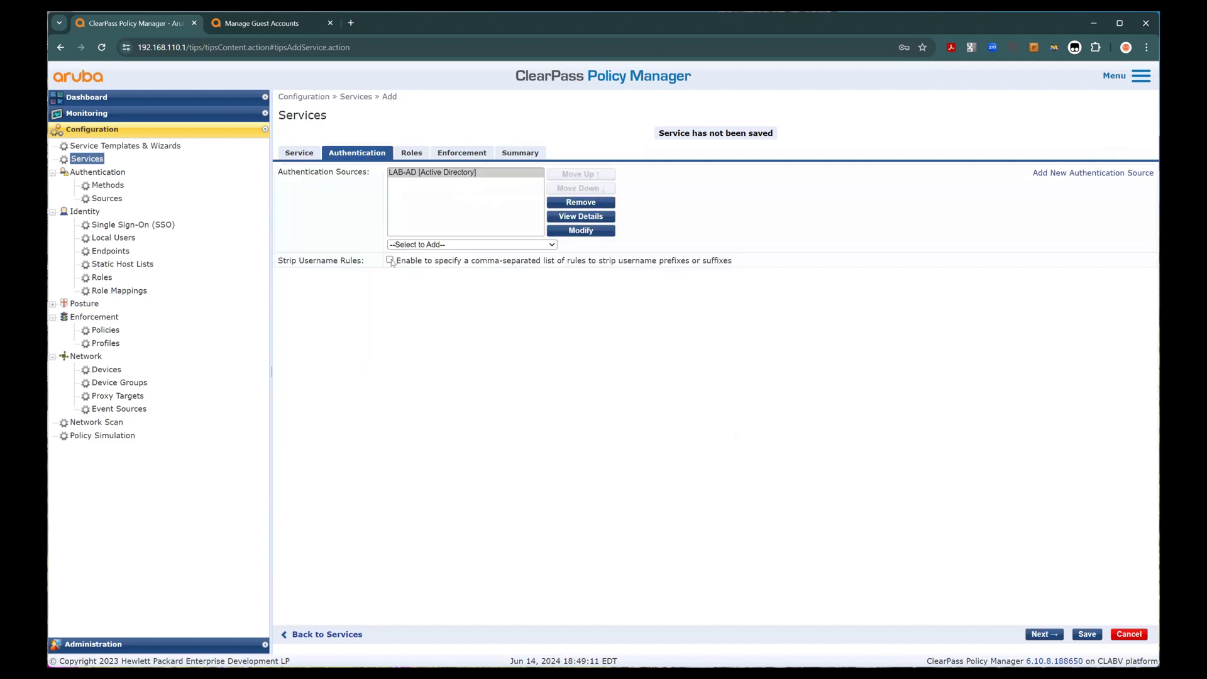
{"action": "left_click", "coordinate": [294, 156]}
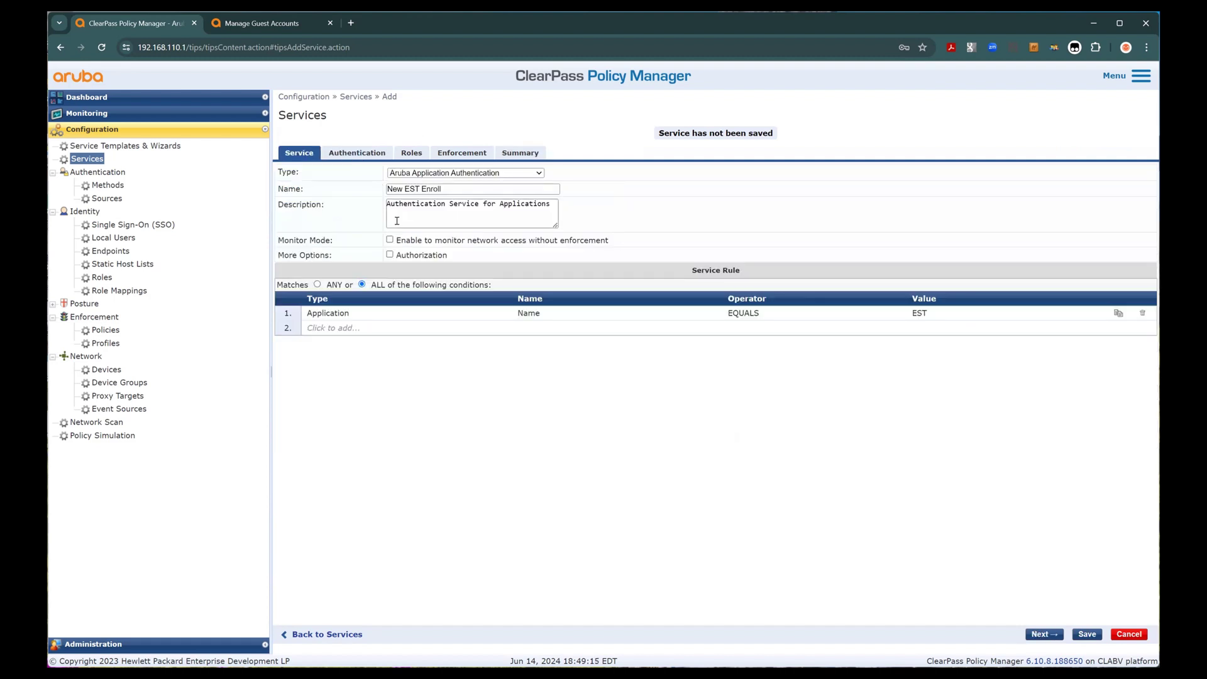
{"action": "left_click", "coordinate": [413, 153]}
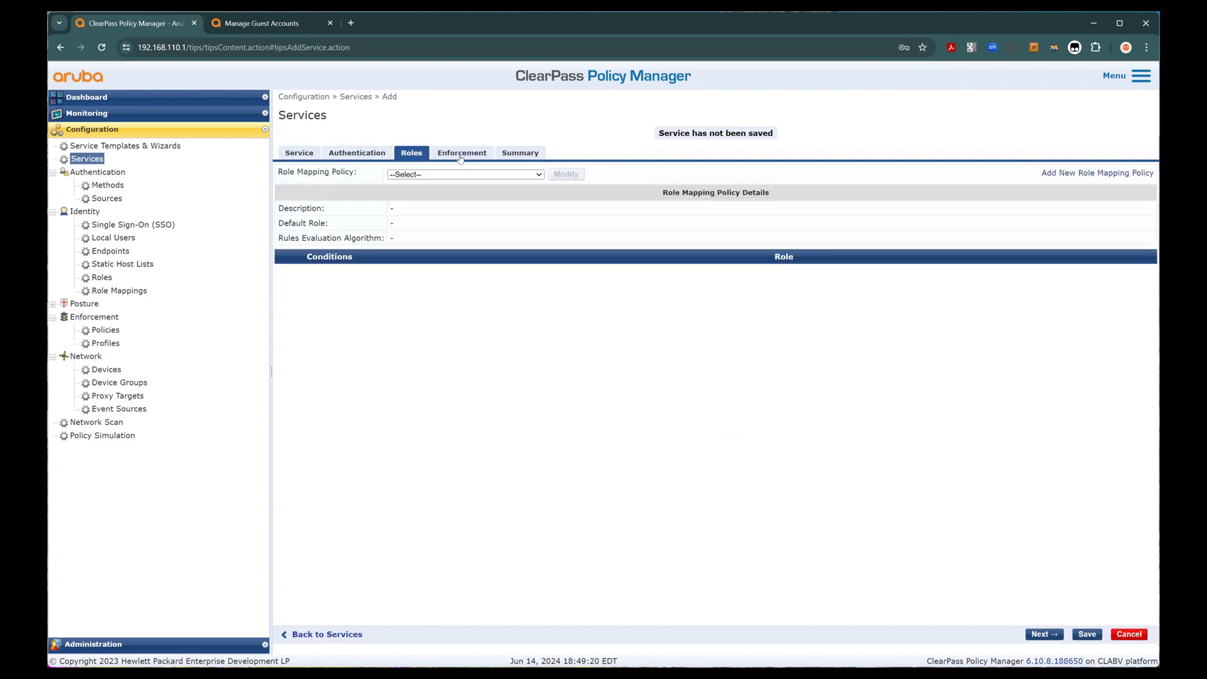
{"action": "left_click", "coordinate": [459, 155]}
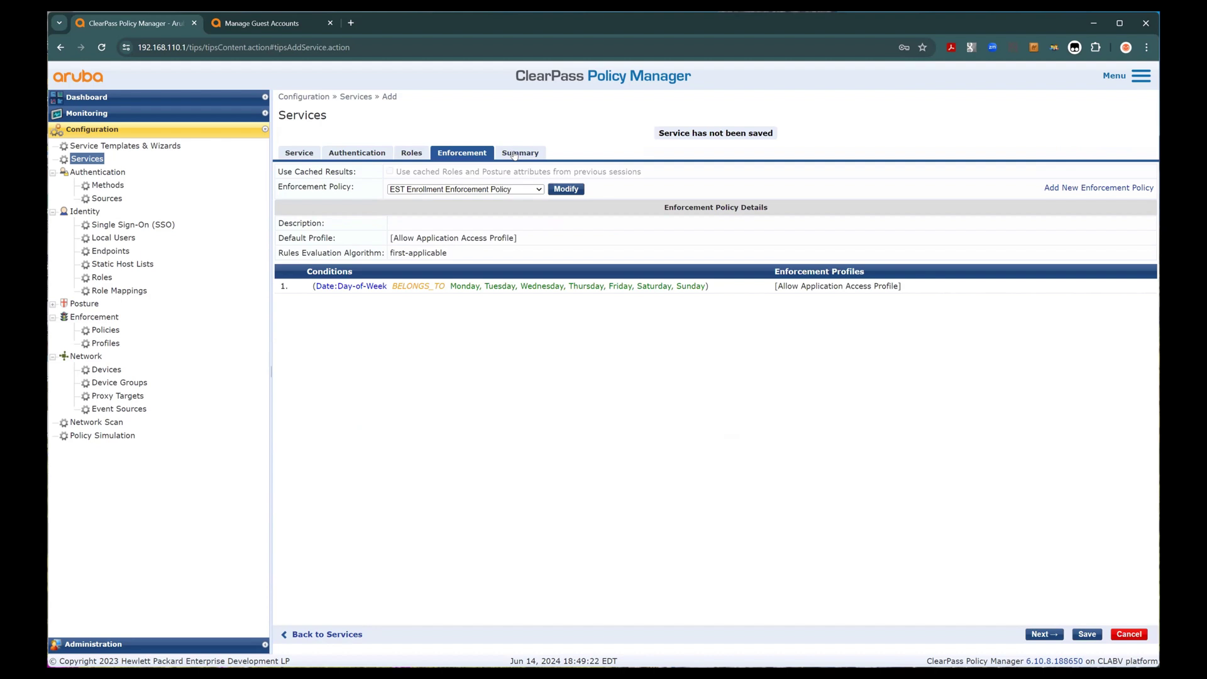
{"action": "left_click", "coordinate": [512, 155]}
{"action": "left_click", "coordinate": [1086, 634]}
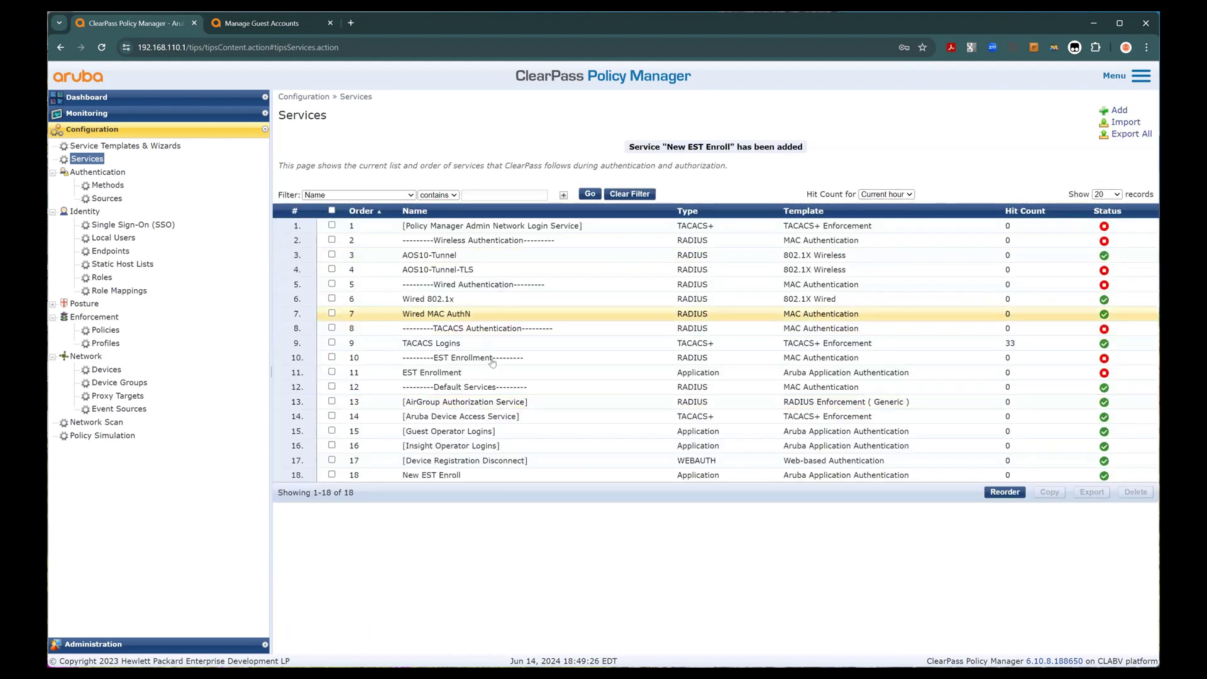
- Move New EST Enroll to position 12 after EST Enrollment, save, and advance to the CX6300 slide
{"action": "left_click", "coordinate": [884, 476]}
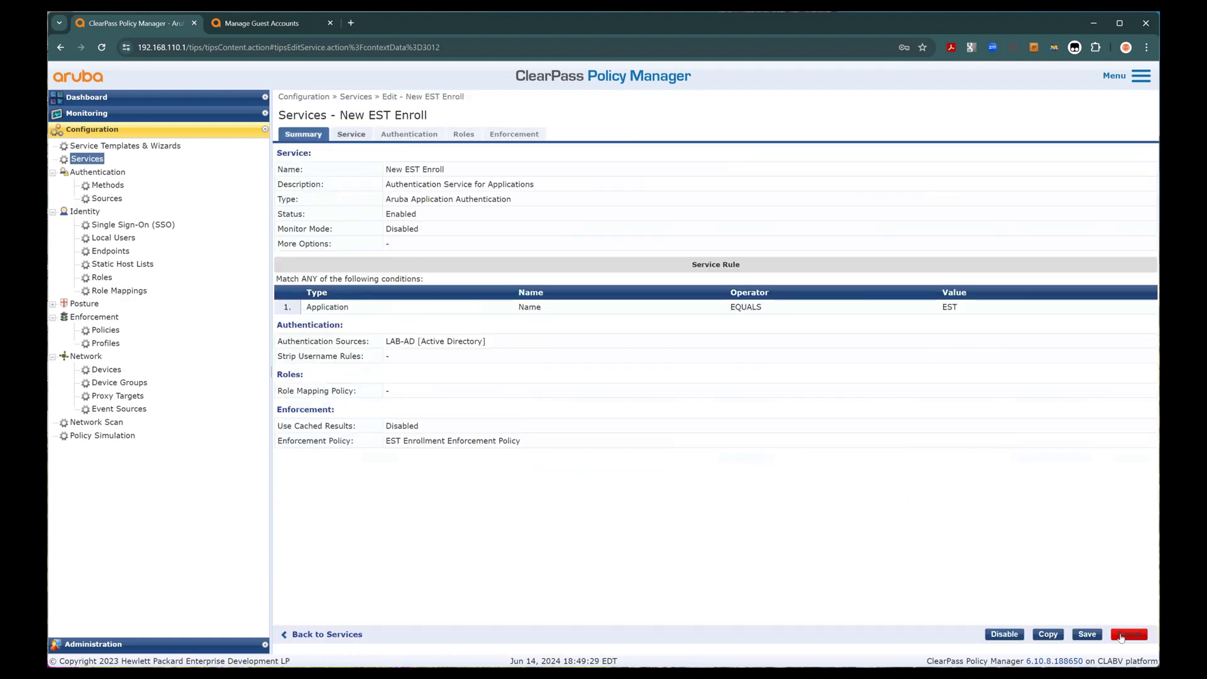
{"action": "left_click", "coordinate": [1129, 634]}
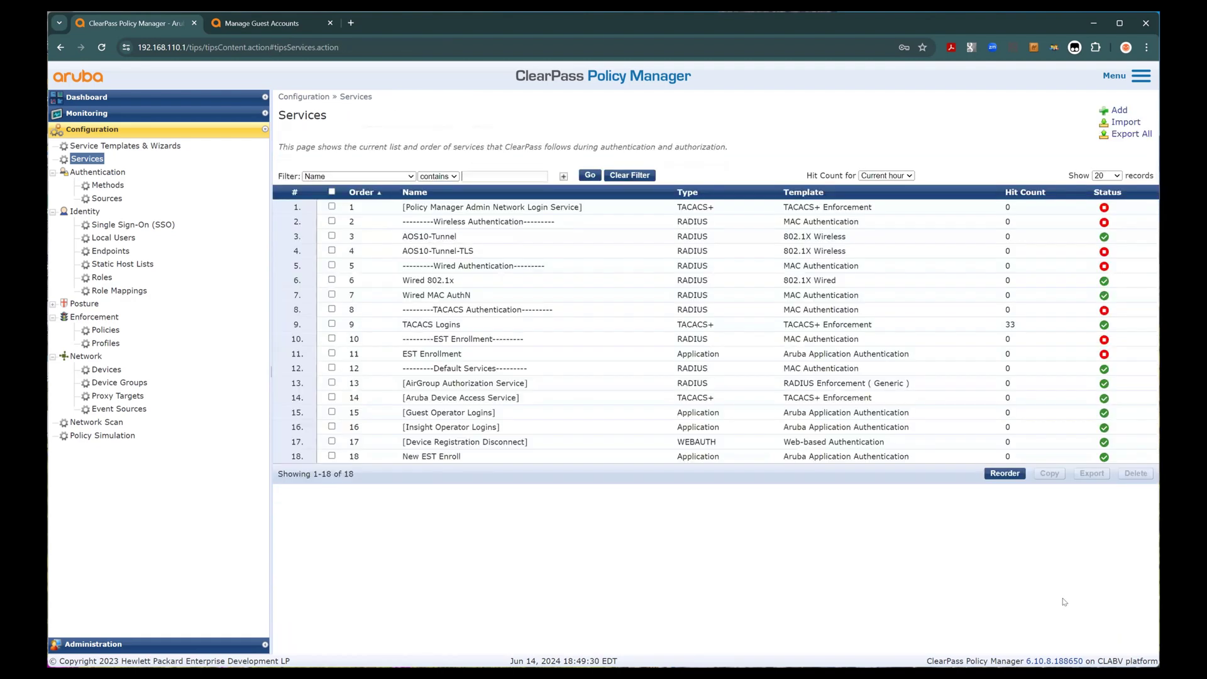
{"action": "left_click", "coordinate": [1005, 472]}
{"action": "left_click", "coordinate": [355, 431]}
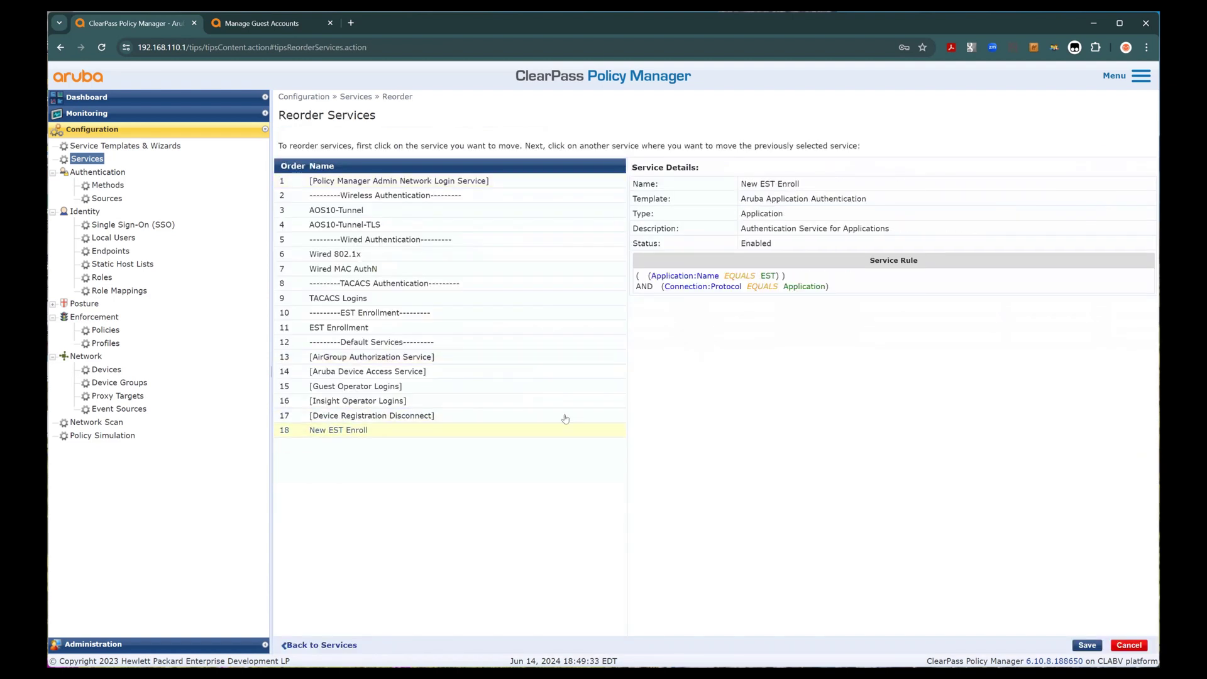
{"action": "left_click", "coordinate": [514, 420]}
{"action": "left_click", "coordinate": [371, 329]}
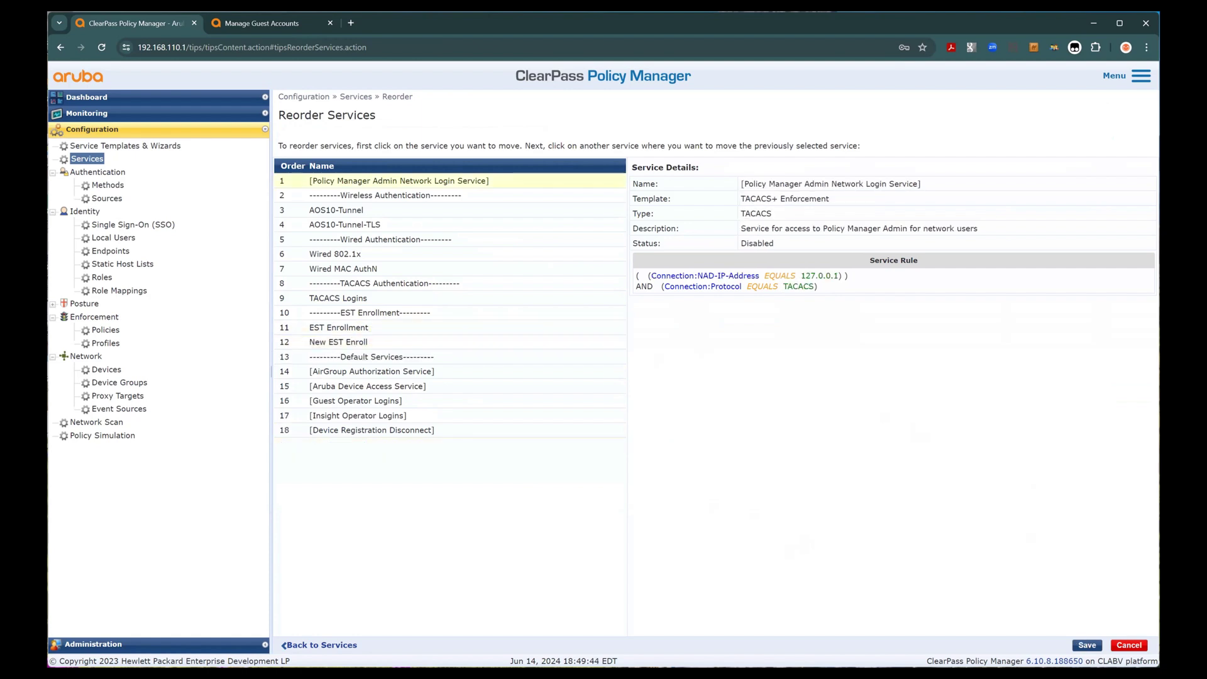
{"action": "left_click", "coordinate": [1087, 645]}
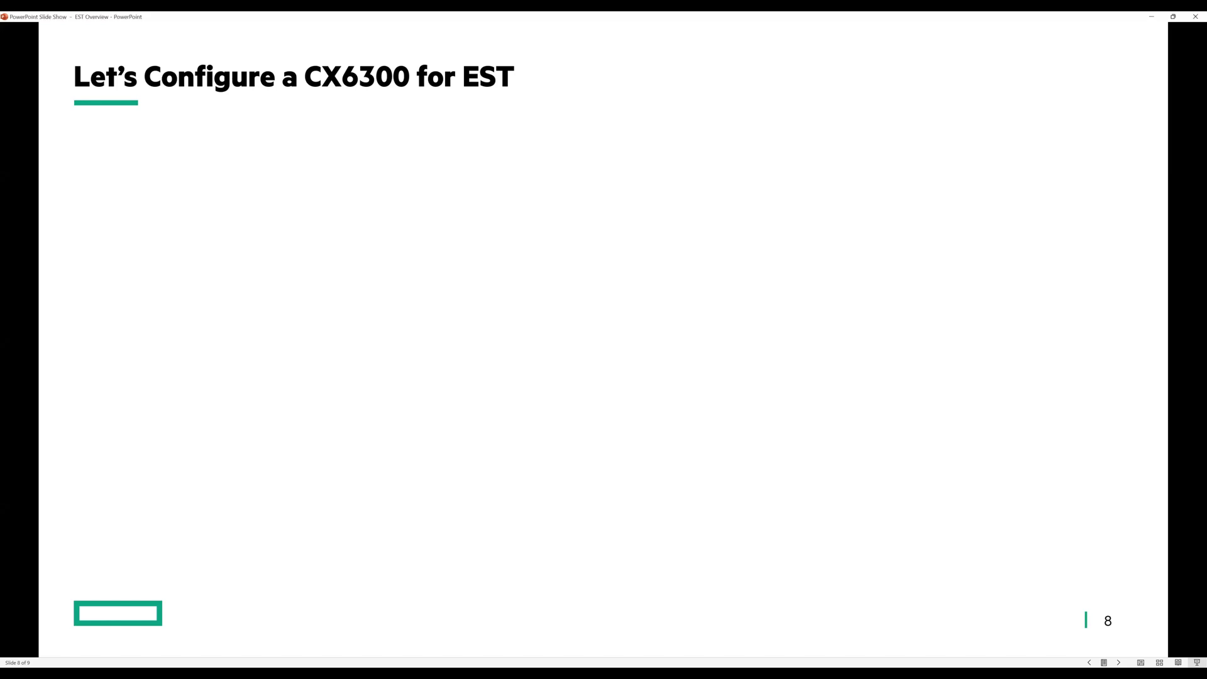
{"action": "key", "text": "Right"}
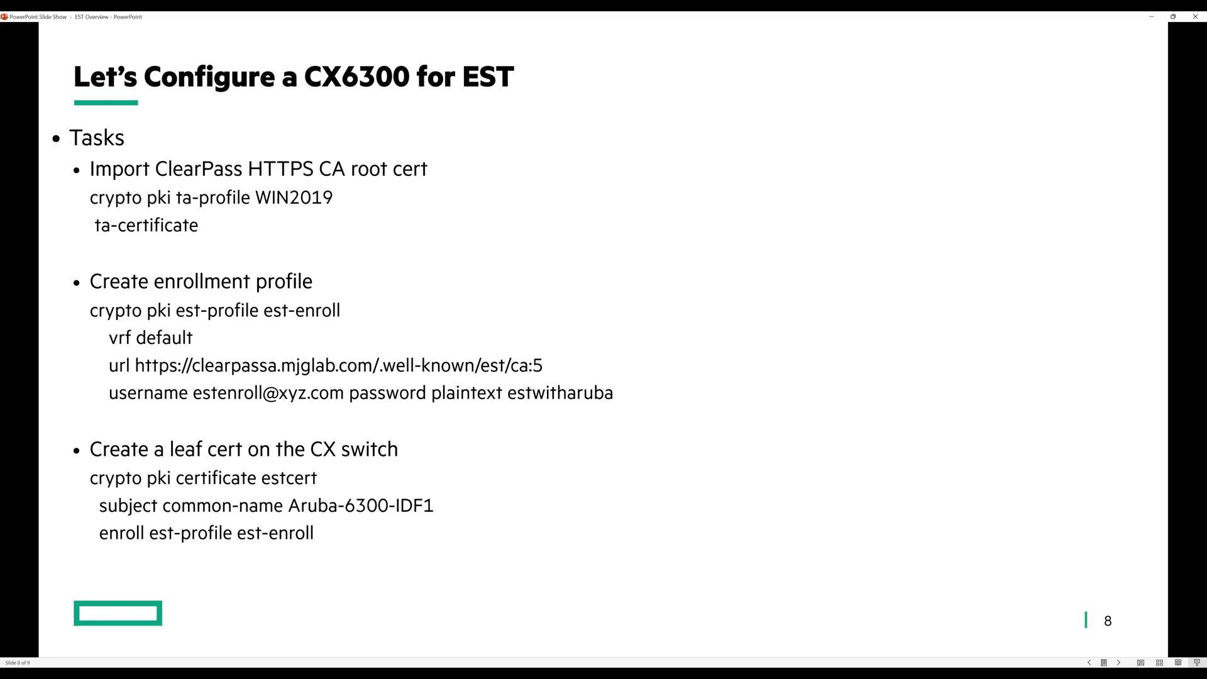
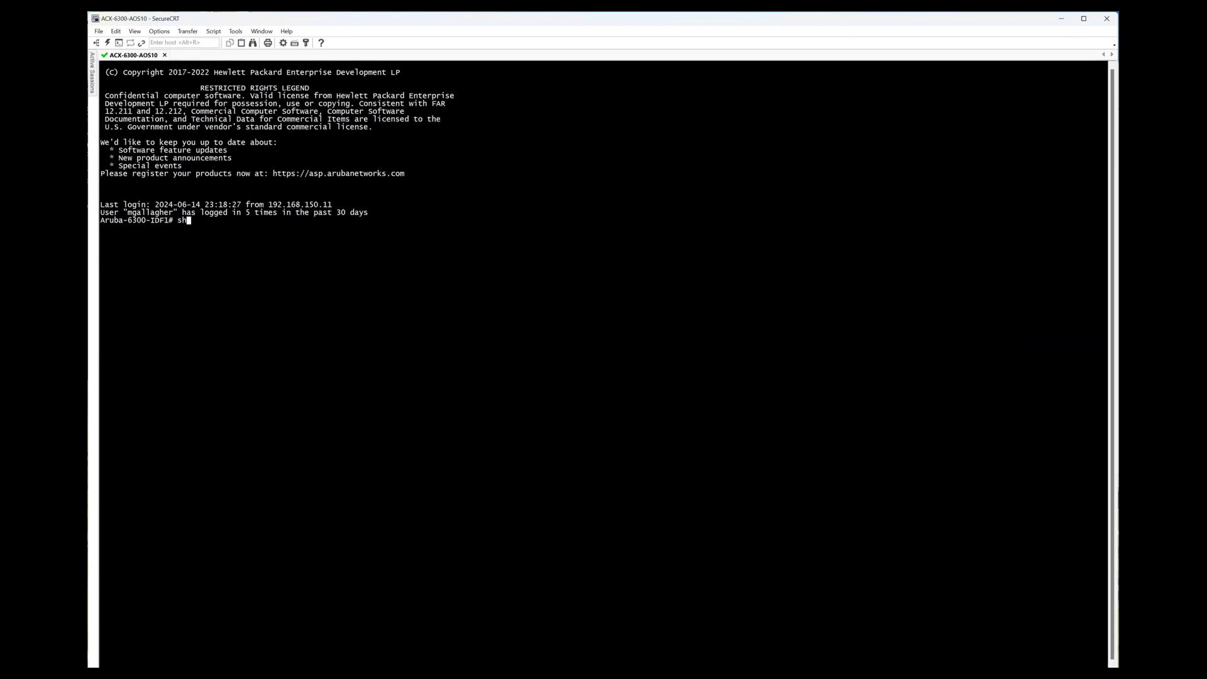
- Show the switch's version and clock, then ping clearpassa.mjglab.com with 0% loss
{"action": "key", "text": "Return"}
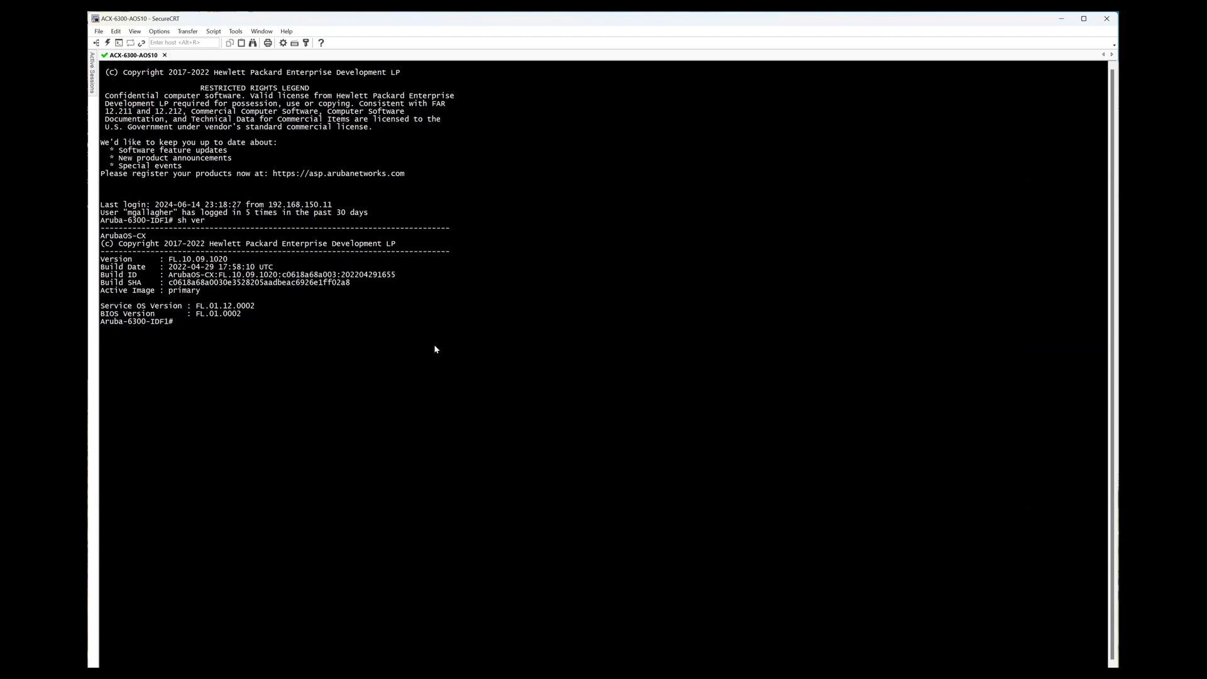
{"action": "type", "text": "clock"}
{"action": "key", "text": "Return"}
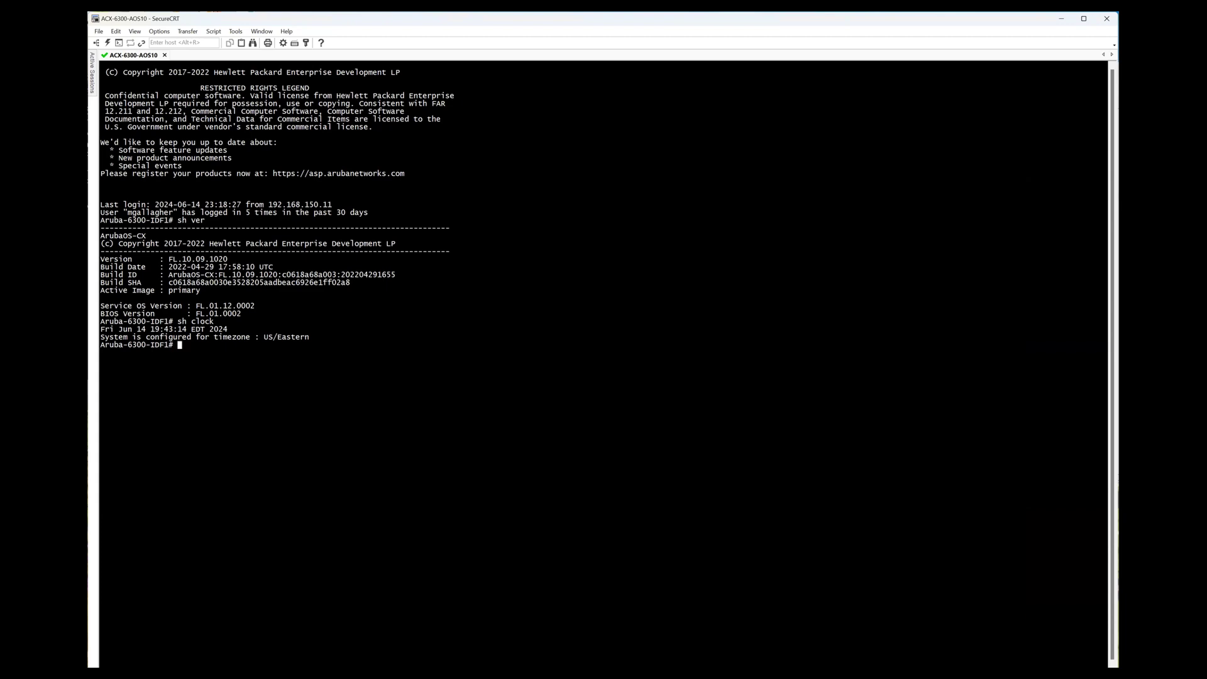
{"action": "type", "text": "ping clearpassa.mjglab.com"}
{"action": "key", "text": "Return"}
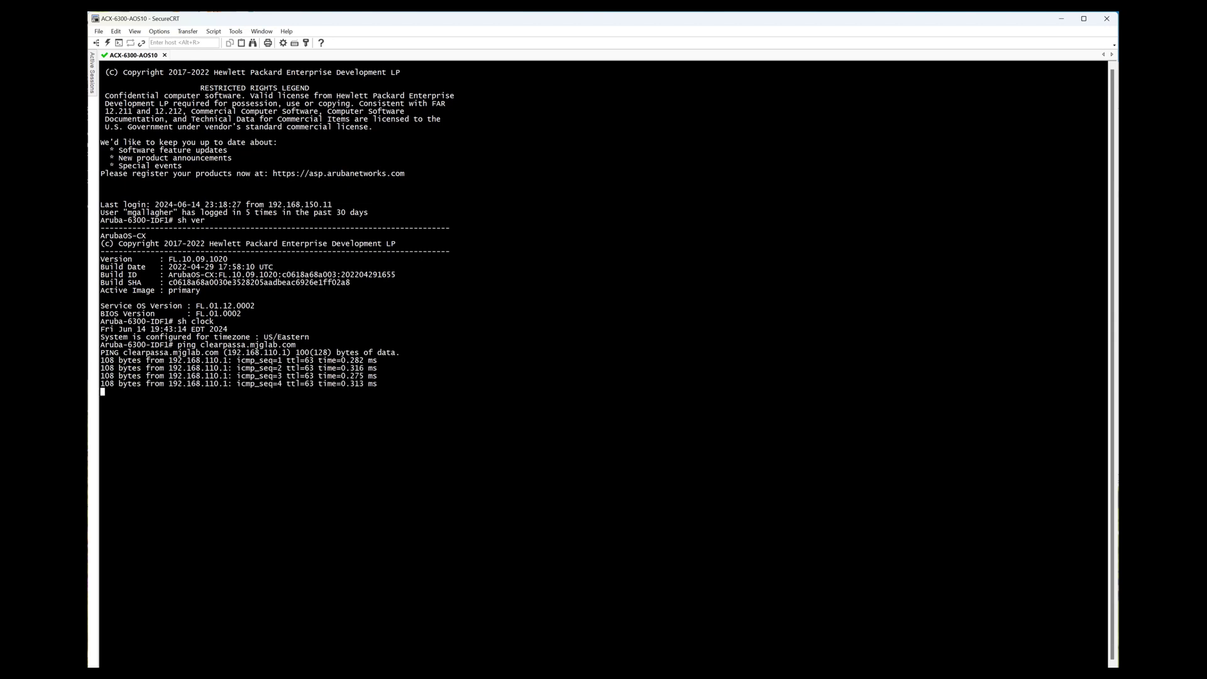
- Confirm DNS server 192.168.20.100 in the running config and enter configuration mode with 'config t'
{"action": "type", "text": "sh runn | in dns"}
{"action": "key", "text": "Return"}
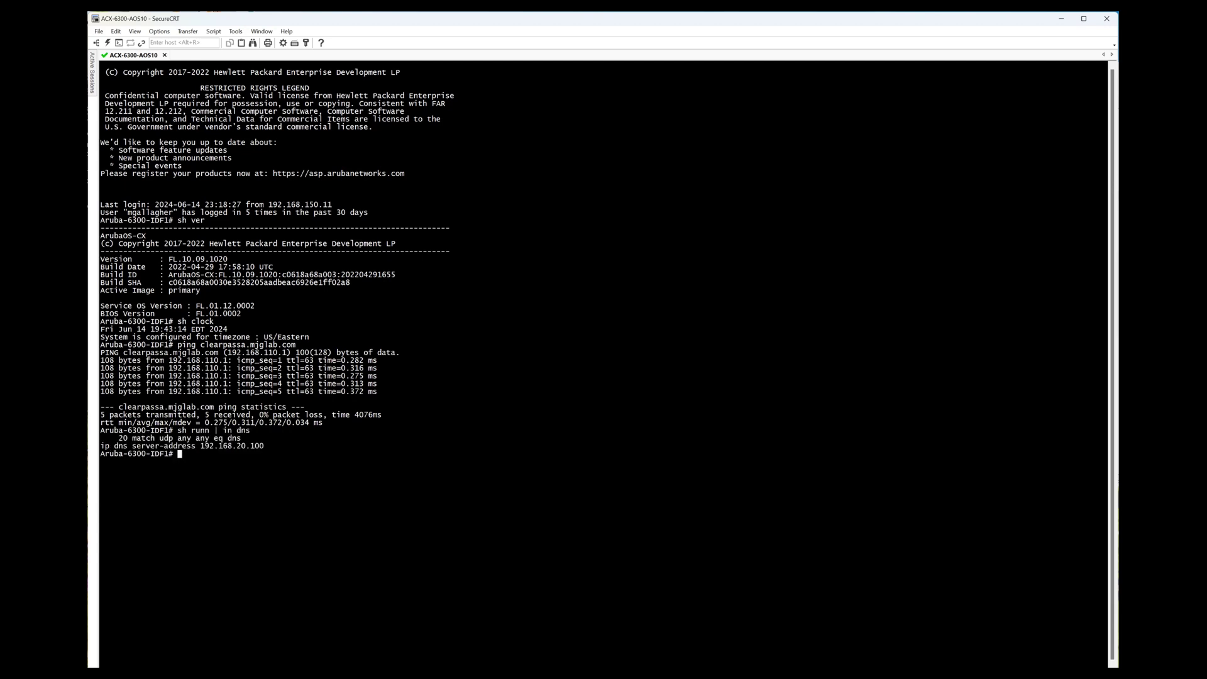
{"action": "left_click_drag", "start_coordinate": [101, 446], "coordinate": [269, 447]}
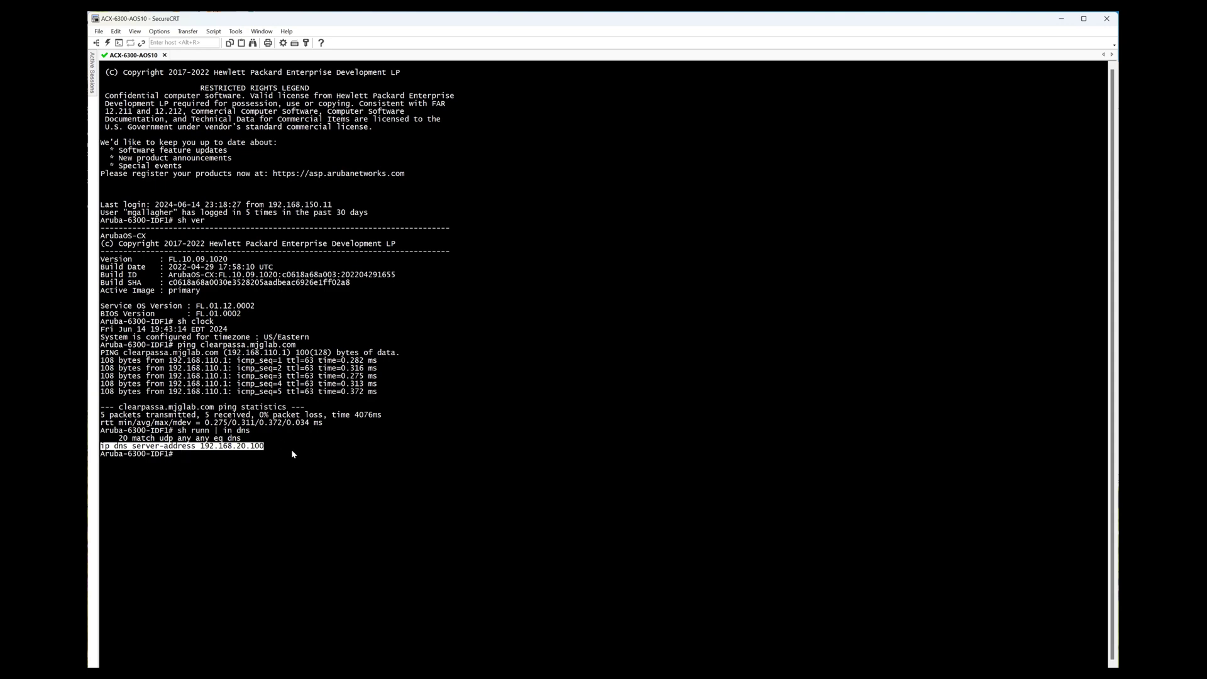
{"action": "left_click", "coordinate": [291, 454]}
{"action": "type", "text": "config t"}
{"action": "key", "text": "Return"}
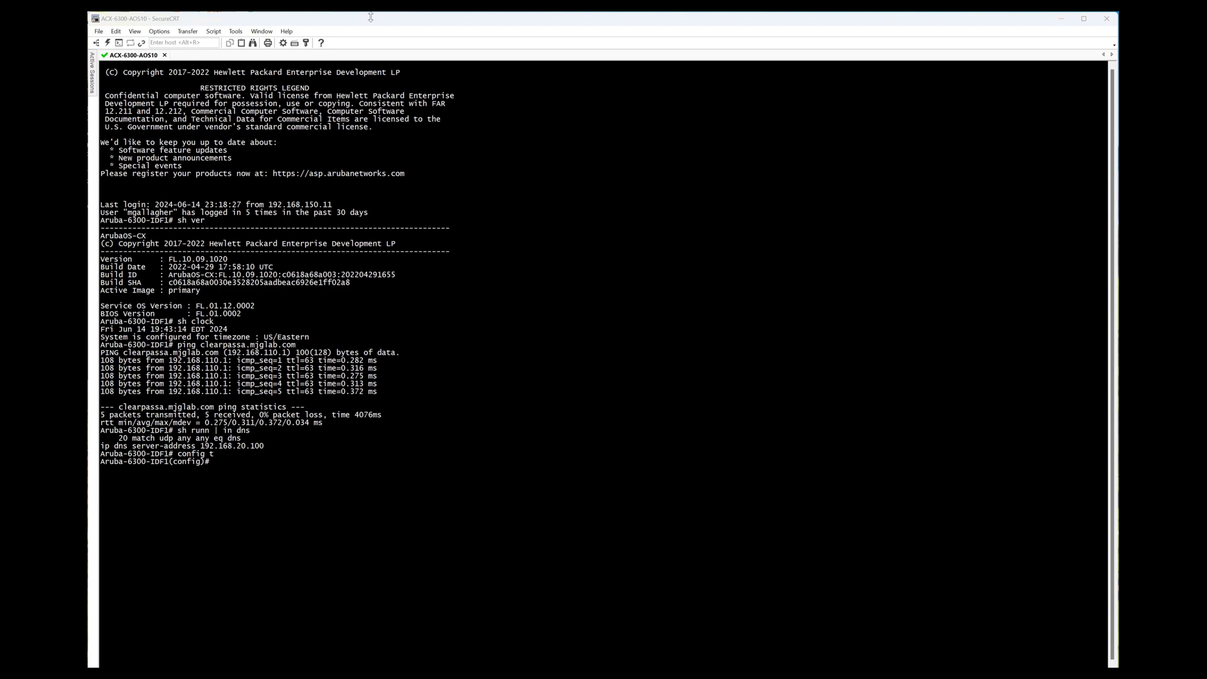
{"action": "left_click", "coordinate": [490, 409]}
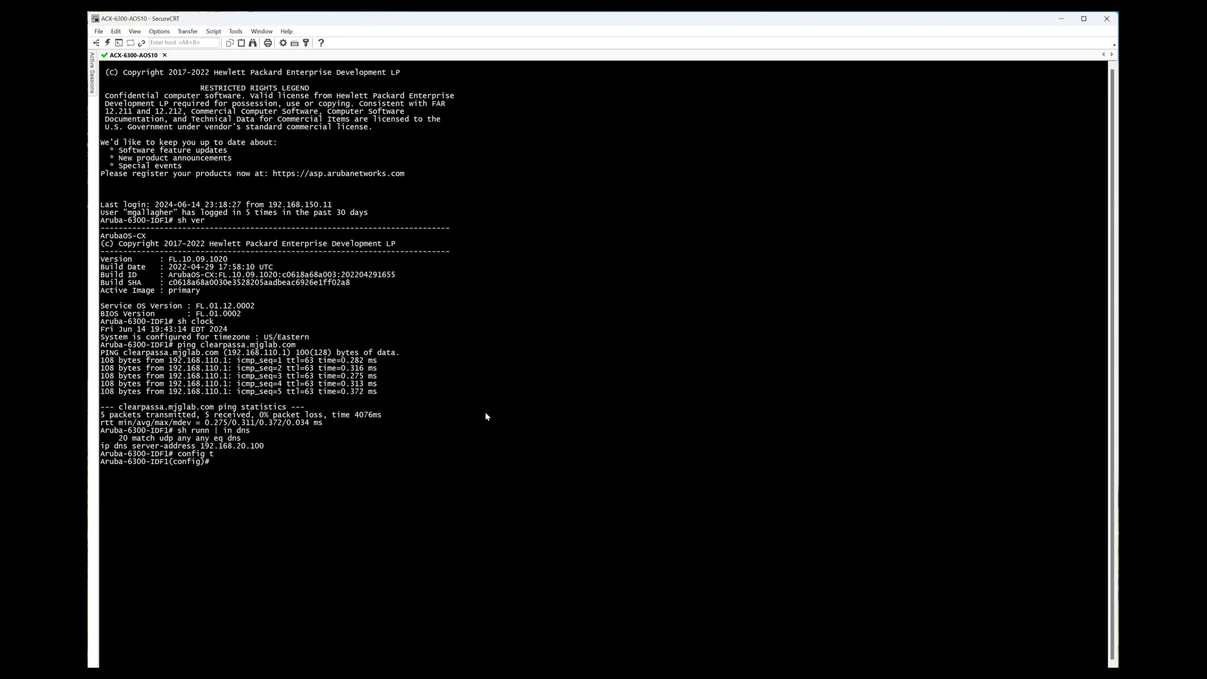
- Paste 'crypto pki ta-profile WIN2019' and run 'ta-certificate' on the switch
{"action": "right_click", "coordinate": [487, 416]}
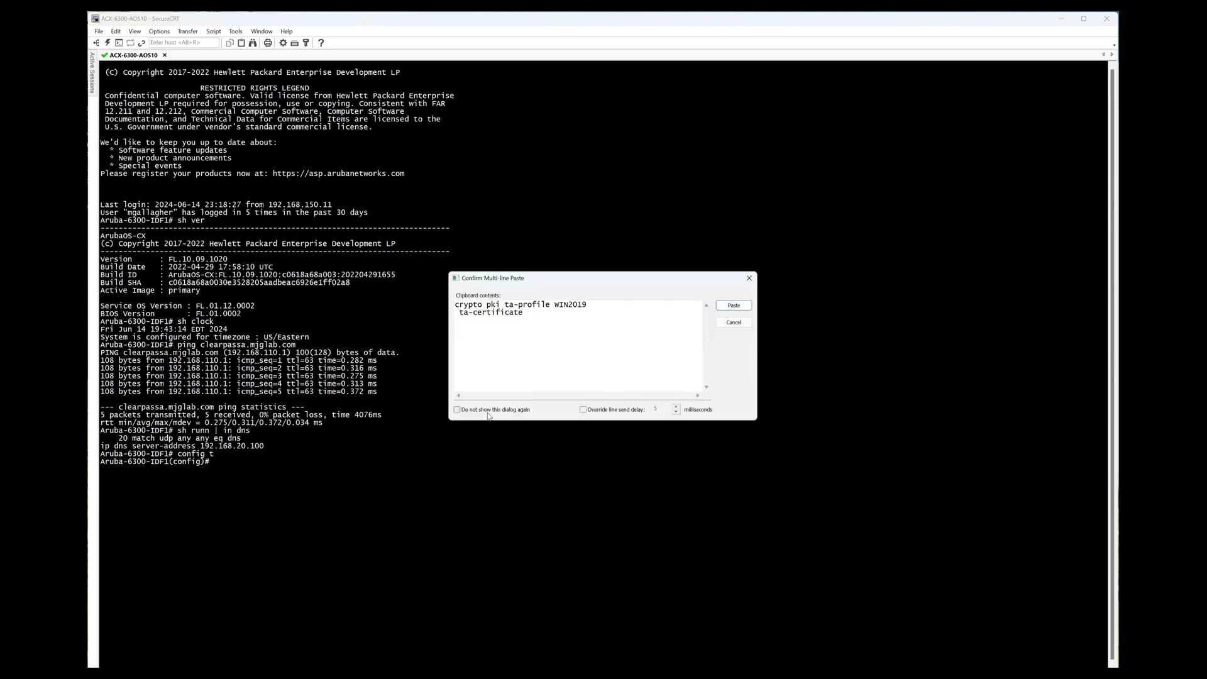
{"action": "key", "text": "Return"}
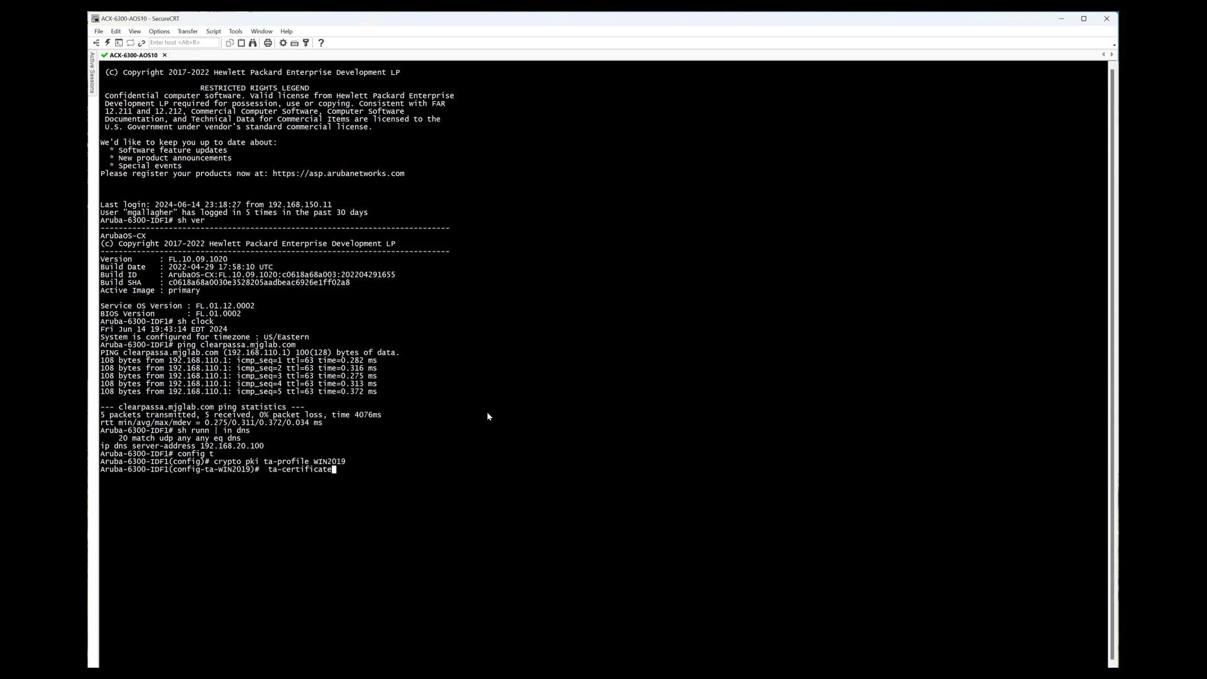
{"action": "key", "text": "Return"}
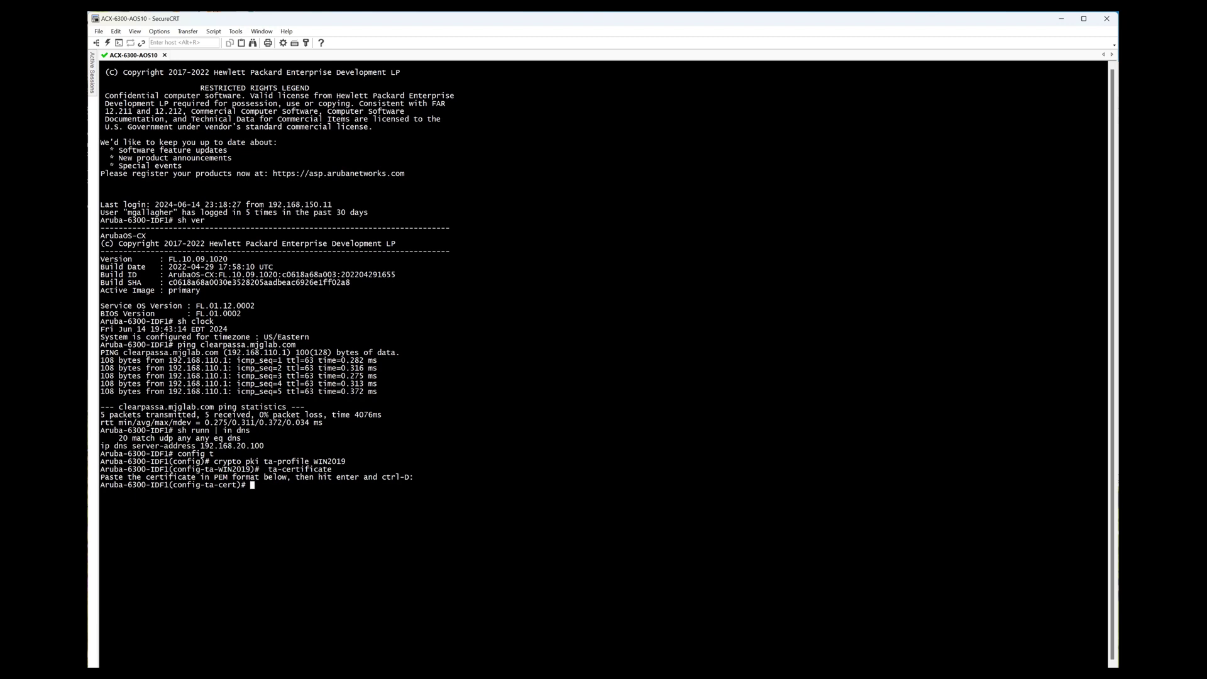
- Paste the copied PEM CA certificate into the WIN2019 profile via Multi-line Paste
{"action": "key", "text": "alt+Tab"}
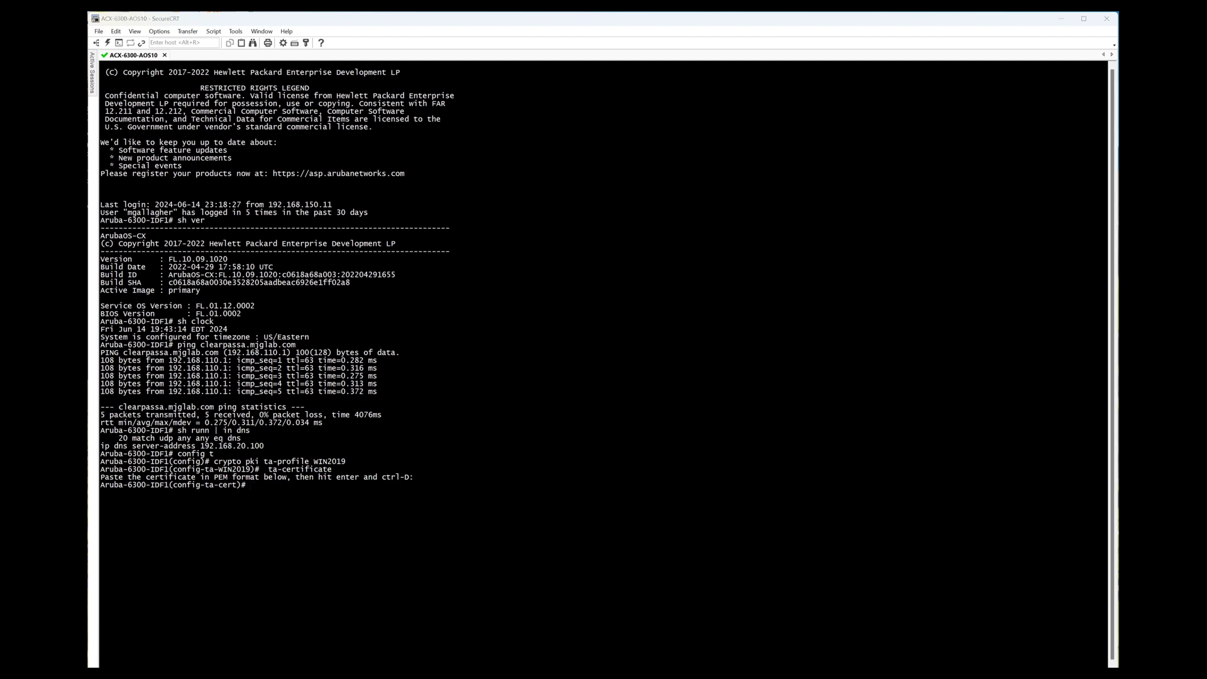
{"action": "left_click", "coordinate": [368, 29]}
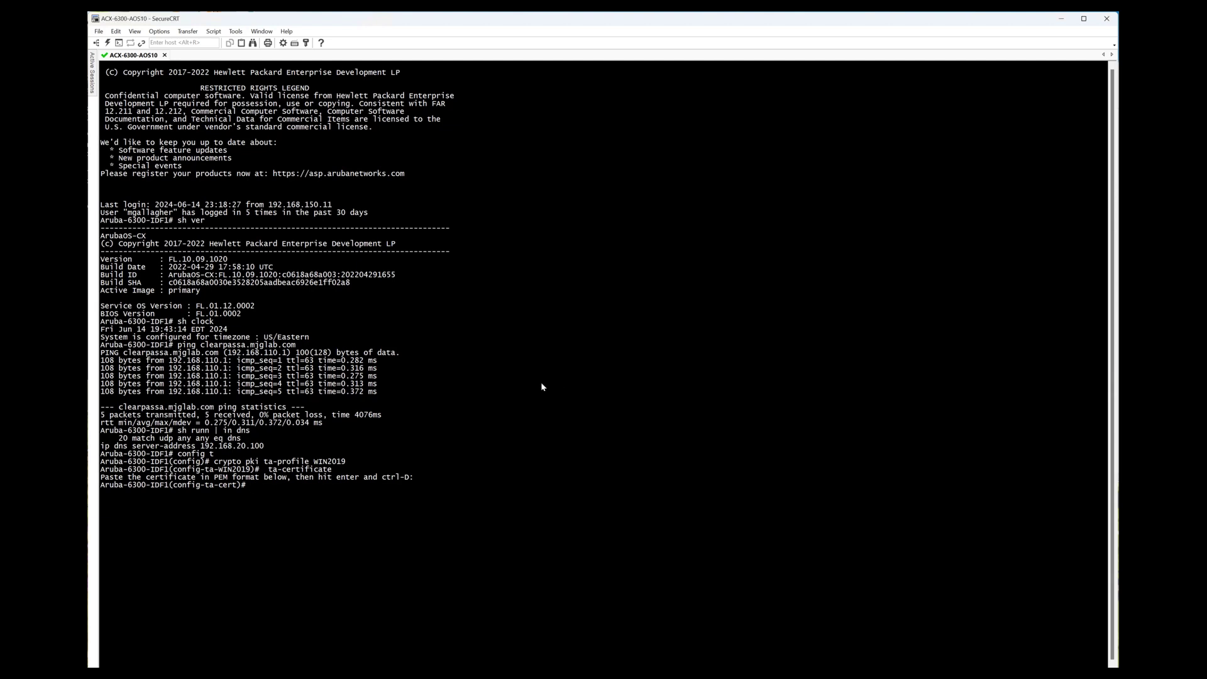
{"action": "right_click", "coordinate": [485, 356]}
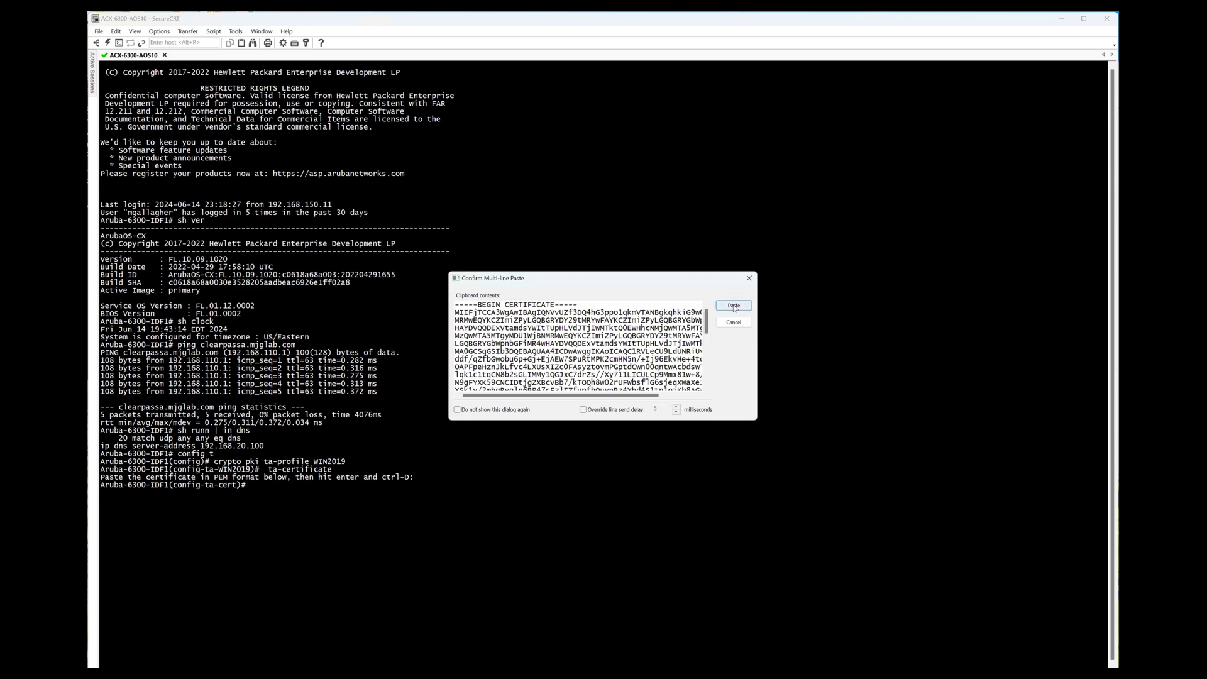
{"action": "left_click", "coordinate": [734, 306]}
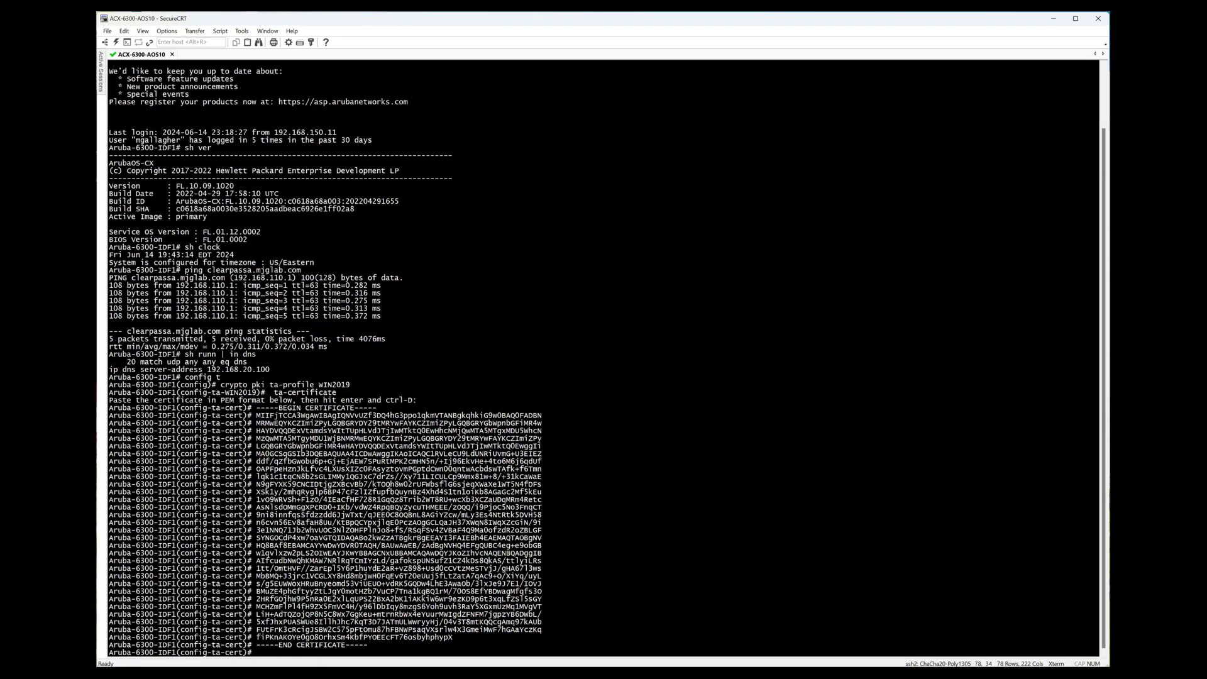
- Finish the certificate with Ctrl-D, accept it with 'y', and exit back to the main prompt
{"action": "key", "text": "ctrl+d"}
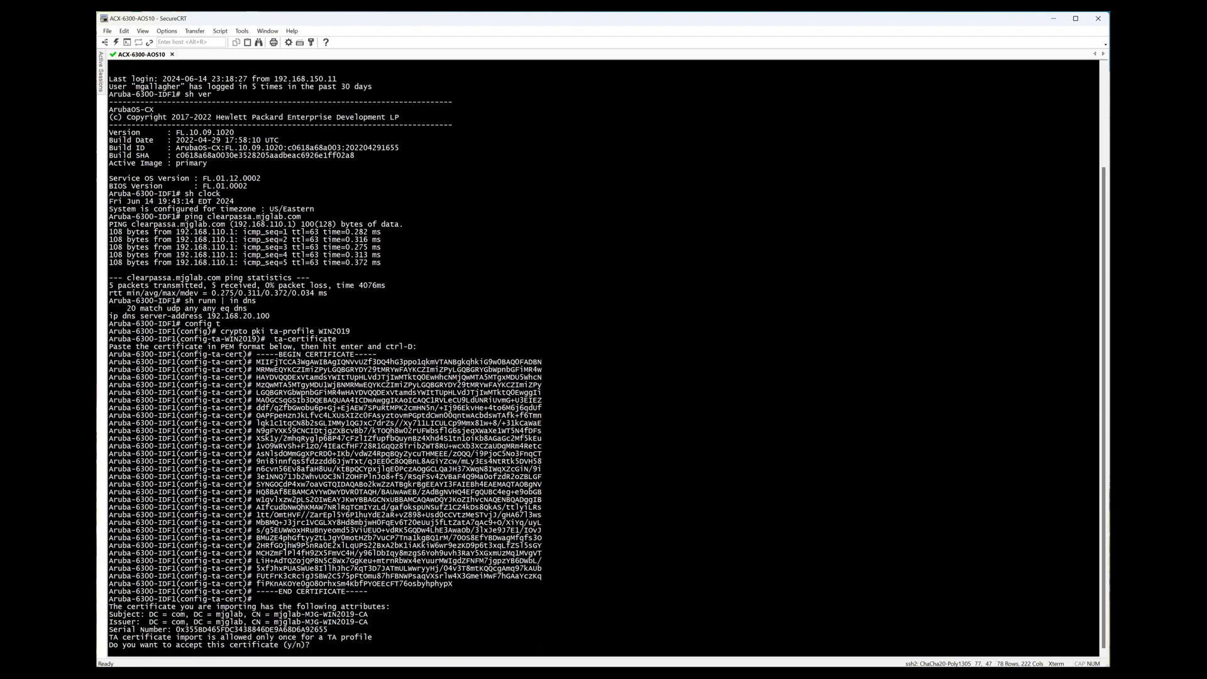
{"action": "type", "text": "y"}
{"action": "key", "text": "Return"}
{"action": "type", "text": "e"}
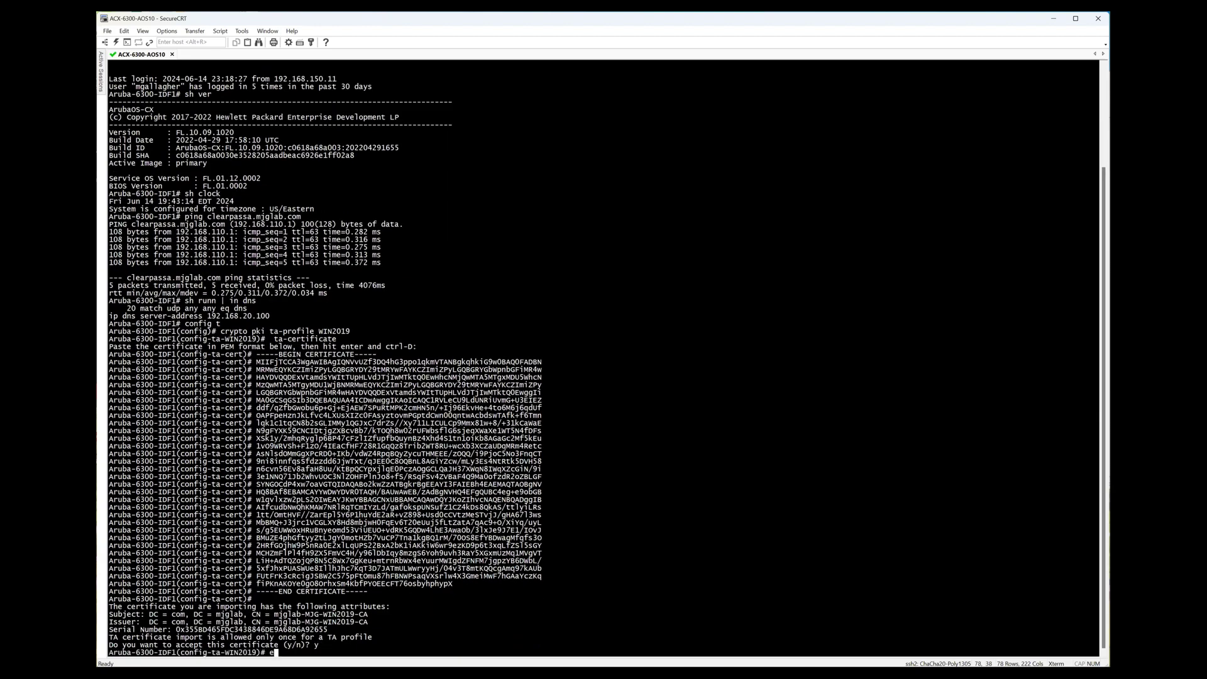
{"action": "type", "text": "xit"}
{"action": "key", "text": "Return"}
{"action": "type", "text": "exit"}
{"action": "key", "text": "Return"}
- Save with 'wr mem' and check the running config lists the WIN2019 certificate
{"action": "type", "text": "wr mem"}
{"action": "key", "text": "Return"}
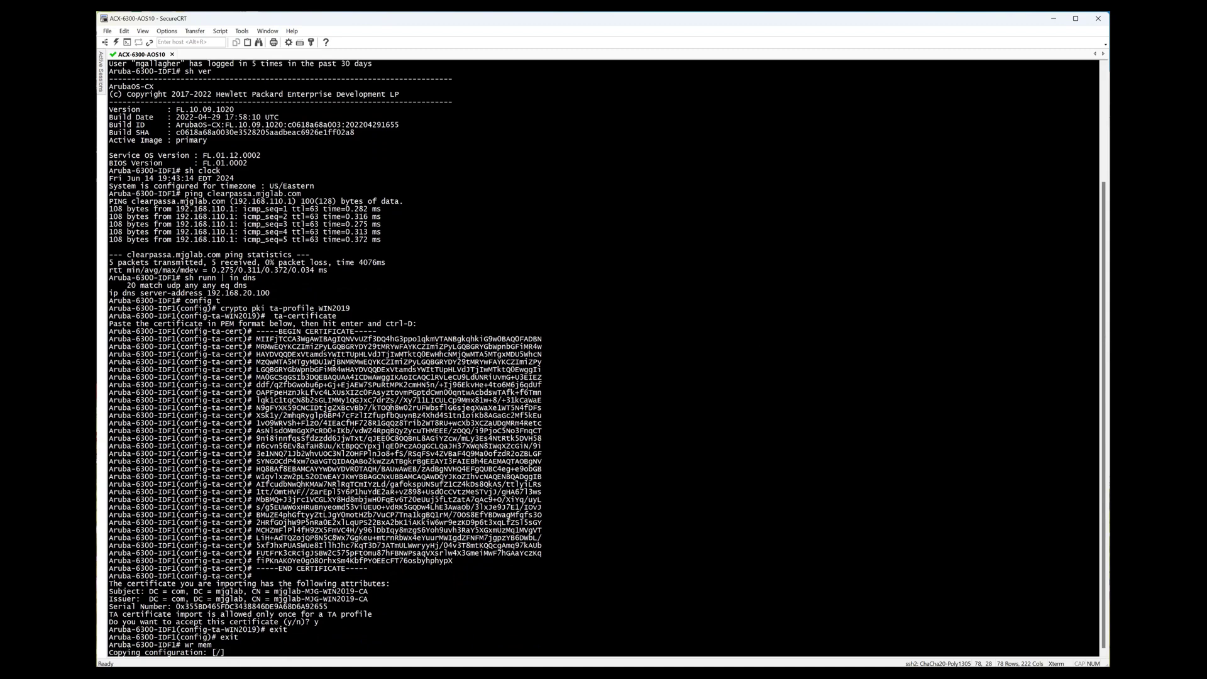
{"action": "type", "text": "sh runn"}
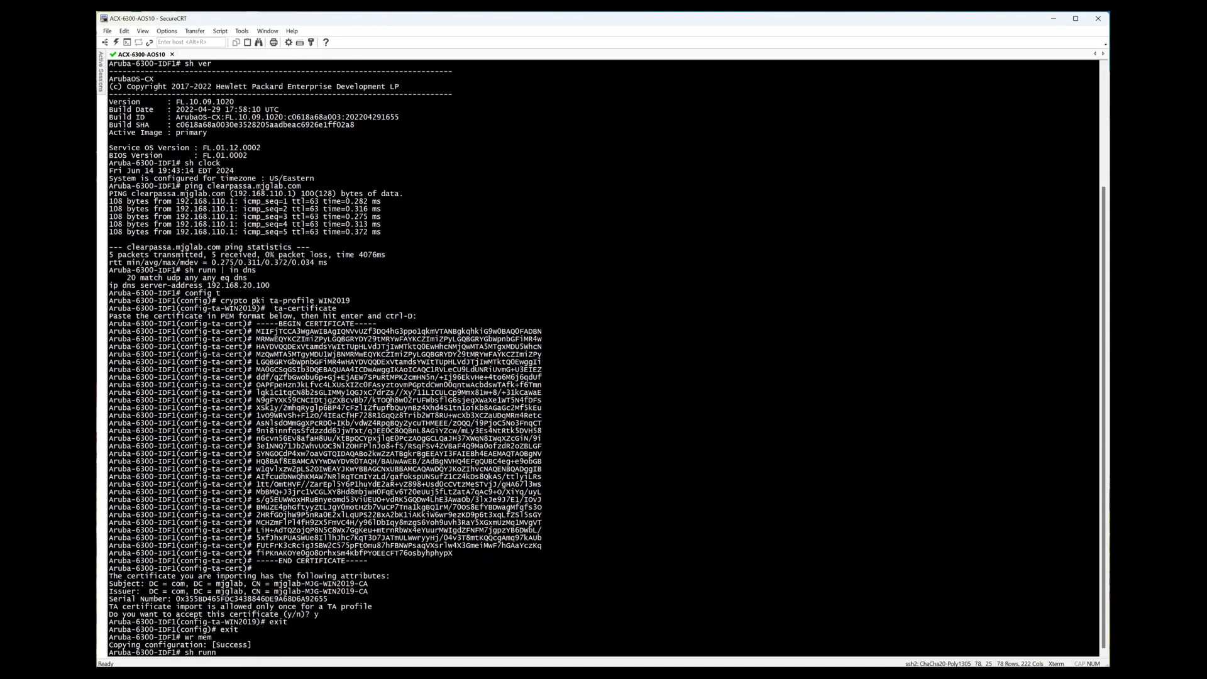
{"action": "key", "text": "Return"}
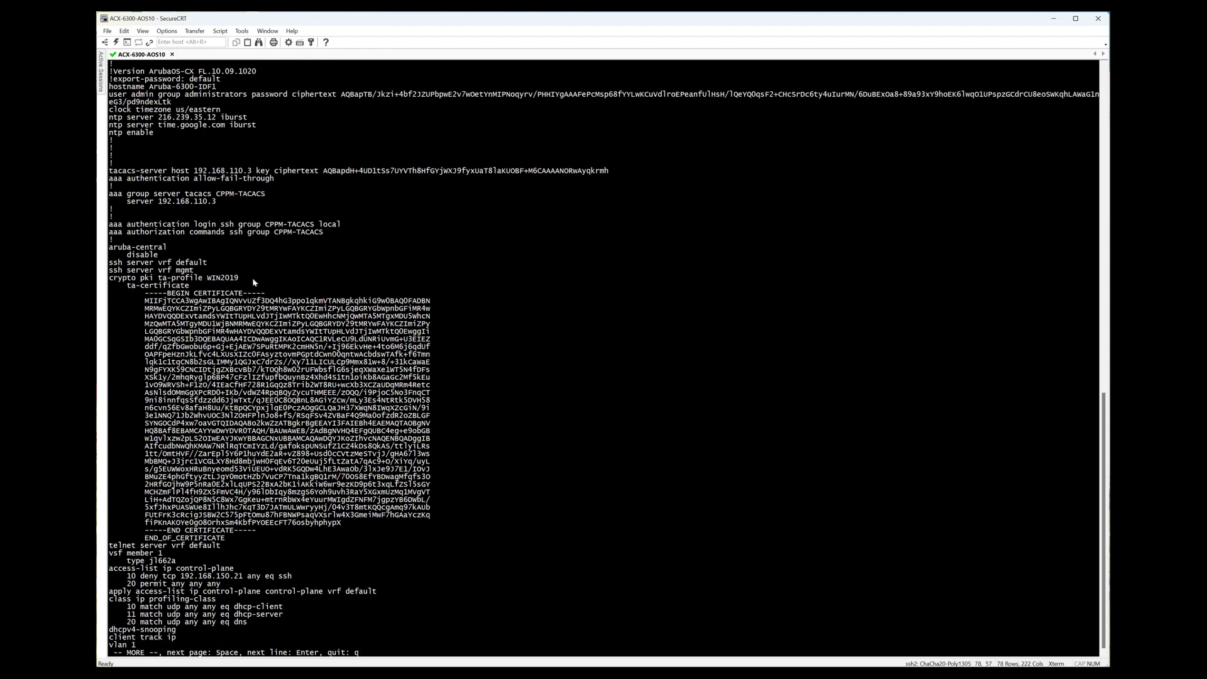
{"action": "key", "text": "q"}
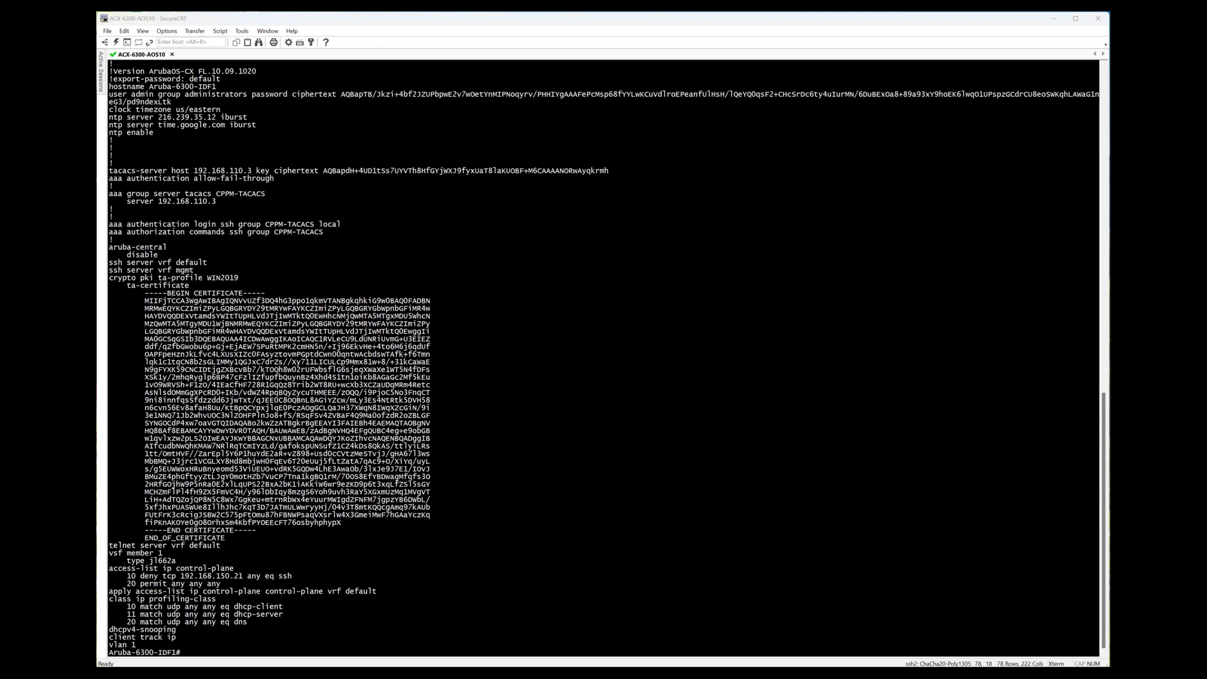
{"action": "left_click", "coordinate": [374, 33]}
{"action": "type", "text": "config t"}
{"action": "key", "text": "Return"}
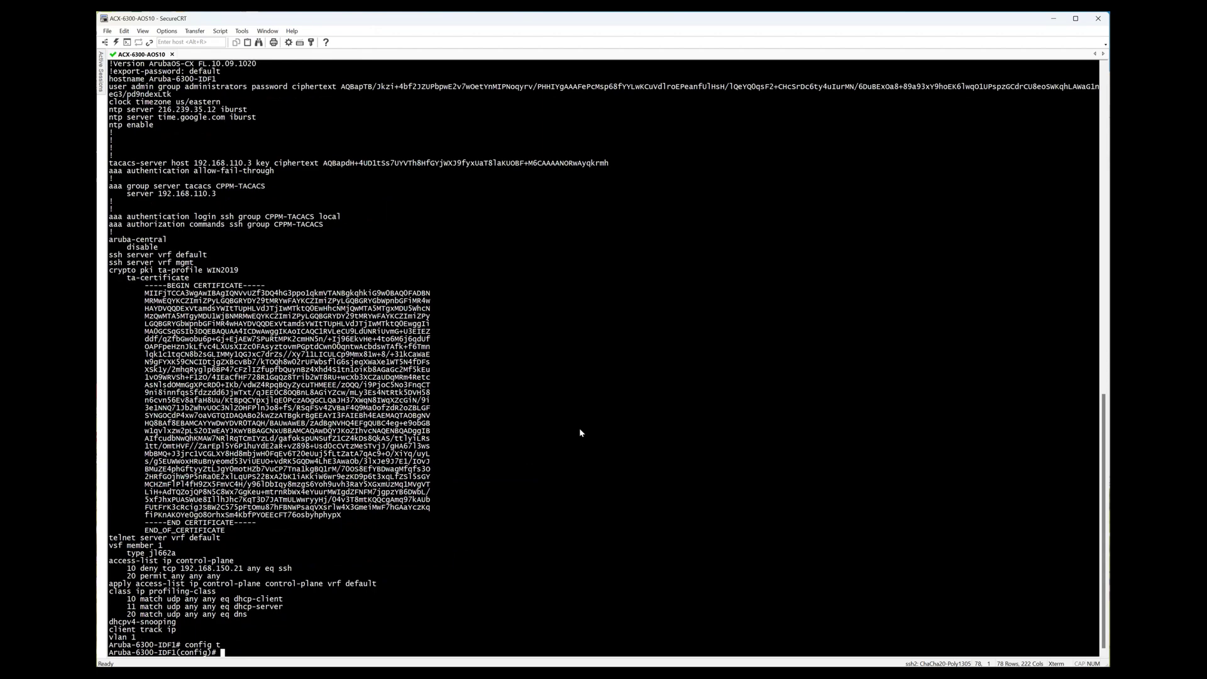
{"action": "right_click", "coordinate": [579, 428]}
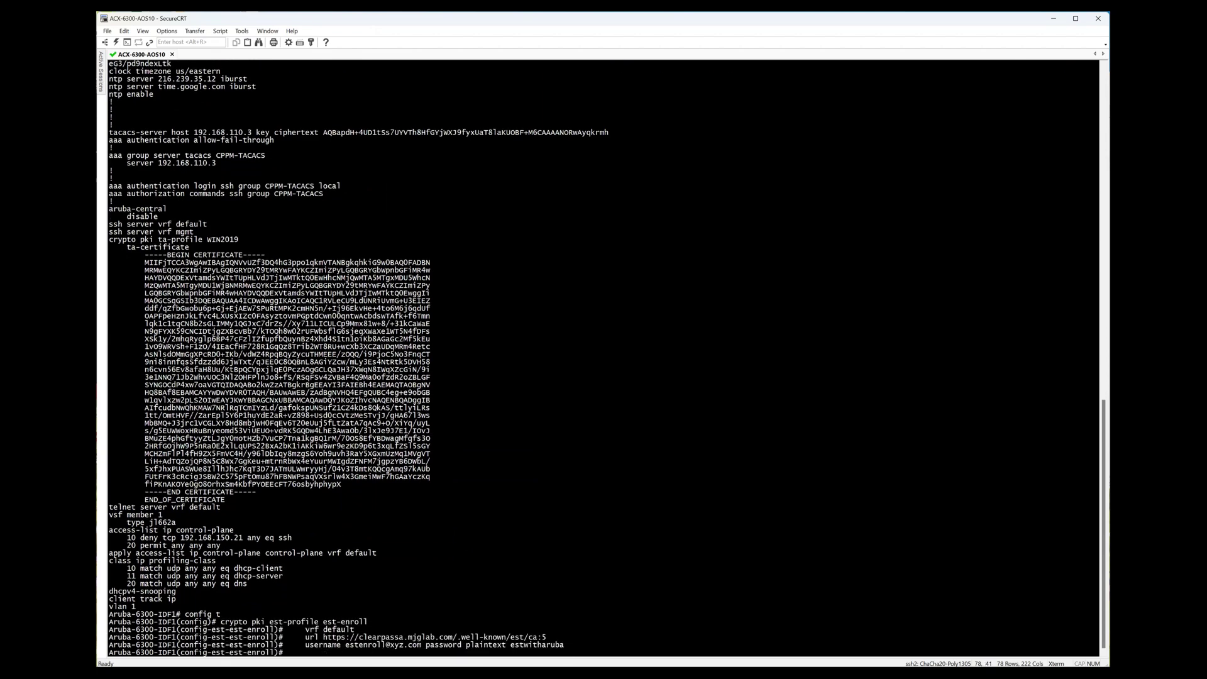
{"action": "key", "text": "ctrl+z"}
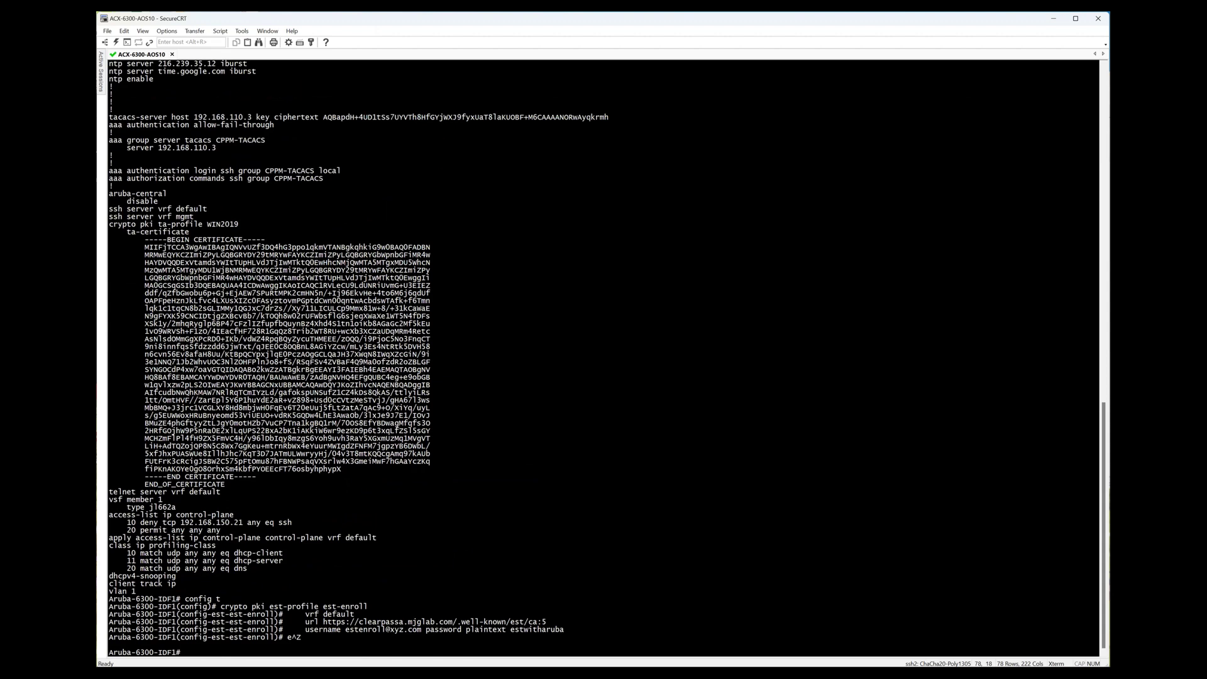
{"action": "right_click", "coordinate": [655, 639]}
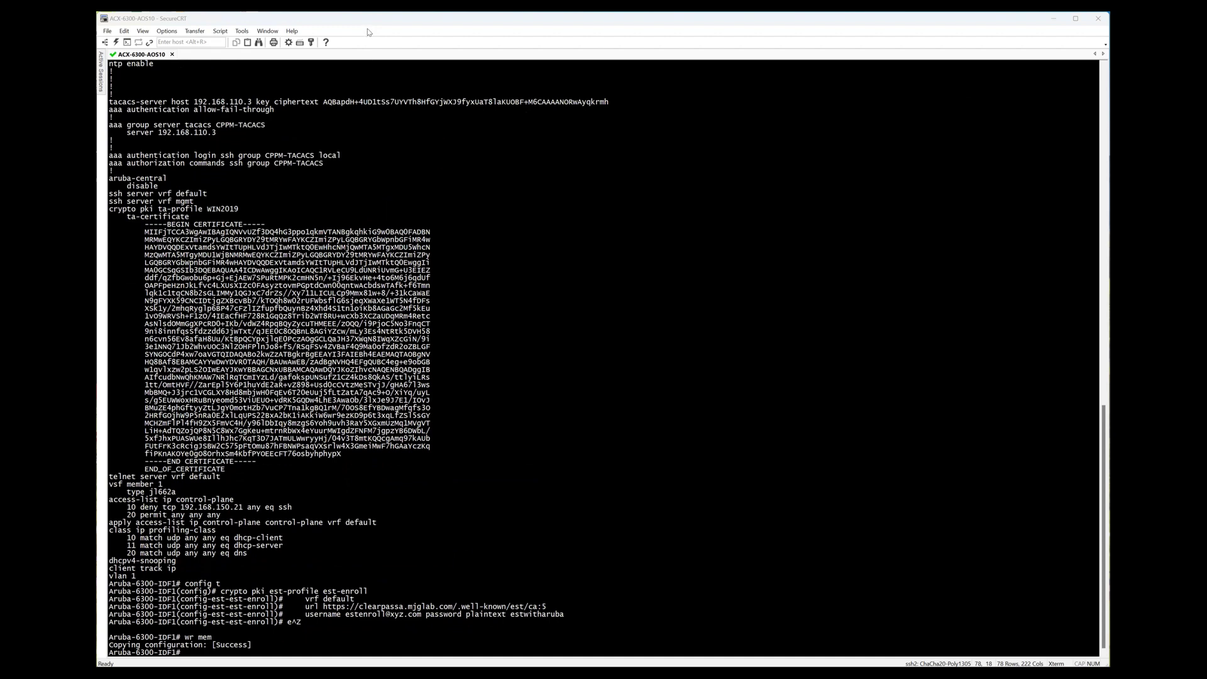
{"action": "type", "text": "config t"}
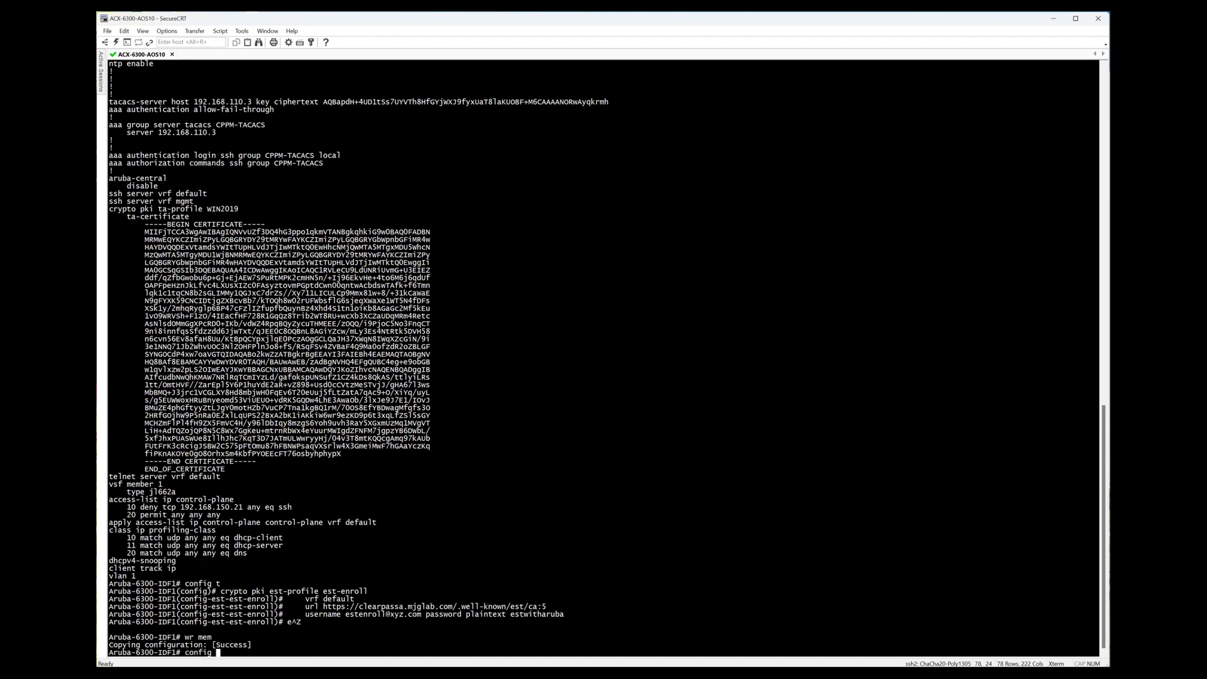
{"action": "key", "text": "Return"}
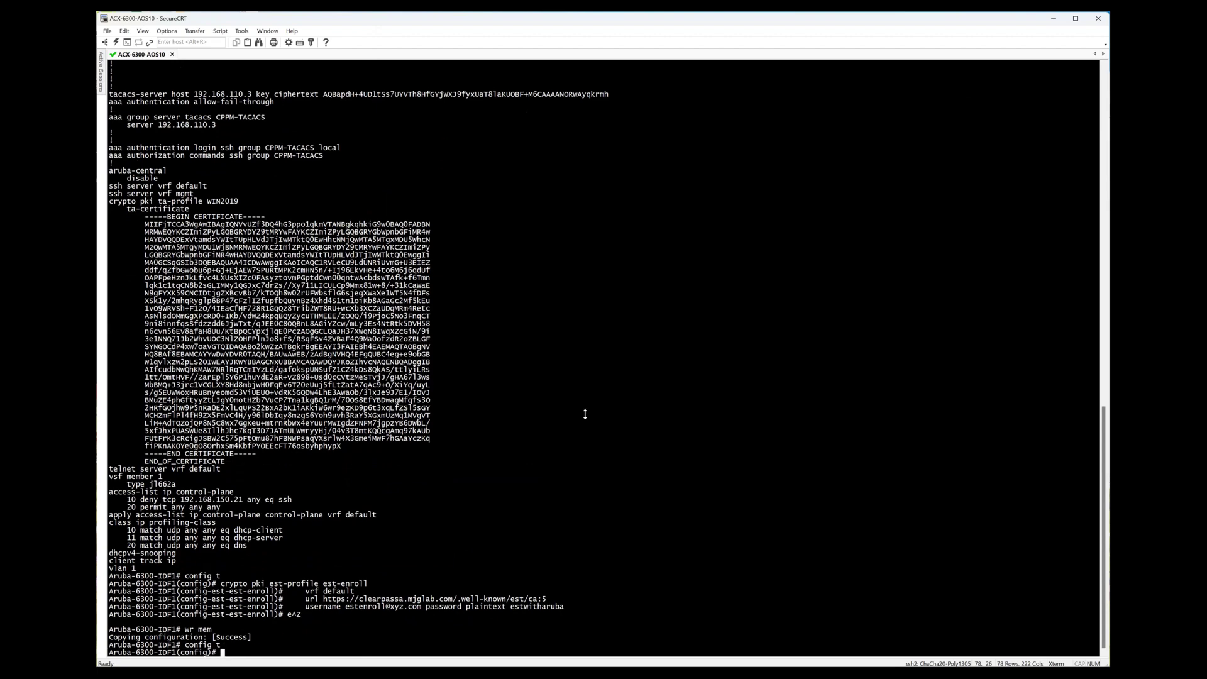
- Paste the crypto pki certificate estcert lines and enroll it through est-profile est-enroll, confirming with 'y'
{"action": "right_click", "coordinate": [585, 414]}
{"action": "key", "text": "Return"}
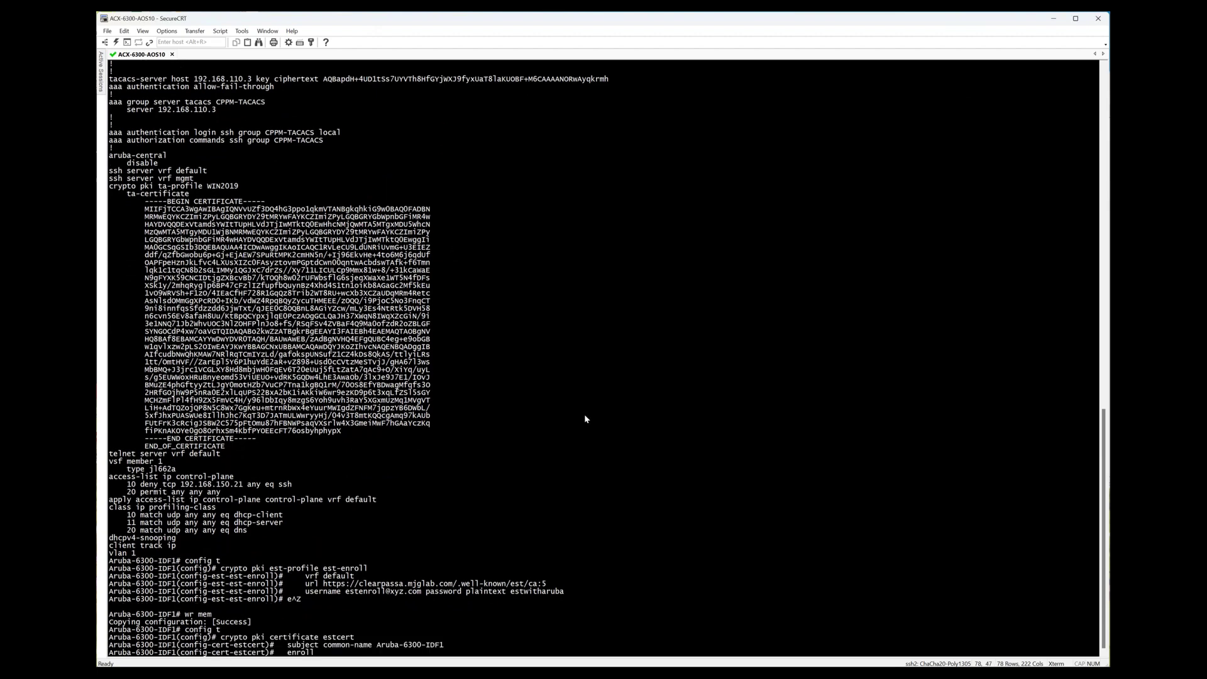
{"action": "type", "text": "est-profile est-enroll"}
{"action": "key", "text": "Tab"}
{"action": "key", "text": "Return"}
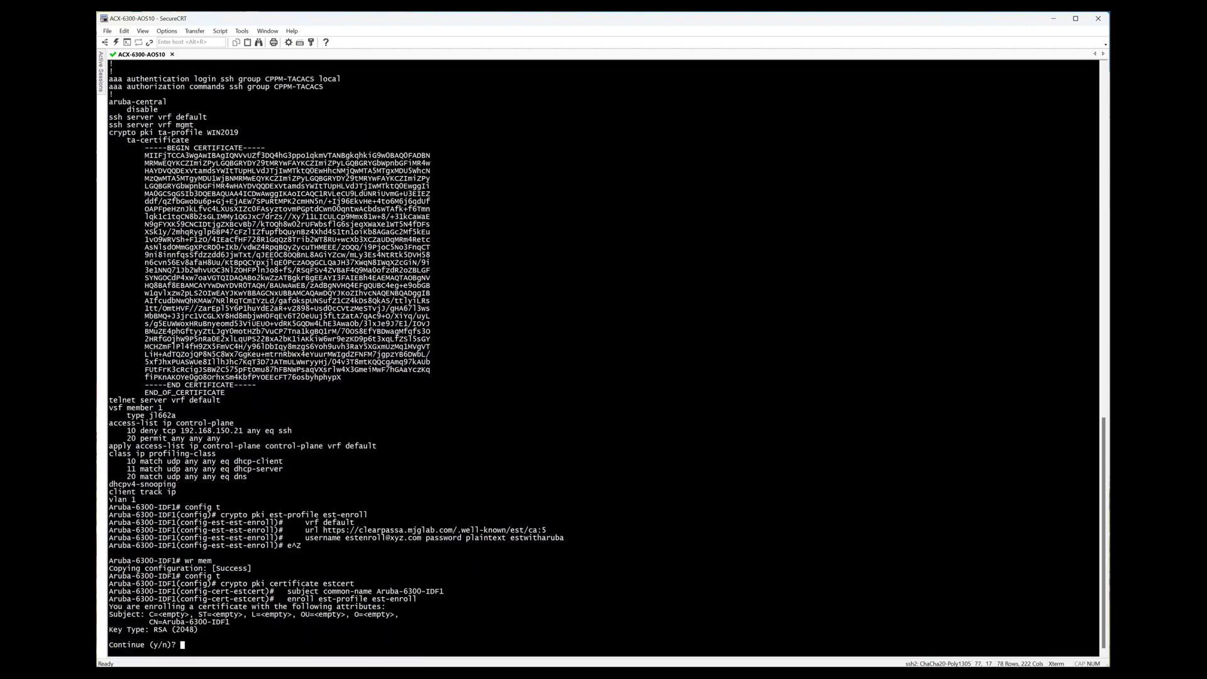
{"action": "type", "text": "y"}
{"action": "key", "text": "Return"}
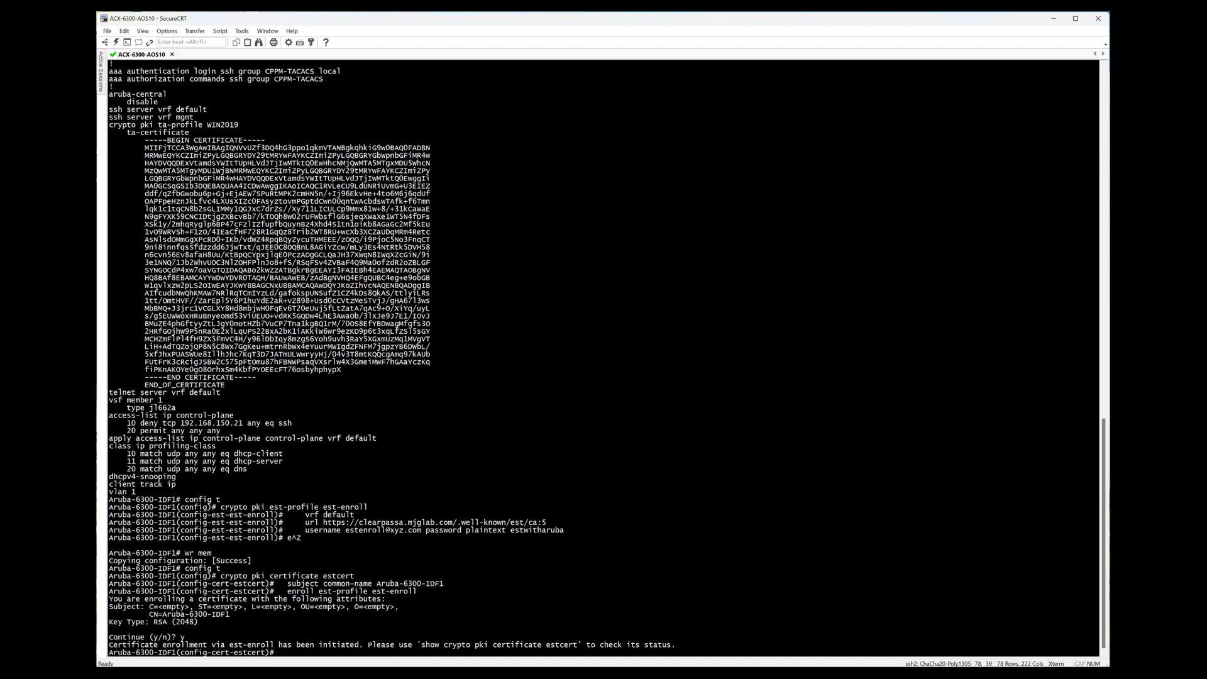
- Save with 'wr mem' and list certificates with 'sh cry pki certificate'
{"action": "key", "text": "ctrl+z"}
{"action": "type", "text": "wr mem"}
{"action": "key", "text": "Return"}
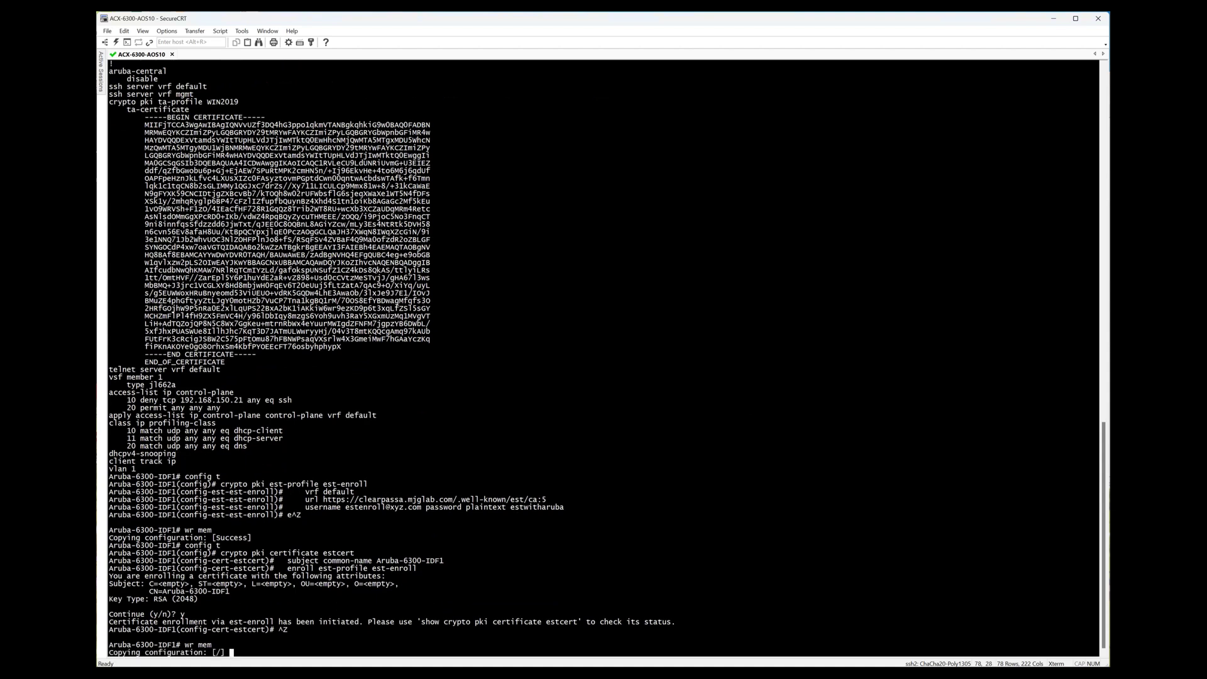
{"action": "type", "text": "sh cr"}
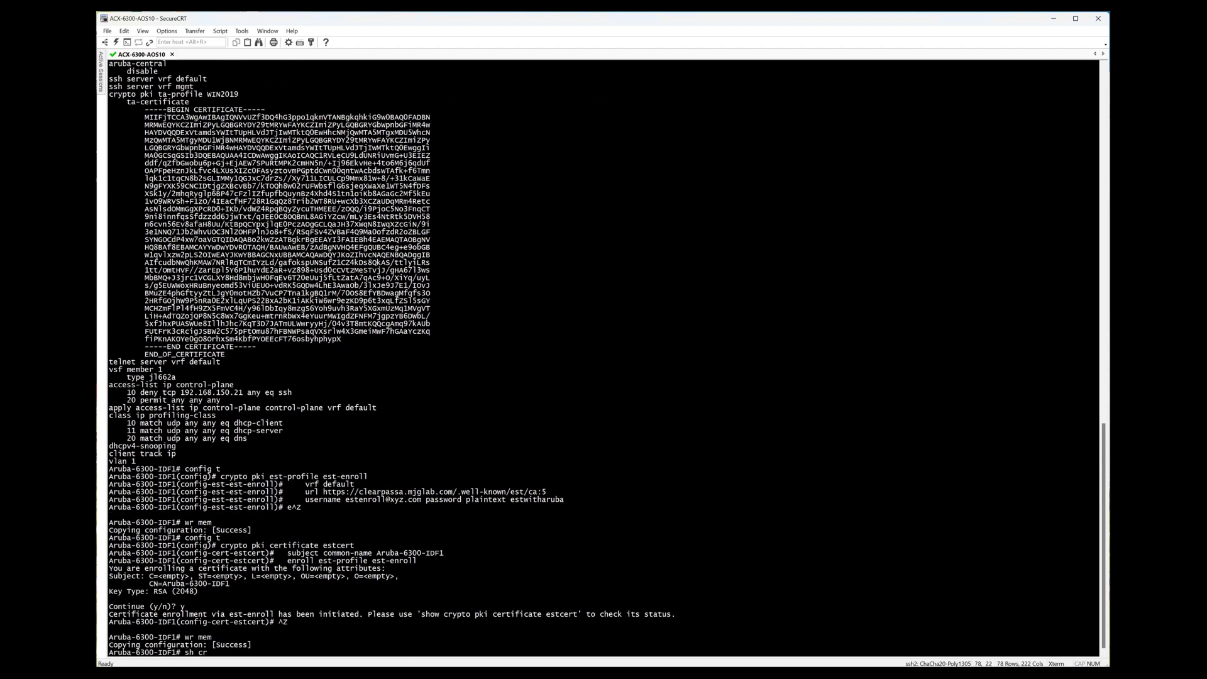
{"action": "type", "text": "y pki certificate"}
{"action": "key", "text": "Return"}
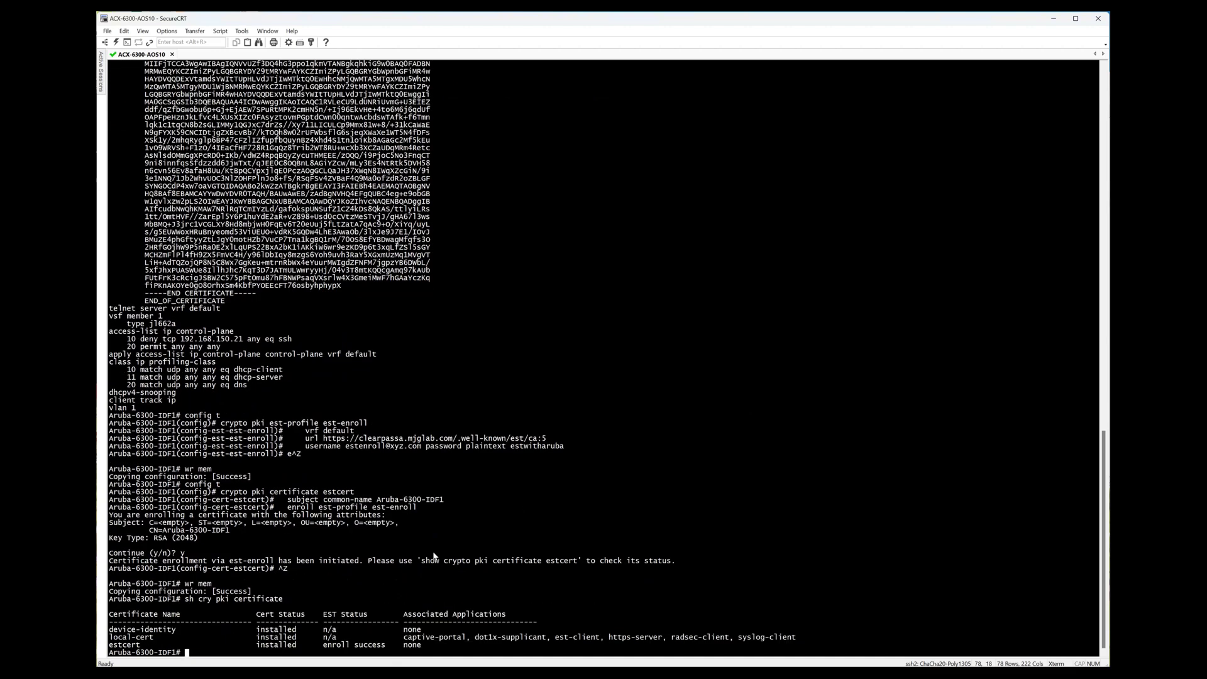
- Review the estcert row, then run 'sh cry pki certificate estcert' and page through its details
{"action": "left_click_drag", "start_coordinate": [109, 646], "coordinate": [440, 650]}
{"action": "left_click_drag", "start_coordinate": [109, 629], "coordinate": [483, 637]}
{"action": "left_click", "coordinate": [483, 637]}
{"action": "type", "text": "sh p cry pki est-profile"}
{"action": "key", "text": "BackSpace"}
{"action": "key", "text": "BackSpace"}
{"action": "key", "text": "BackSpace"}
{"action": "key", "text": "BackSpace"}
{"action": "key", "text": "BackSpace"}
{"action": "key", "text": "BackSpace"}
{"action": "key", "text": "BackSpace"}
{"action": "key", "text": "BackSpace"}
{"action": "key", "text": "BackSpace"}
{"action": "key", "text": "BackSpace"}
{"action": "key", "text": "BackSpace"}
{"action": "key", "text": "Left"}
{"action": "type", "text": "certificate"}
{"action": "key", "text": "End"}
{"action": "type", "text": "stcert"}
{"action": "key", "text": "Return"}
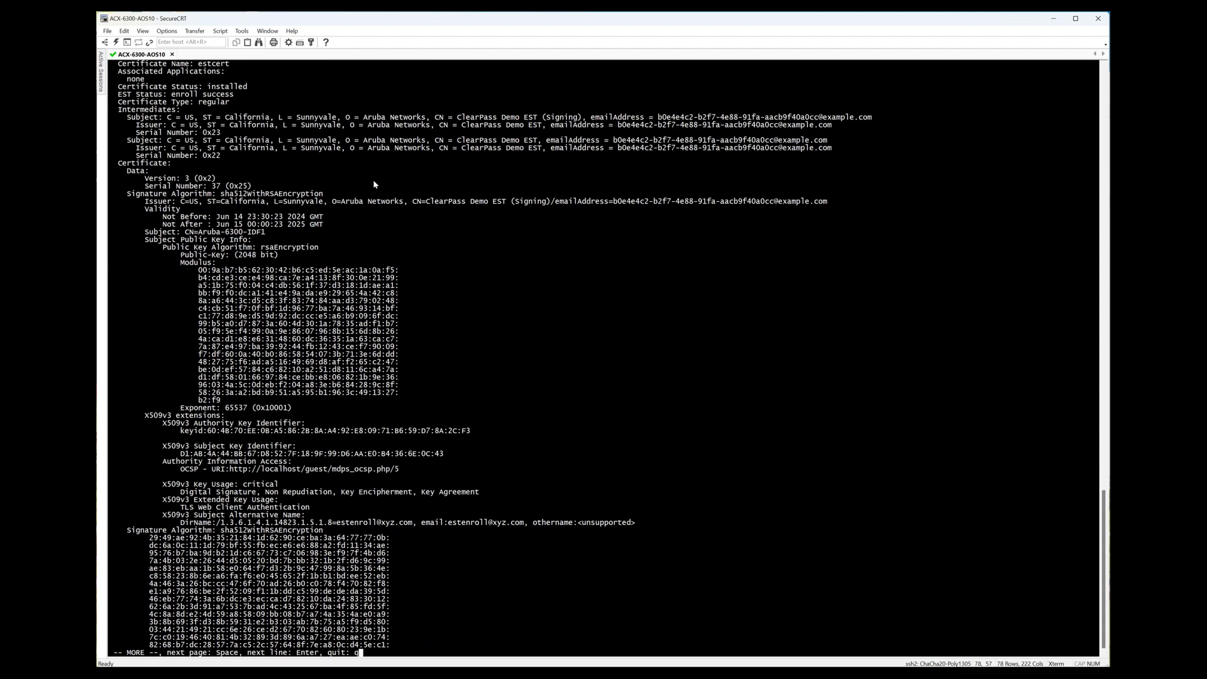
{"action": "key", "text": "space"}
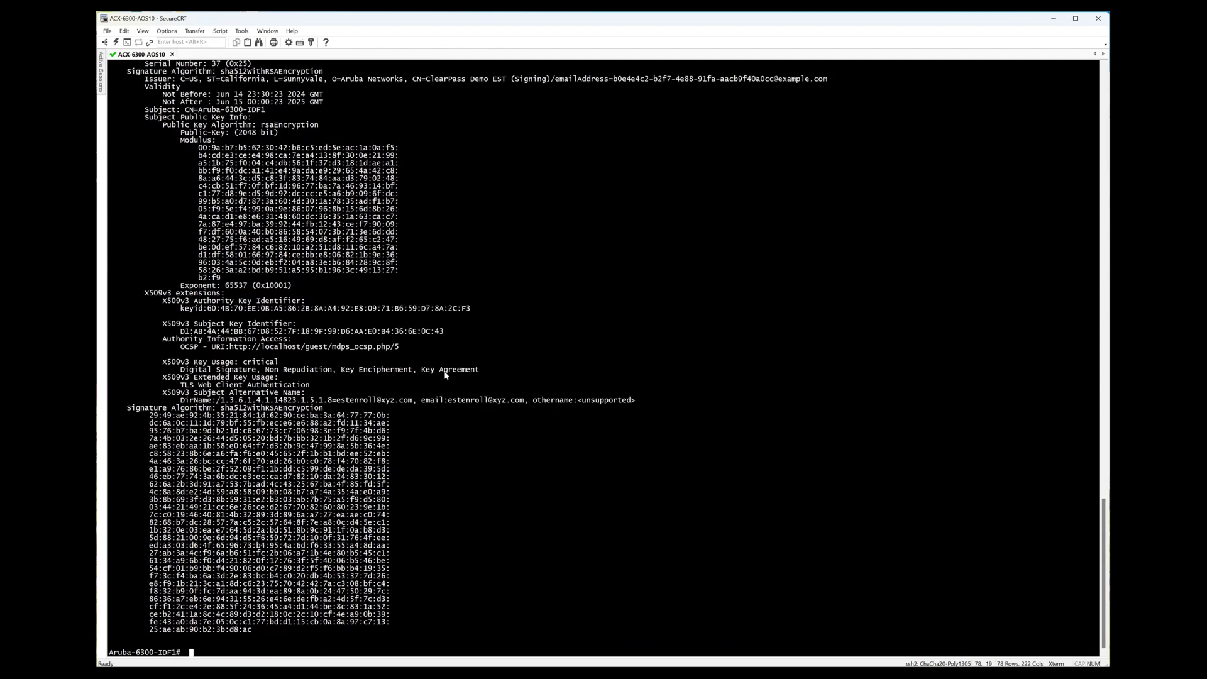
- Scroll through the estcert output and highlight its OCSP URL
{"action": "scroll", "coordinate": [421, 393], "scroll_direction": "up", "scroll_amount": 4}
{"action": "scroll", "coordinate": [421, 394], "scroll_direction": "up", "scroll_amount": 4}
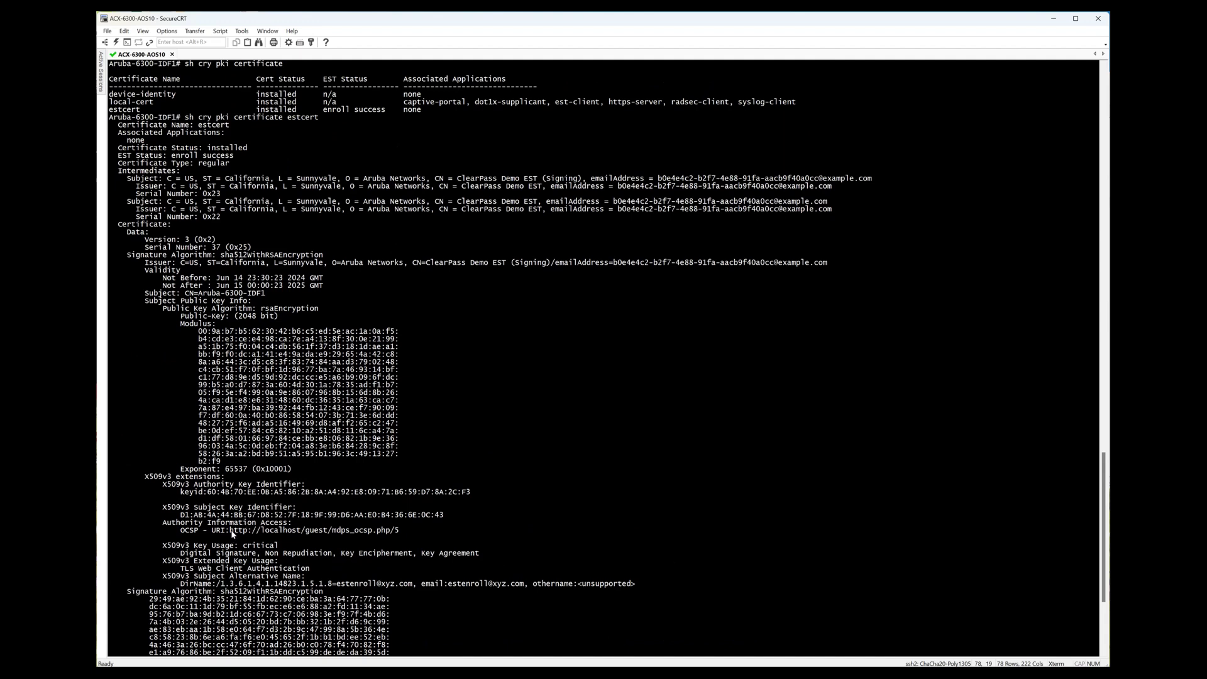
{"action": "double_click", "coordinate": [394, 532]}
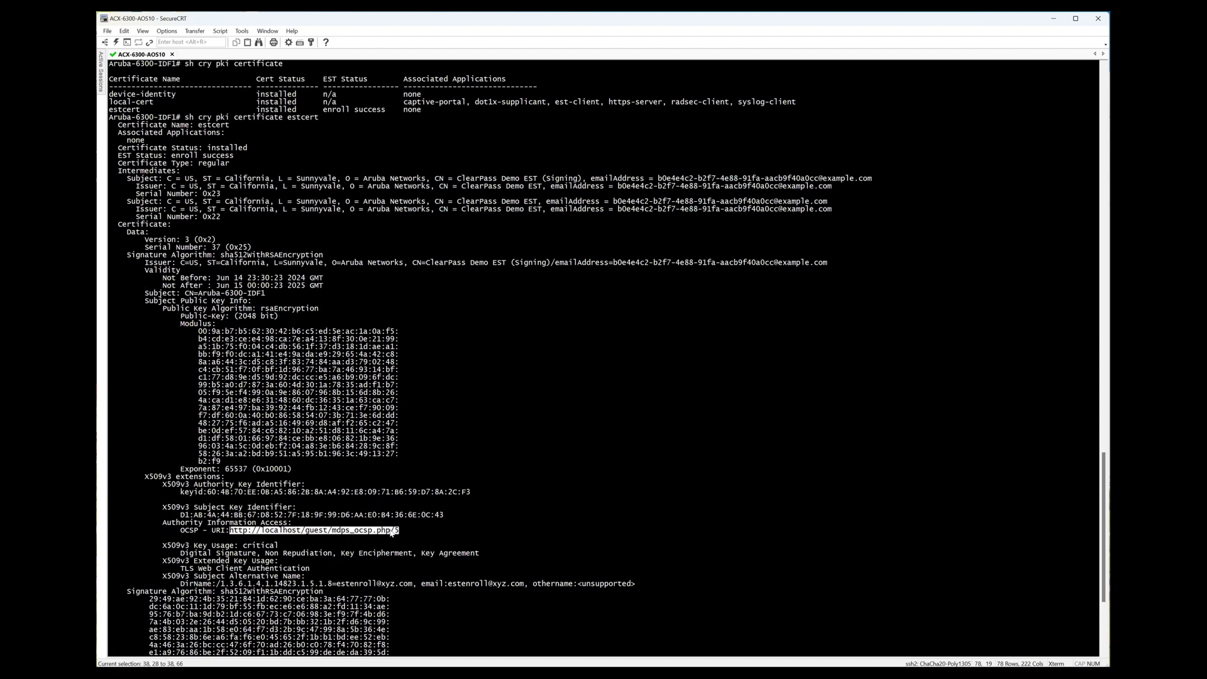
{"action": "left_click", "coordinate": [281, 181]}
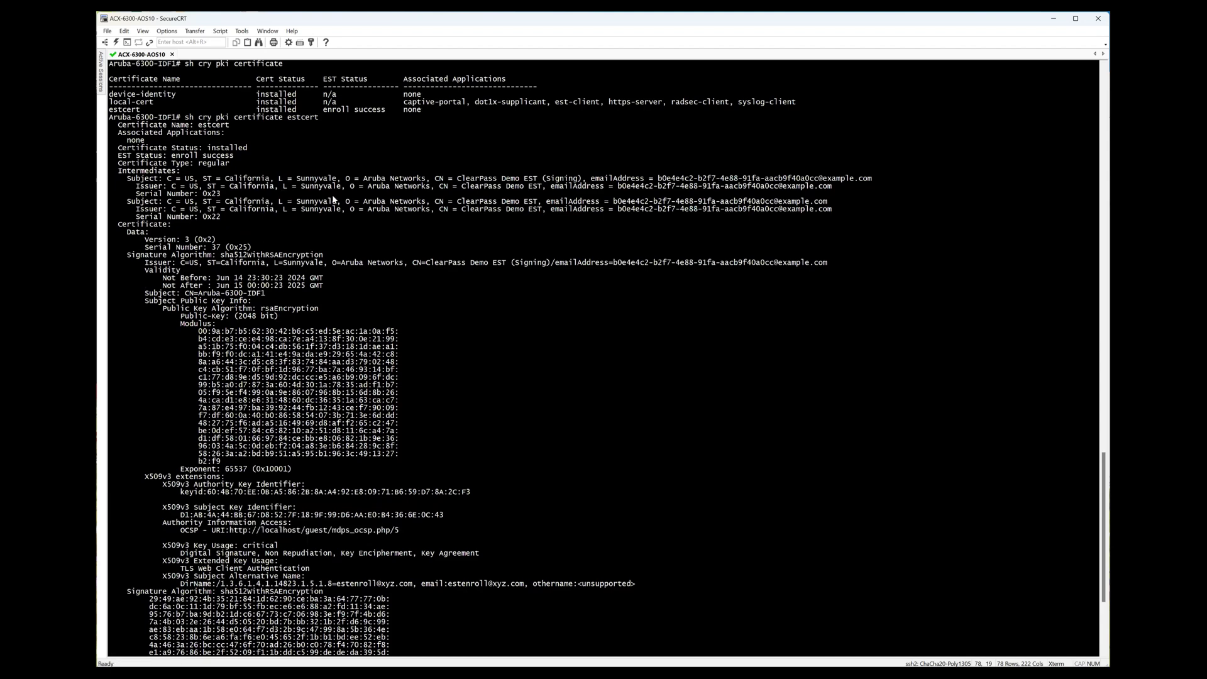
{"action": "scroll", "coordinate": [467, 371], "scroll_direction": "down", "scroll_amount": 1}
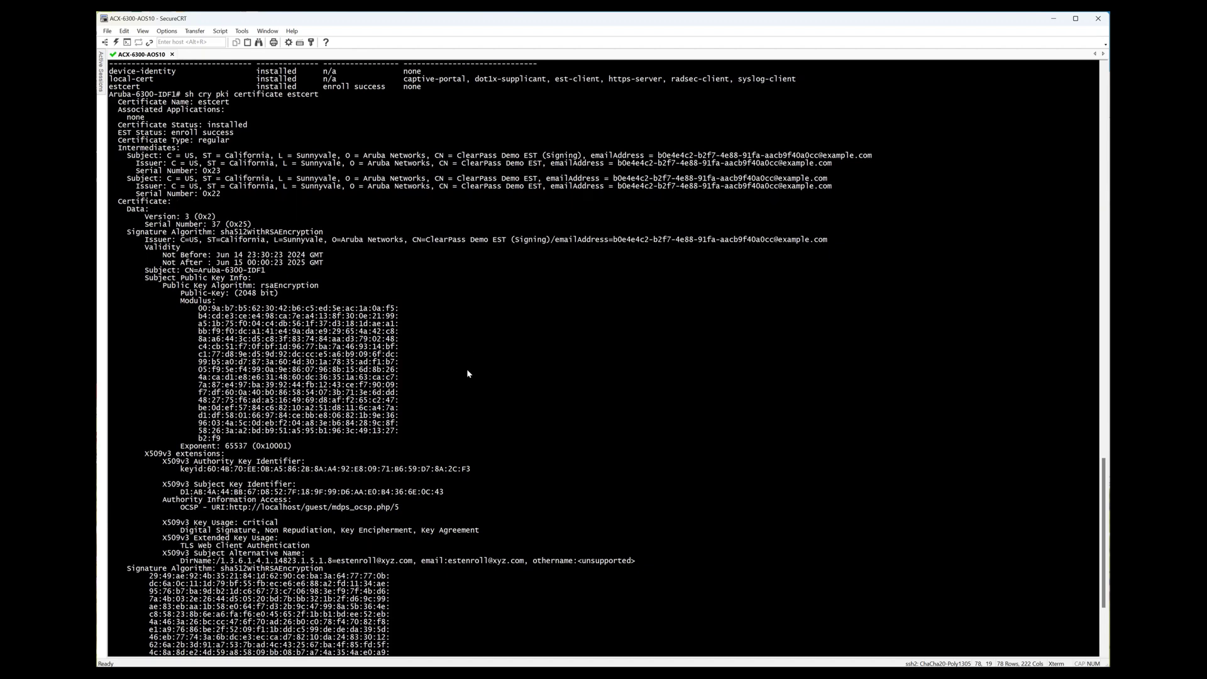
{"action": "scroll", "coordinate": [465, 371], "scroll_direction": "down", "scroll_amount": 7}
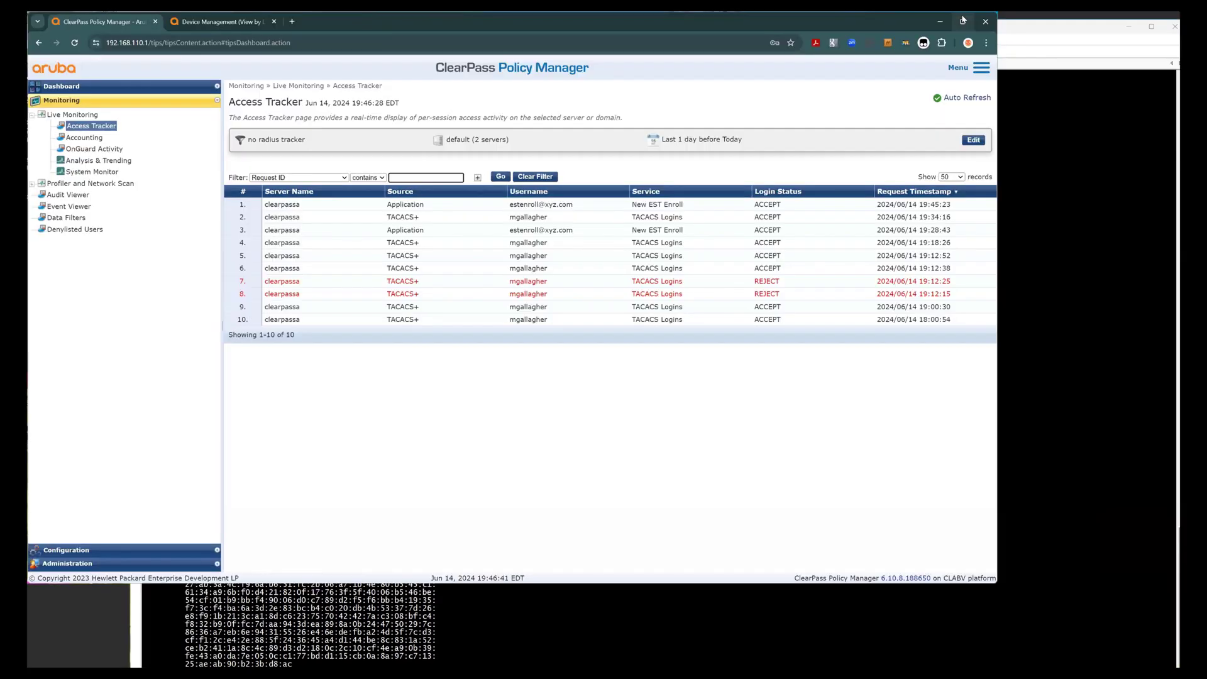
- Open the latest New EST Enroll request in Access Tracker and review its Input attributes, including ca:5
{"action": "left_click", "coordinate": [963, 21]}
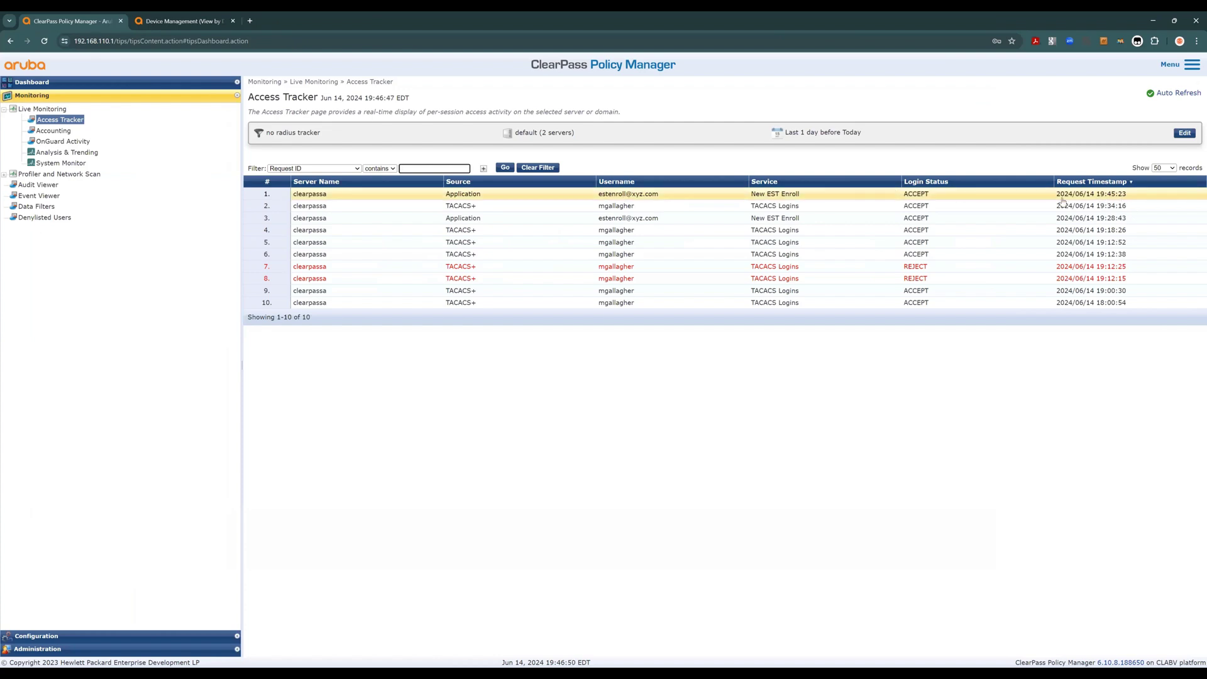
{"action": "left_click", "coordinate": [578, 195]}
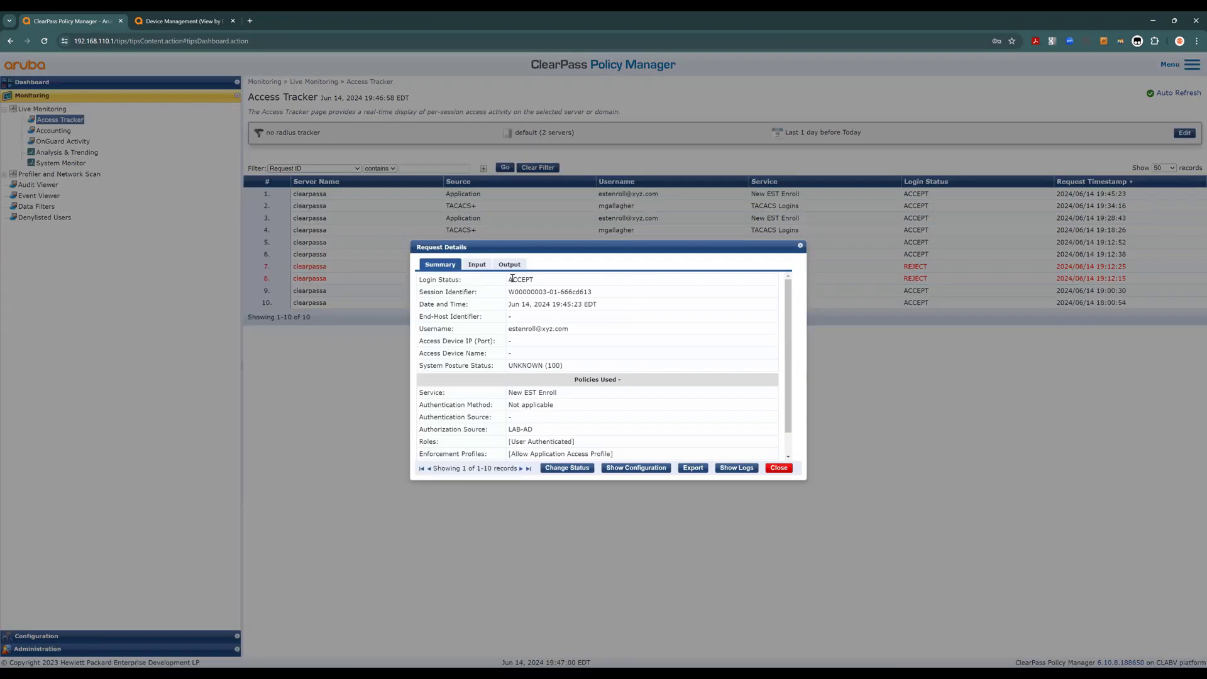
{"action": "left_click", "coordinate": [476, 265]}
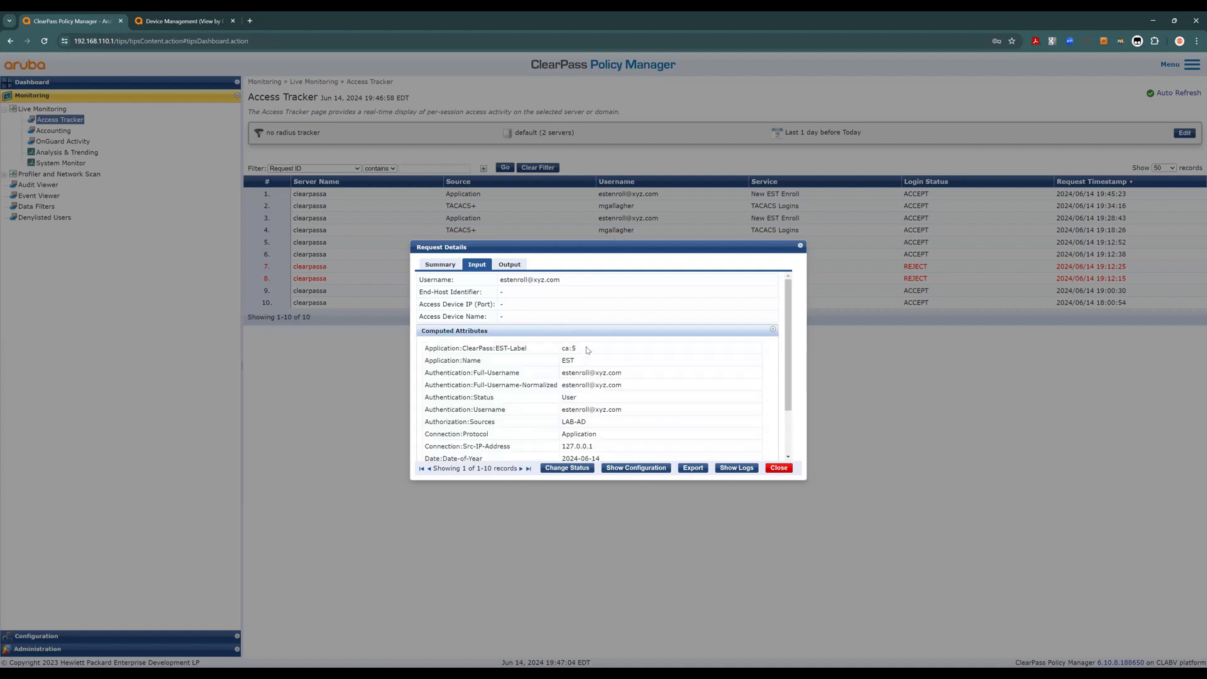
{"action": "left_click_drag", "start_coordinate": [562, 347], "coordinate": [592, 348]}
{"action": "left_click", "coordinate": [622, 355]}
{"action": "scroll", "coordinate": [624, 429], "scroll_direction": "down", "scroll_amount": 1}
{"action": "scroll", "coordinate": [624, 432], "scroll_direction": "down", "scroll_amount": 1}
{"action": "scroll", "coordinate": [623, 432], "scroll_direction": "up", "scroll_amount": 3}
- Check the Output enforcement profile Allow Application Access Profile, then close the request details
{"action": "left_click", "coordinate": [510, 266]}
{"action": "left_click_drag", "start_coordinate": [501, 278], "coordinate": [611, 286]}
{"action": "left_click", "coordinate": [611, 286]}
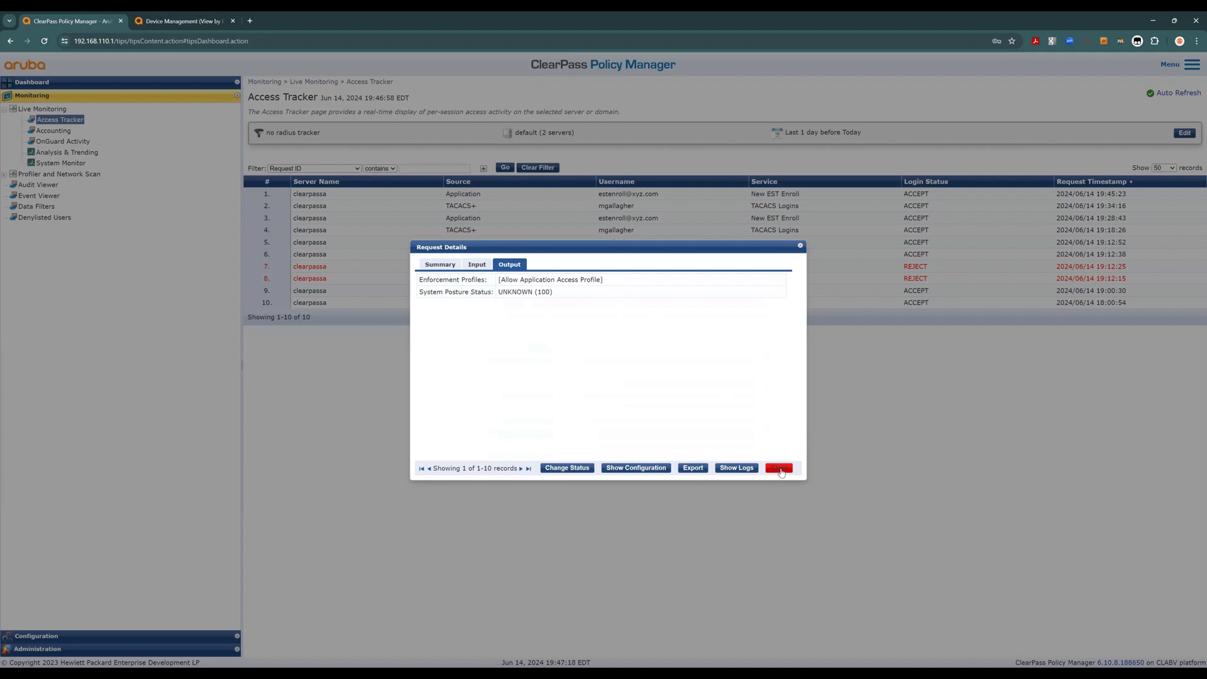
{"action": "left_click", "coordinate": [780, 469]}
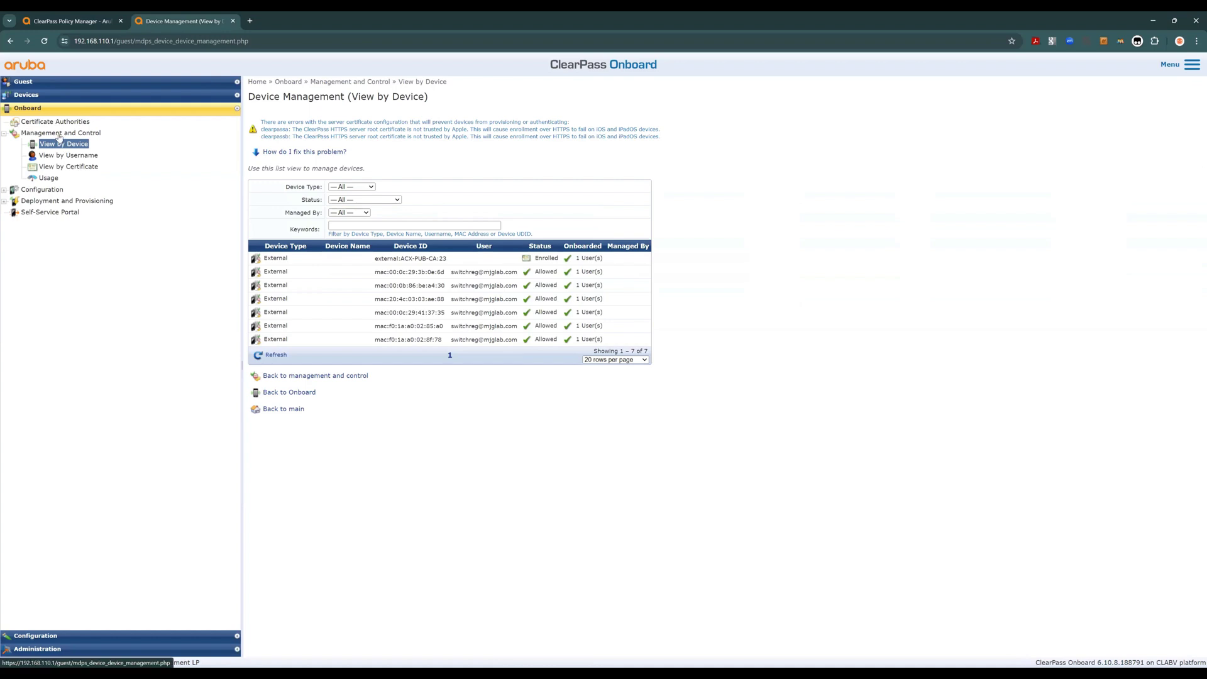
- View Onboard certificates by certificate, filtering Certificate Type to TLS Client
{"action": "left_click", "coordinate": [65, 167]}
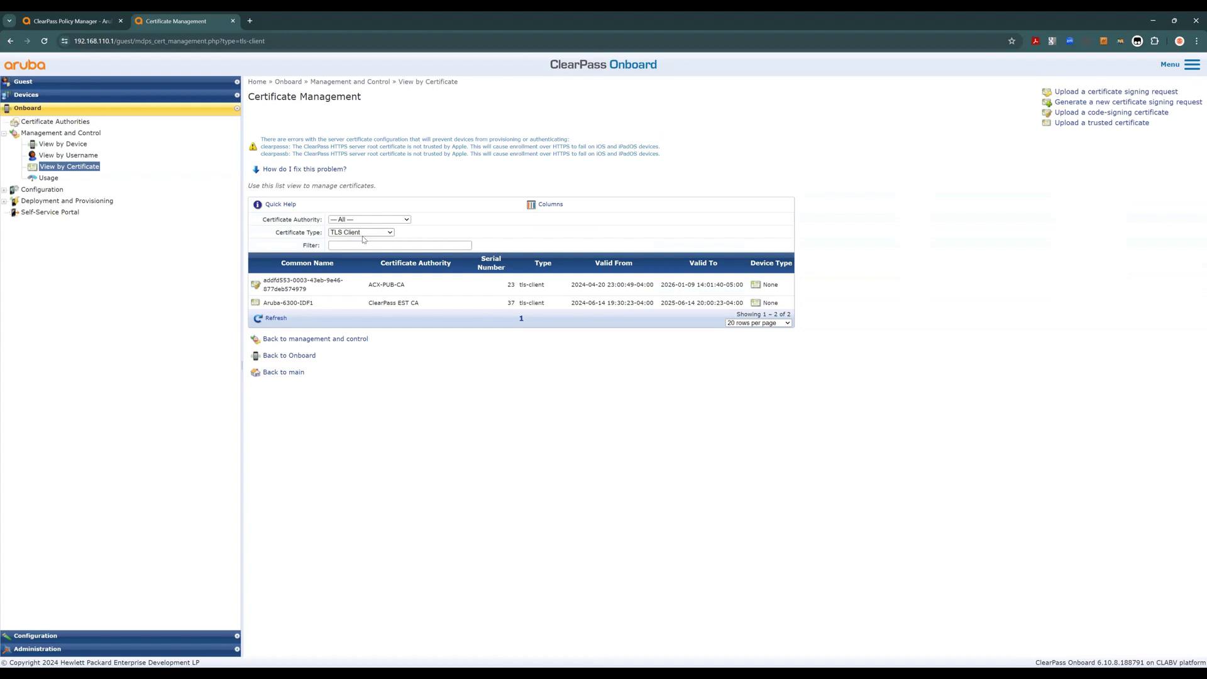
{"action": "left_click", "coordinate": [363, 239]}
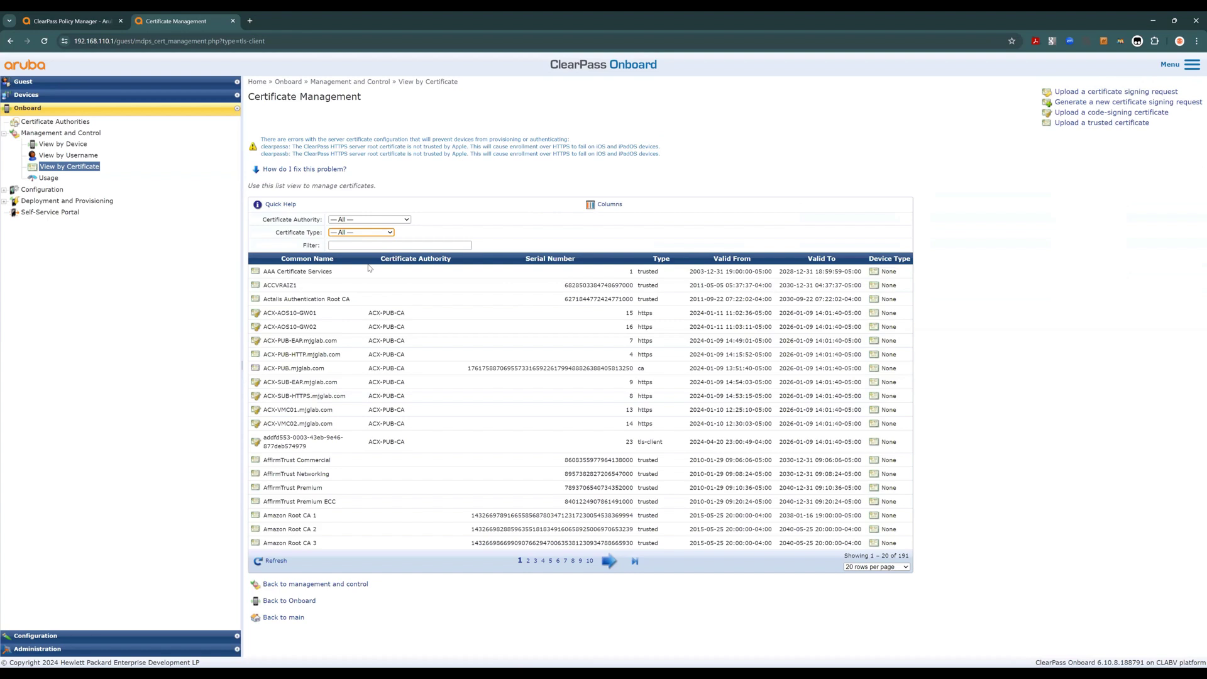
{"action": "key", "text": "Down"}
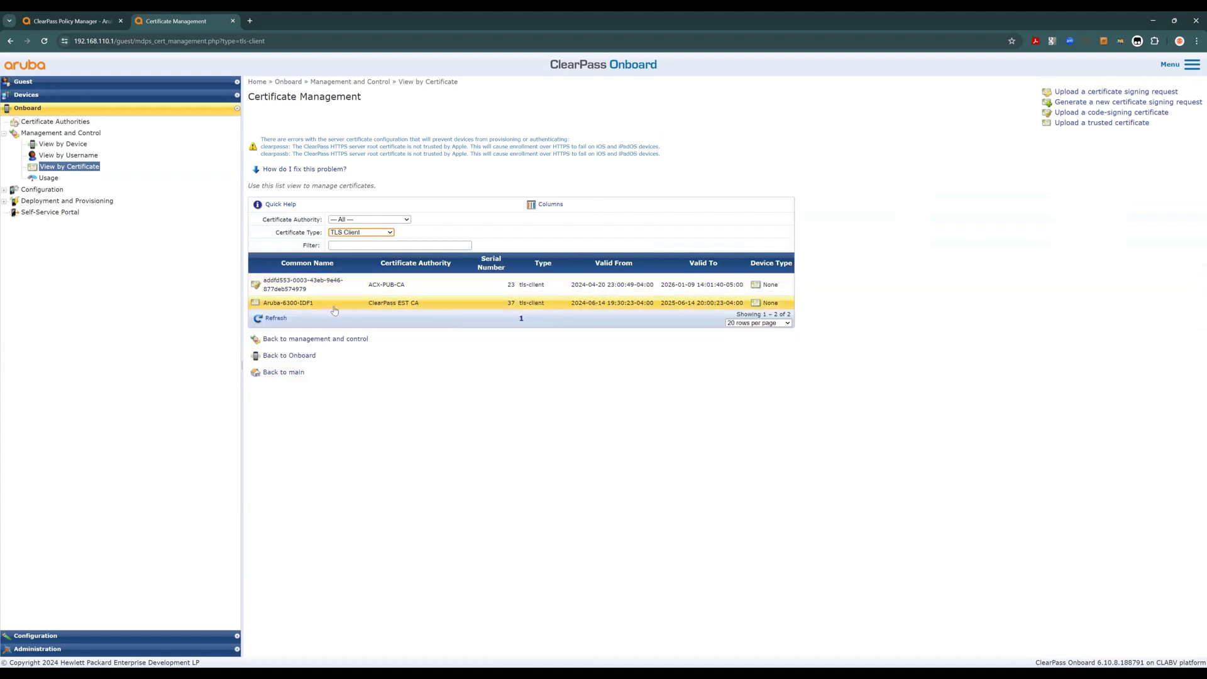
- Open the Aruba-6300-IDF1 certificate's information and inspect its Common Name
{"action": "left_click", "coordinate": [290, 307]}
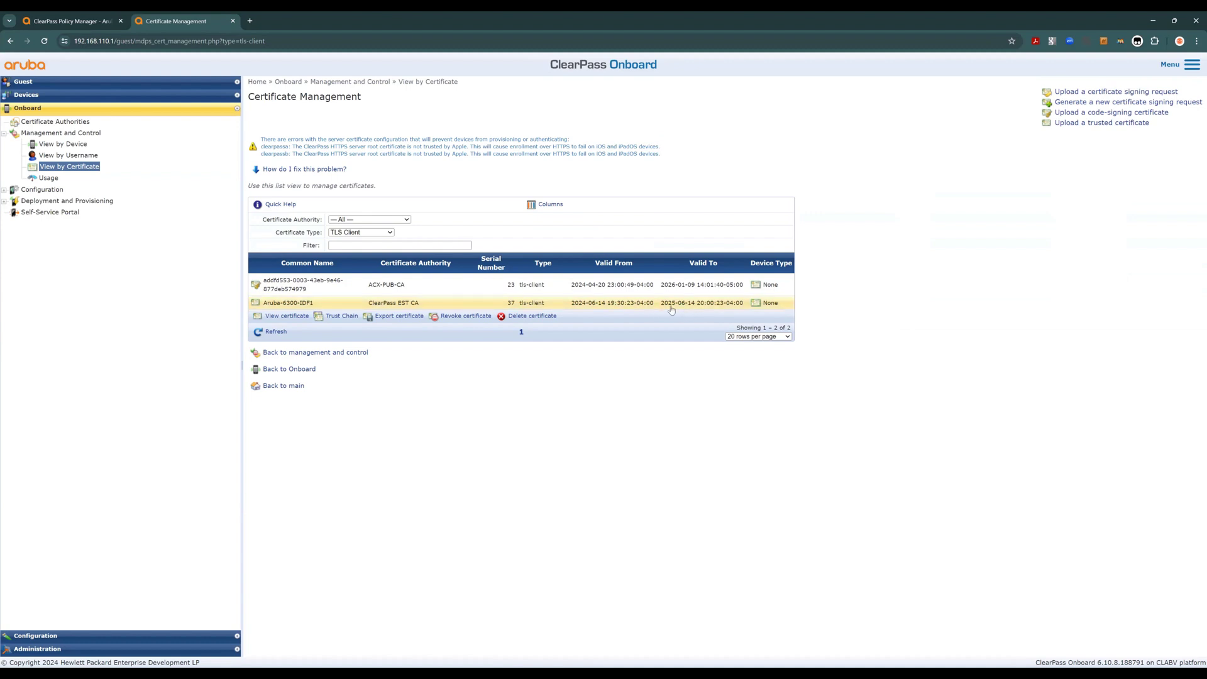
{"action": "left_click", "coordinate": [287, 315]}
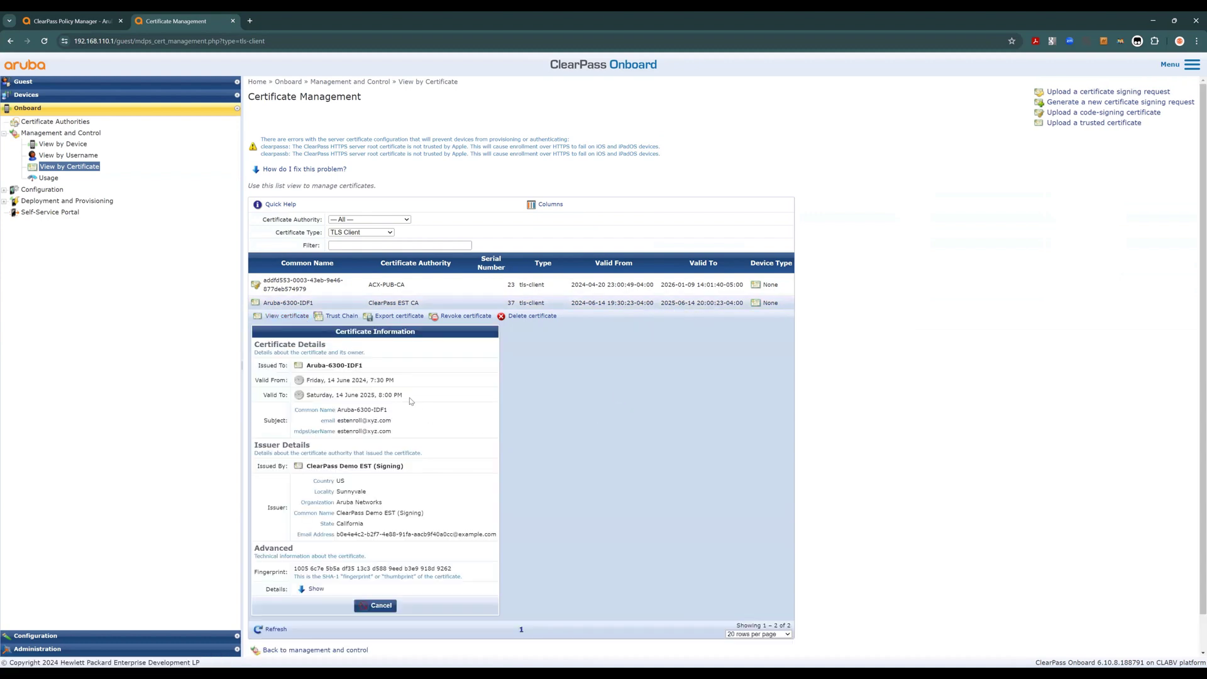
{"action": "mouse_move", "coordinate": [396, 431]}
{"action": "left_mouse_down"}
{"action": "mouse_move", "coordinate": [350, 410]}
{"action": "mouse_move", "coordinate": [392, 412]}
{"action": "left_mouse_up"}
{"action": "left_click", "coordinate": [351, 409]}
{"action": "left_click", "coordinate": [392, 412]}
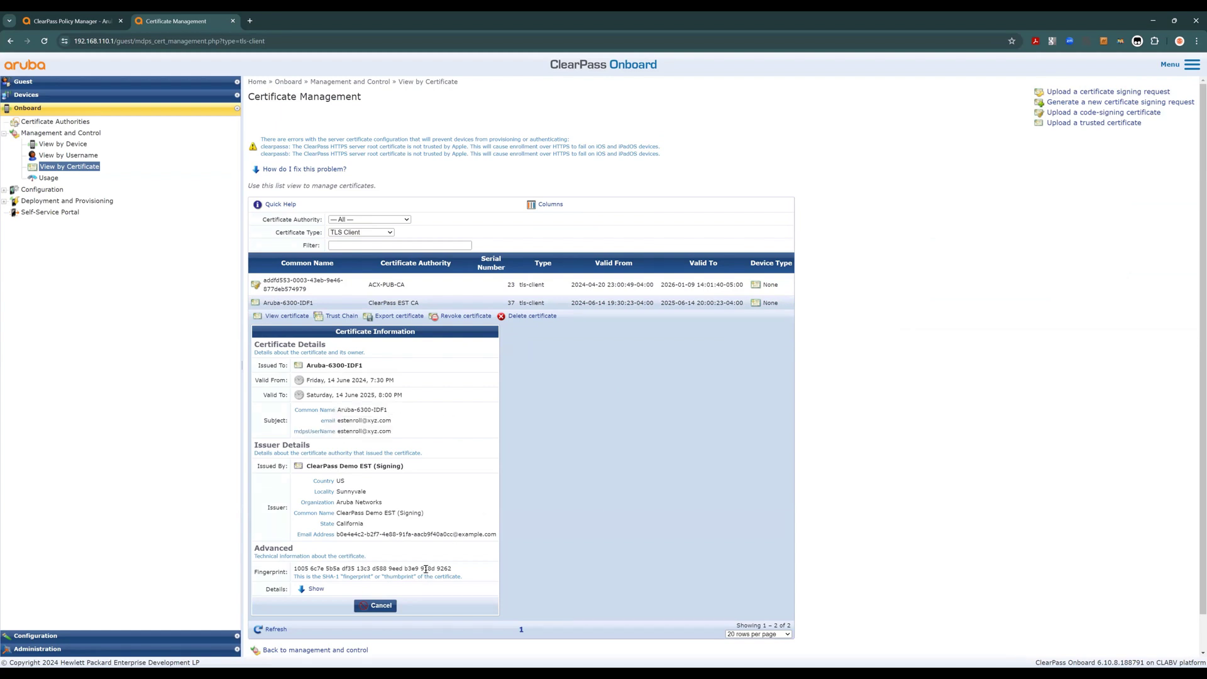
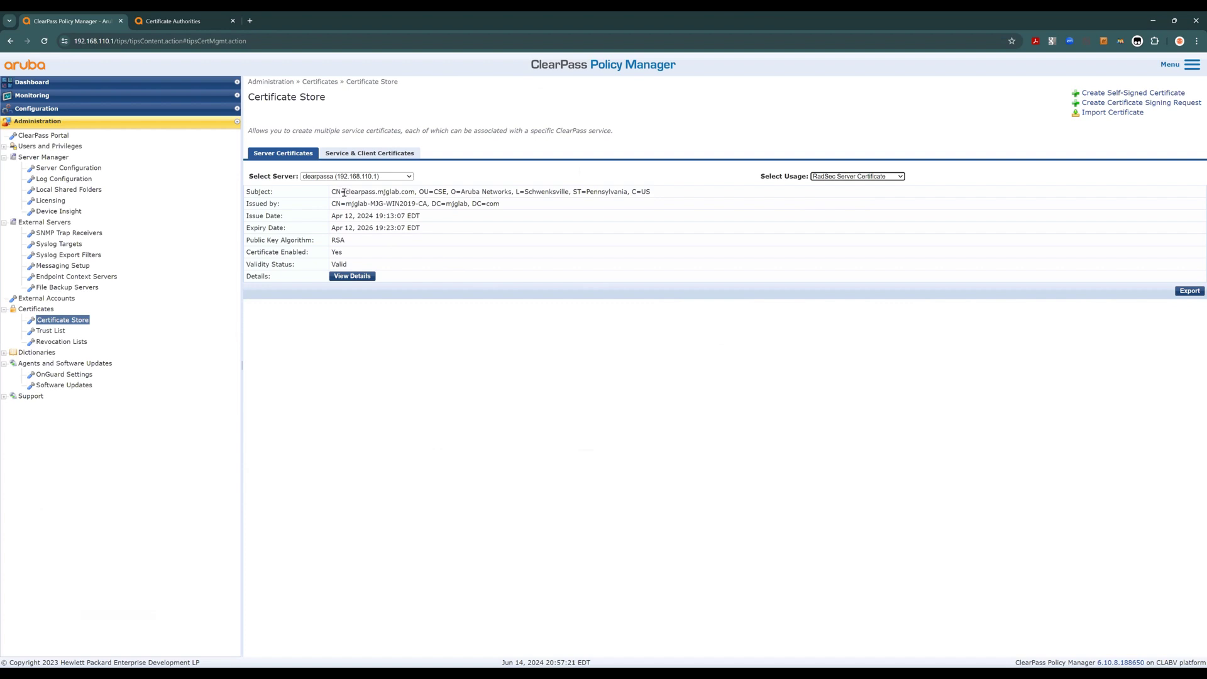
{"action": "left_click_drag", "start_coordinate": [346, 193], "coordinate": [415, 193]}
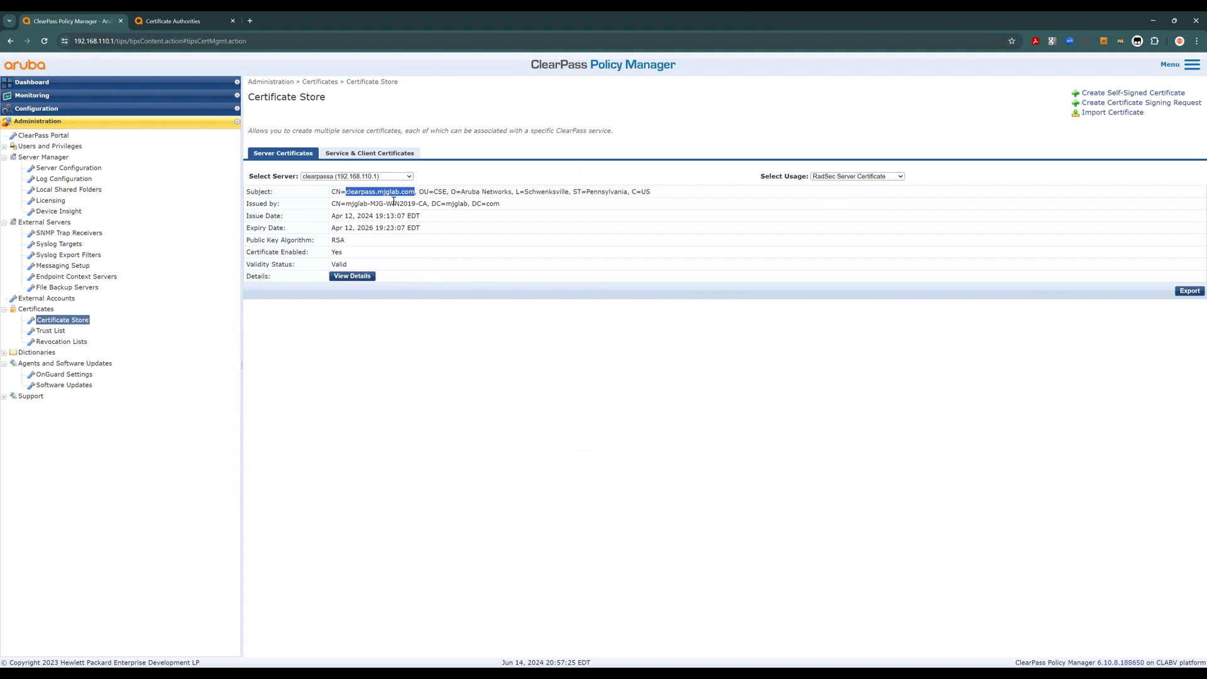
{"action": "left_click_drag", "start_coordinate": [346, 191], "coordinate": [415, 192]}
{"action": "left_click_drag", "start_coordinate": [346, 204], "coordinate": [428, 203]}
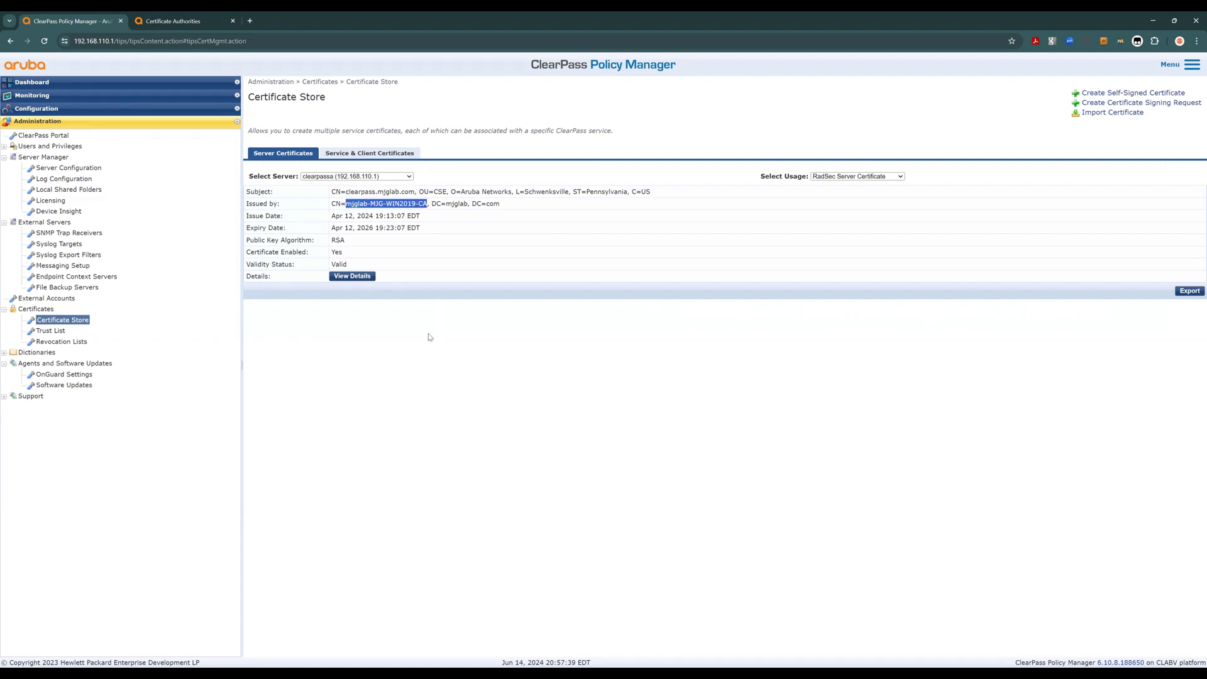
{"action": "left_click", "coordinate": [429, 336]}
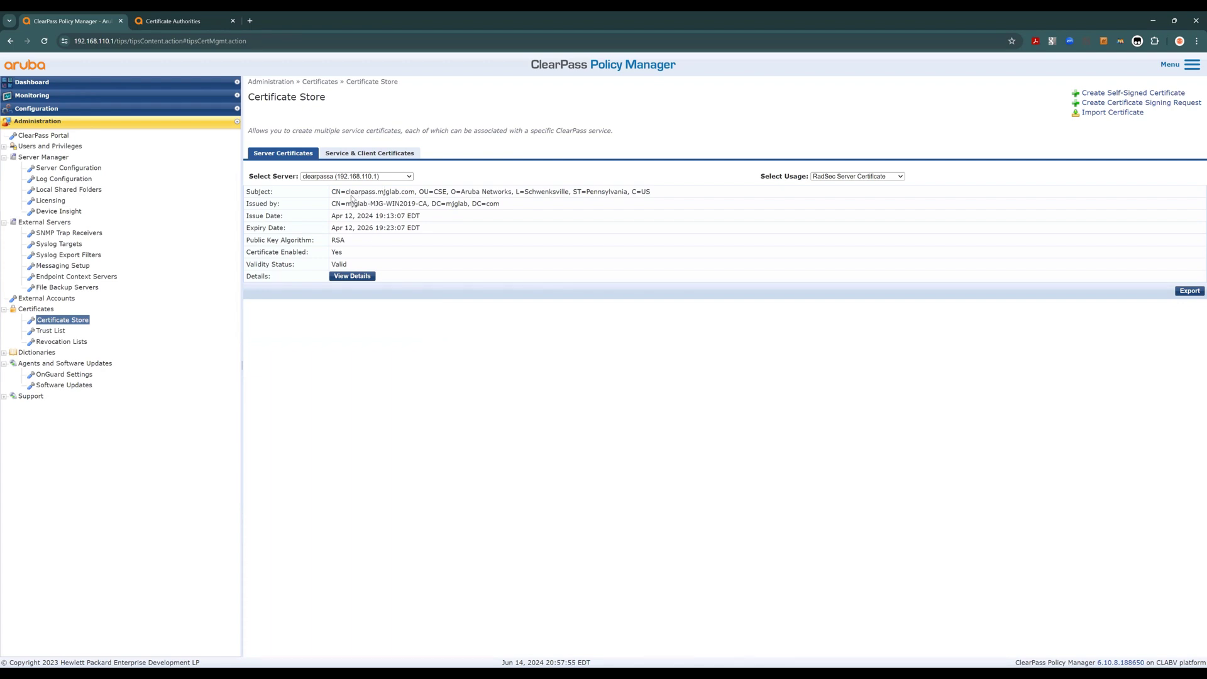
{"action": "left_click_drag", "start_coordinate": [345, 191], "coordinate": [413, 195]}
{"action": "left_click", "coordinate": [478, 354]}
- Filter the Certificate Trust List to subjects containing 'clearpass'
{"action": "left_click", "coordinate": [51, 331]}
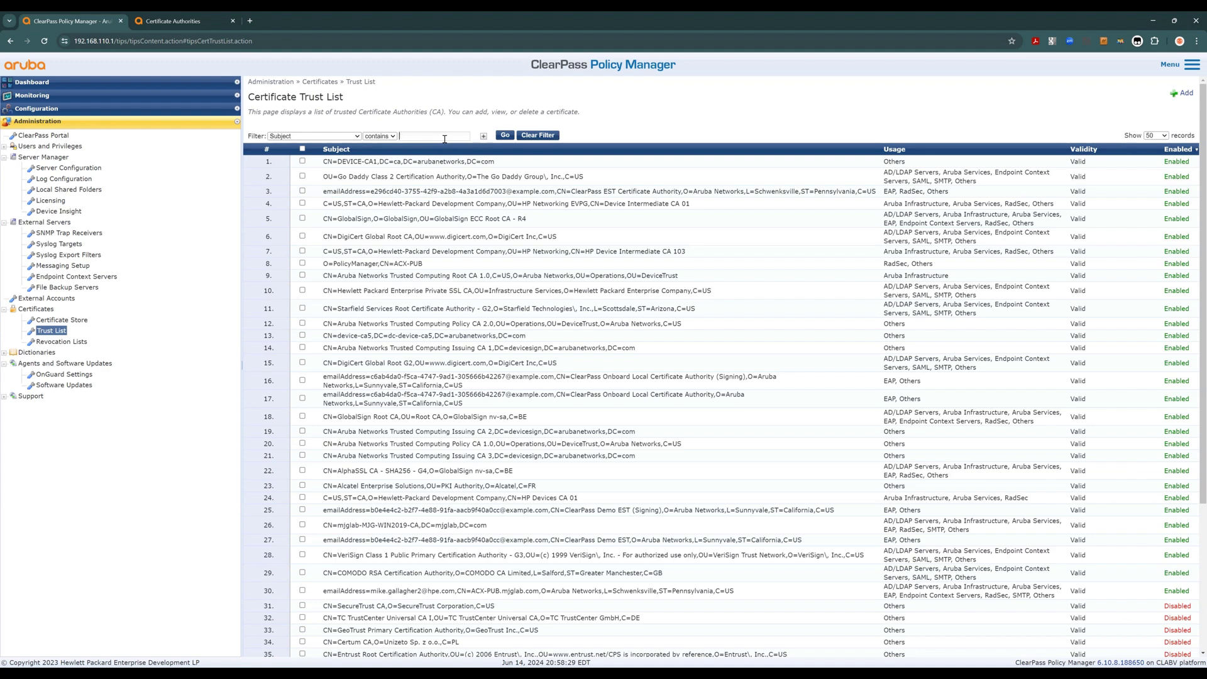
{"action": "type", "text": "clearpass"}
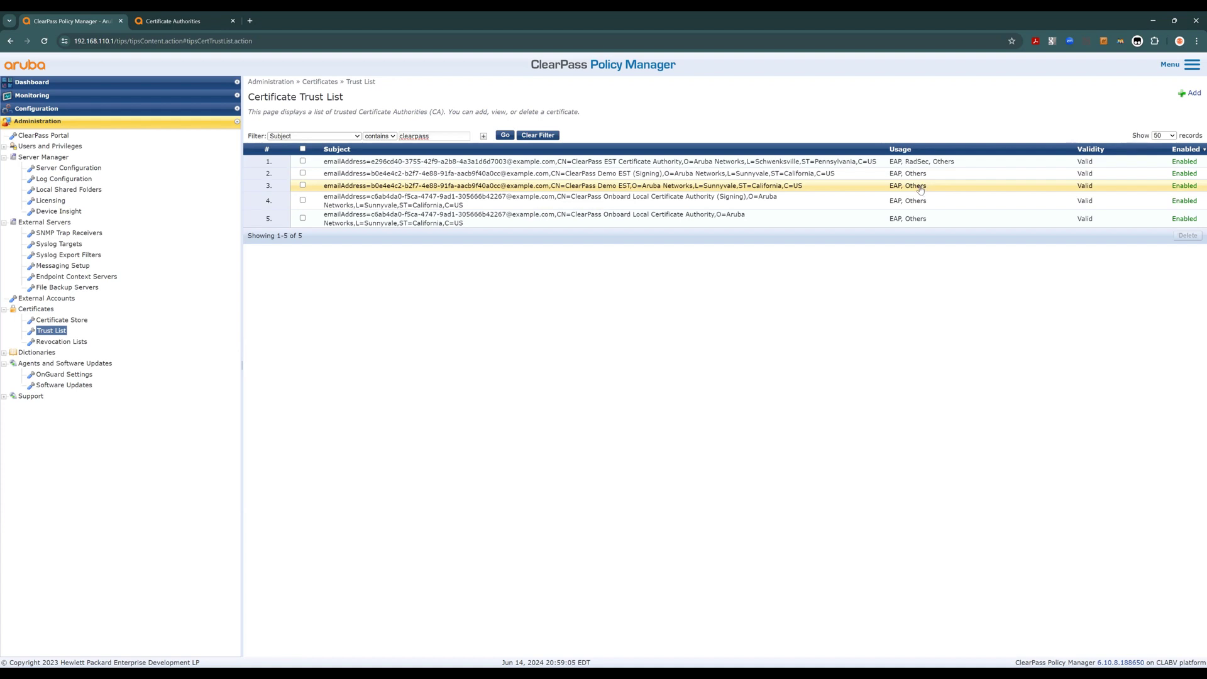
- Add RadSec to the ClearPass Demo EST certificate's usages alongside EAP and Others
{"action": "left_click", "coordinate": [920, 188]}
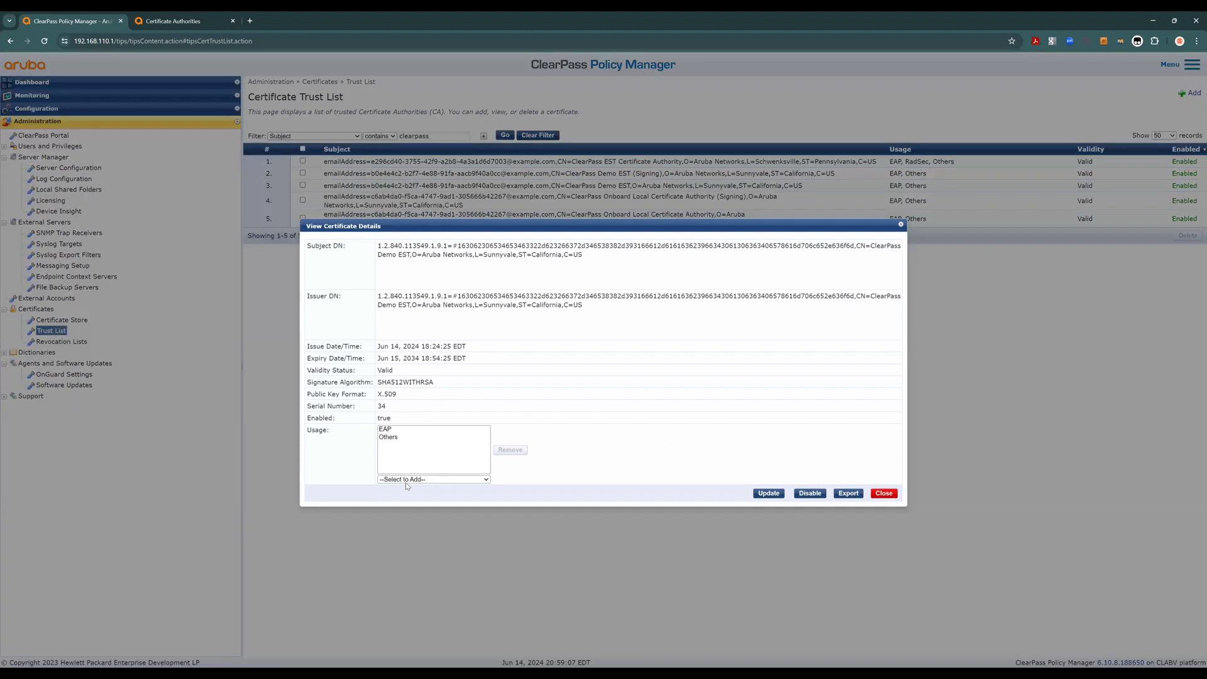
{"action": "left_click", "coordinate": [411, 516]}
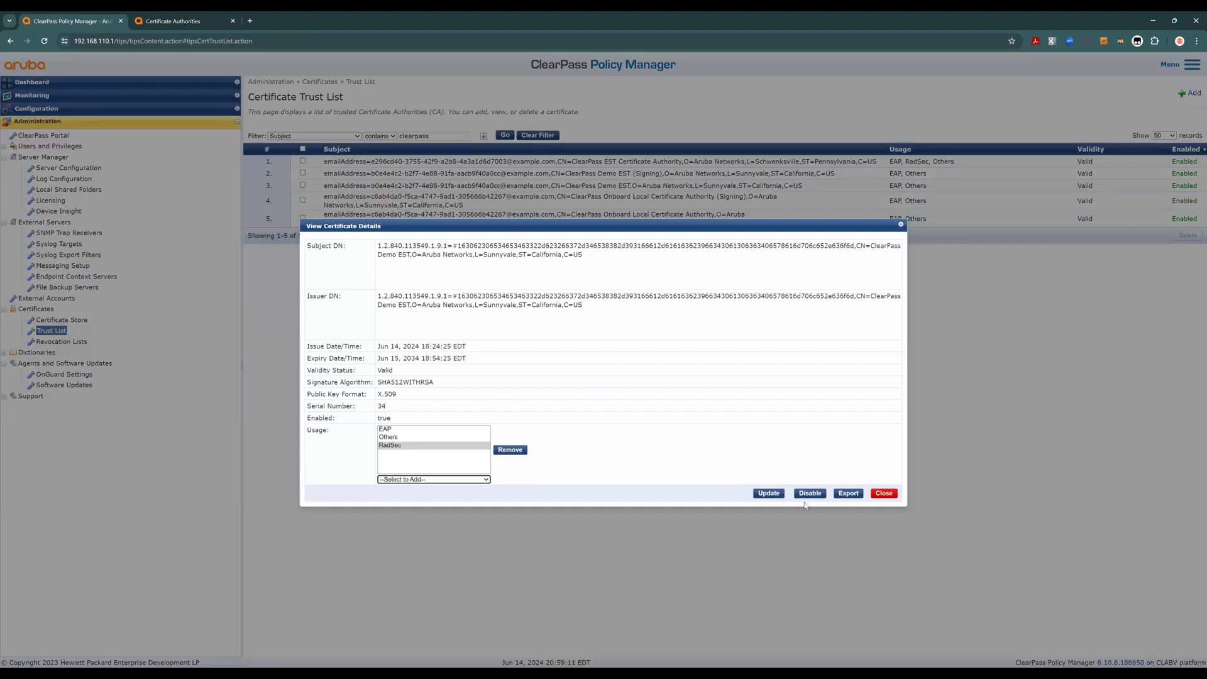
{"action": "left_click", "coordinate": [762, 494]}
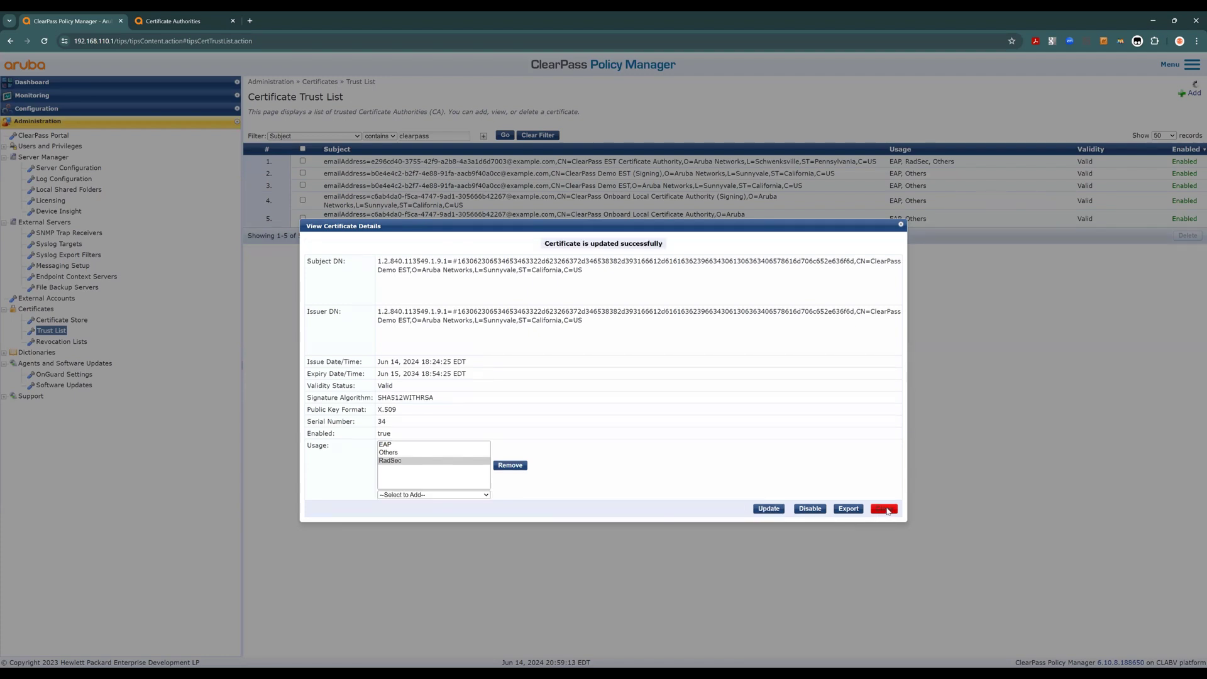
{"action": "left_click", "coordinate": [885, 509]}
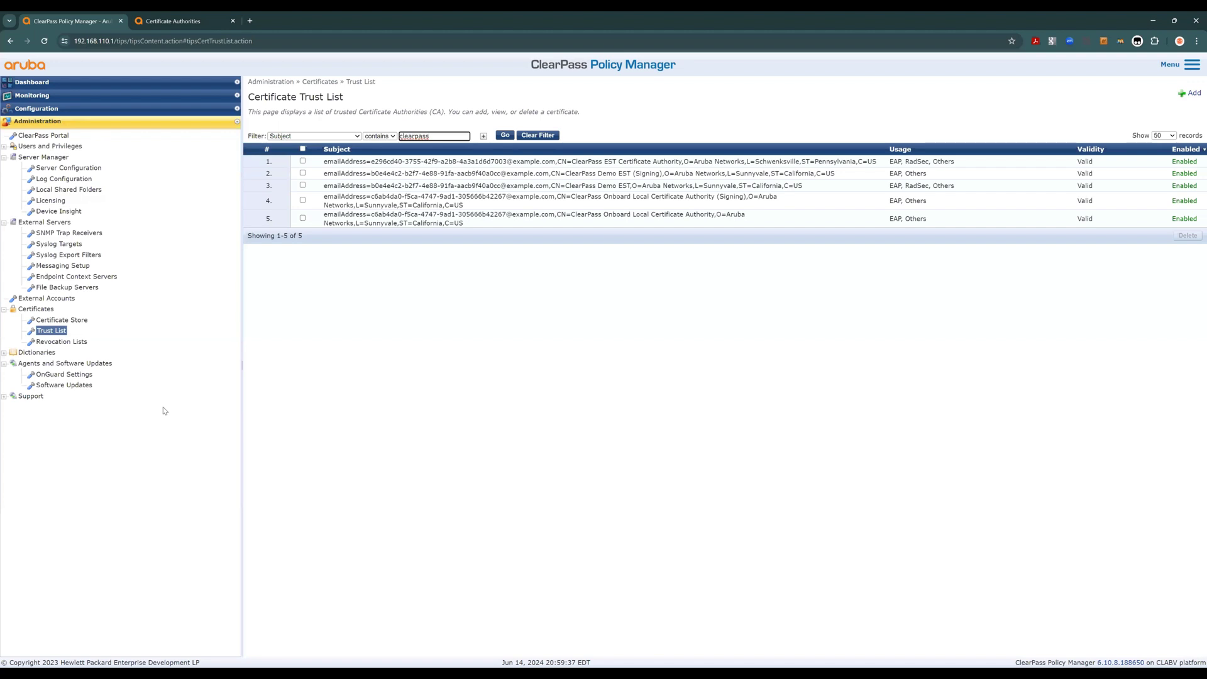
- Open network device ACX-6300-IDF1 (192.168.140.1) from Configuration > Network > Devices
{"action": "left_click", "coordinate": [68, 110]}
{"action": "left_click", "coordinate": [49, 307]}
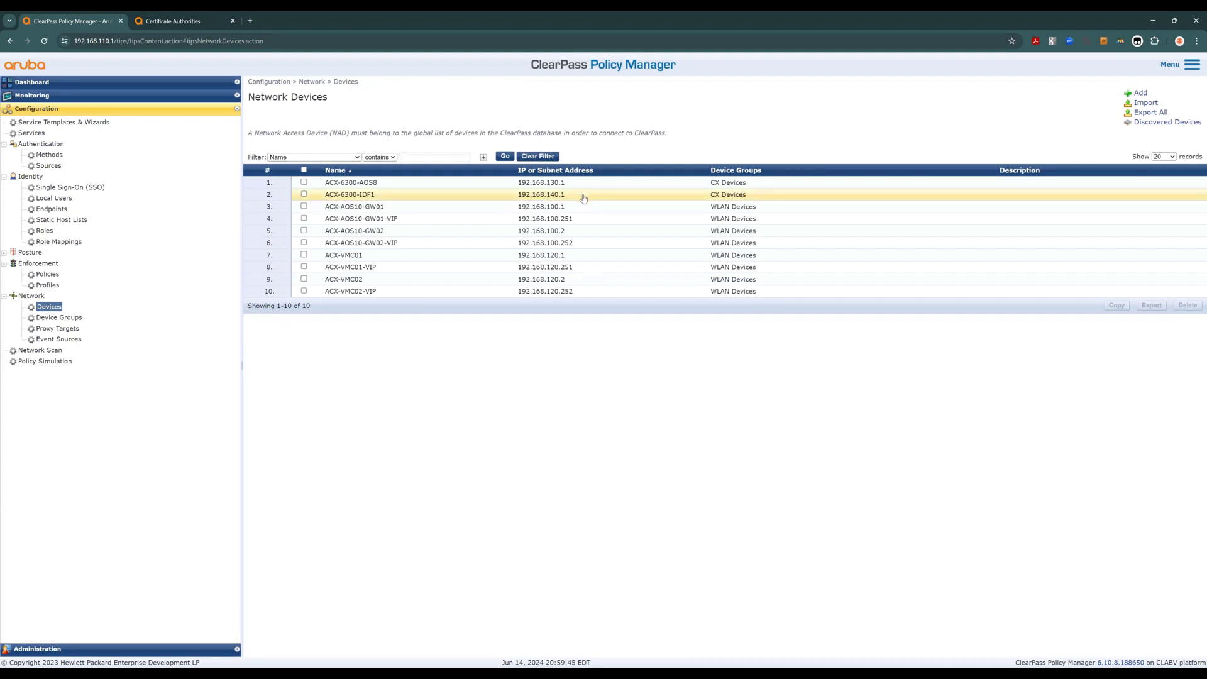
{"action": "left_click", "coordinate": [583, 198]}
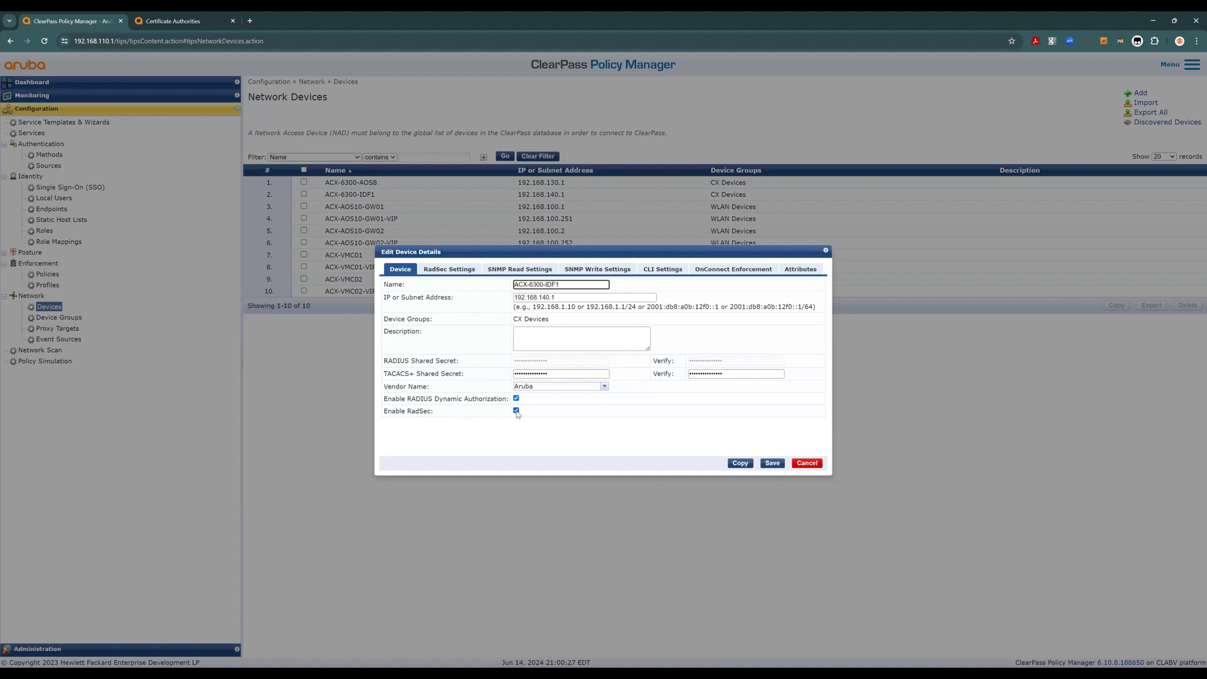
- Show ACX-6300-IDF1's RadSec Settings, with source override IP 192.168.140.1
{"action": "left_click", "coordinate": [449, 270]}
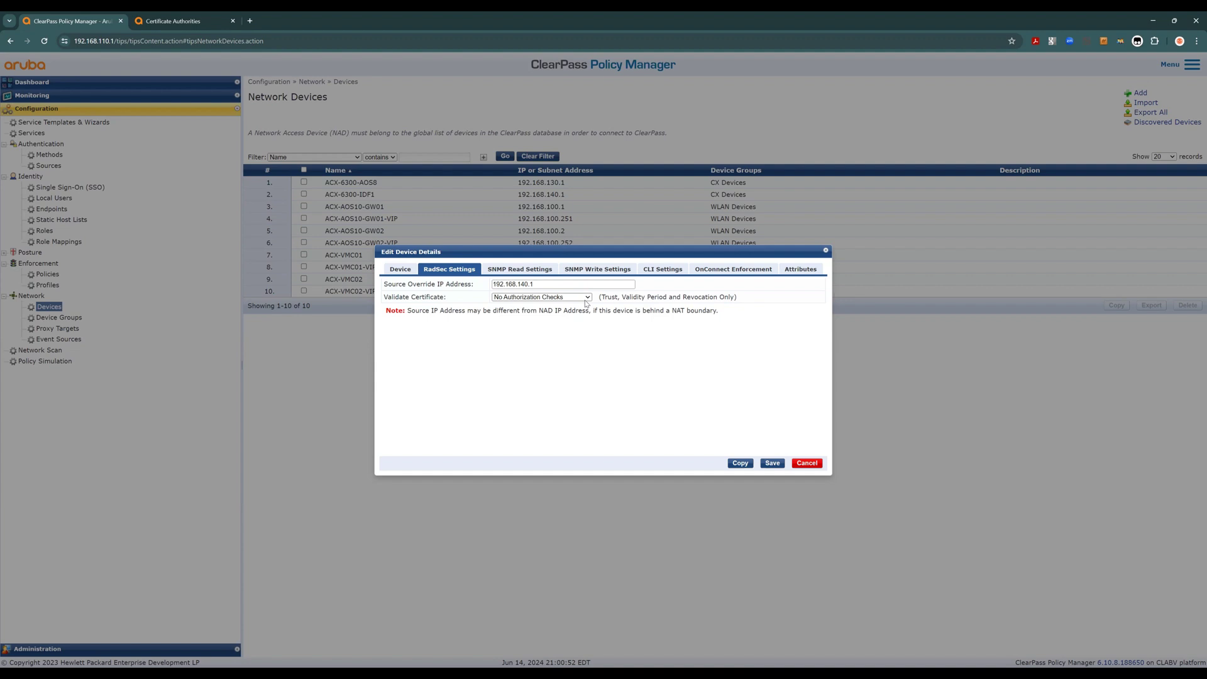
- Try RFC Compliant (Serial + Issuer) validation with the ClearPass Demo EST CA as issuer
{"action": "left_click", "coordinate": [585, 304]}
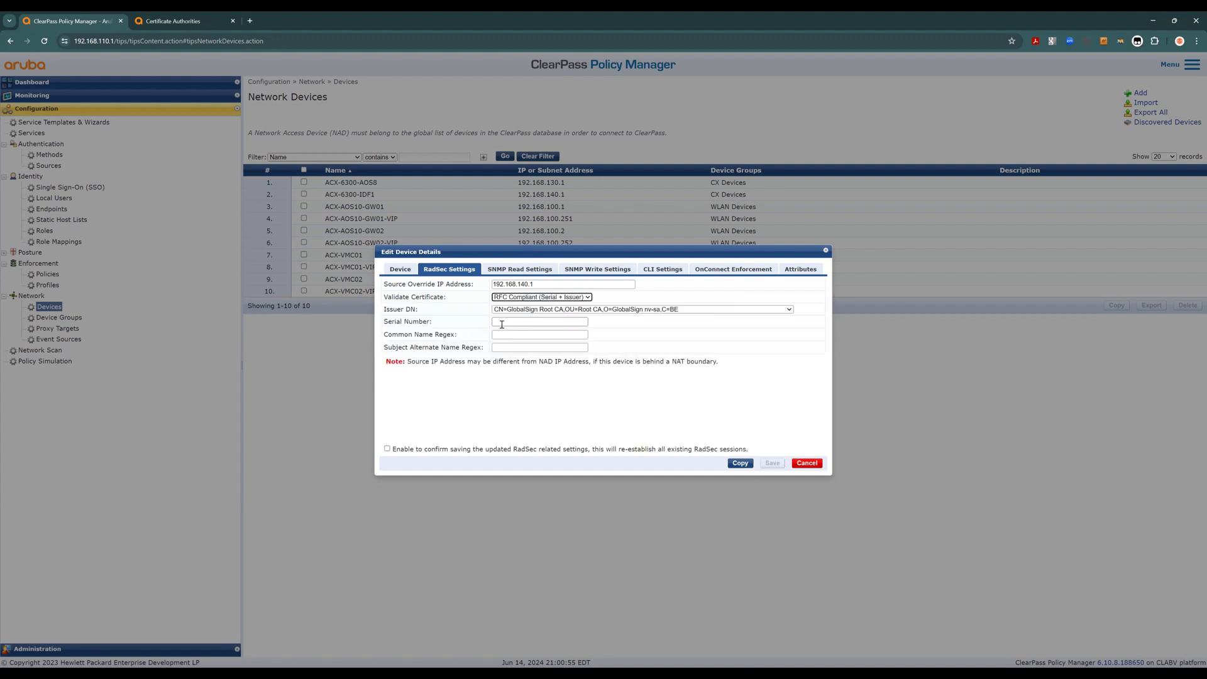
{"action": "left_click", "coordinate": [580, 314]}
{"action": "left_click", "coordinate": [603, 317]}
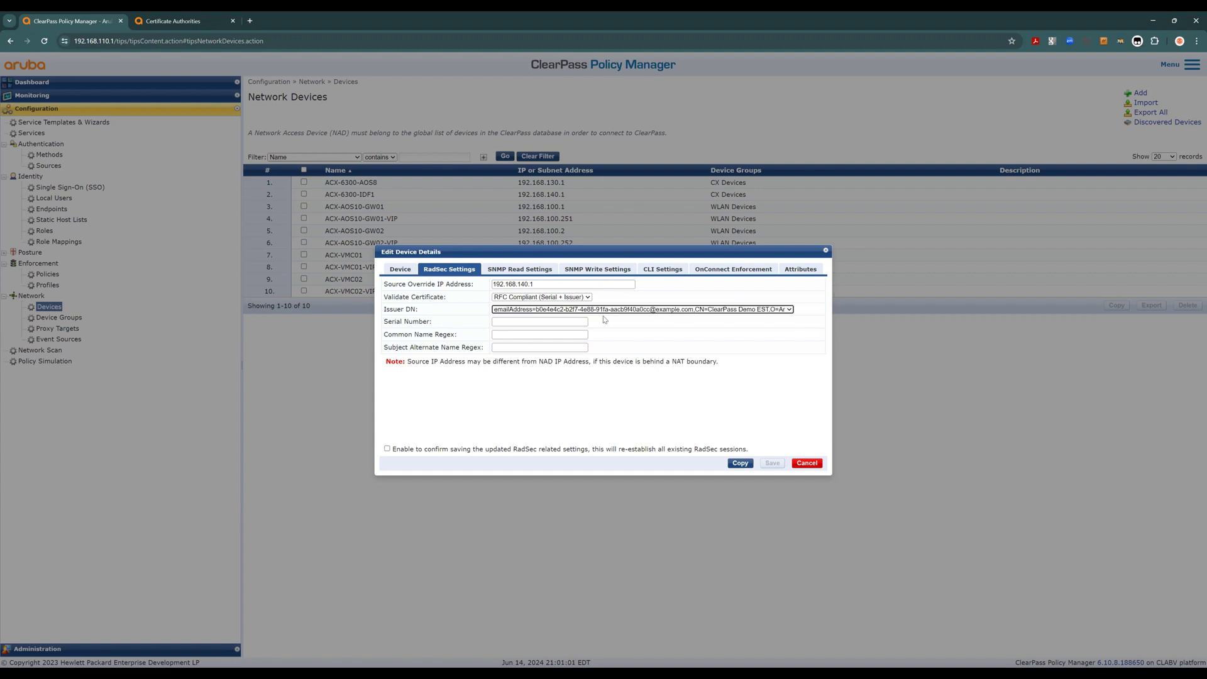
{"action": "left_click", "coordinate": [508, 321]}
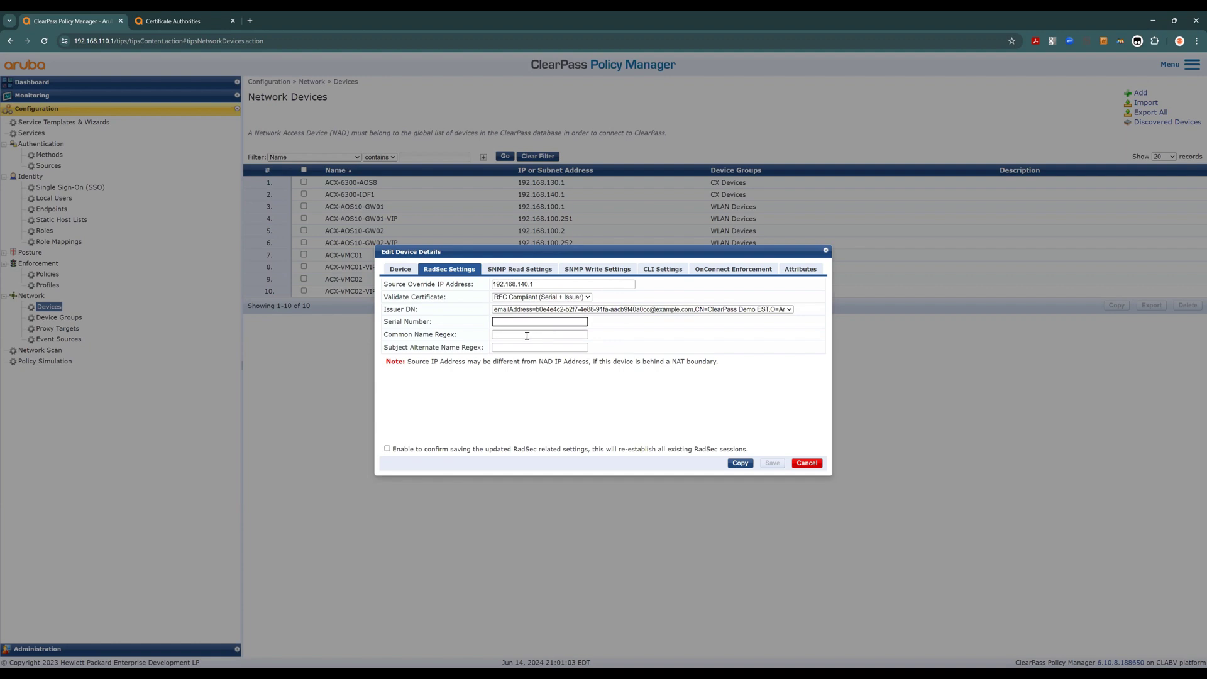
{"action": "left_click", "coordinate": [519, 338]}
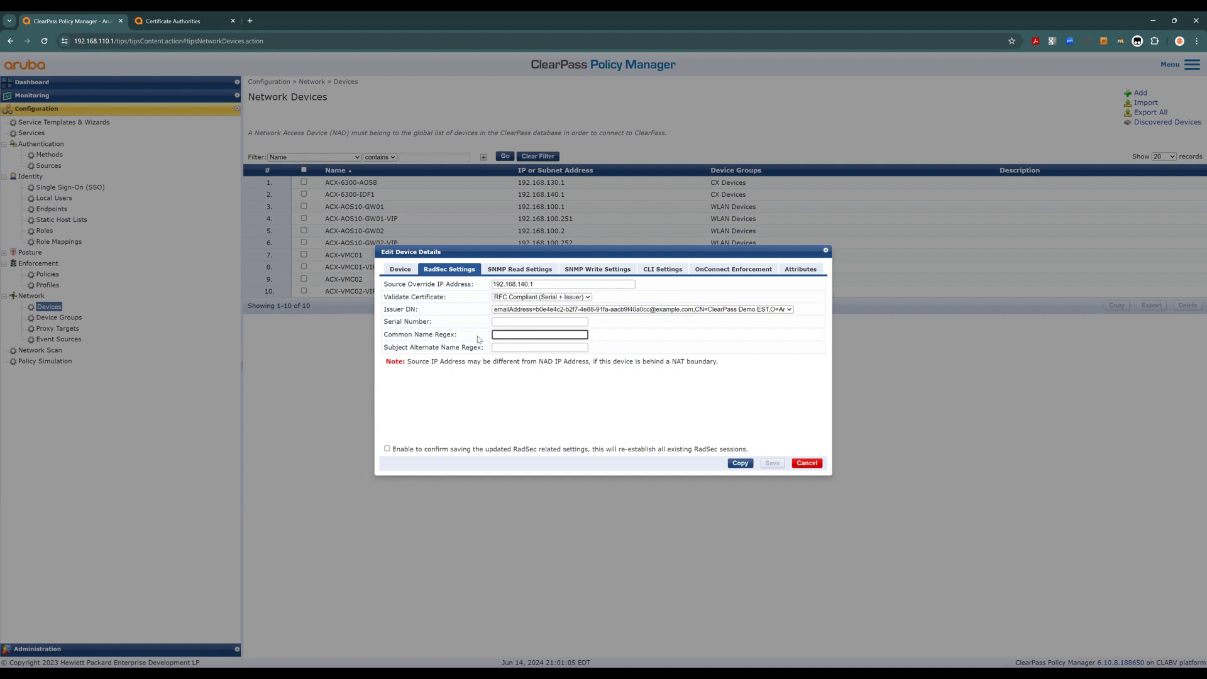
{"action": "left_click", "coordinate": [522, 349]}
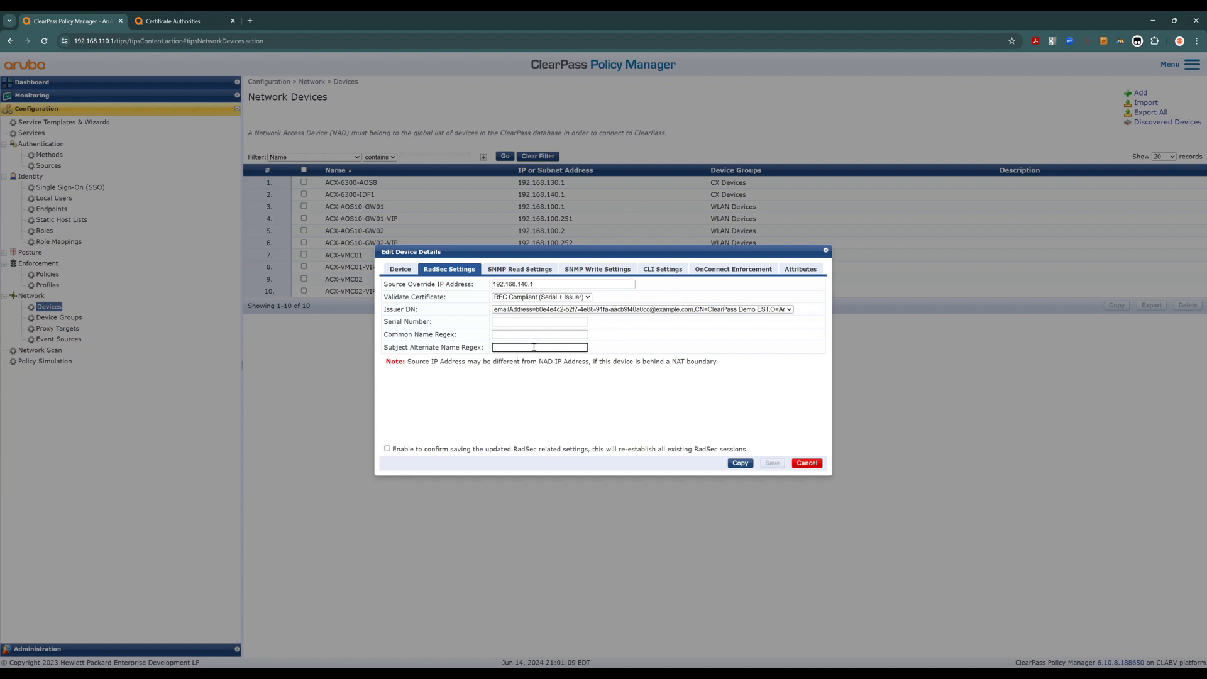
{"action": "left_click", "coordinate": [503, 322]}
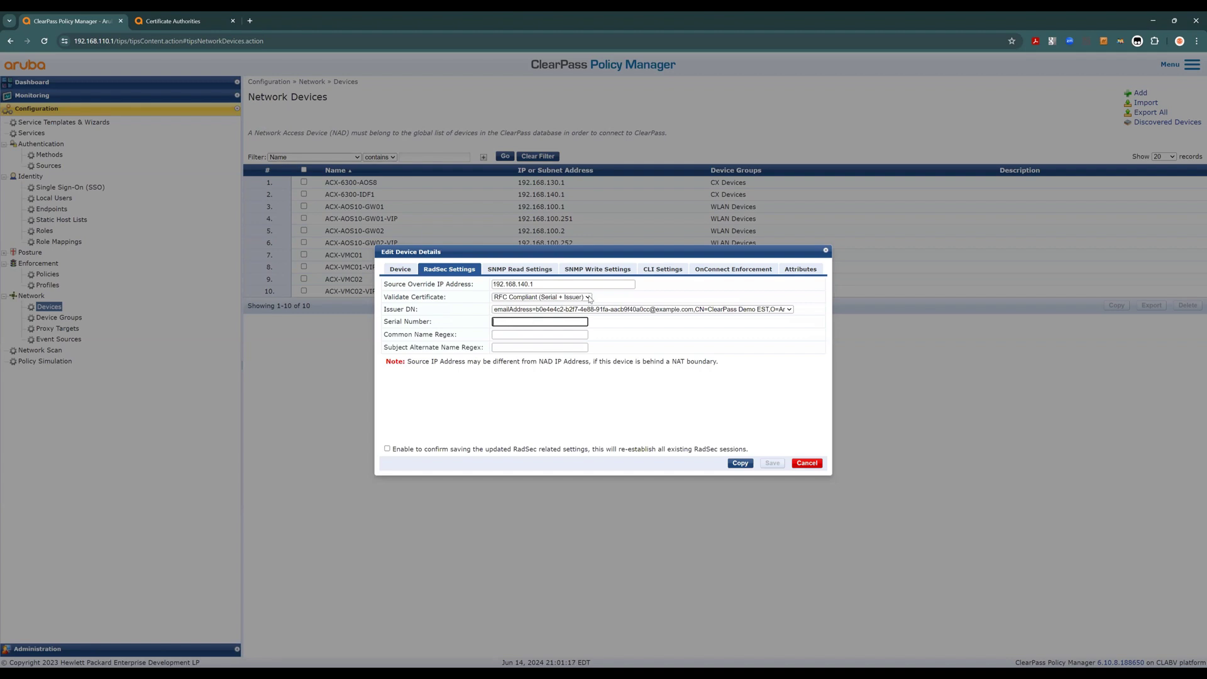
- Switch validation to Validate With CN or SAN, then cancel the dialog without saving
{"action": "left_click", "coordinate": [587, 299]}
{"action": "left_click", "coordinate": [531, 308]}
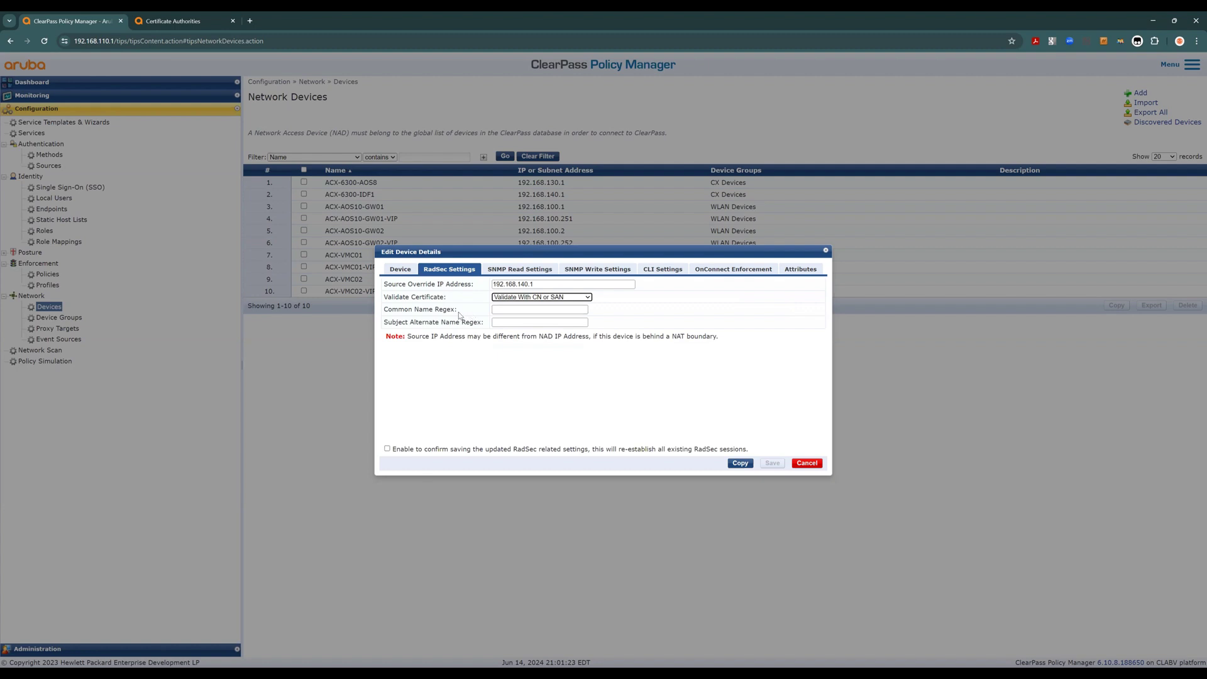
{"action": "left_click", "coordinate": [497, 308]}
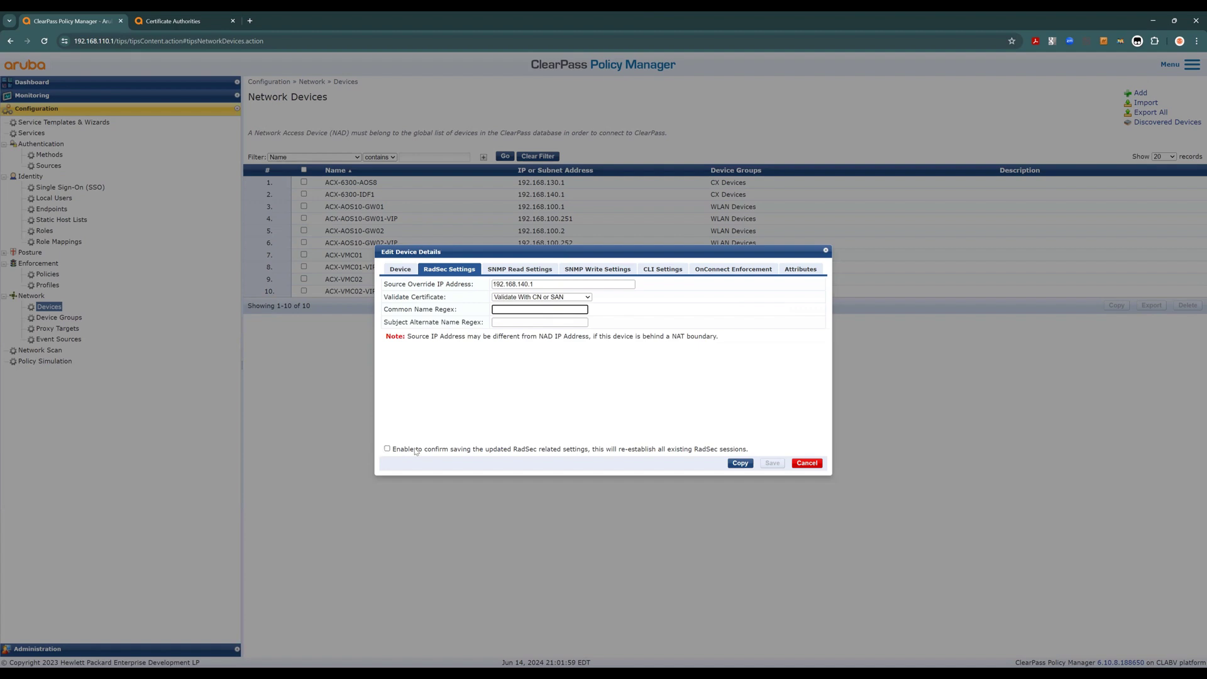
{"action": "left_click", "coordinate": [806, 465]}
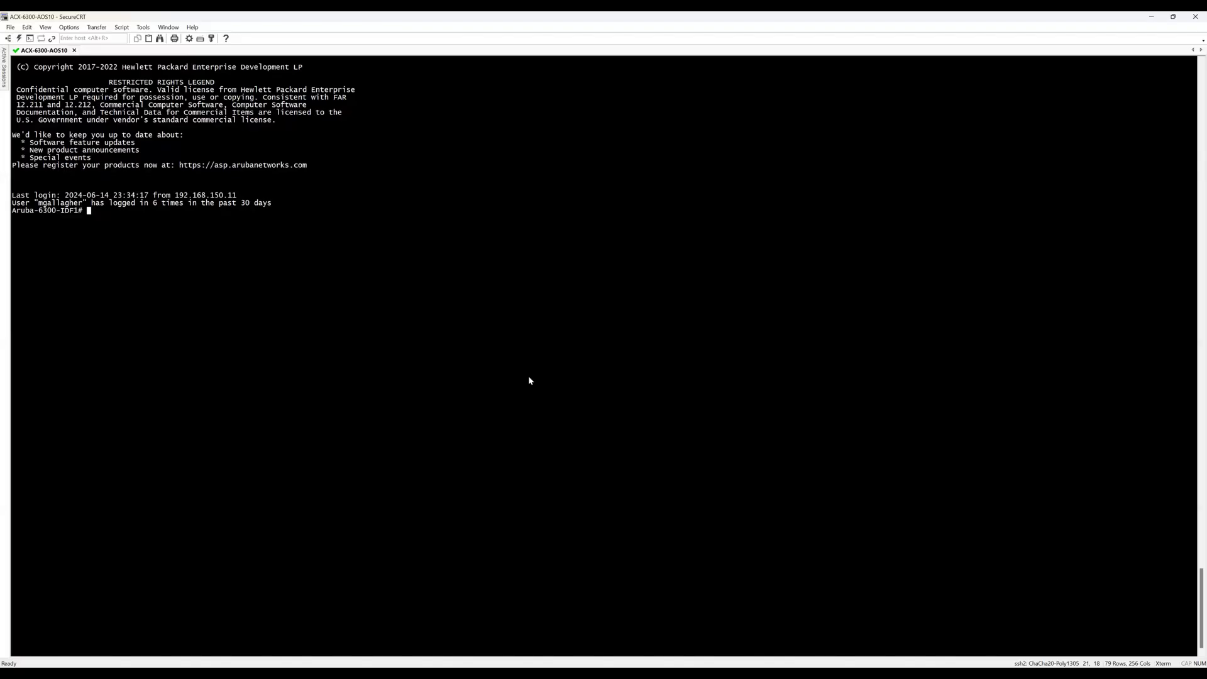
- Run 'sh cry pki certificate' to list the switch's PKI certificates
{"action": "key", "text": "Return"}
{"action": "key", "text": "Return"}
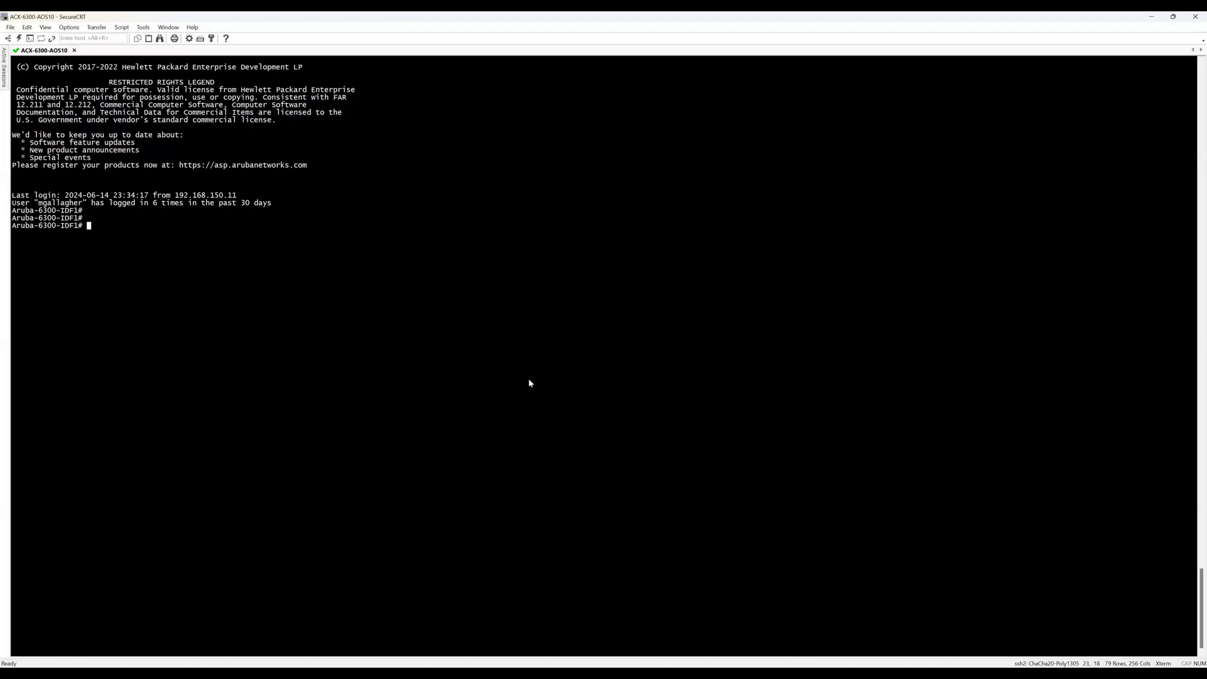
{"action": "type", "text": "sh cry pki certificate"}
{"action": "key", "text": "Return"}
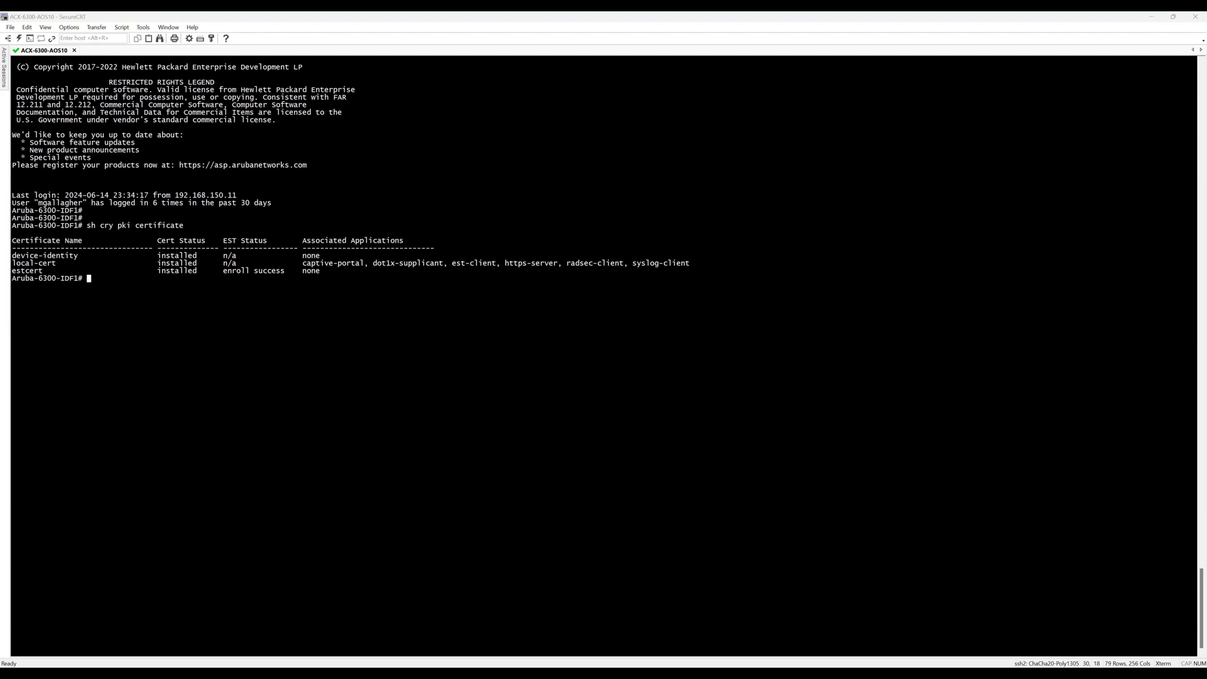
- Enter 'config t' and stage the RadSec commands in the multi-line paste dialog for review
{"action": "left_click", "coordinate": [327, 30]}
{"action": "type", "text": "config t"}
{"action": "key", "text": "Return"}
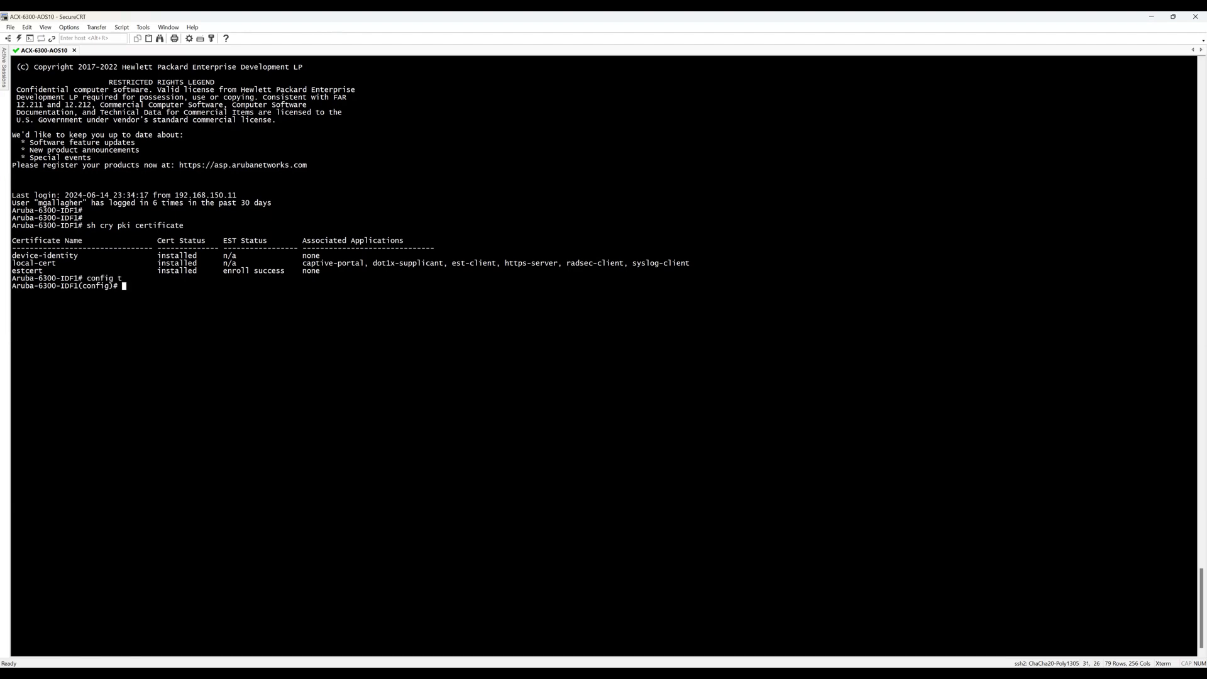
{"action": "right_click", "coordinate": [402, 347]}
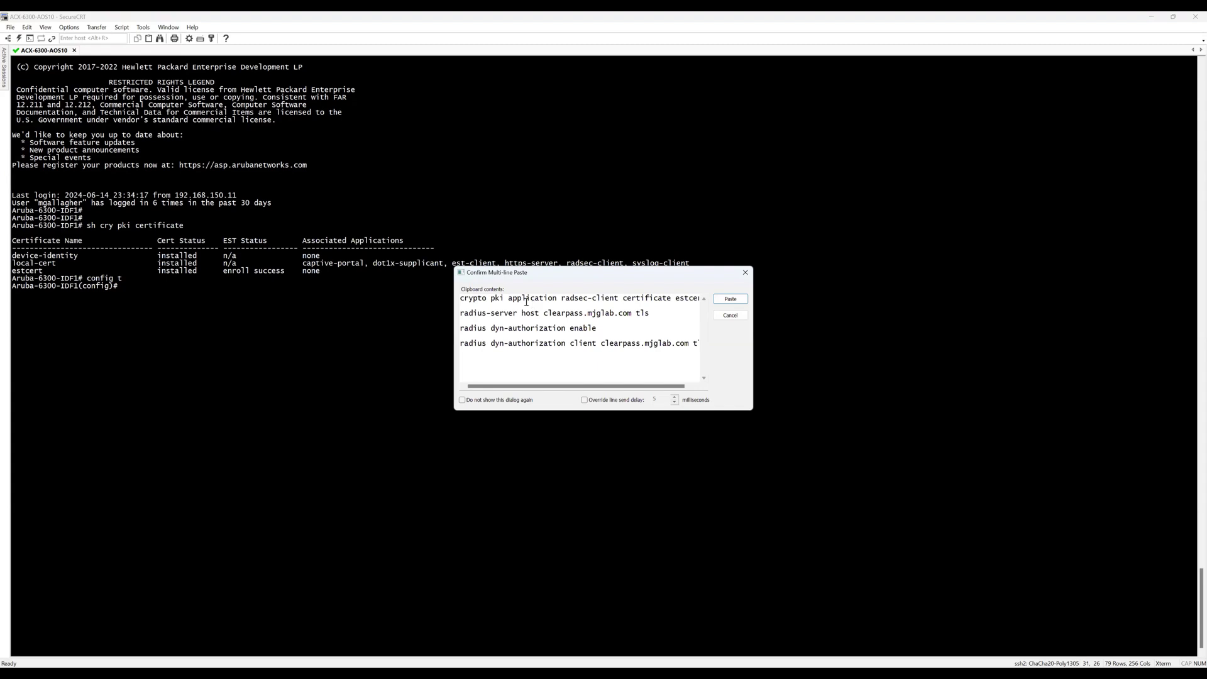
{"action": "left_click_drag", "start_coordinate": [512, 298], "coordinate": [720, 302]}
{"action": "key", "text": "Home"}
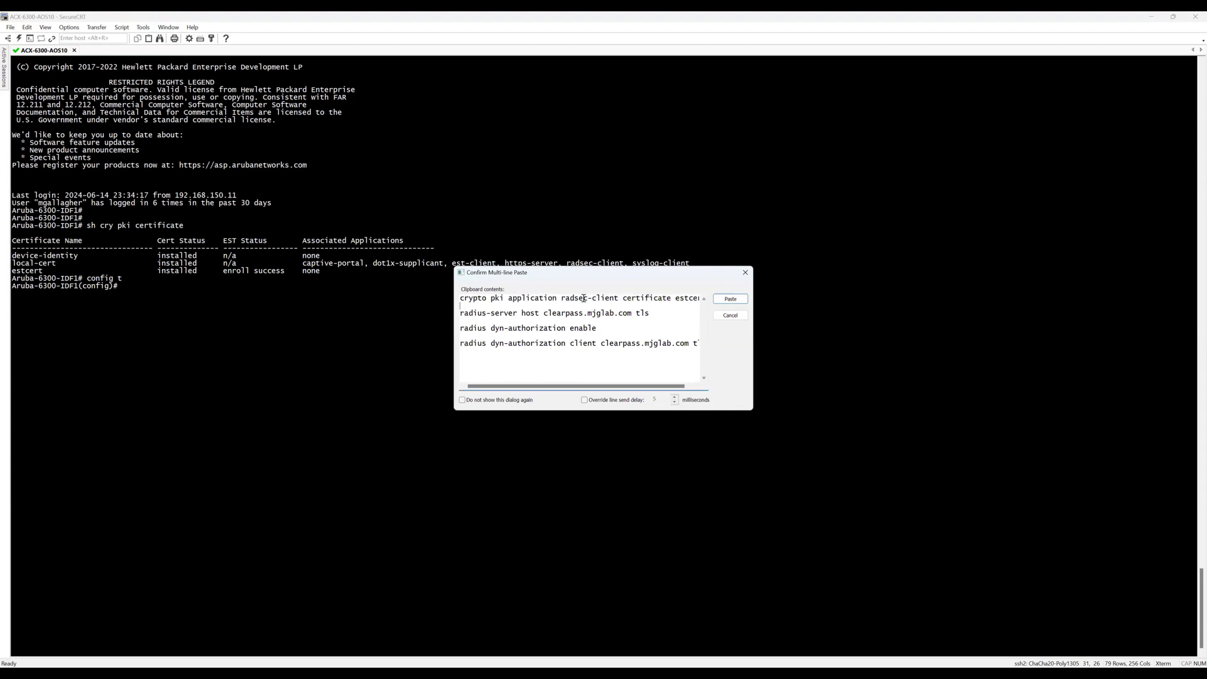
{"action": "left_click_drag", "start_coordinate": [544, 311], "coordinate": [651, 315]}
{"action": "left_click", "coordinate": [646, 321]}
{"action": "left_click_drag", "start_coordinate": [569, 332], "coordinate": [704, 347]}
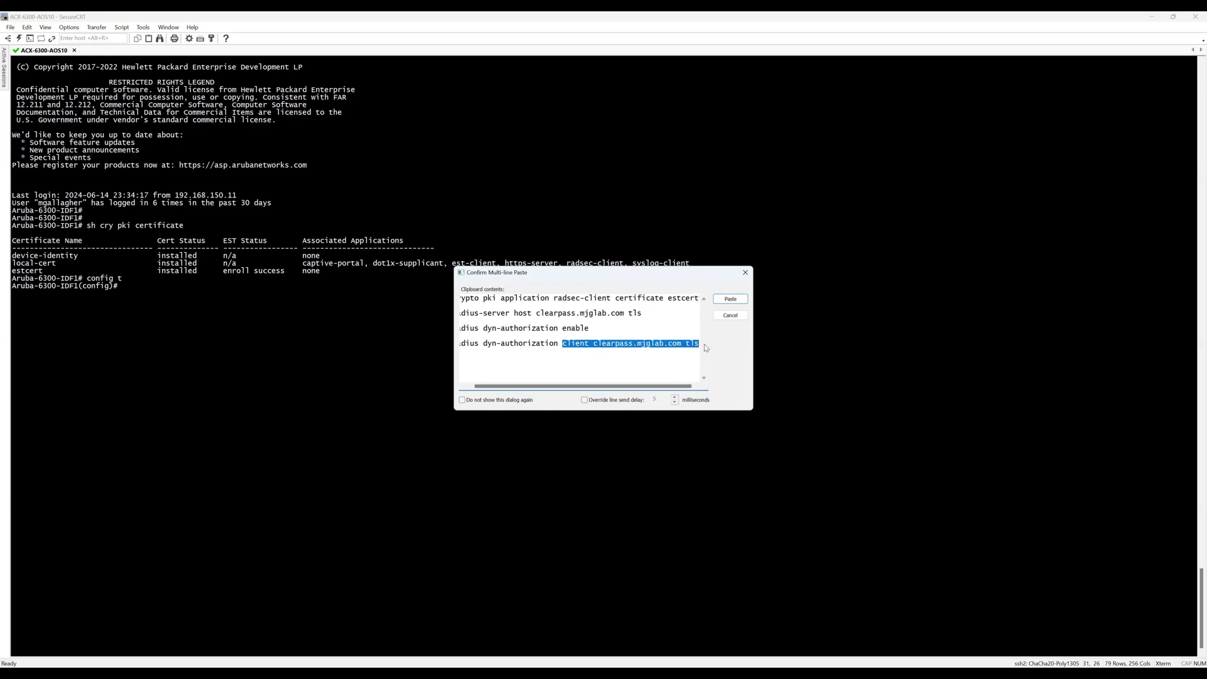
- Apply the pasted RadSec commands, exit config mode, and save with 'wr mem'
{"action": "left_click", "coordinate": [729, 299]}
{"action": "type", "text": "exit"}
{"action": "key", "text": "Return"}
{"action": "type", "text": "wr mem"}
{"action": "key", "text": "Return"}
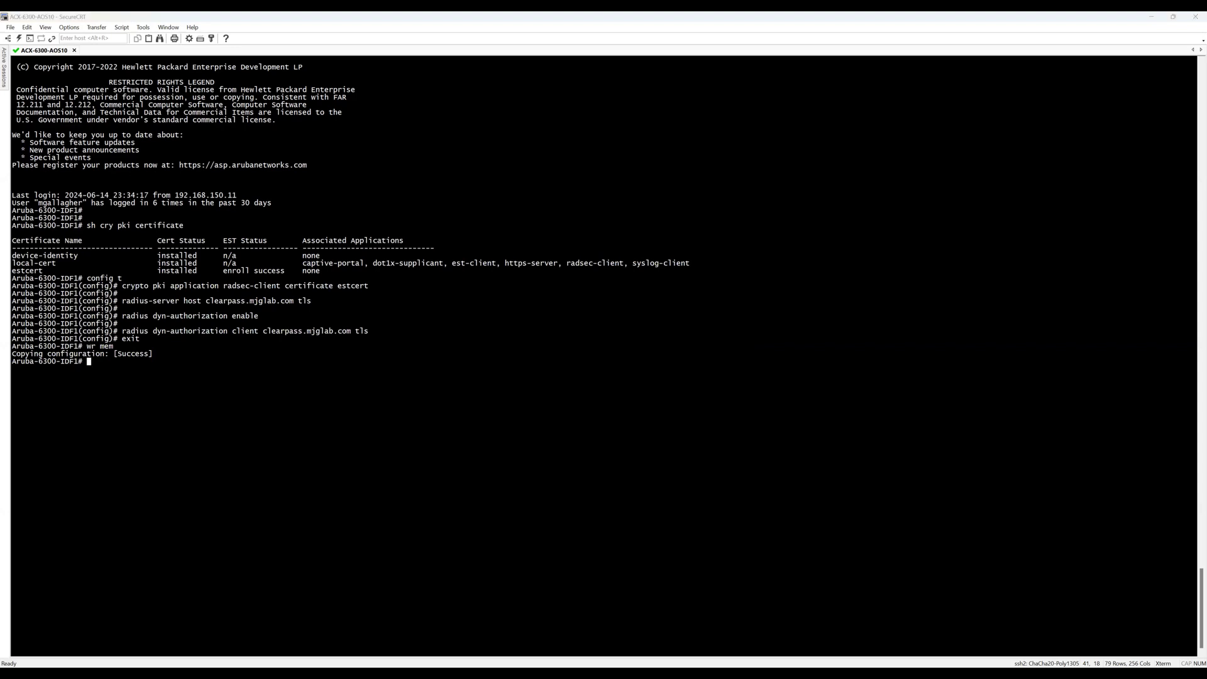
- Run 'sh radius-server detail' and confirm tls_connection_established with clearpass.mjglab.com
{"action": "right_click", "coordinate": [363, 414]}
{"action": "key", "text": "Return"}
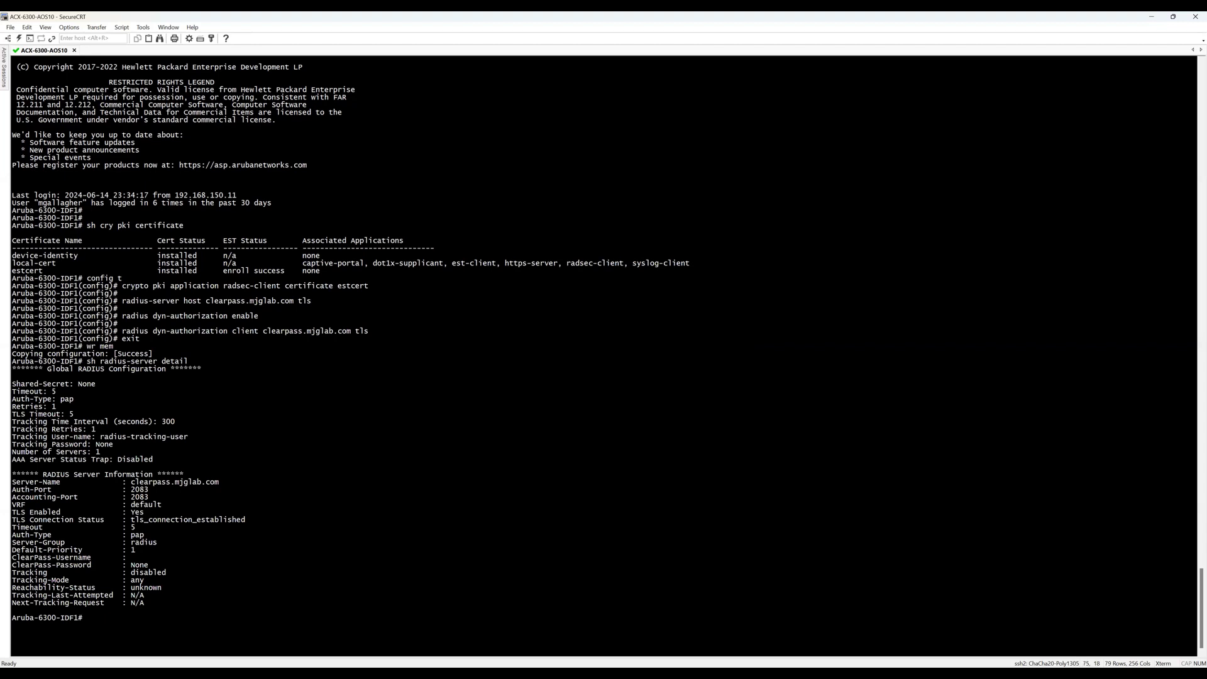
{"action": "left_click_drag", "start_coordinate": [132, 482], "coordinate": [219, 483]}
{"action": "left_click", "coordinate": [195, 503]}
{"action": "left_click_drag", "start_coordinate": [132, 520], "coordinate": [251, 514]}
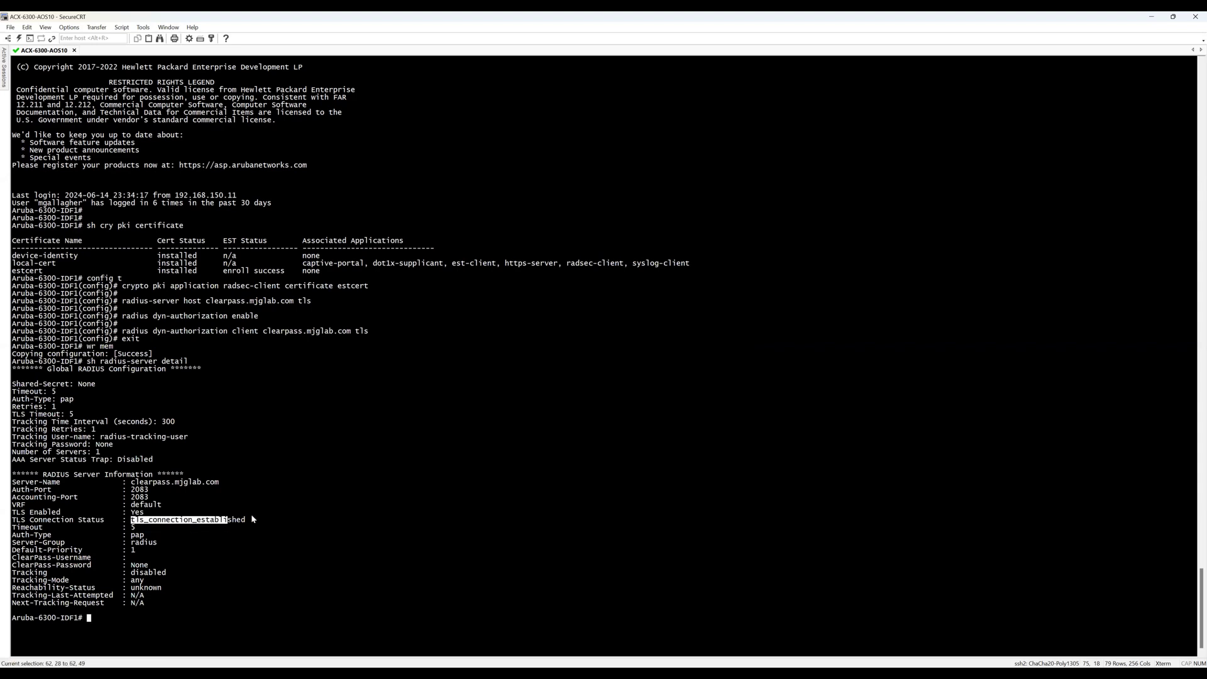
{"action": "left_click", "coordinate": [285, 511]}
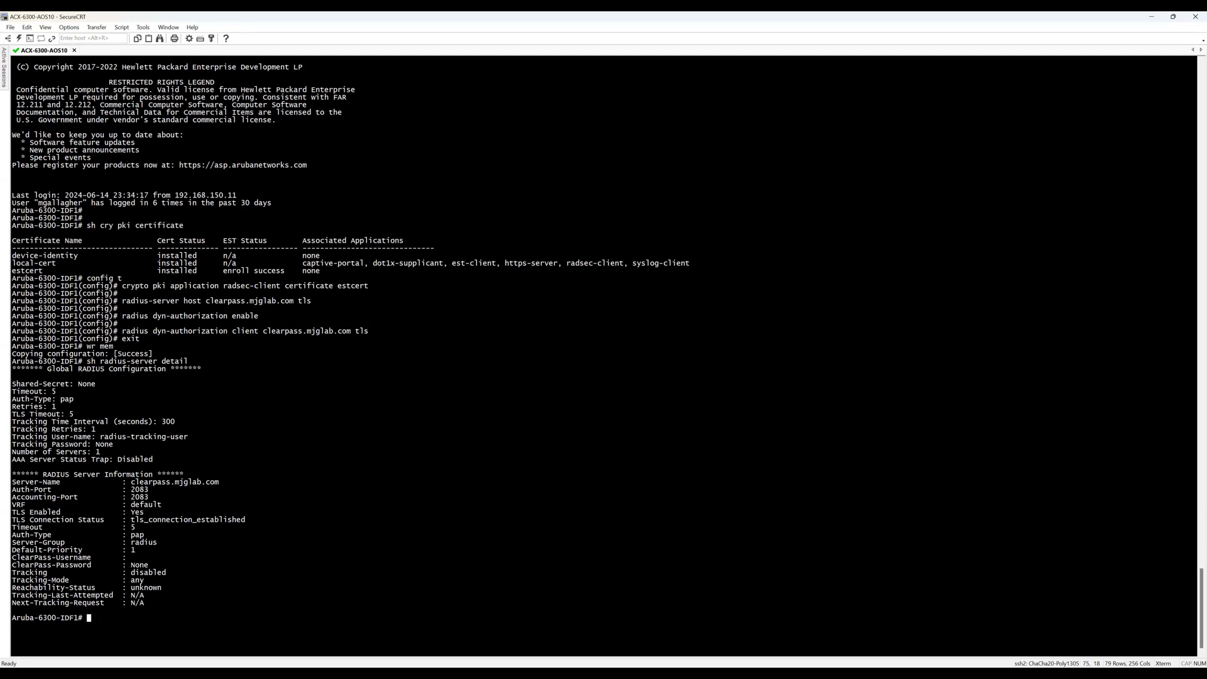
{"action": "key", "text": "alt+Tab"}
- Check the latest RadSec Service event showing TLS client 192.168.140.1 up
{"action": "left_click", "coordinate": [32, 95]}
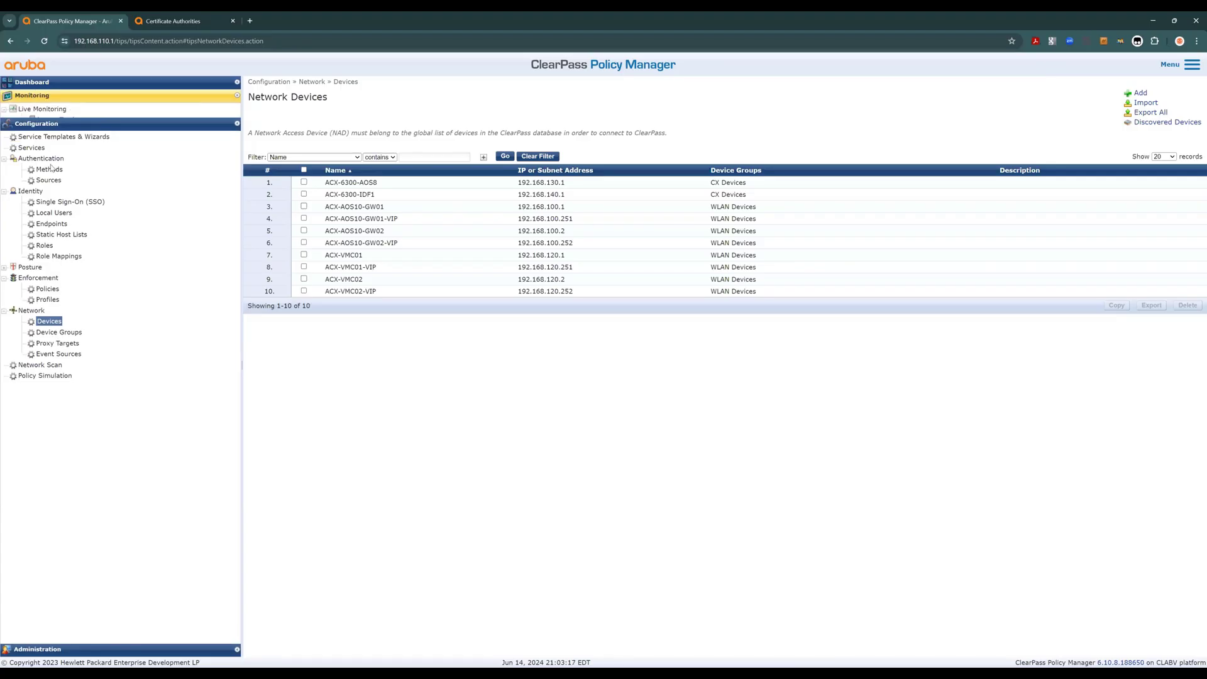
{"action": "left_click", "coordinate": [39, 196]}
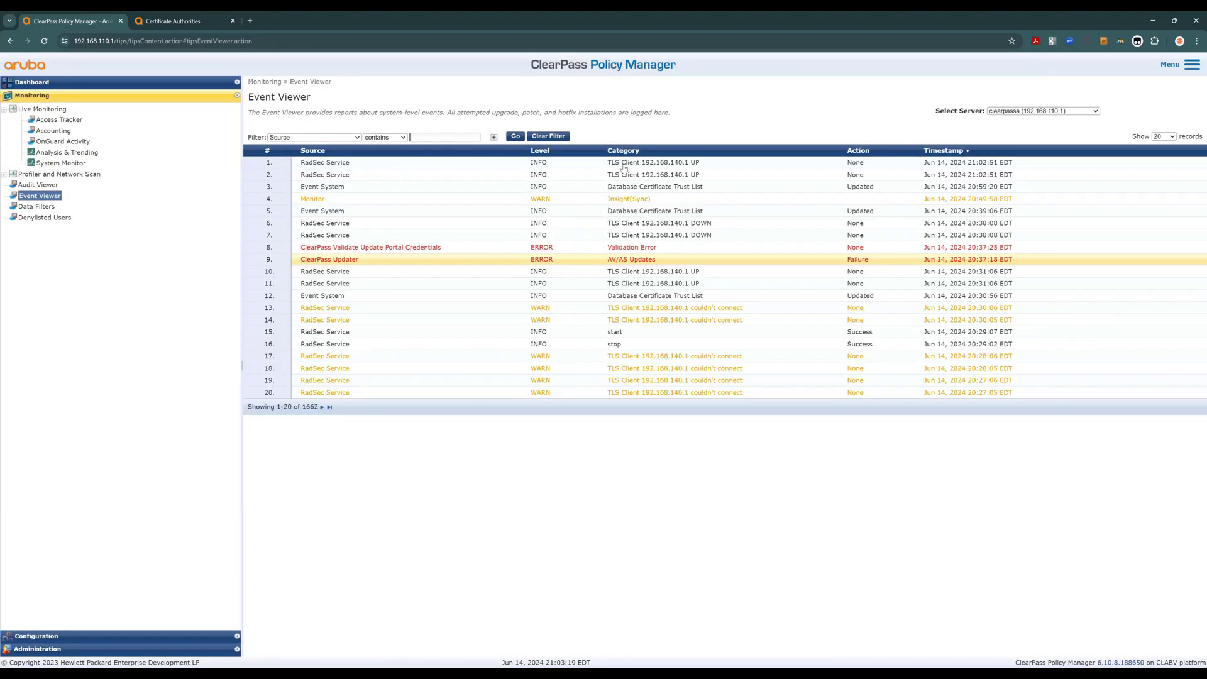
{"action": "left_click", "coordinate": [621, 167]}
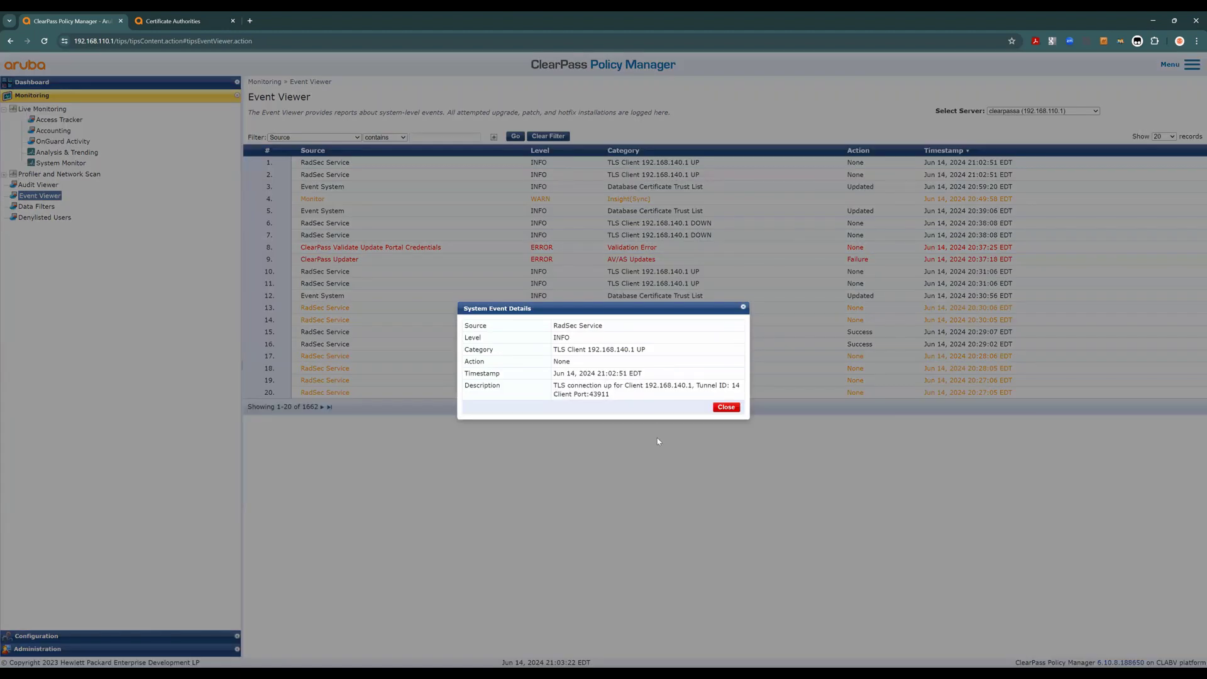
{"action": "triple_click", "coordinate": [657, 402]}
{"action": "left_click", "coordinate": [676, 433]}
{"action": "left_click", "coordinate": [724, 408]}
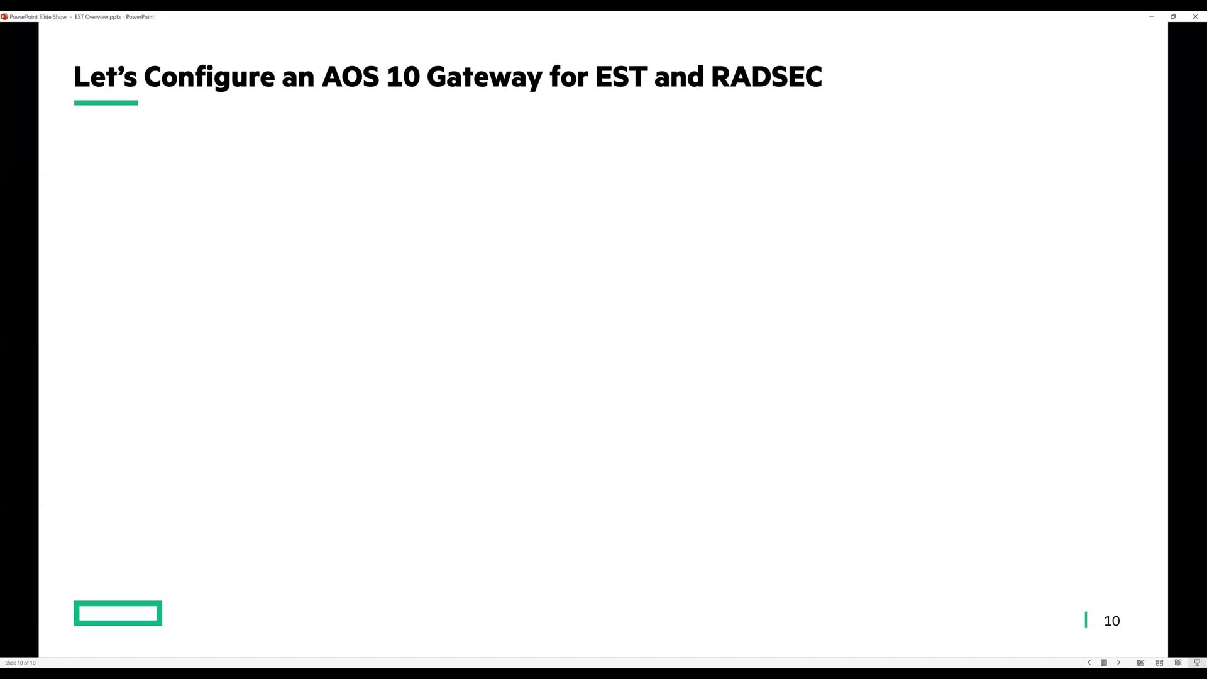
- Reveal the Tasks on the Gateway and Tasks on ClearPass bullets on slide 10
{"action": "key", "text": "Right"}
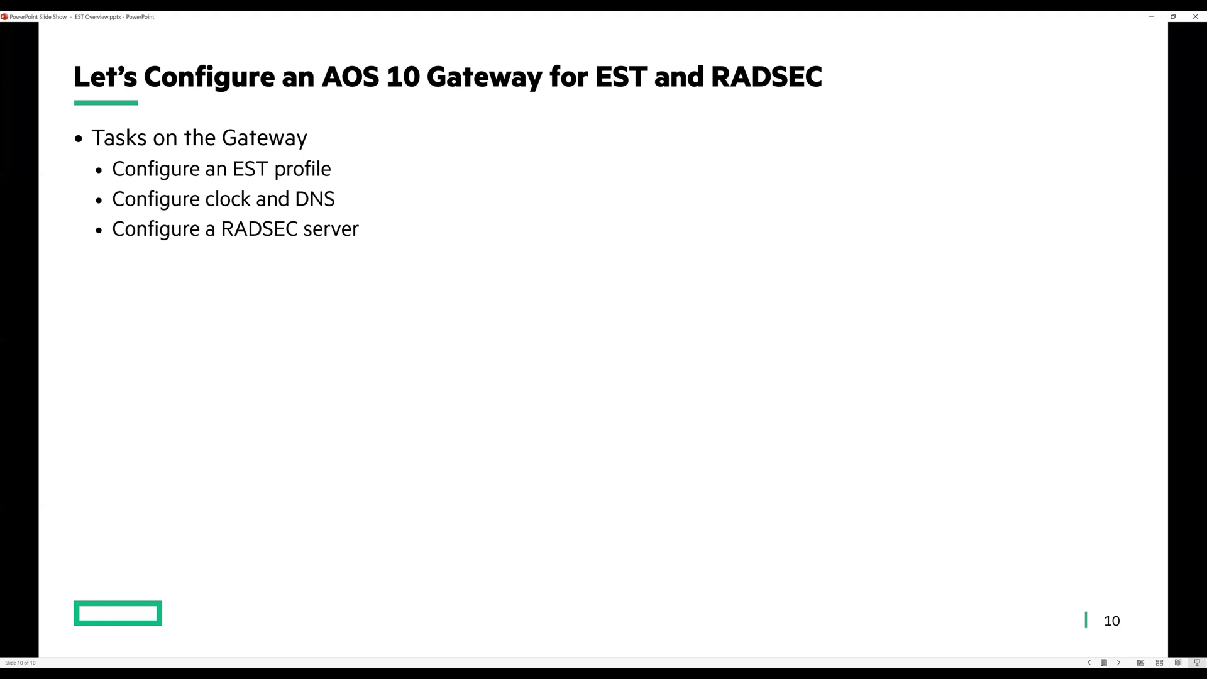
{"action": "key", "text": "Right"}
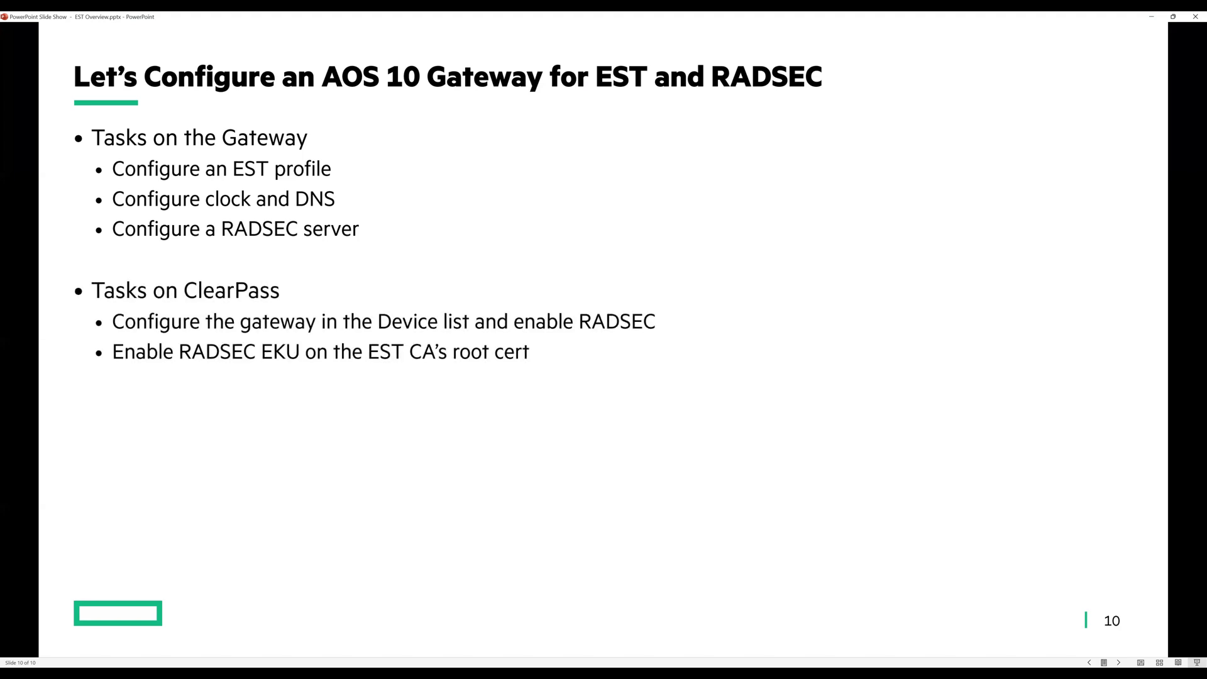
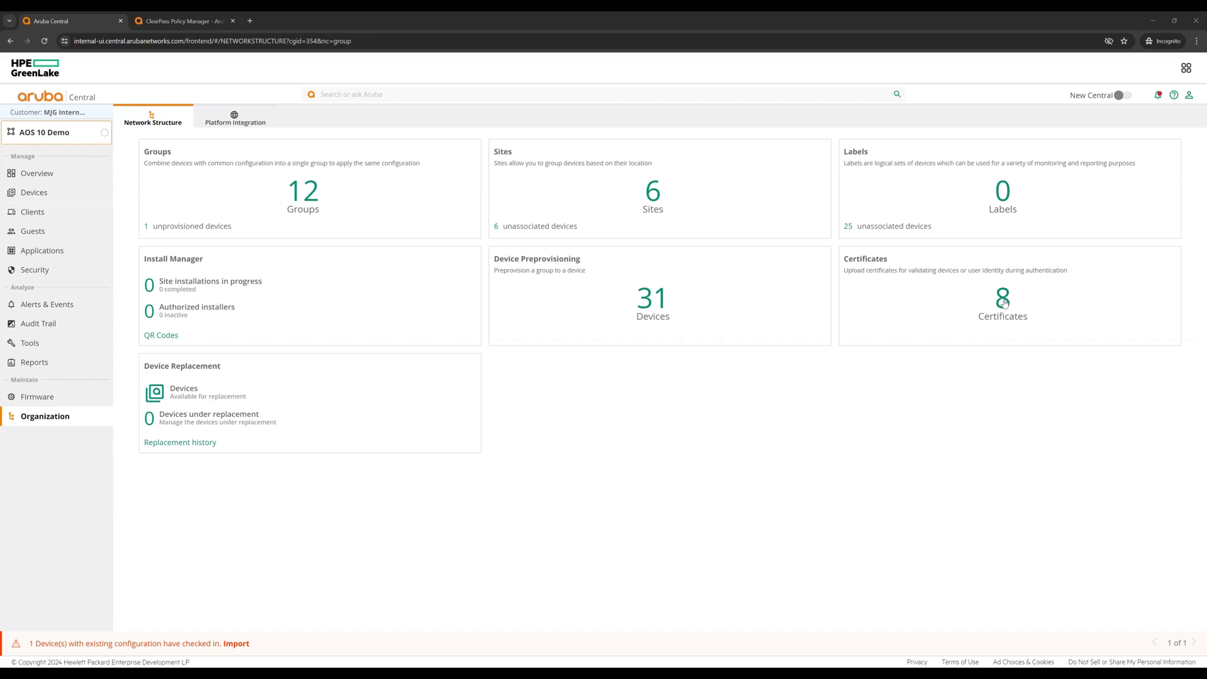
- List the stored certificates ten per page and select the Win2019 certificate
{"action": "left_click", "coordinate": [1004, 302]}
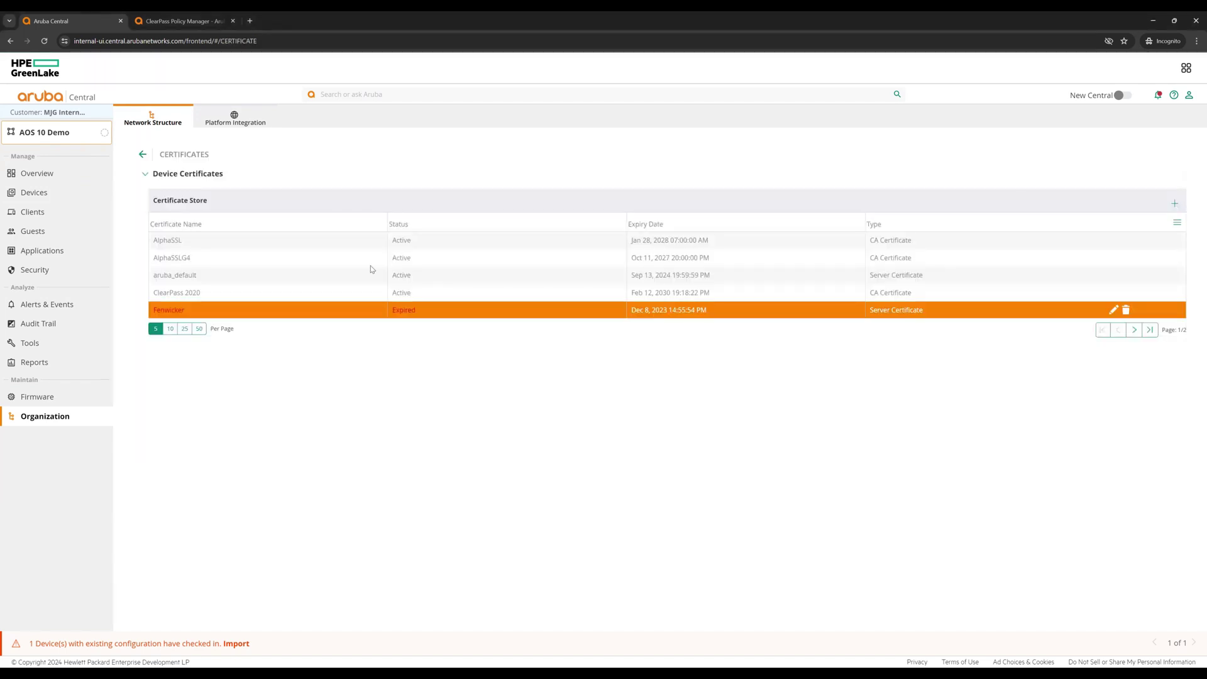
{"action": "left_click", "coordinate": [170, 328]}
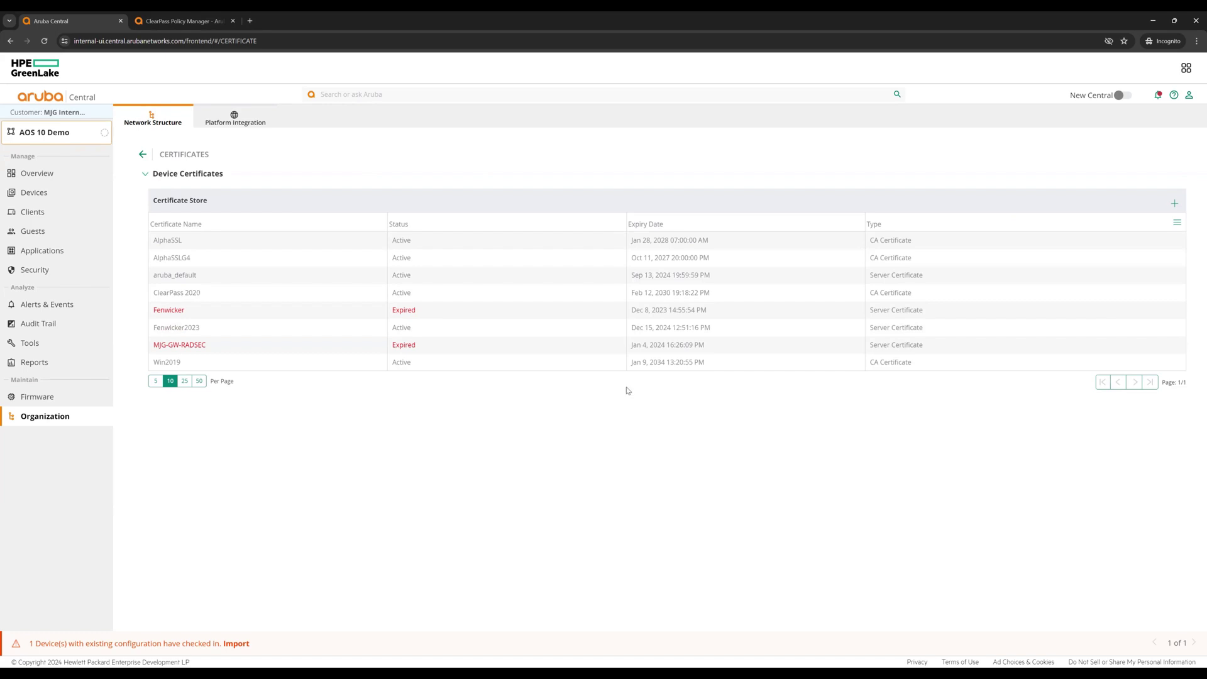
{"action": "left_click", "coordinate": [344, 361]}
- Start adding Win2019-2 as a DER CA certificate from WindowsServerRootCA.cer, then cancel it
{"action": "left_click", "coordinate": [1175, 204]}
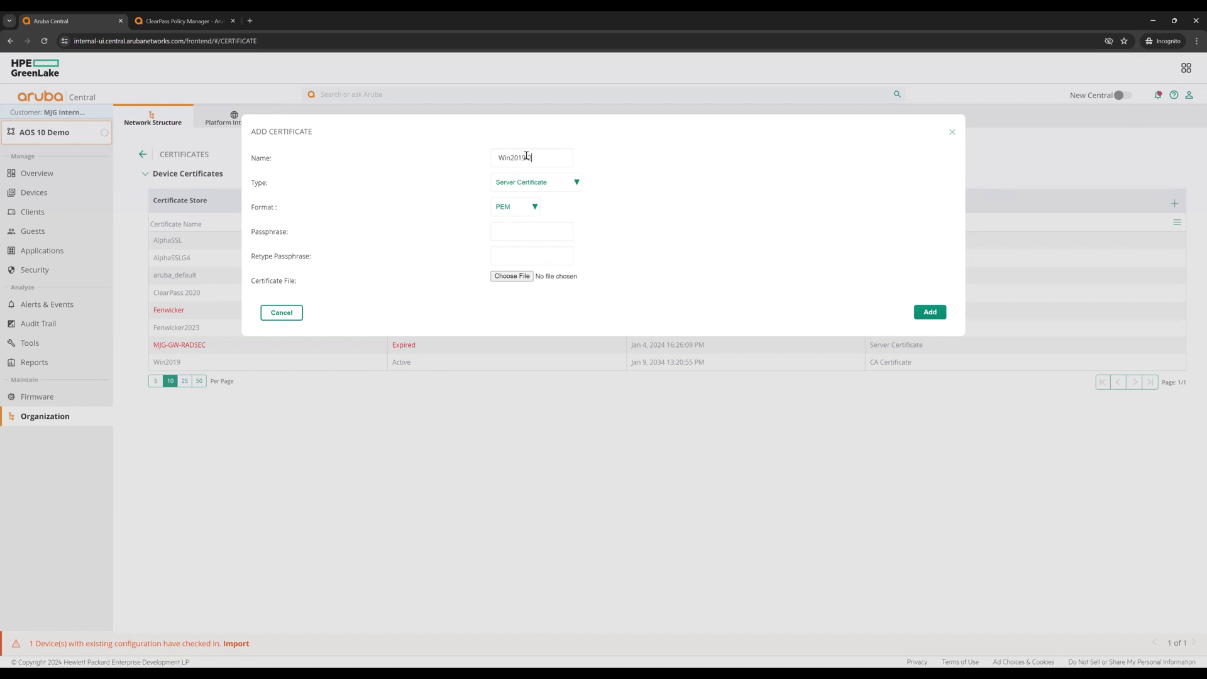
{"action": "left_click", "coordinate": [527, 157]}
{"action": "type", "text": "Win2019-2"}
{"action": "left_click", "coordinate": [551, 182]}
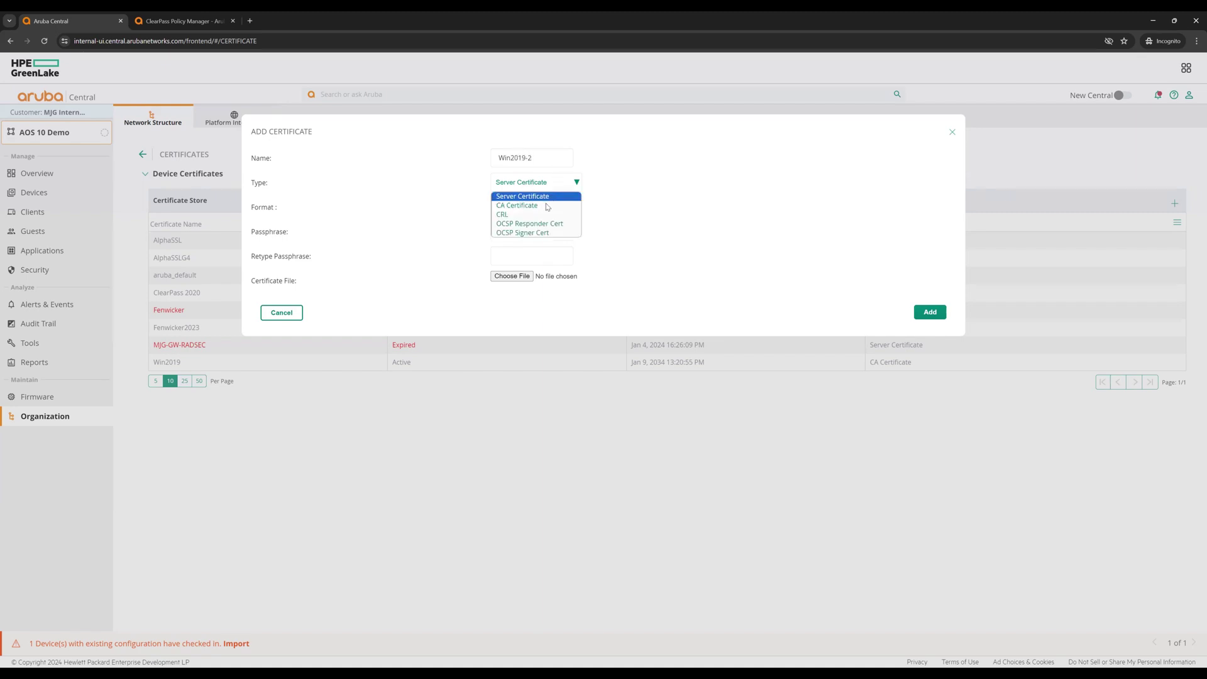
{"action": "key", "text": "Return"}
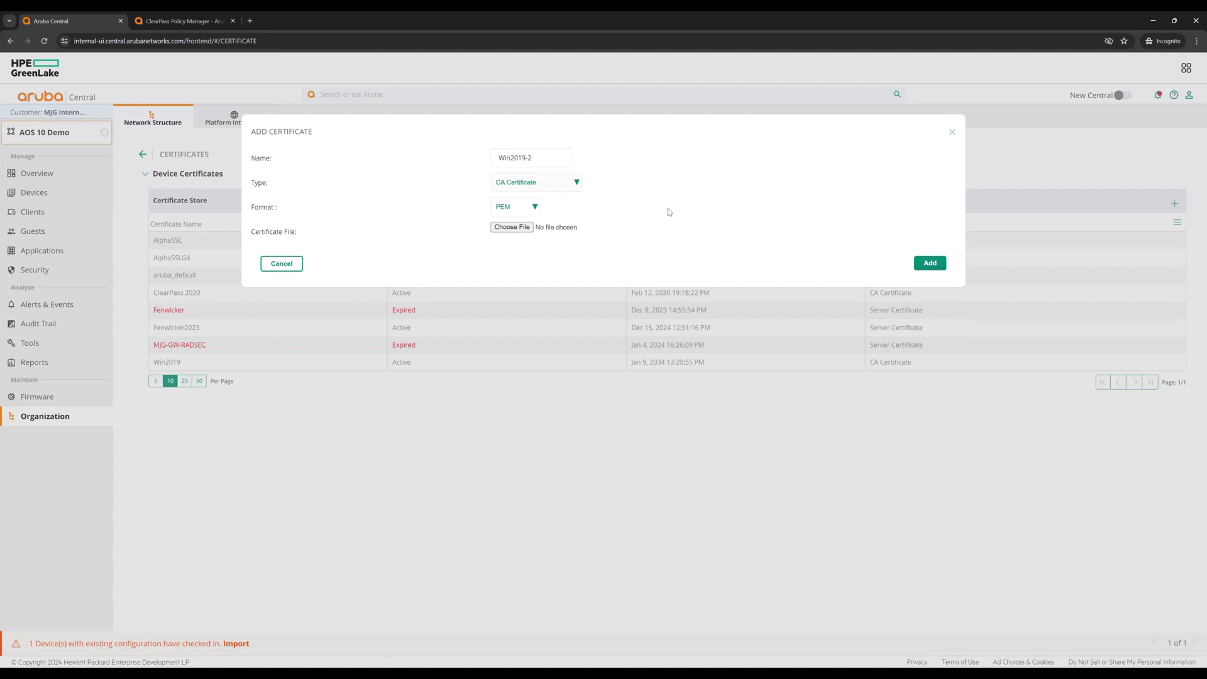
{"action": "left_click", "coordinate": [529, 210]}
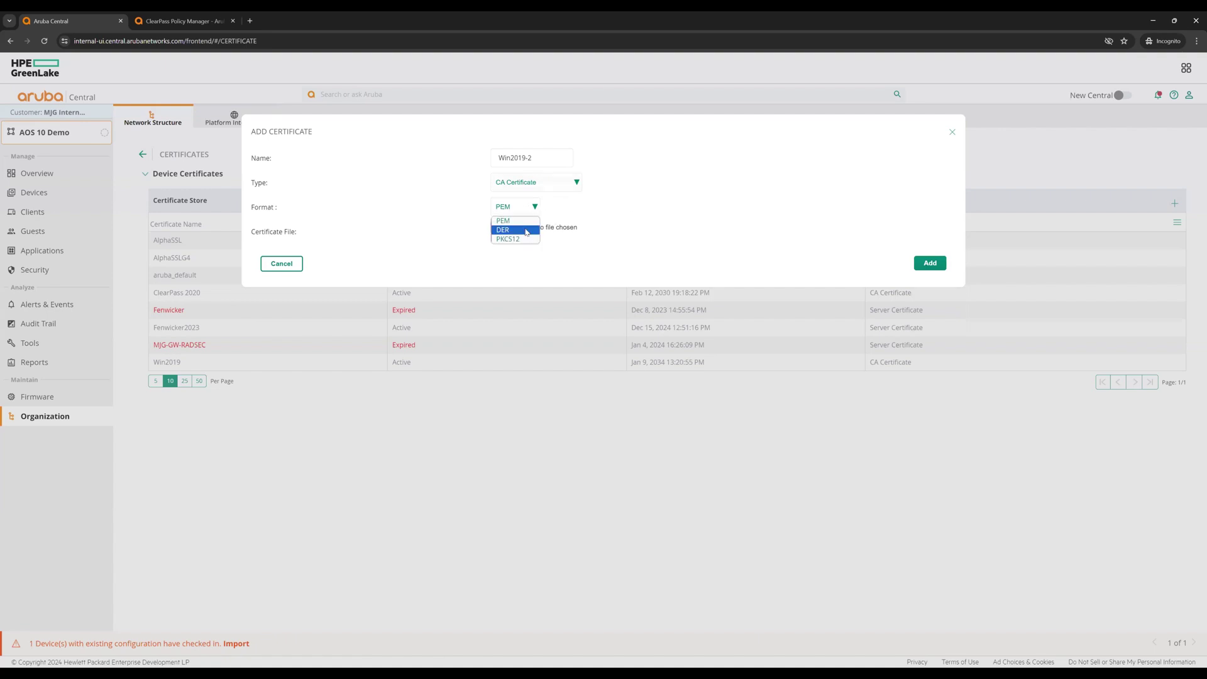
{"action": "left_click", "coordinate": [512, 230]}
{"action": "left_click", "coordinate": [519, 231]}
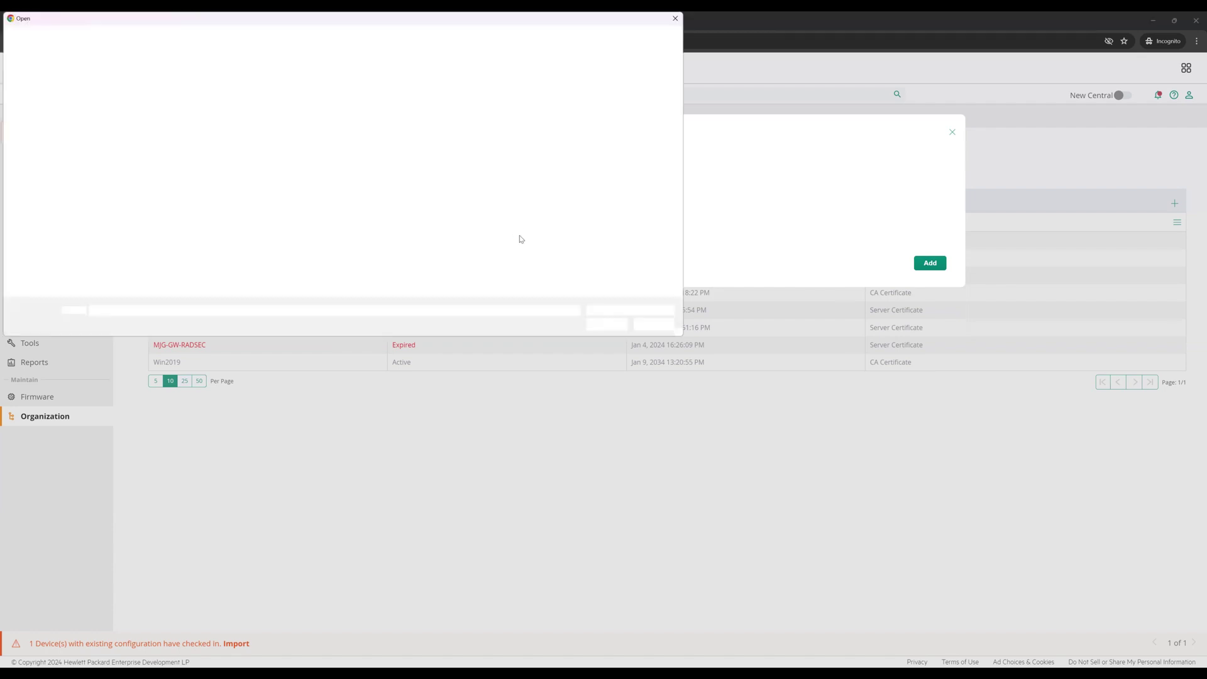
{"action": "double_click", "coordinate": [189, 86]}
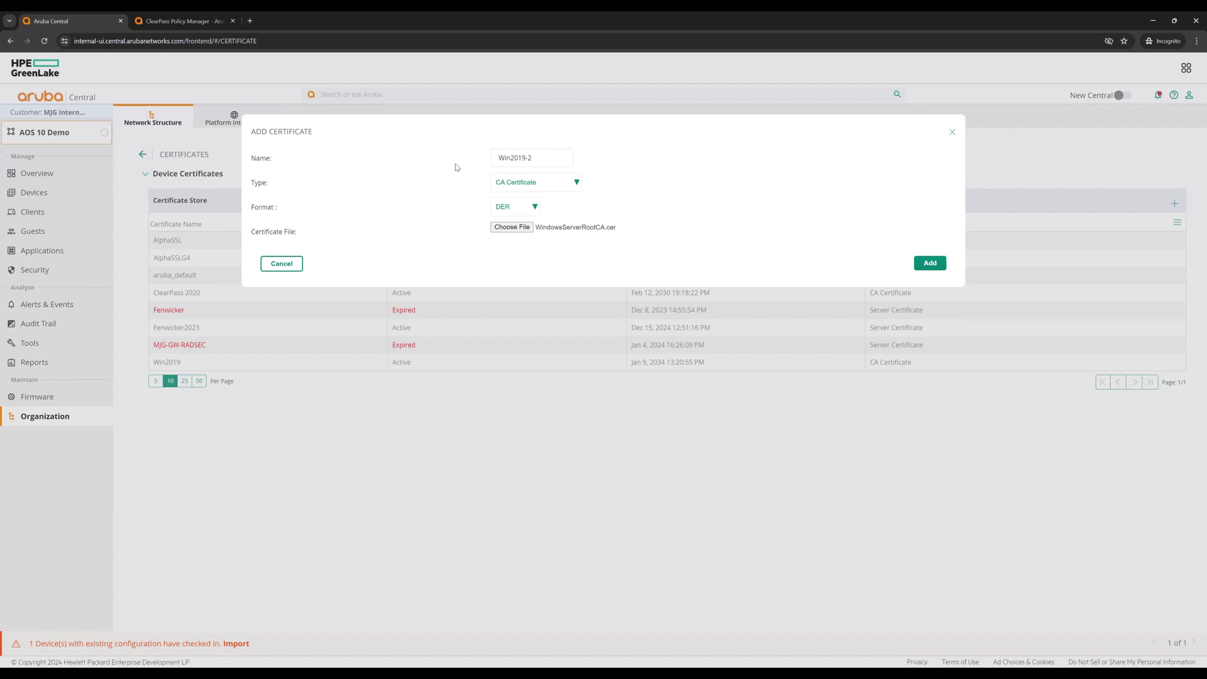
{"action": "left_click", "coordinate": [282, 265]}
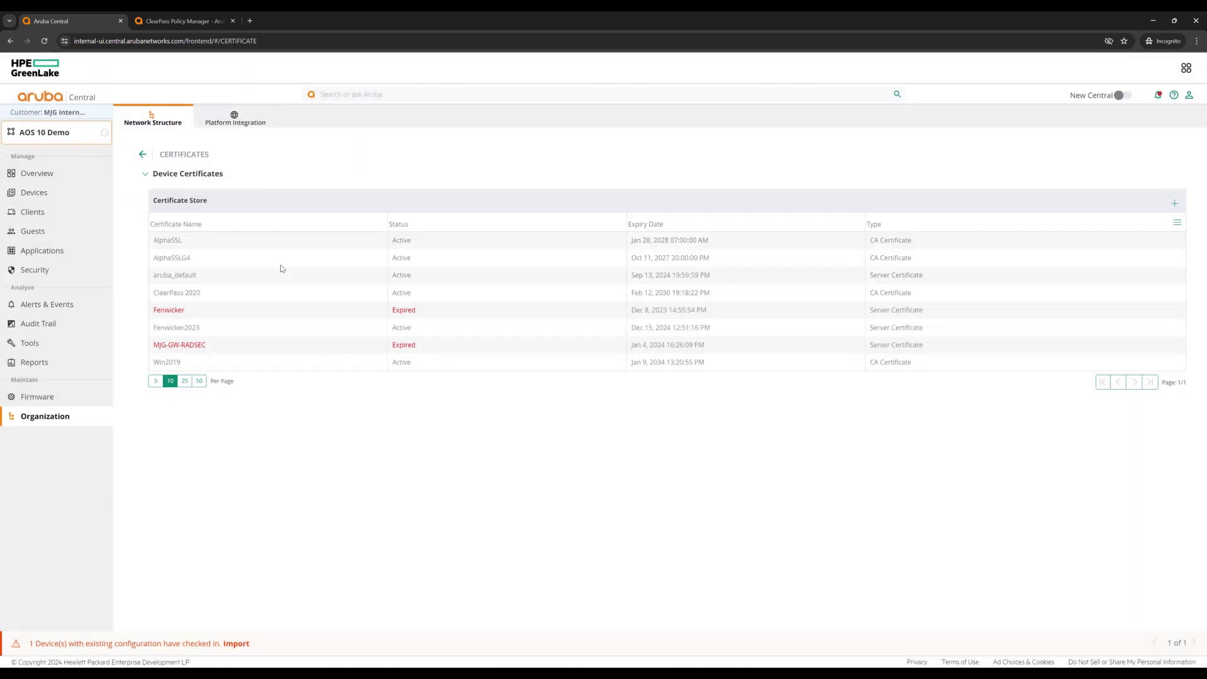
- Review the gateway group's NTP server time.google.com and DNS server 192.168.20.100 settings
{"action": "left_click", "coordinate": [39, 193]}
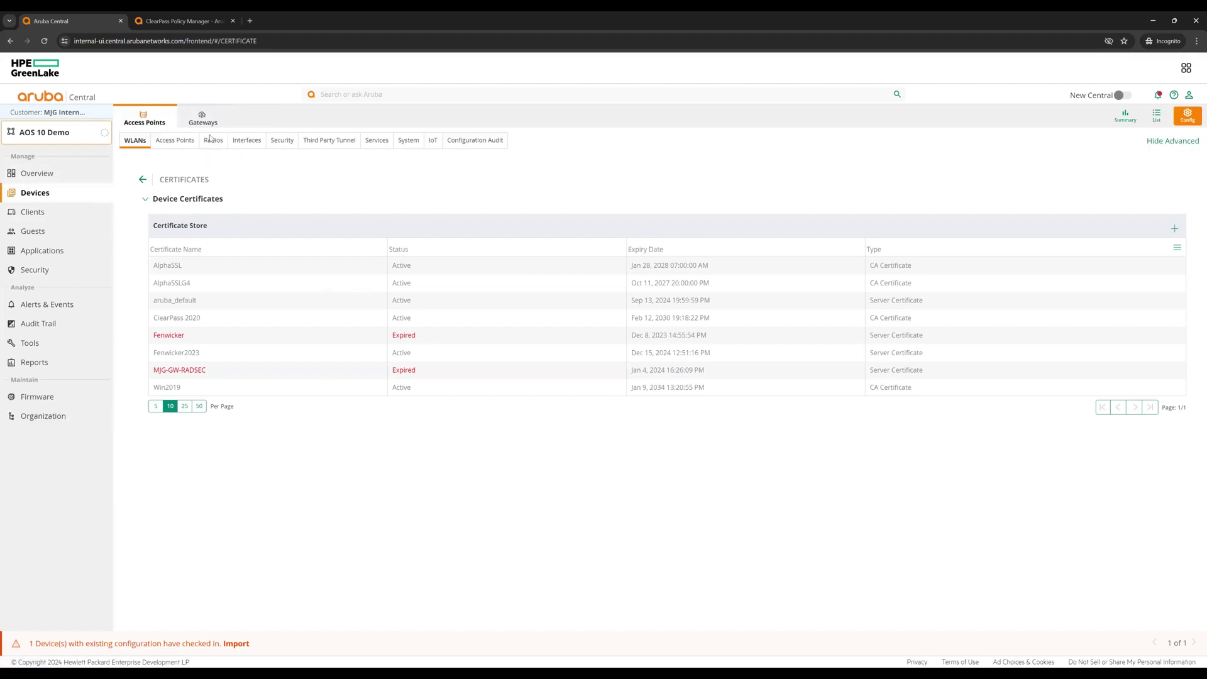
{"action": "left_click", "coordinate": [202, 118]}
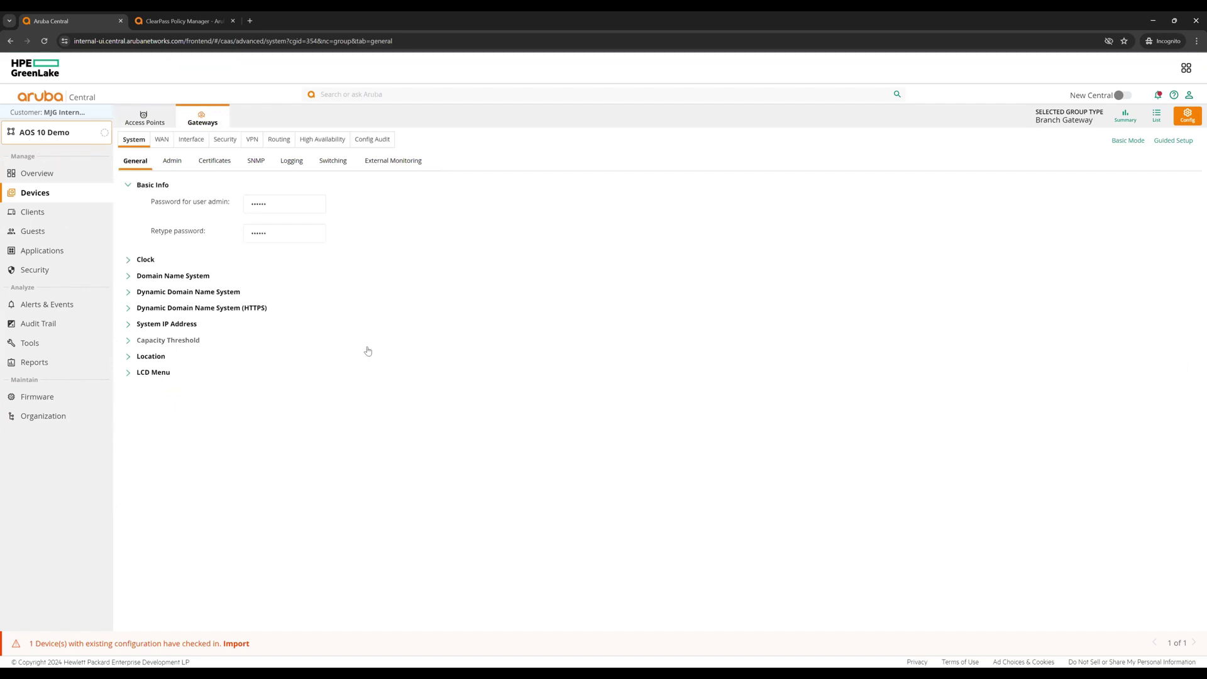
{"action": "left_click", "coordinate": [146, 260]}
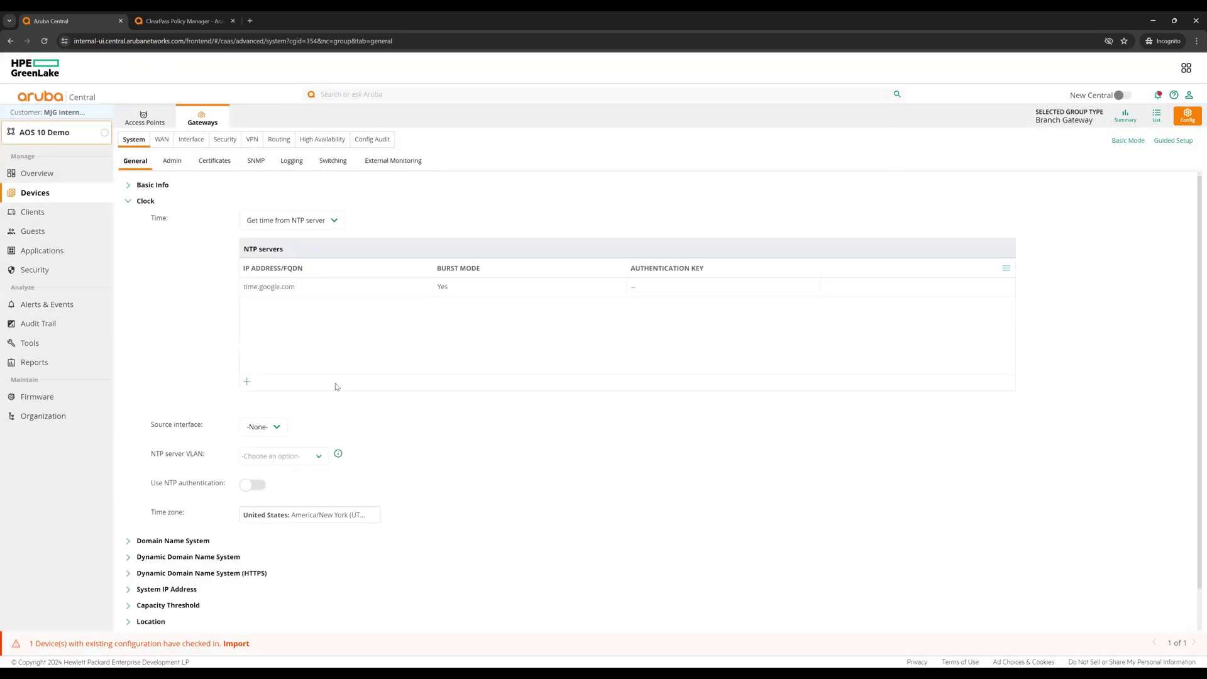
{"action": "left_click", "coordinate": [271, 290]}
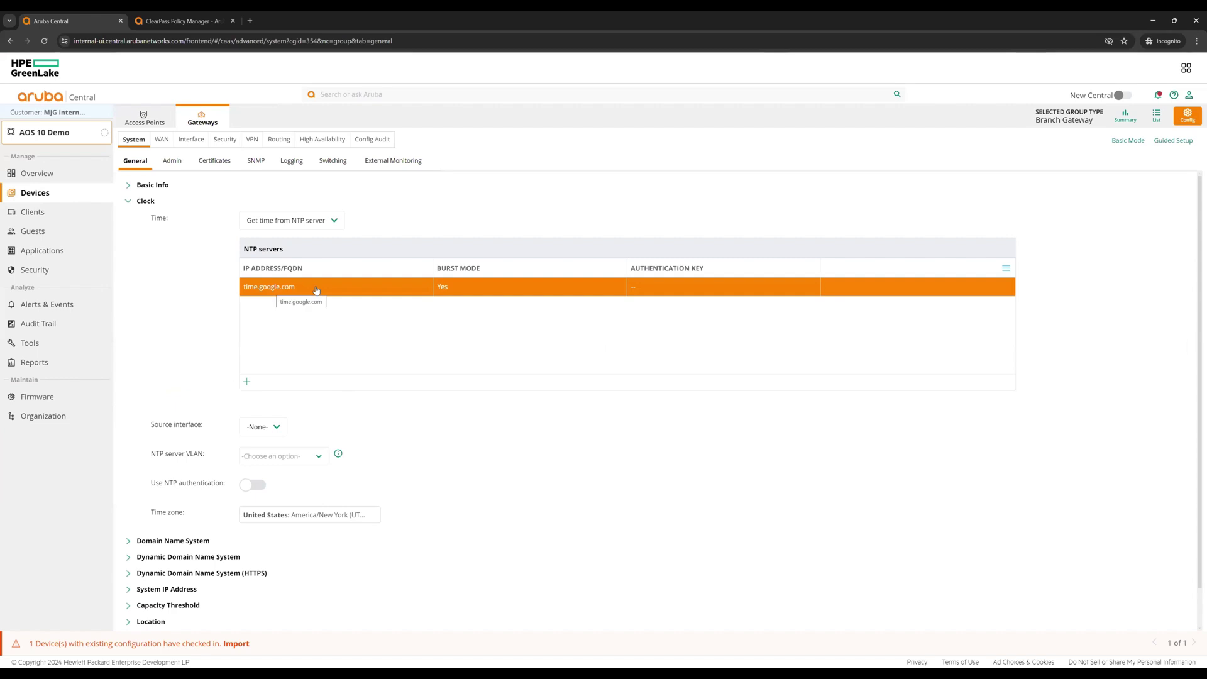
{"action": "left_click", "coordinate": [179, 542]}
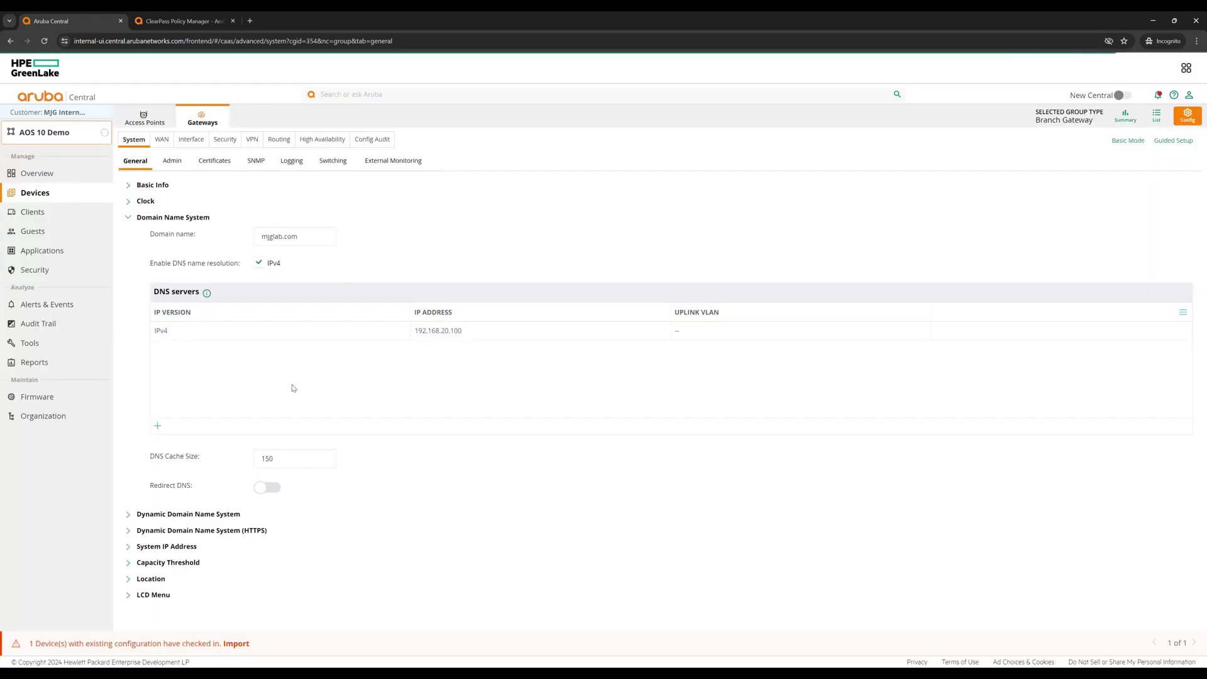
{"action": "left_click", "coordinate": [382, 333]}
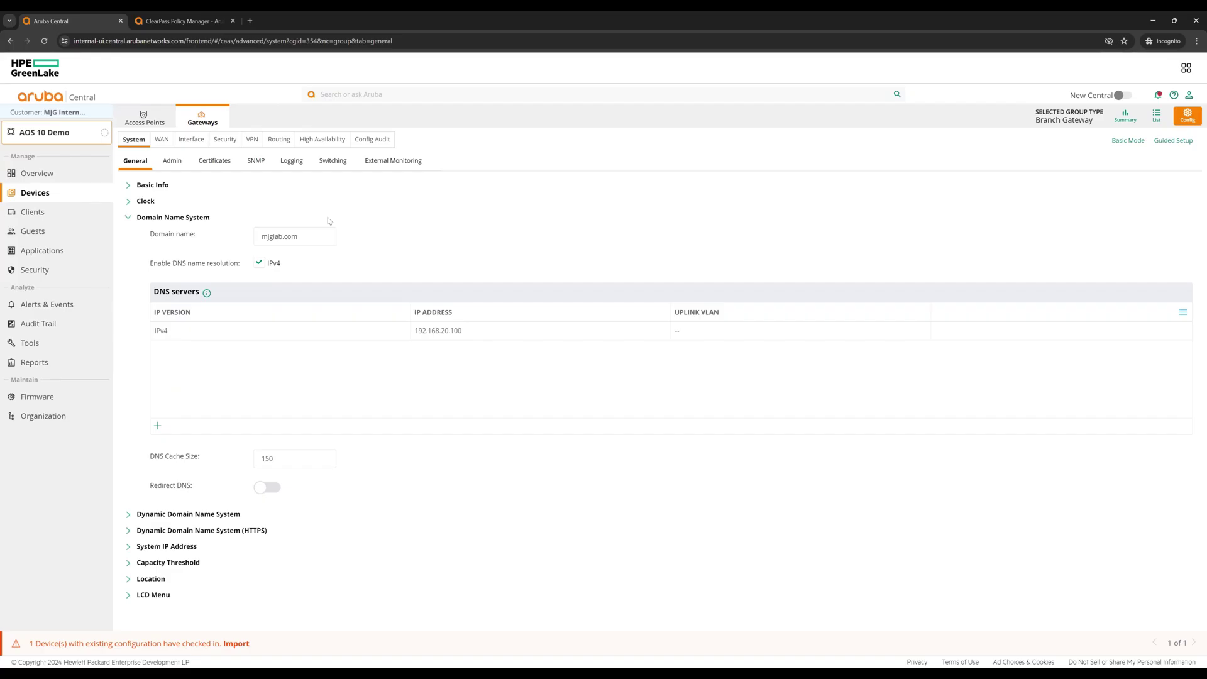
{"action": "key", "text": "alt+Tab"}
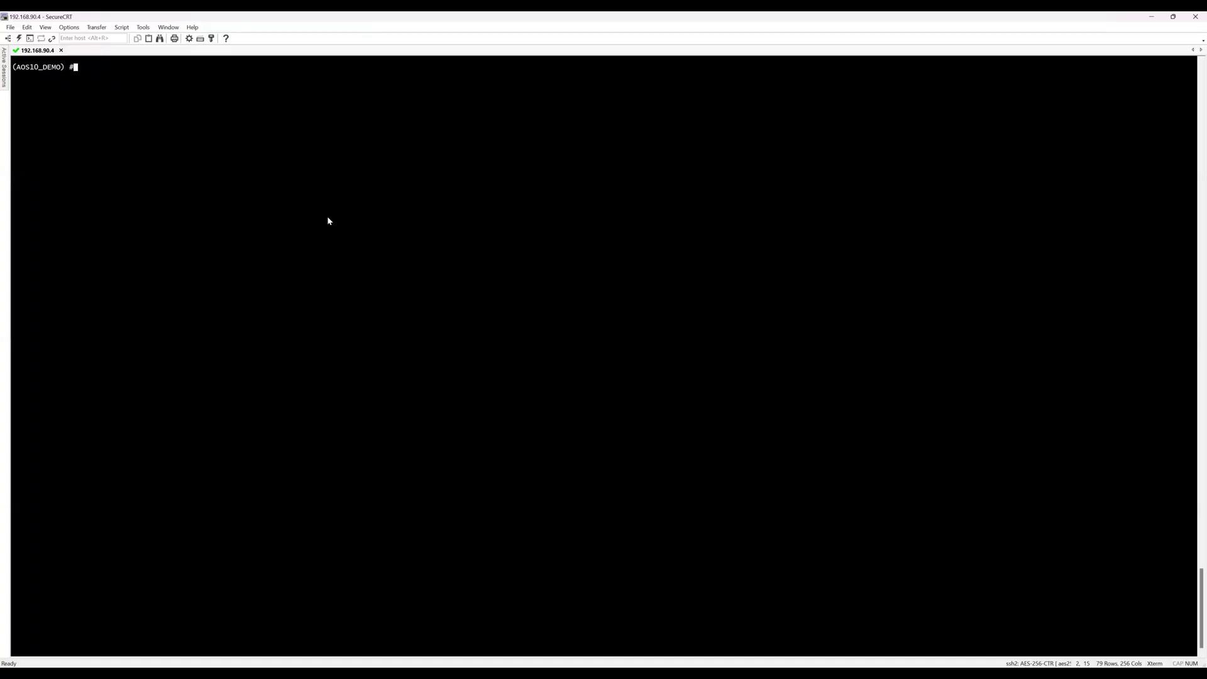
- Show the gateway clock and ping clearpassa.mjglab.com
{"action": "type", "text": "show clock"}
{"action": "key", "text": "Return"}
{"action": "type", "text": "ping c"}
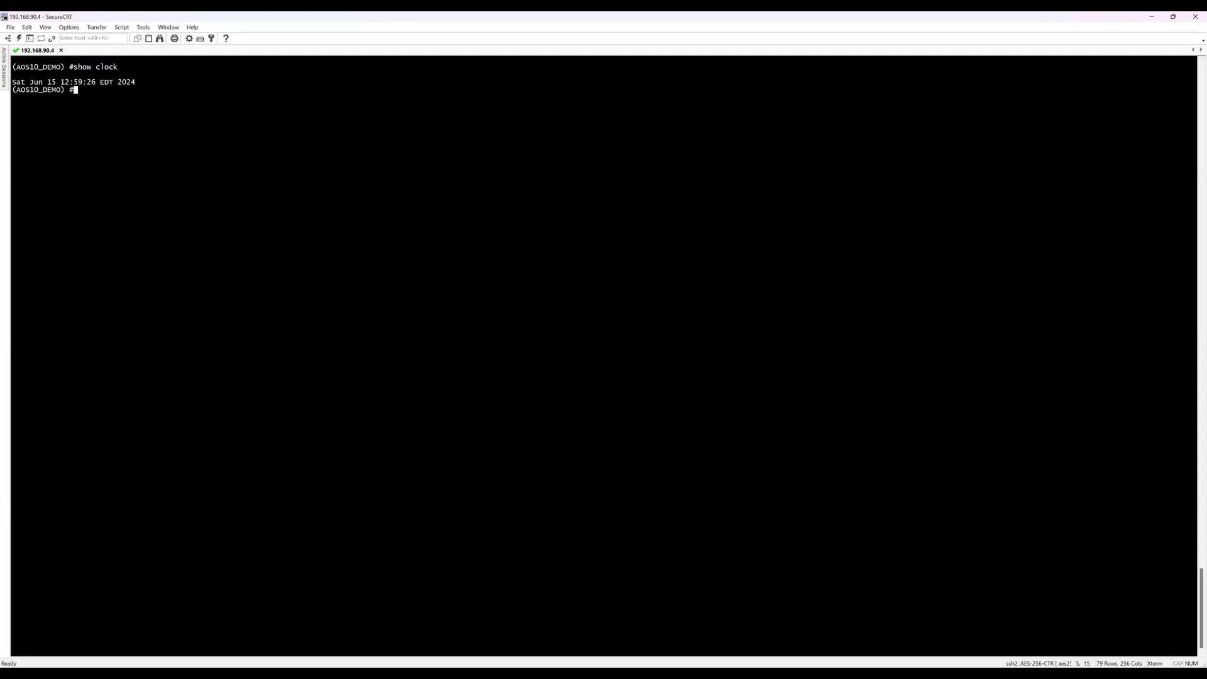
{"action": "type", "text": "learpass1"}
{"action": "key", "text": "BackSpace"}
{"action": "type", "text": "a.mjglab.com"}
{"action": "key", "text": "Return"}
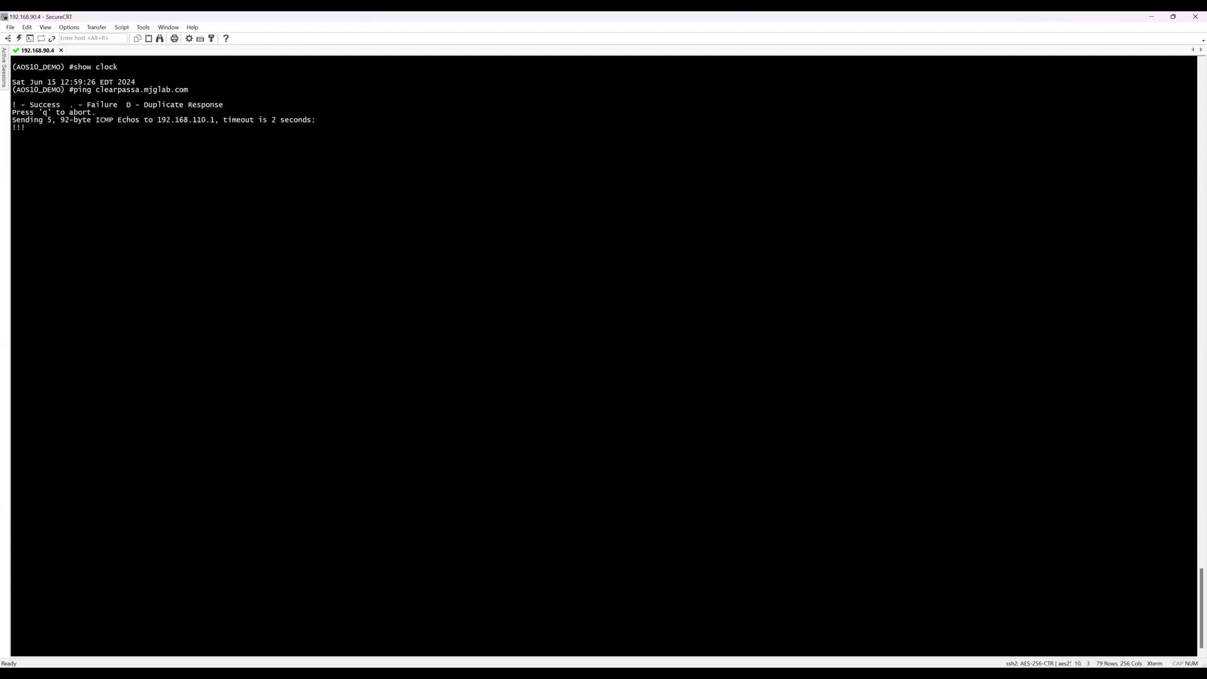
- Ping clearpass.mjglab.com from the gateway
{"action": "type", "text": "ping "}
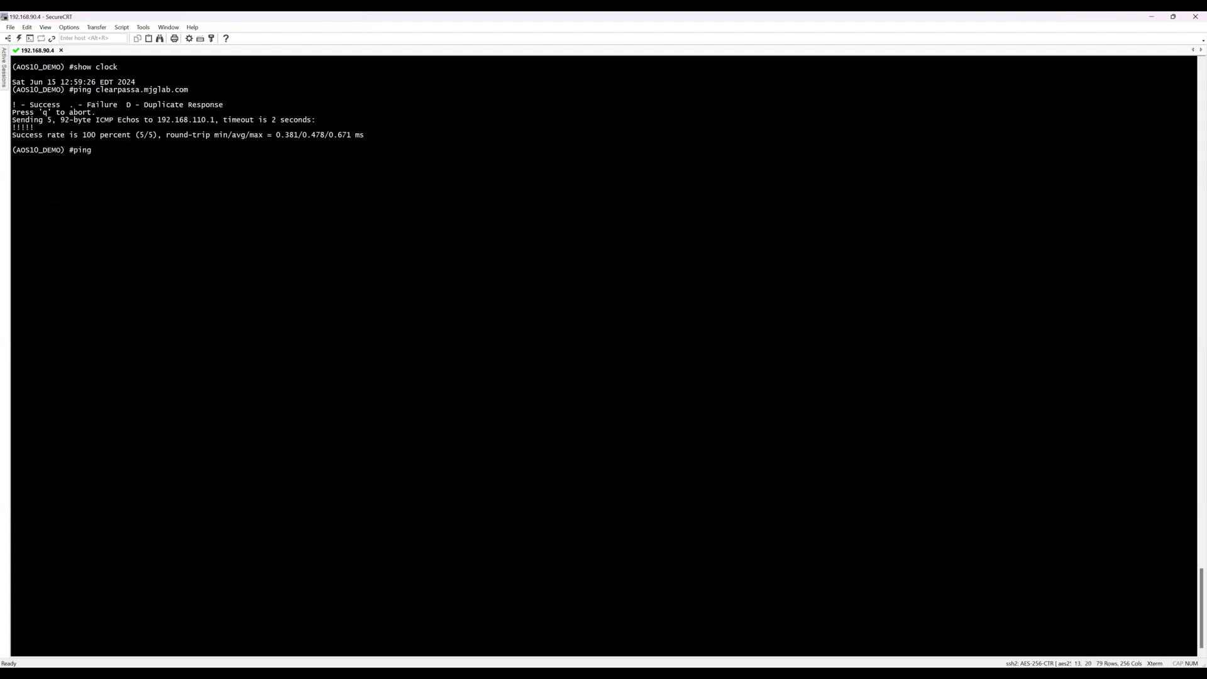
{"action": "type", "text": "clearpass.mjglab.com"}
{"action": "key", "text": "Return"}
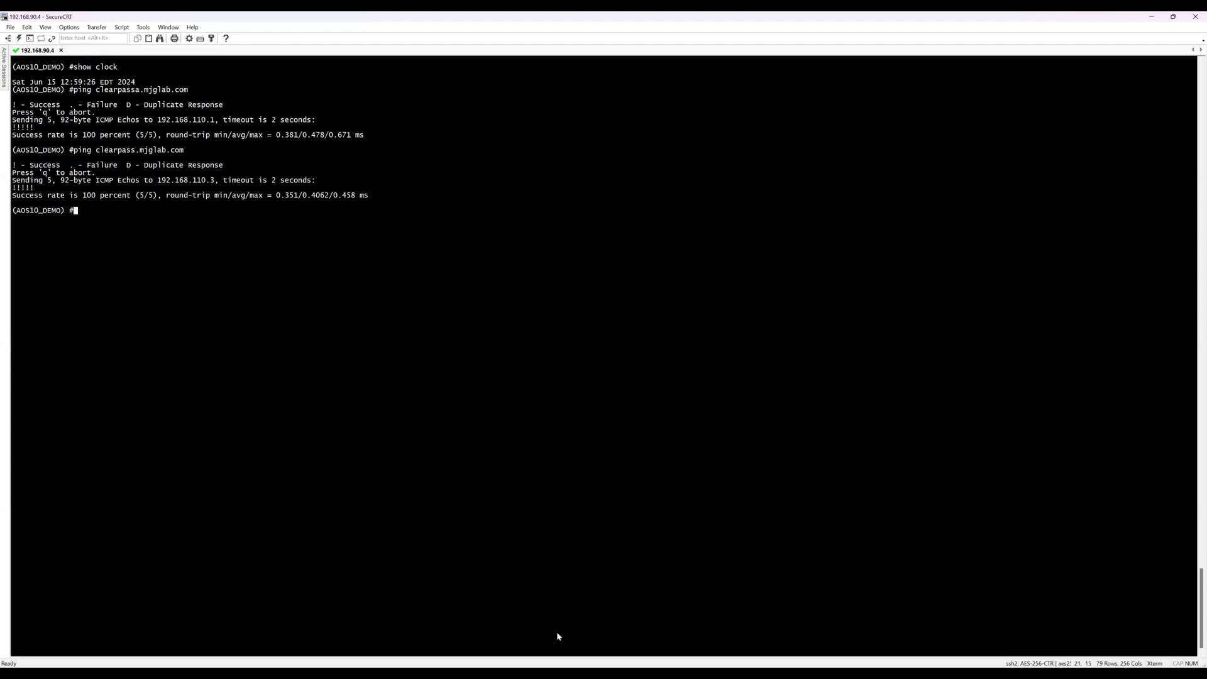
{"action": "key", "text": "alt+Tab"}
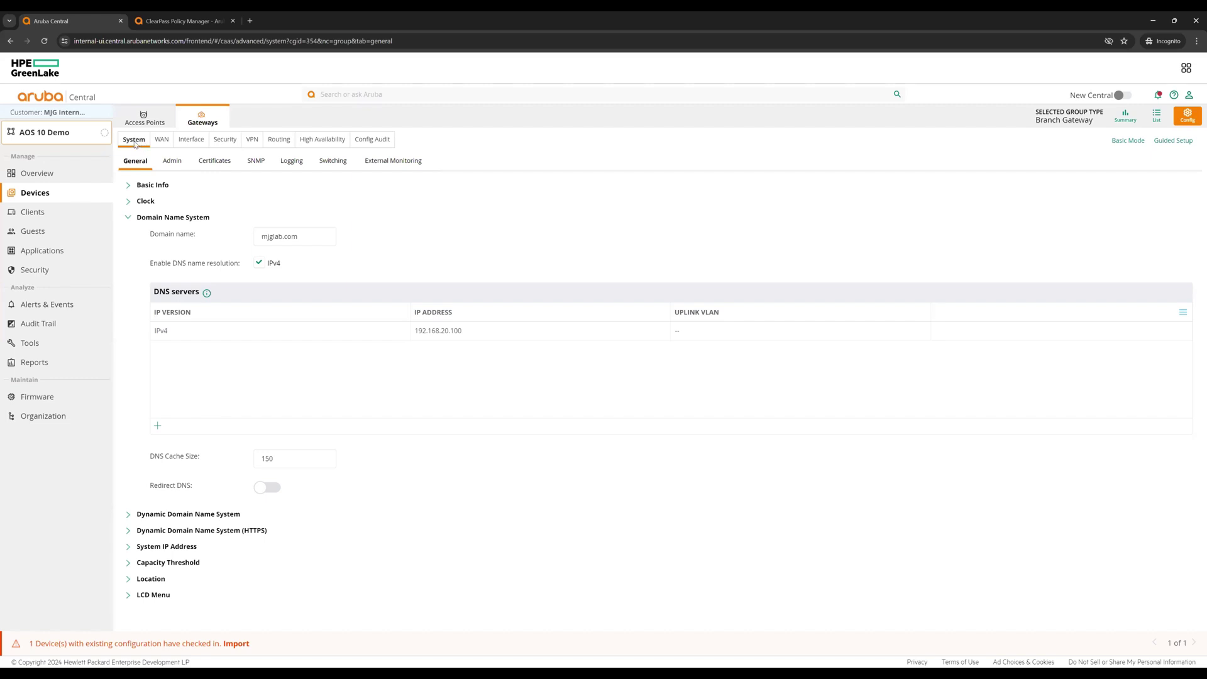
- Add a new EST profile under the gateway's Certificates settings and enable it
{"action": "left_click", "coordinate": [213, 164]}
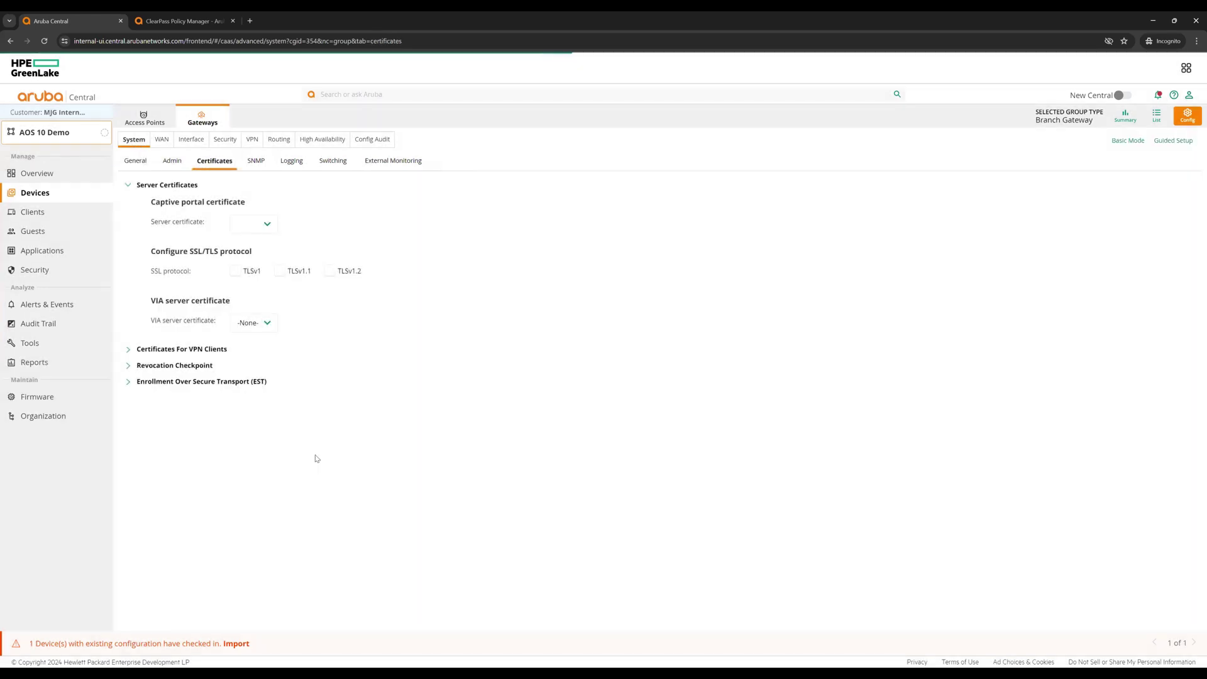
{"action": "left_click", "coordinate": [179, 382]}
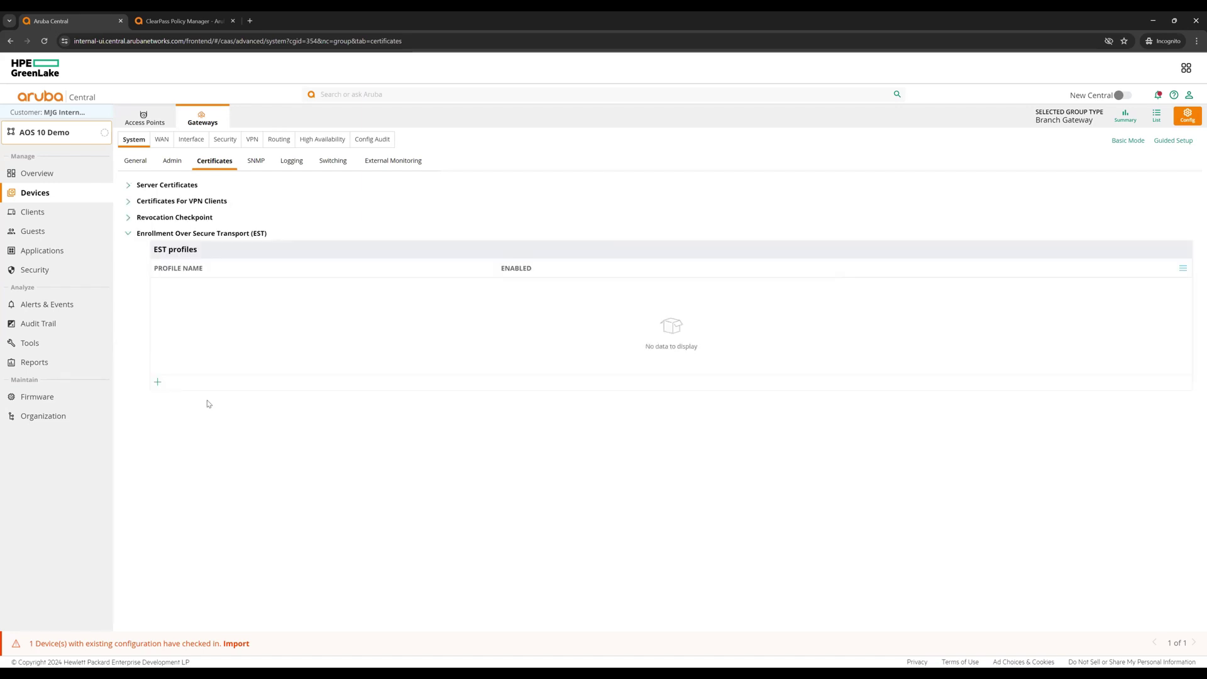
{"action": "left_click", "coordinate": [157, 384]}
{"action": "scroll", "coordinate": [349, 484], "scroll_direction": "down", "scroll_amount": 3}
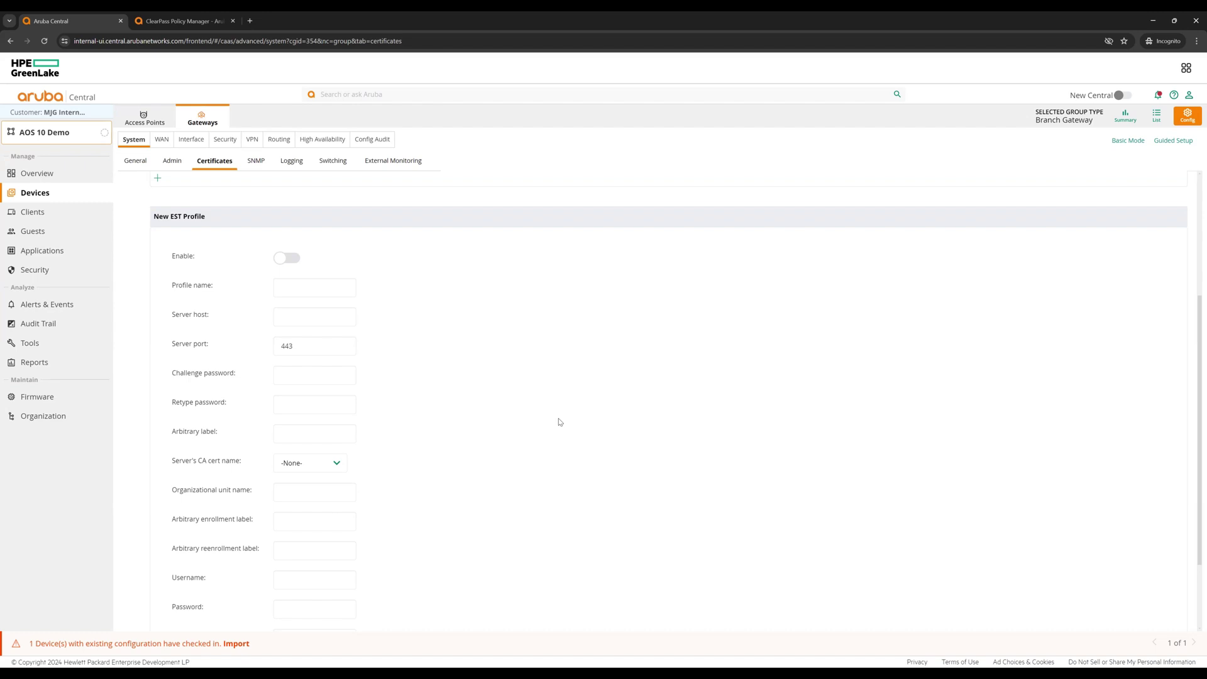
{"action": "left_click", "coordinate": [289, 258]}
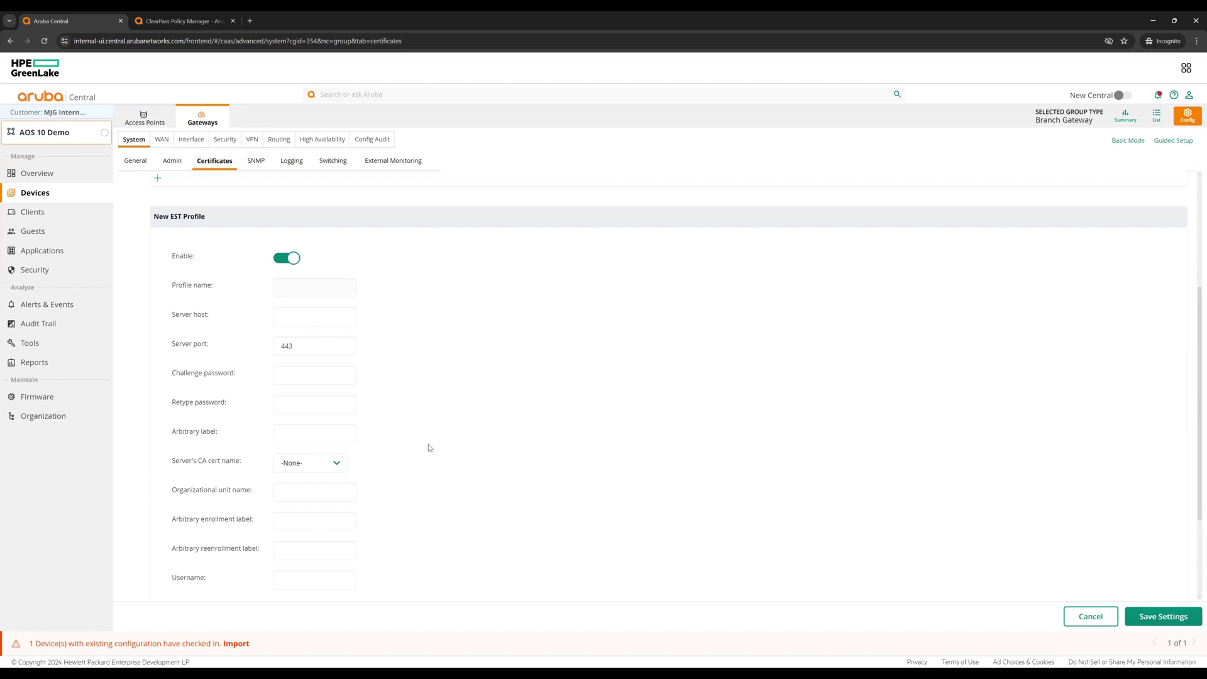
{"action": "left_click", "coordinate": [172, 23]}
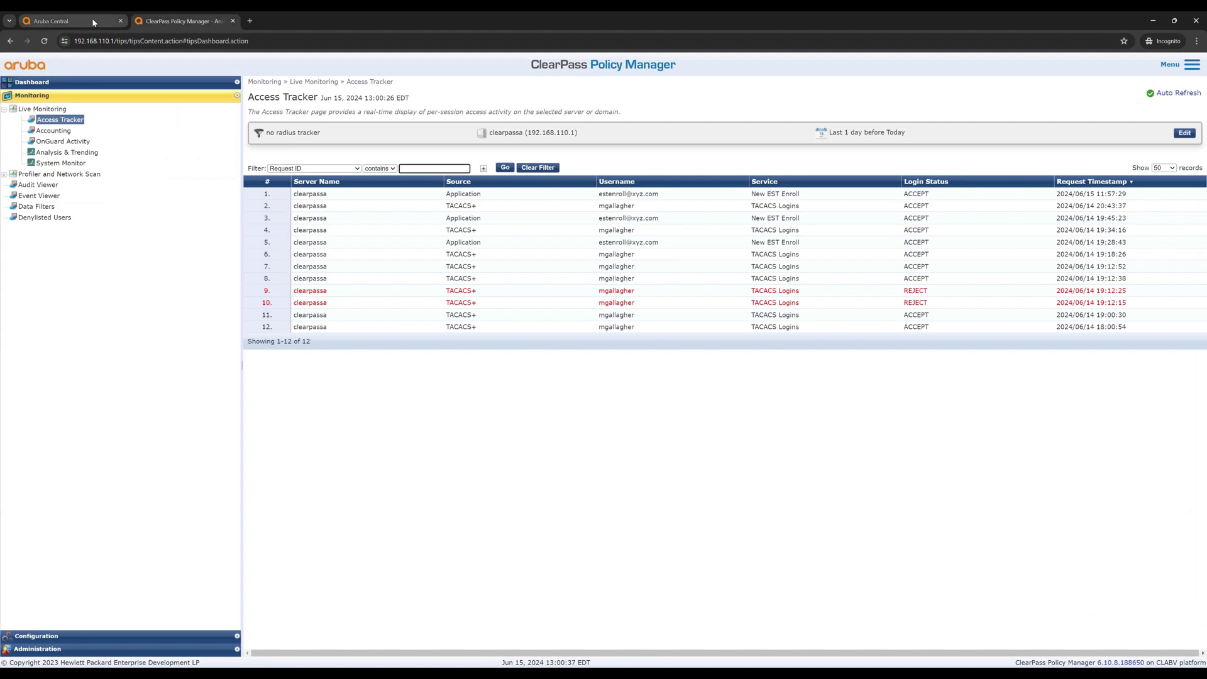
- Copy the /ca:5 suffix from the ClearPass EST CA's EST URL in ClearPass Onboard
{"action": "left_click", "coordinate": [86, 88]}
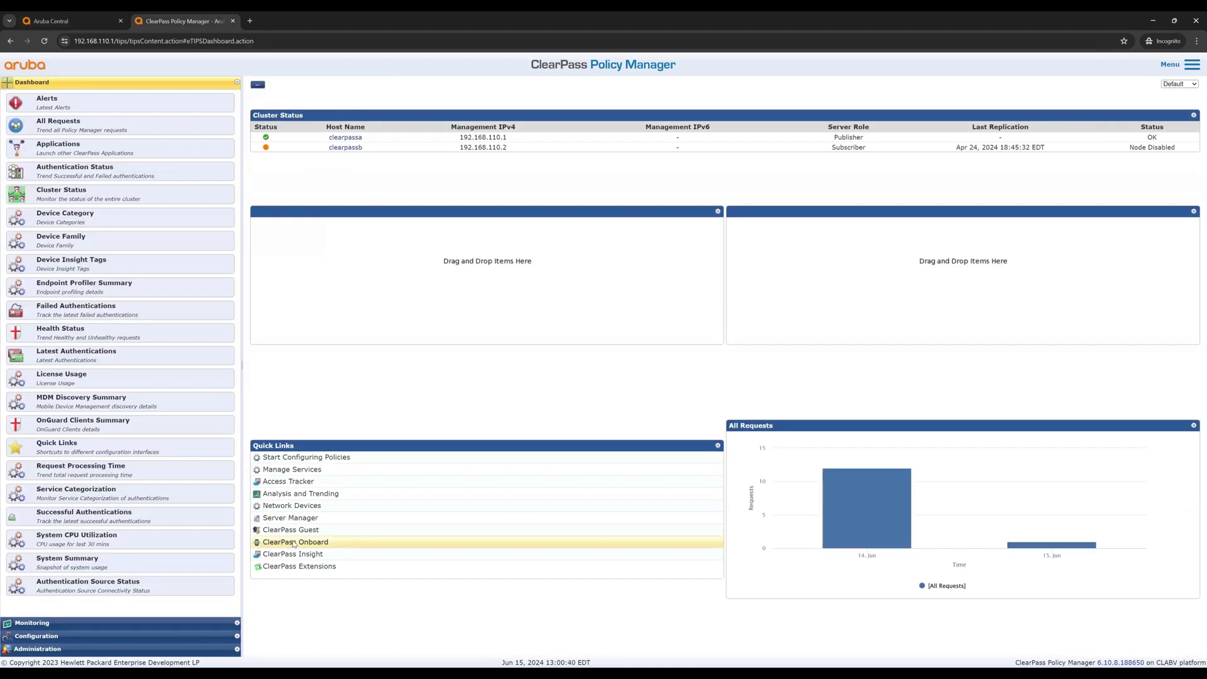
{"action": "left_click", "coordinate": [294, 542]}
{"action": "left_click", "coordinate": [330, 220]}
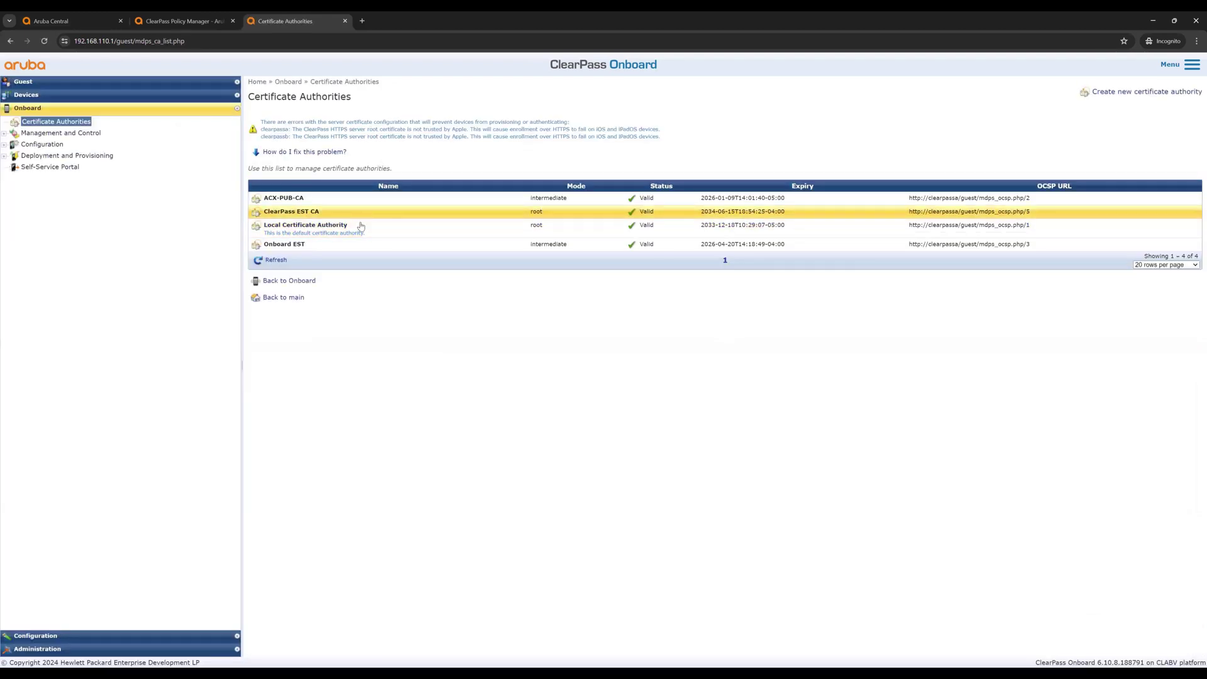
{"action": "left_click", "coordinate": [360, 213]}
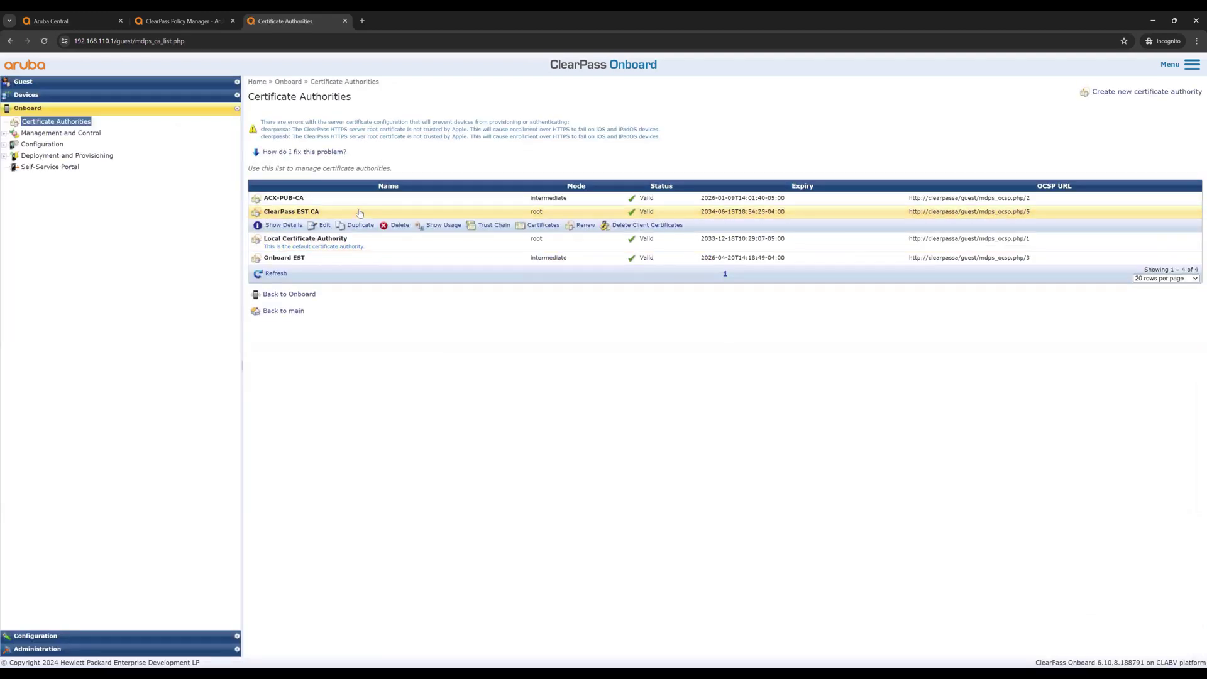
{"action": "left_click", "coordinate": [298, 227]}
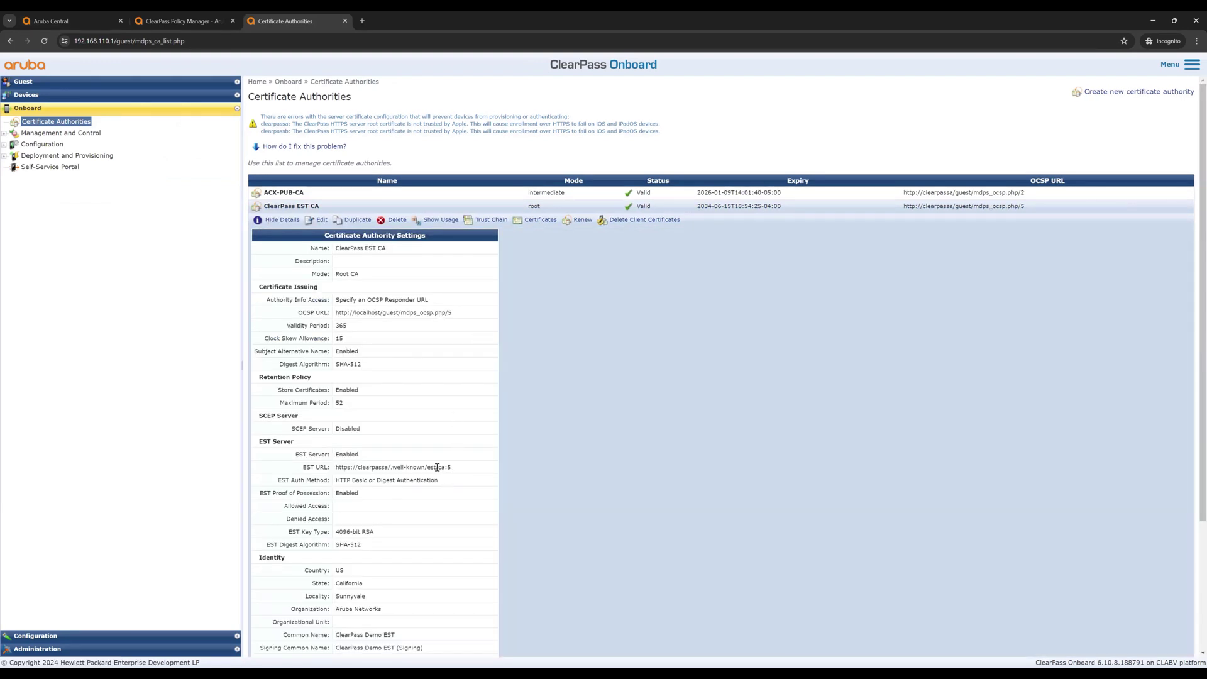
{"action": "left_click_drag", "start_coordinate": [437, 467], "coordinate": [456, 474]}
{"action": "key", "text": "ctrl+c"}
{"action": "left_click", "coordinate": [522, 432]}
{"action": "left_click", "coordinate": [64, 21]}
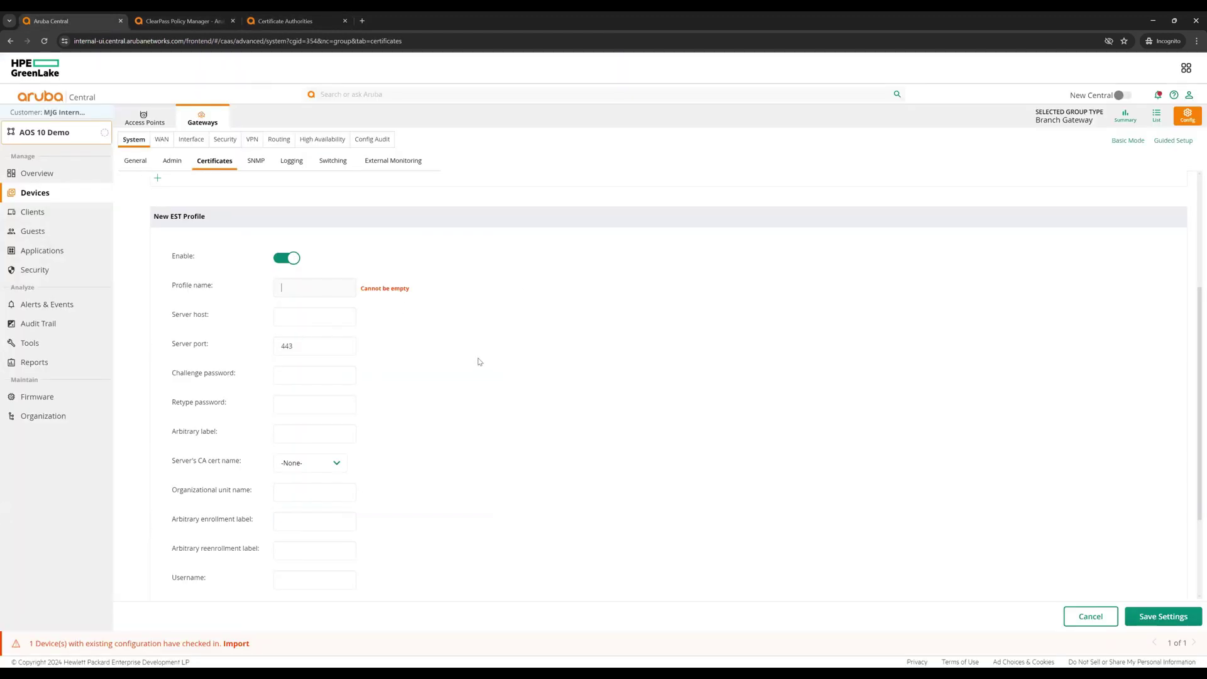
- Name the profile est-enroll with host clearpassa.mjglab.com, label /ca:5 and CA cert Win2019
{"action": "type", "text": "st"}
{"action": "type", "text": "-enroll"}
{"action": "type", "text": "clearpass"}
{"action": "type", "text": "a.mjglab.com"}
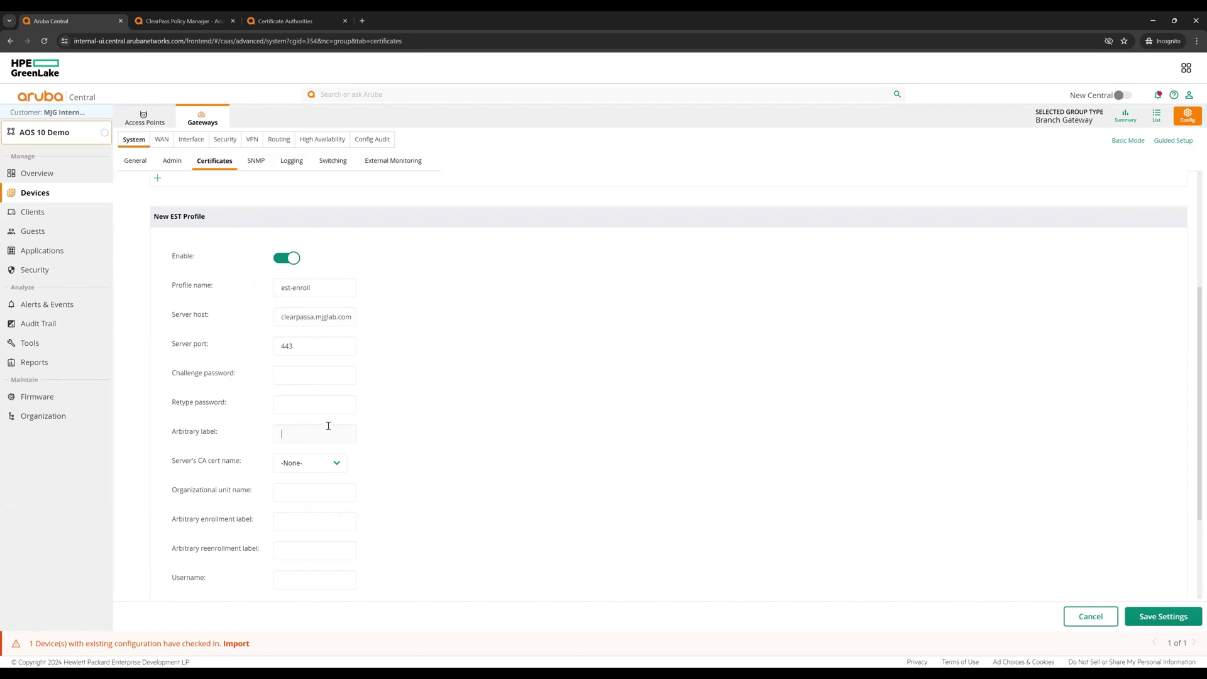
{"action": "key", "text": "ctrl+v"}
{"action": "left_click", "coordinate": [318, 465]}
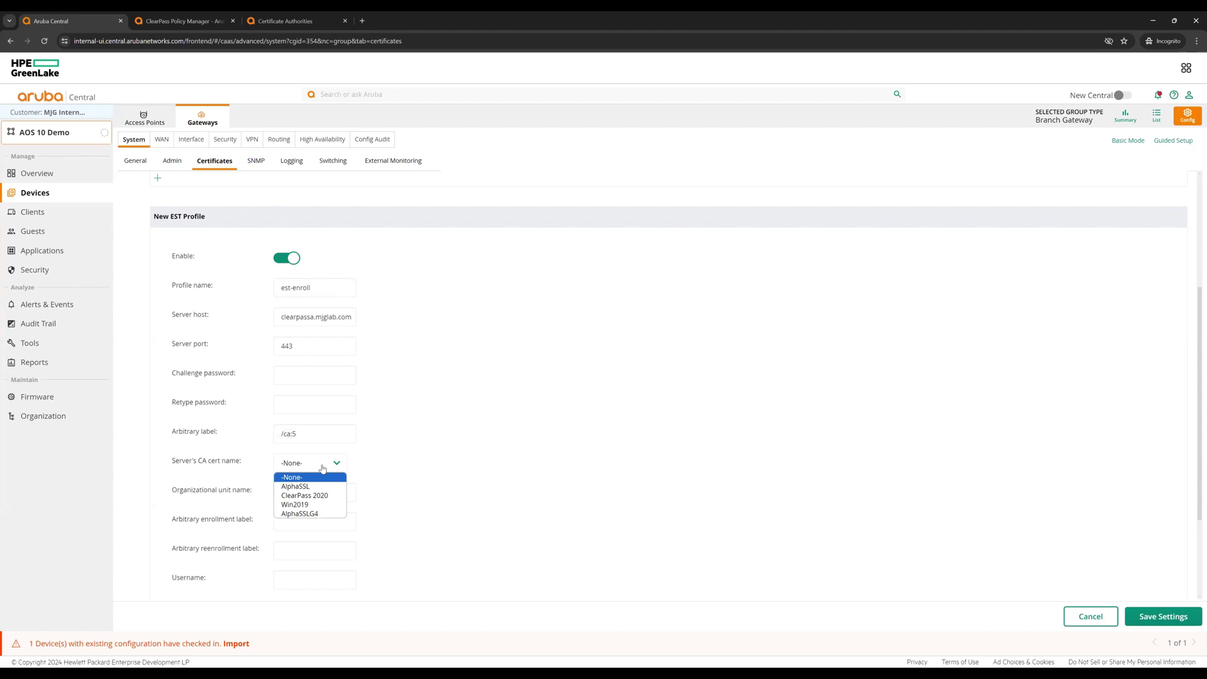
{"action": "left_click", "coordinate": [311, 506]}
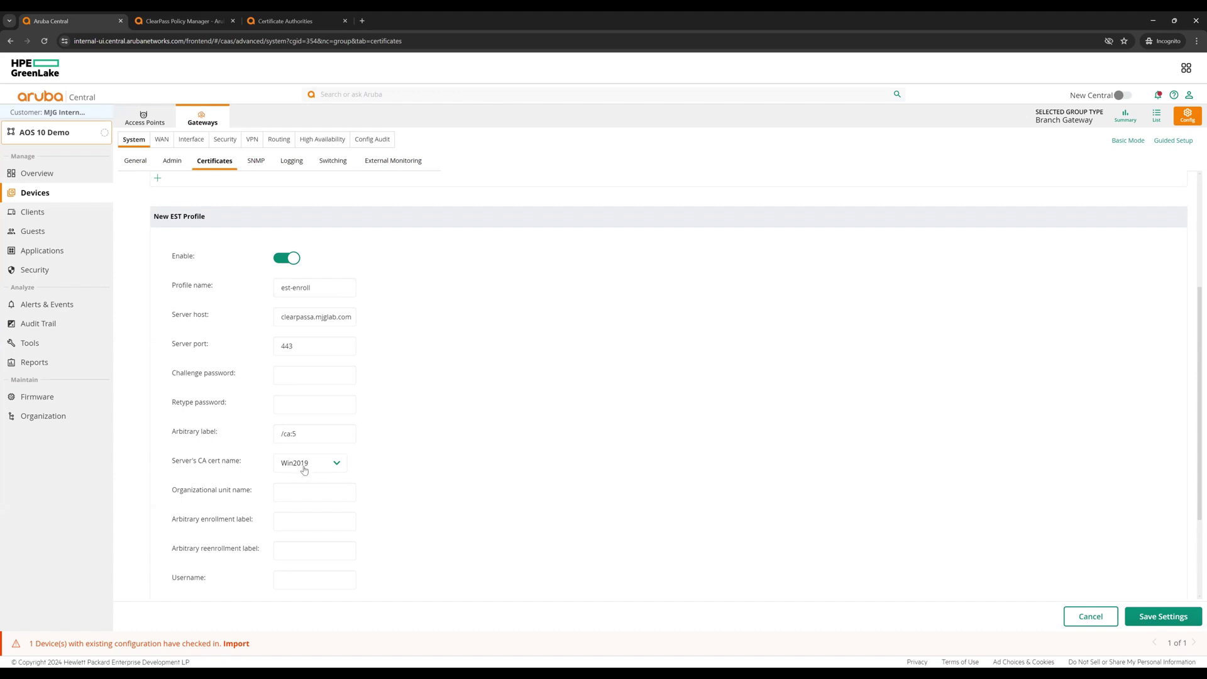
- Set /ca:5 as the enrollment label, enter the enrollment username and password, and save
{"action": "scroll", "coordinate": [424, 449], "scroll_direction": "down", "scroll_amount": 2}
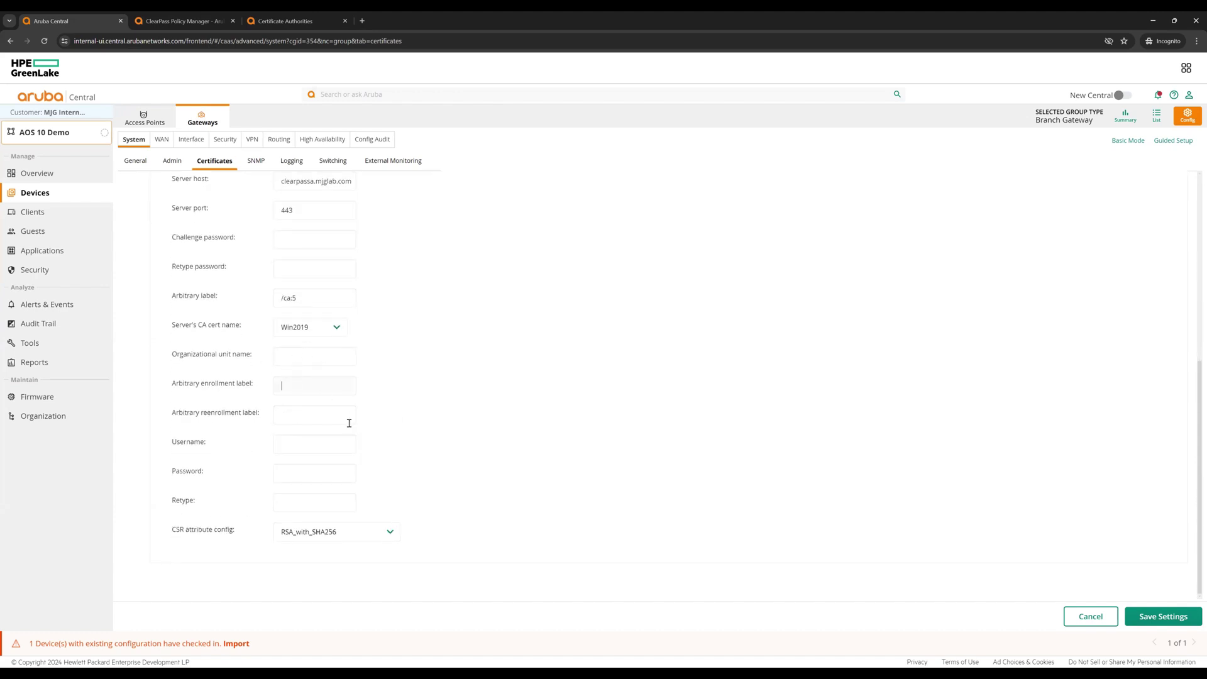
{"action": "key", "text": "ctrl+v"}
{"action": "key", "text": "ctrl+v"}
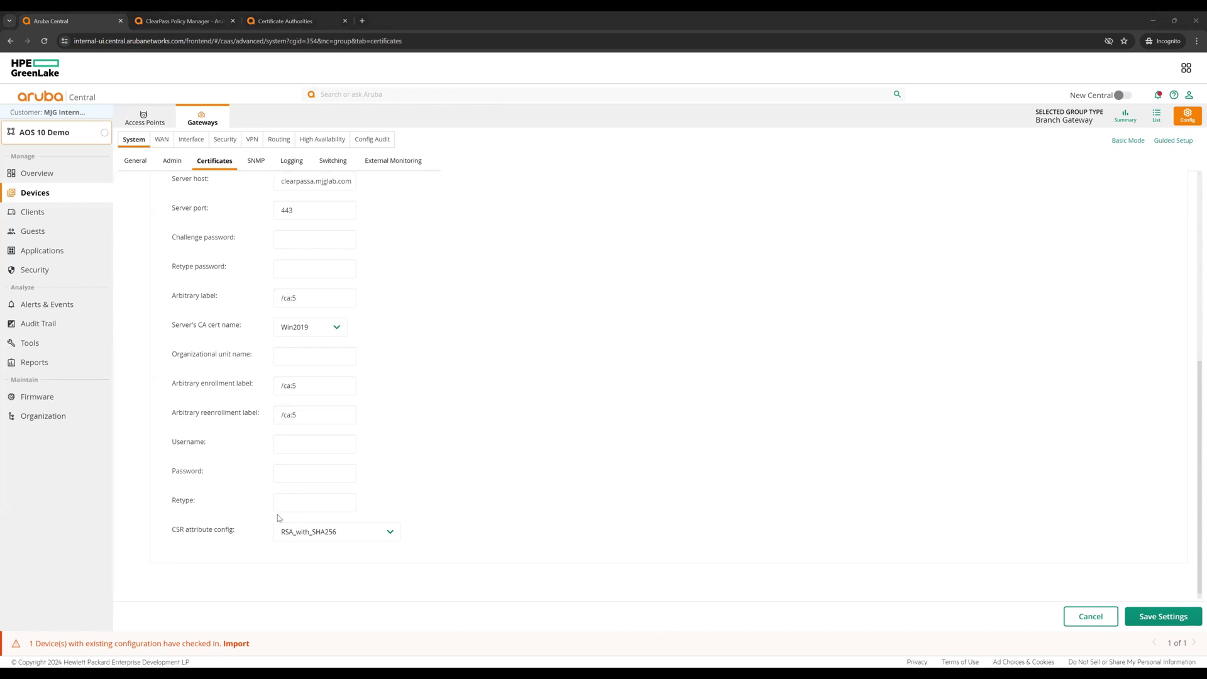
{"action": "left_click", "coordinate": [288, 437]}
{"action": "key", "text": "ctrl+v"}
{"action": "left_click", "coordinate": [276, 476]}
{"action": "key", "text": "ctrl+v"}
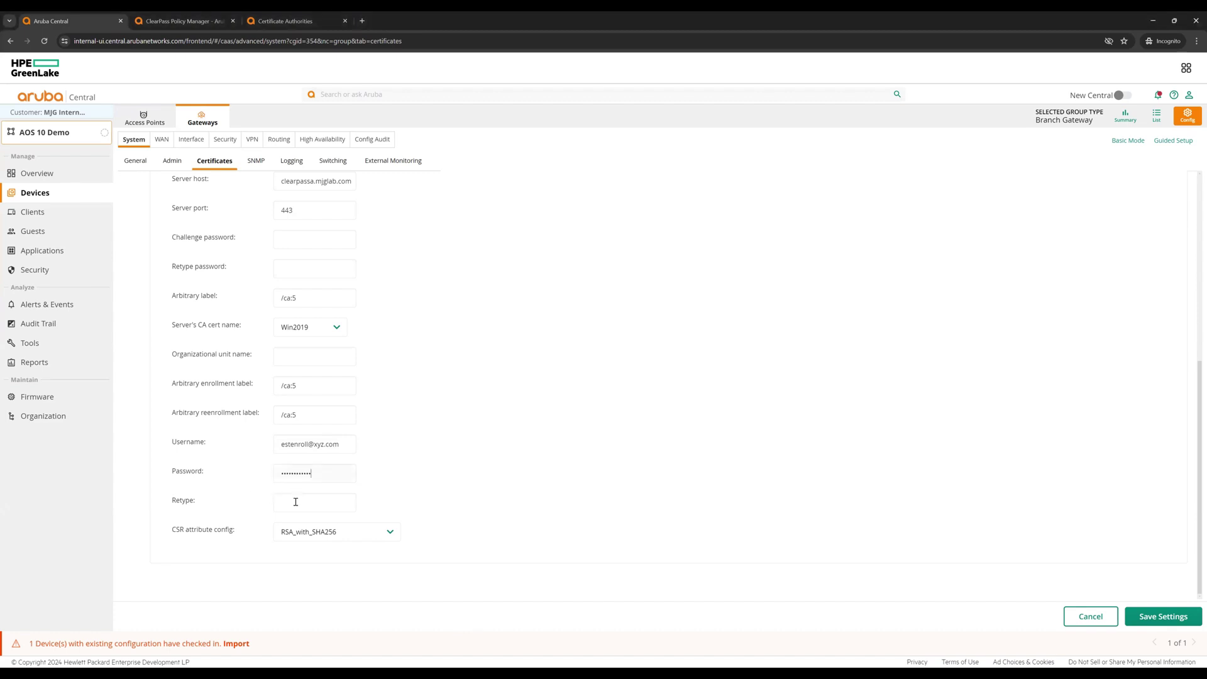
{"action": "left_click", "coordinate": [296, 501]}
{"action": "key", "text": "ctrl+v"}
{"action": "left_click", "coordinate": [1175, 621]}
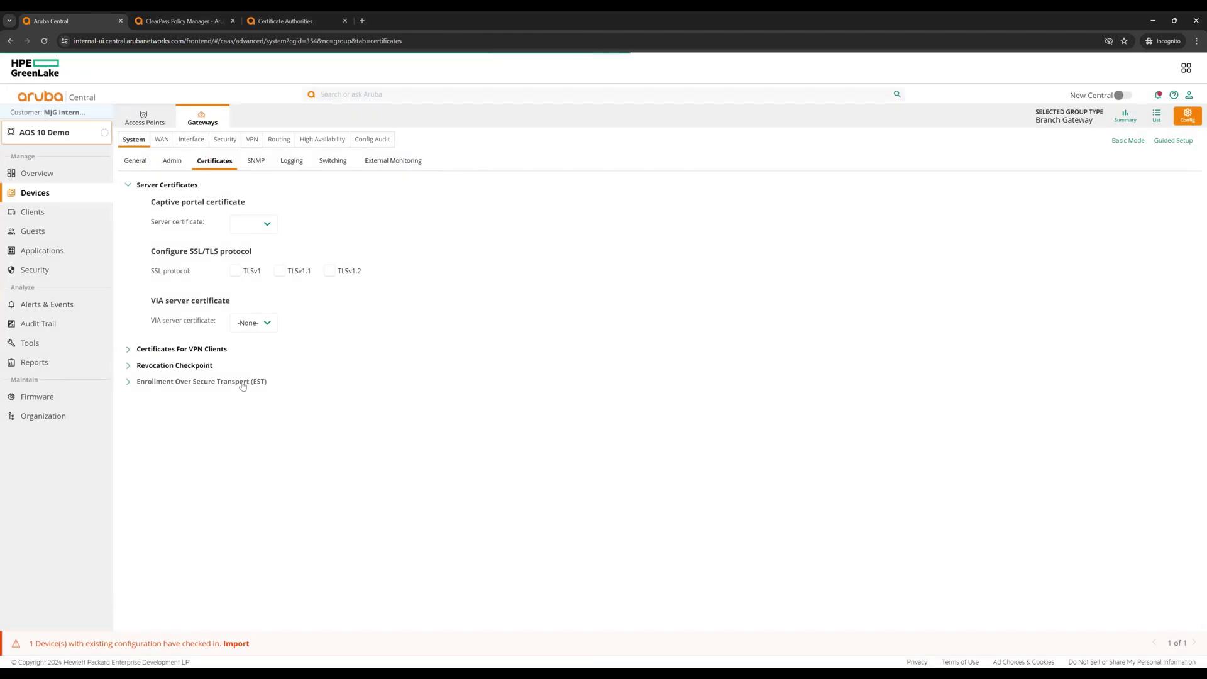
- Confirm est-enroll is listed as enabled in the EST profiles table
{"action": "left_click", "coordinate": [243, 382]}
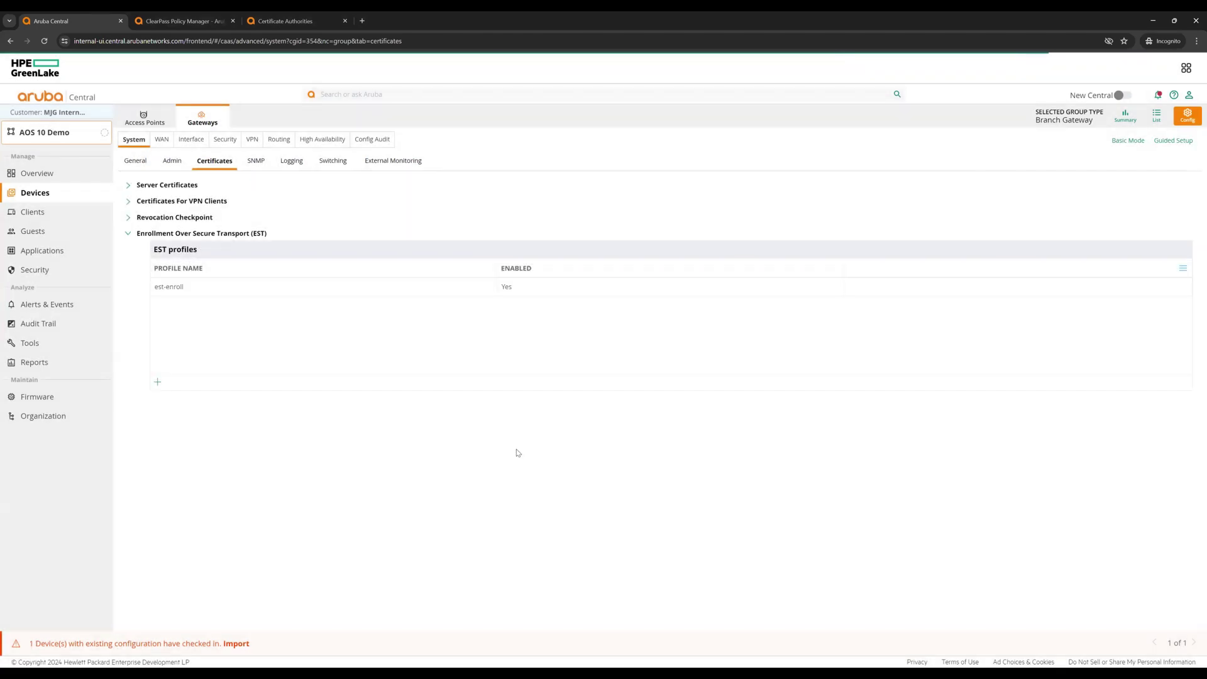
{"action": "left_click", "coordinate": [166, 292]}
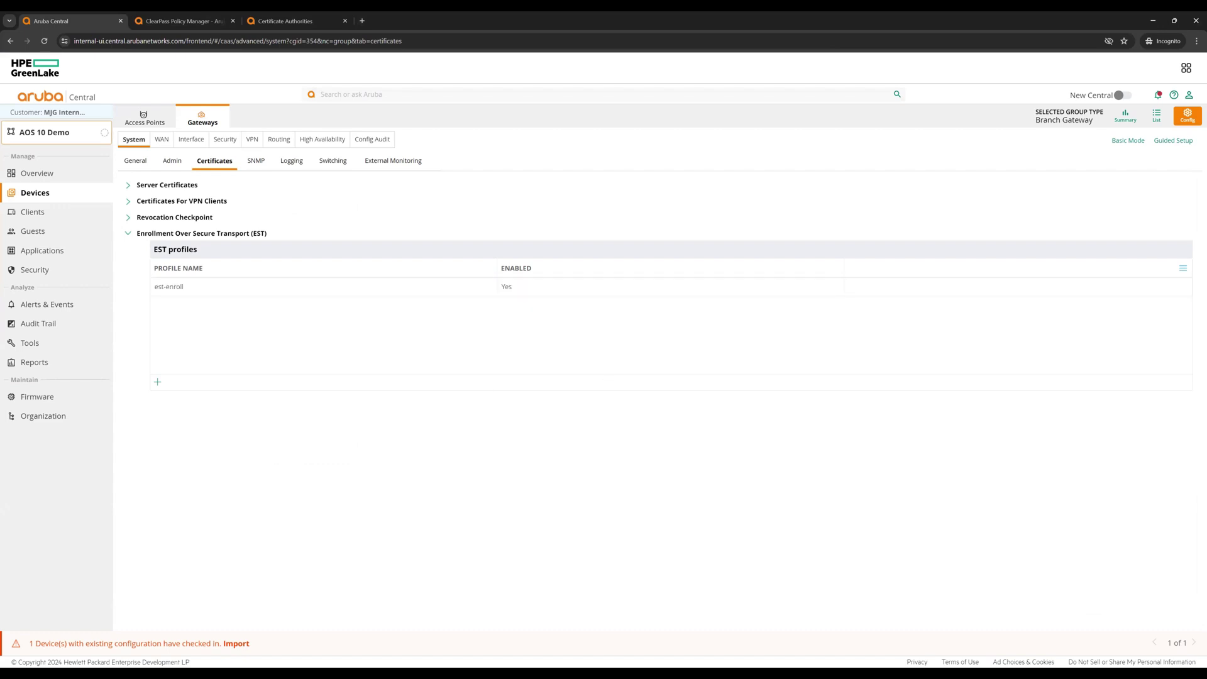
{"action": "key", "text": "alt+Tab"}
- Repeatedly run 'show est status est-enroll' while enrollment is still in progress
{"action": "type", "text": "show"}
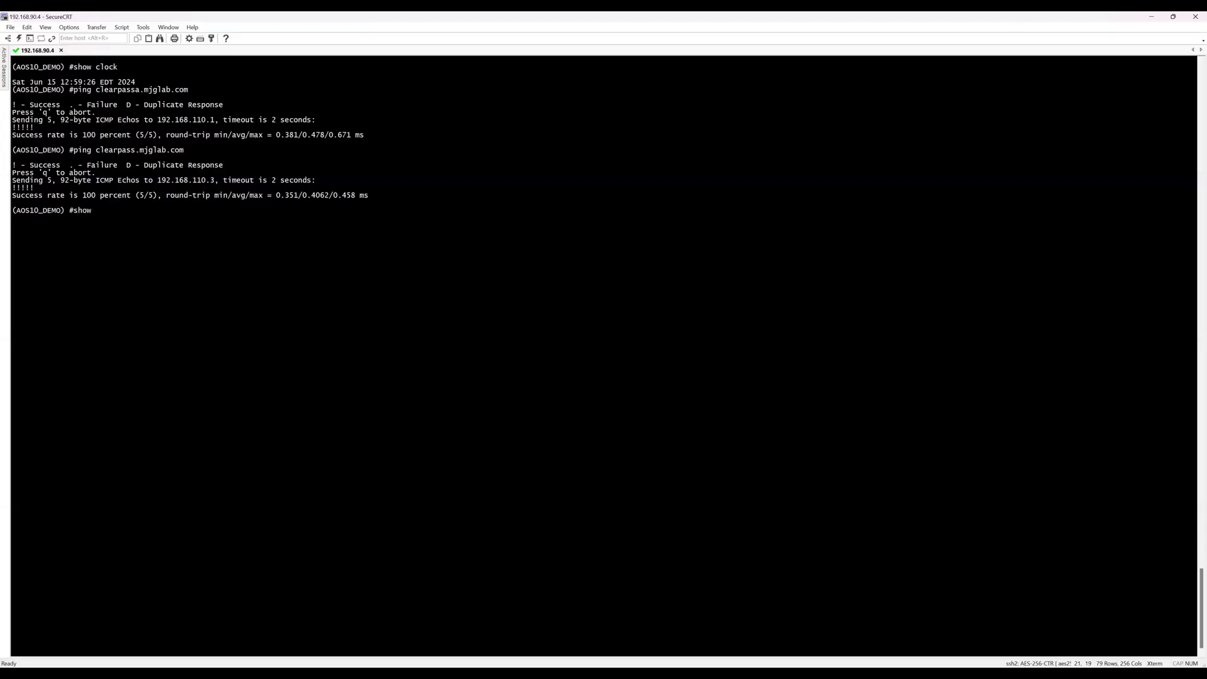
{"action": "type", "text": " est"}
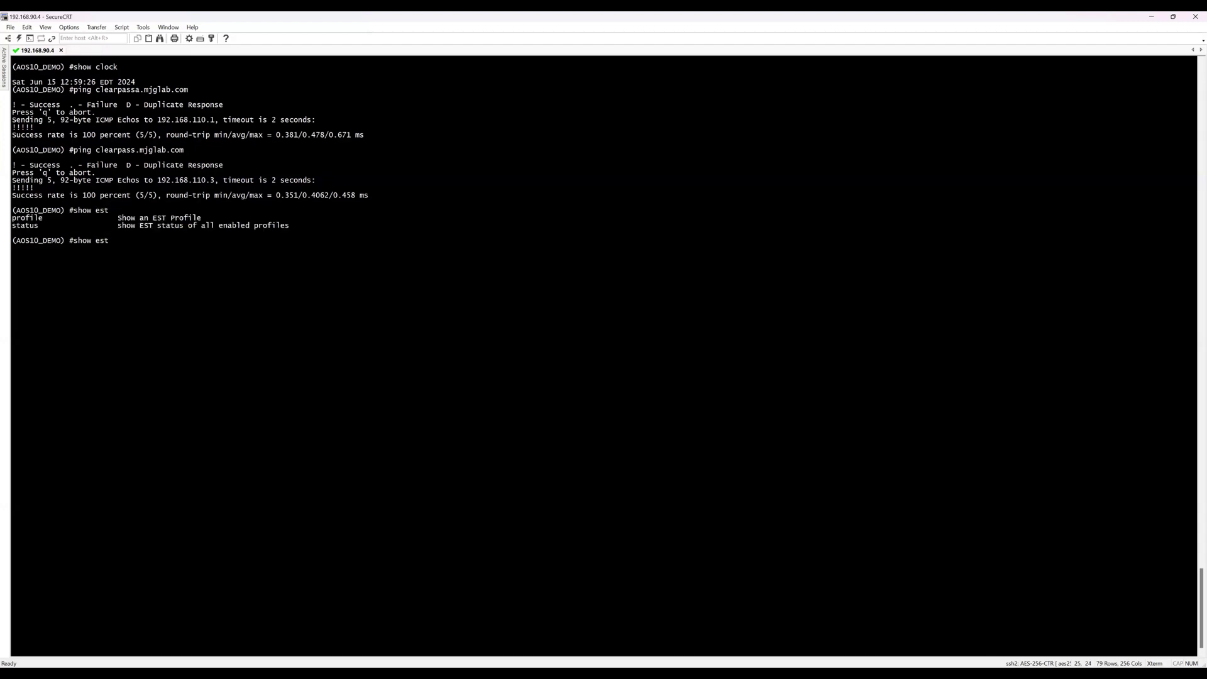
{"action": "type", "text": " ?status"}
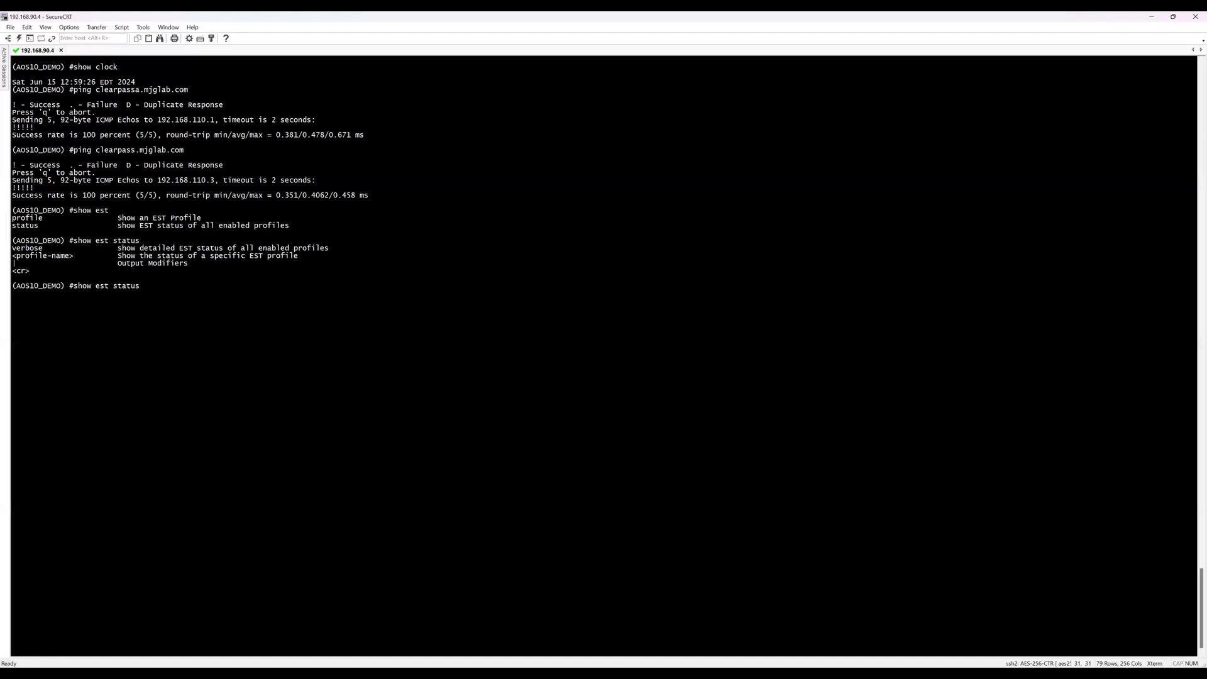
{"action": "type", "text": " ?est-enroll"}
{"action": "key", "text": "Return"}
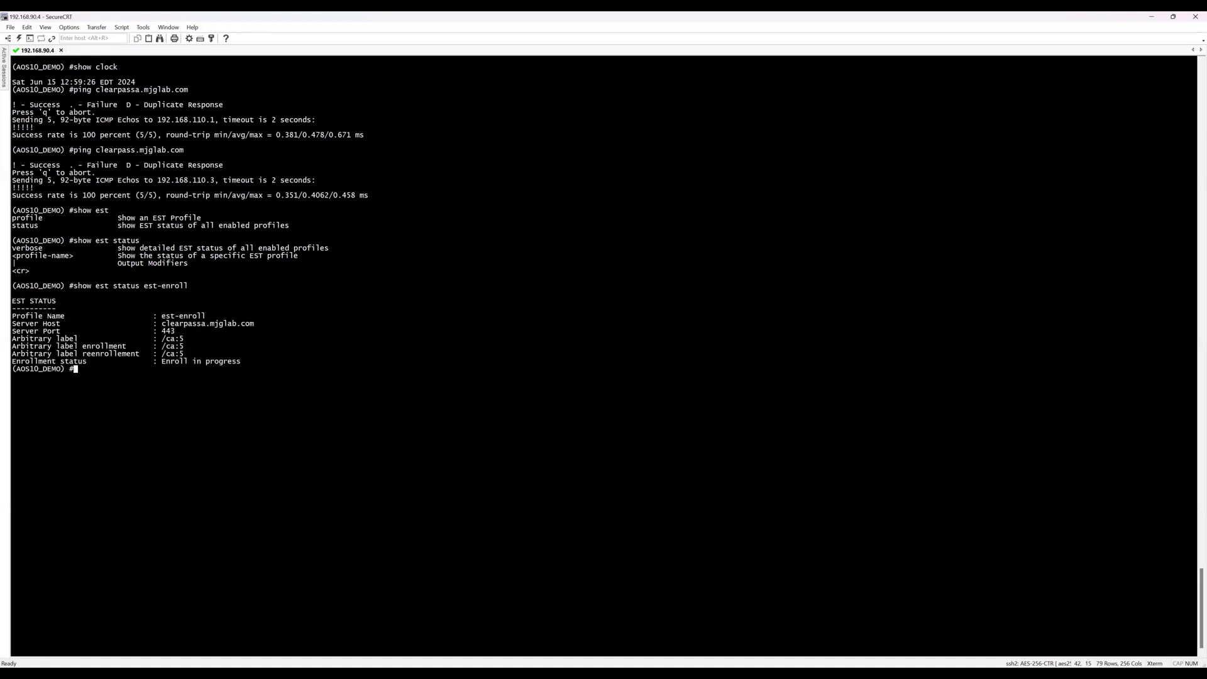
{"action": "key", "text": "Up"}
{"action": "key", "text": "Return"}
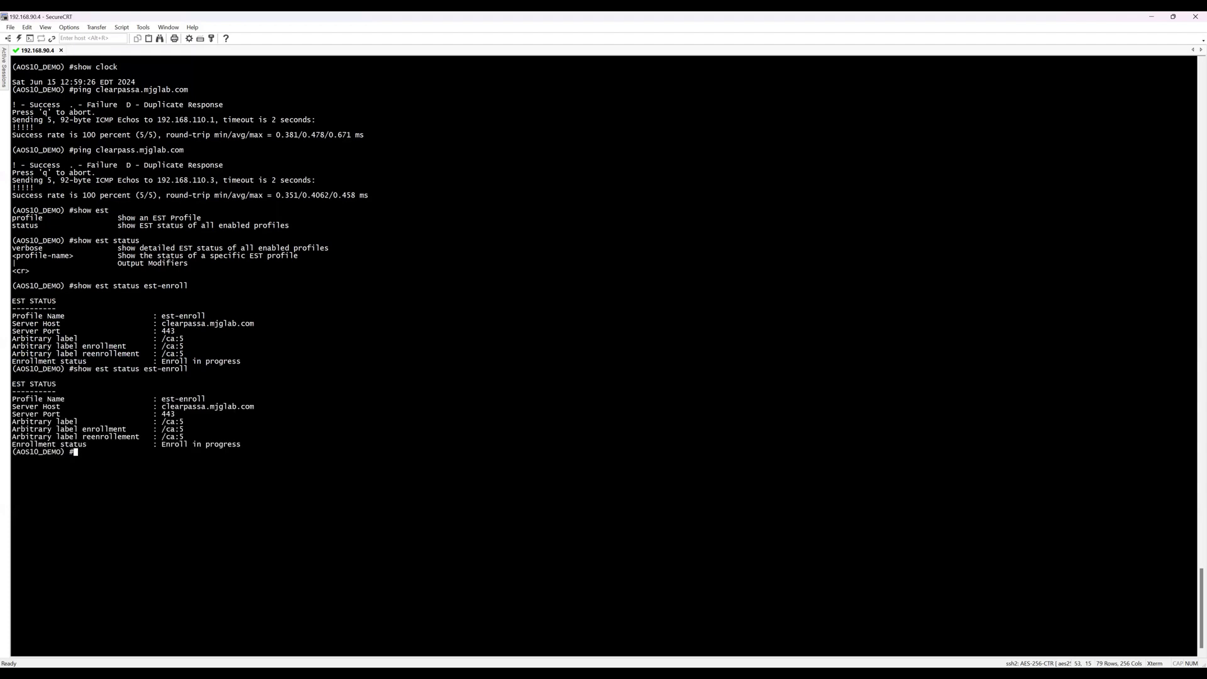
{"action": "key", "text": "Up"}
{"action": "key", "text": "Return"}
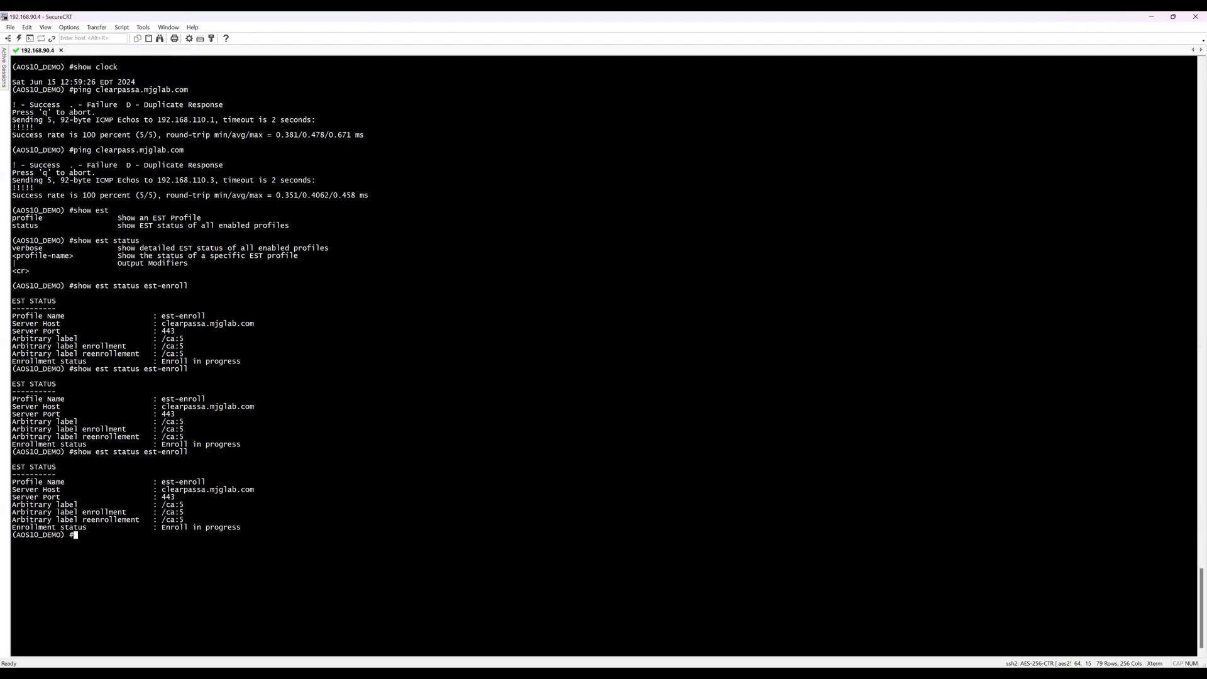
{"action": "key", "text": "Up"}
{"action": "key", "text": "Return"}
{"action": "key", "text": "Up"}
{"action": "key", "text": "Return"}
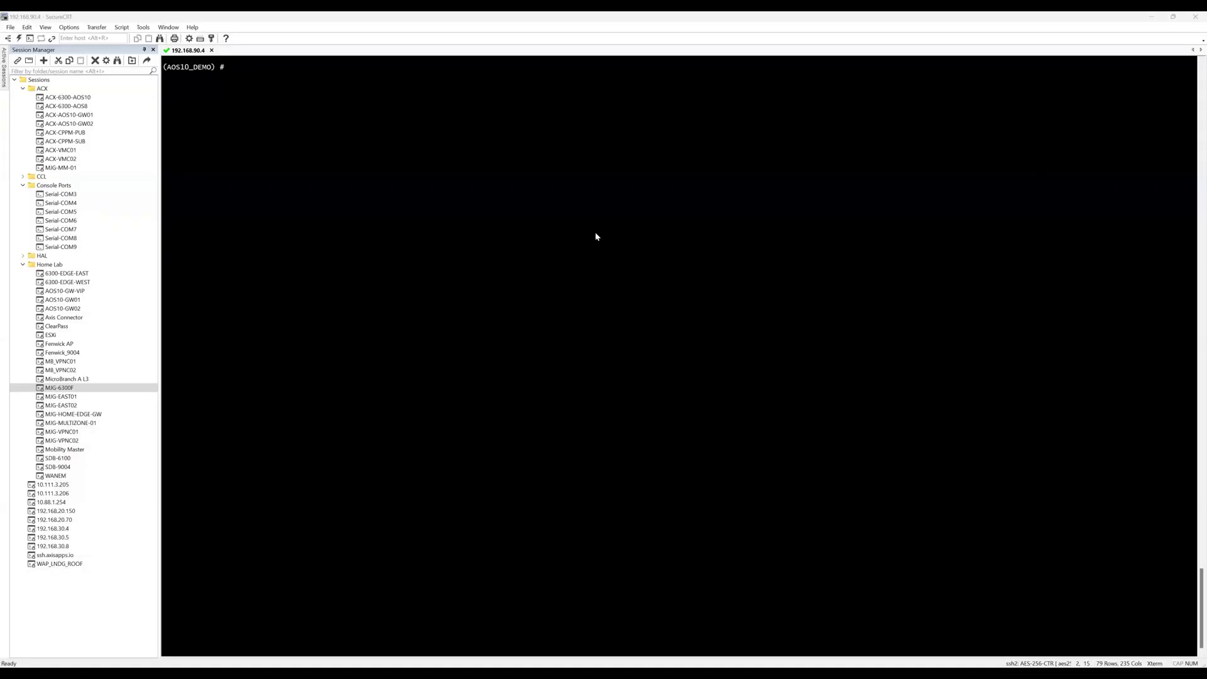
- Run 'show est status' to confirm est-enroll is Enrolled
{"action": "left_click", "coordinate": [596, 236]}
{"action": "type", "text": "show est "}
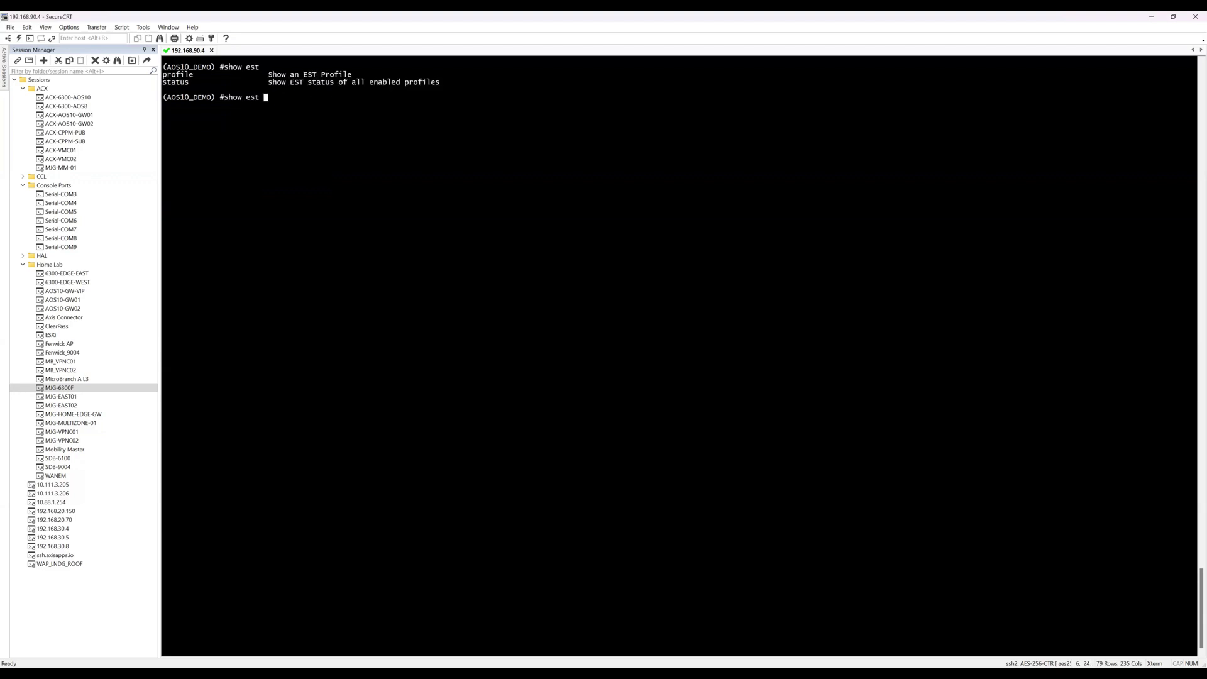
{"action": "type", "text": "?status"}
{"action": "key", "text": "Return"}
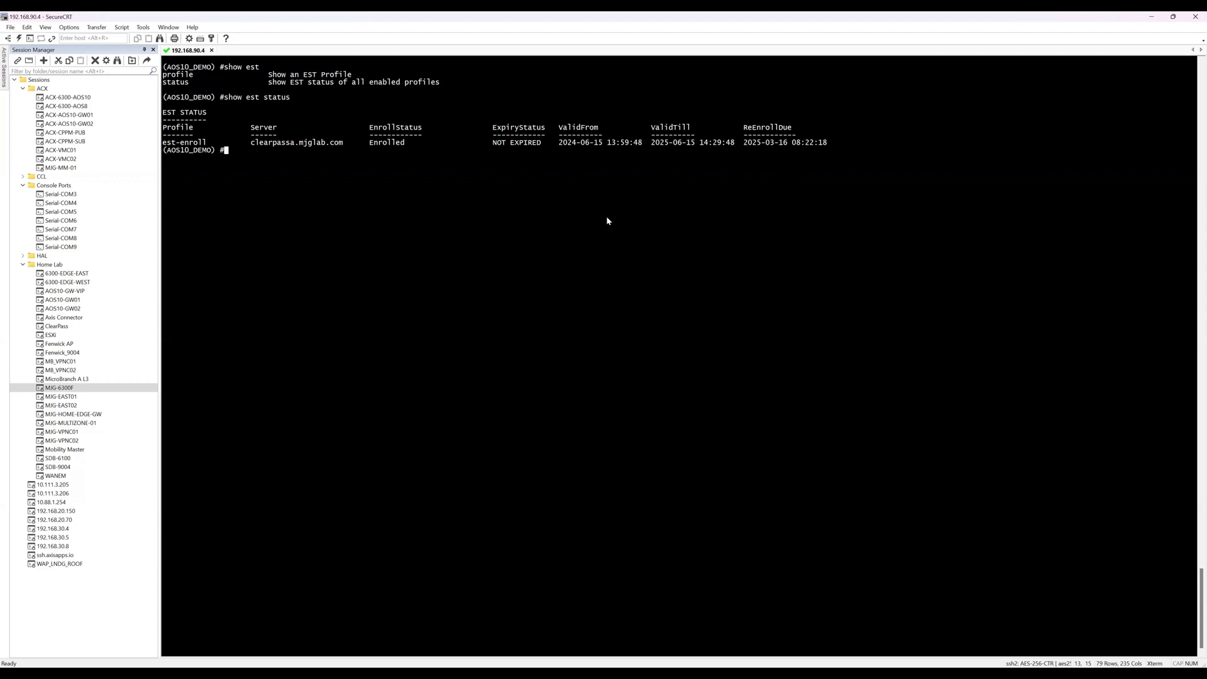
- List server certificates with 'show crypto pki serverCert' to find estcert_est-enroll
{"action": "type", "text": "show crypto pki serverCert"}
{"action": "key", "text": "Return"}
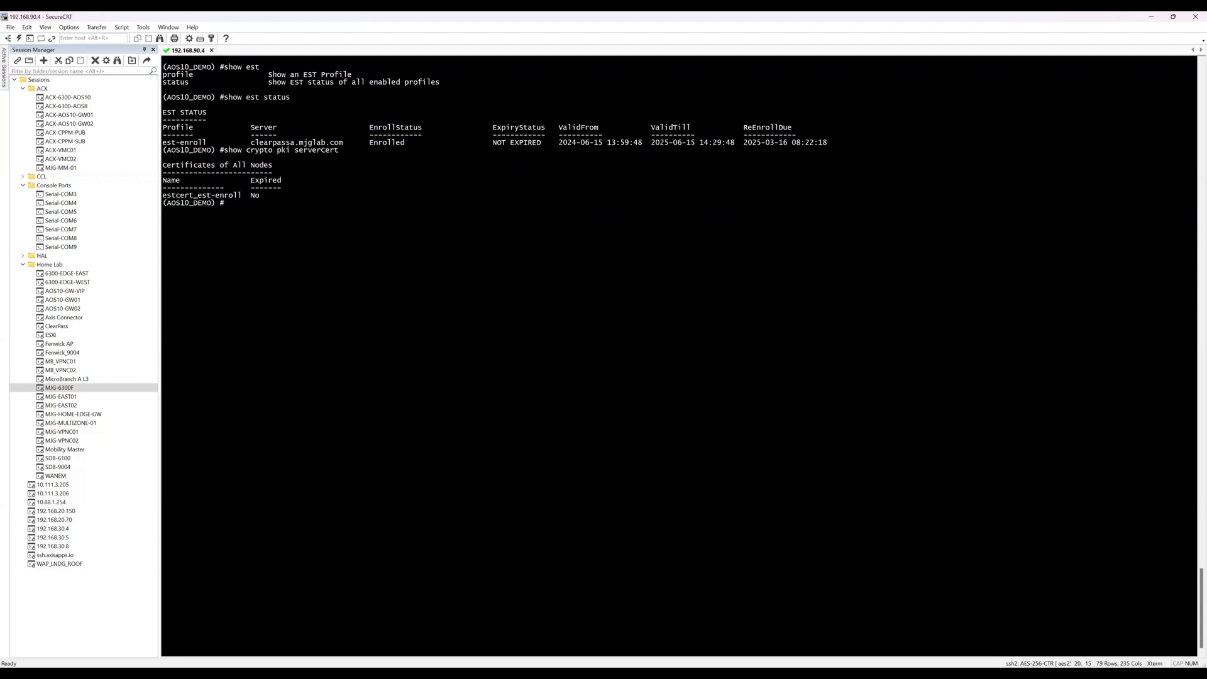
{"action": "key", "text": "Up"}
{"action": "type", "text": "?"}
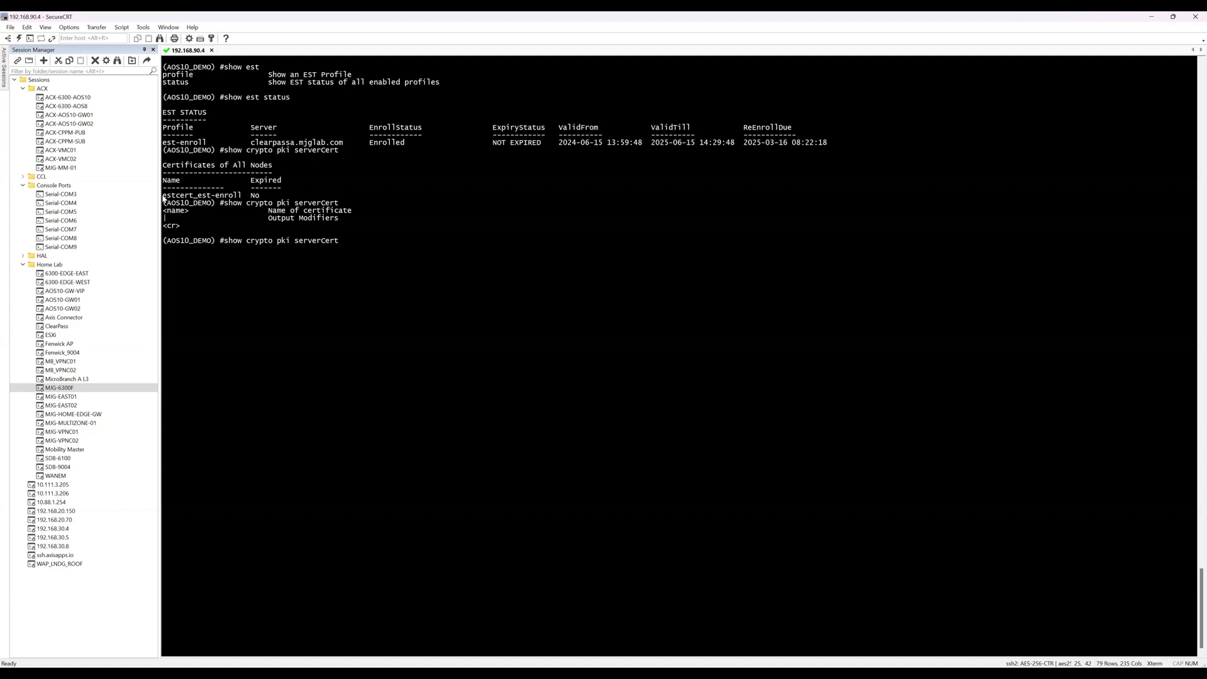
- Show the estcert_est-enroll certificate details and page through to the Subject Alternative Name
{"action": "left_click_drag", "start_coordinate": [163, 198], "coordinate": [243, 197]}
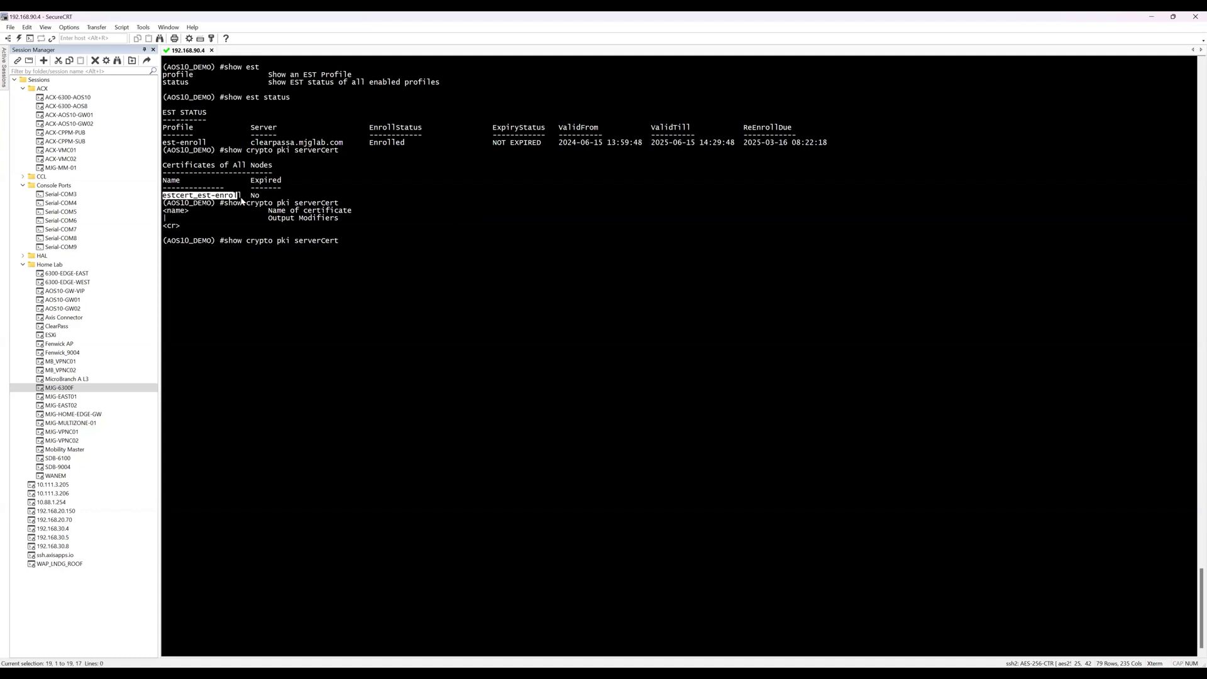
{"action": "right_click", "coordinate": [497, 227]}
{"action": "key", "text": "Return"}
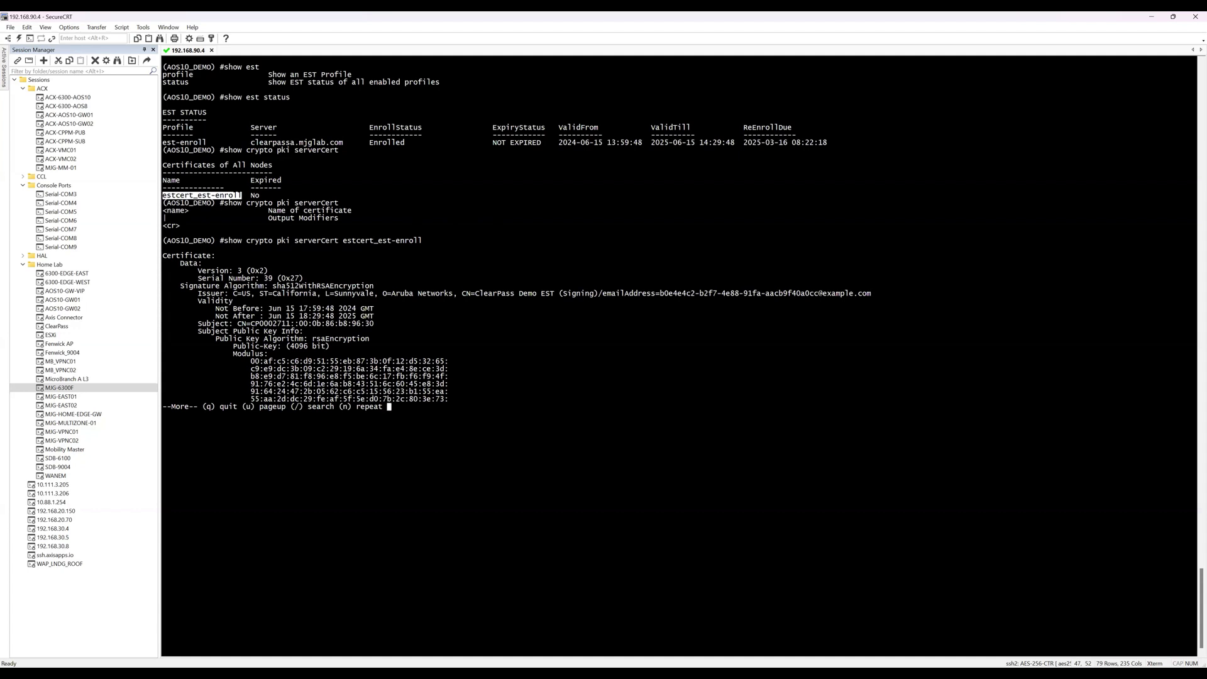
{"action": "key", "text": "space"}
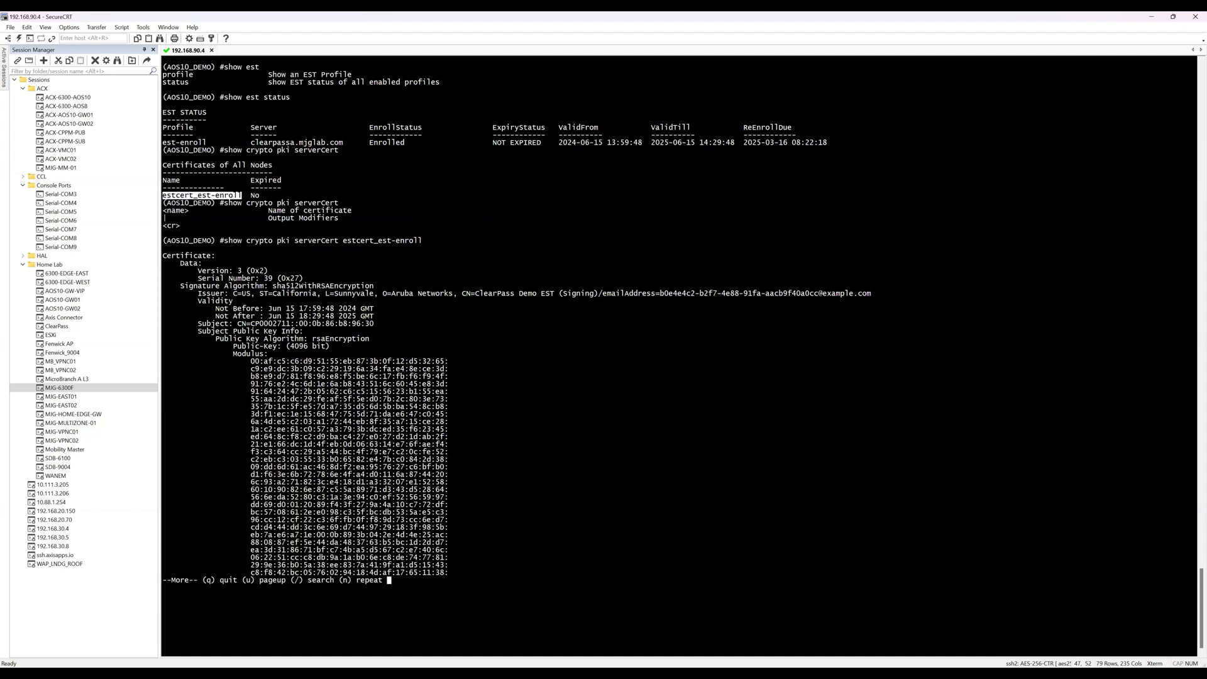
{"action": "key", "text": "space"}
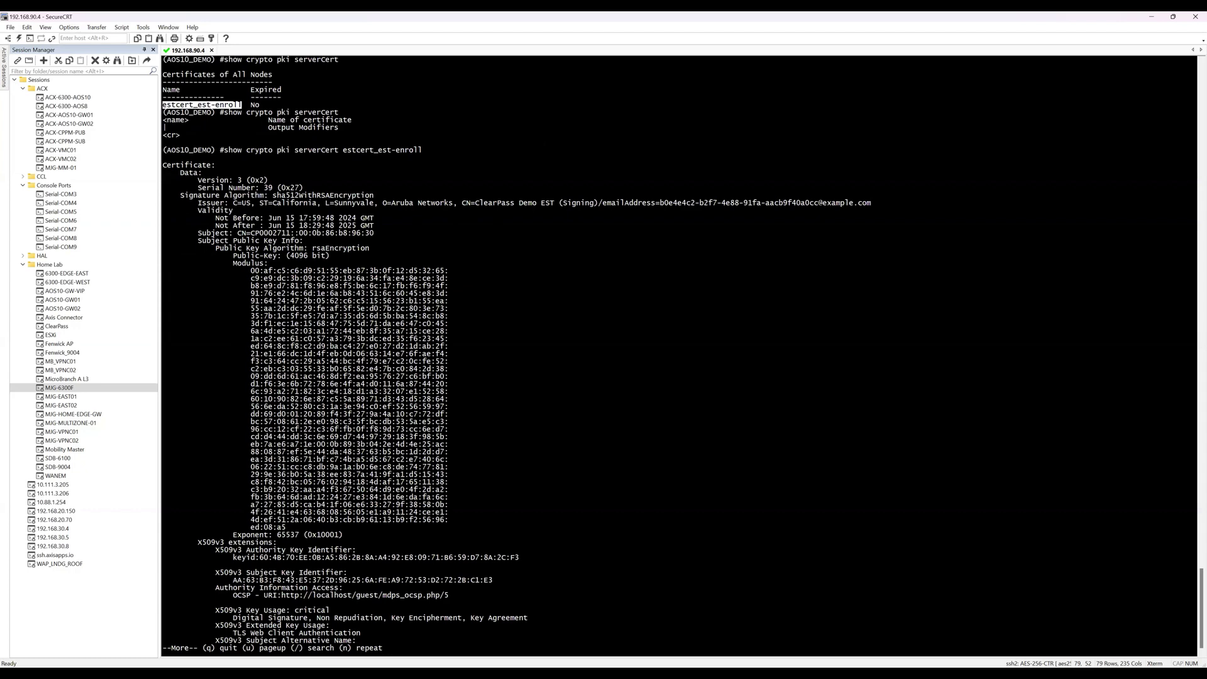
{"action": "key", "text": "space"}
{"action": "key", "text": "space"}
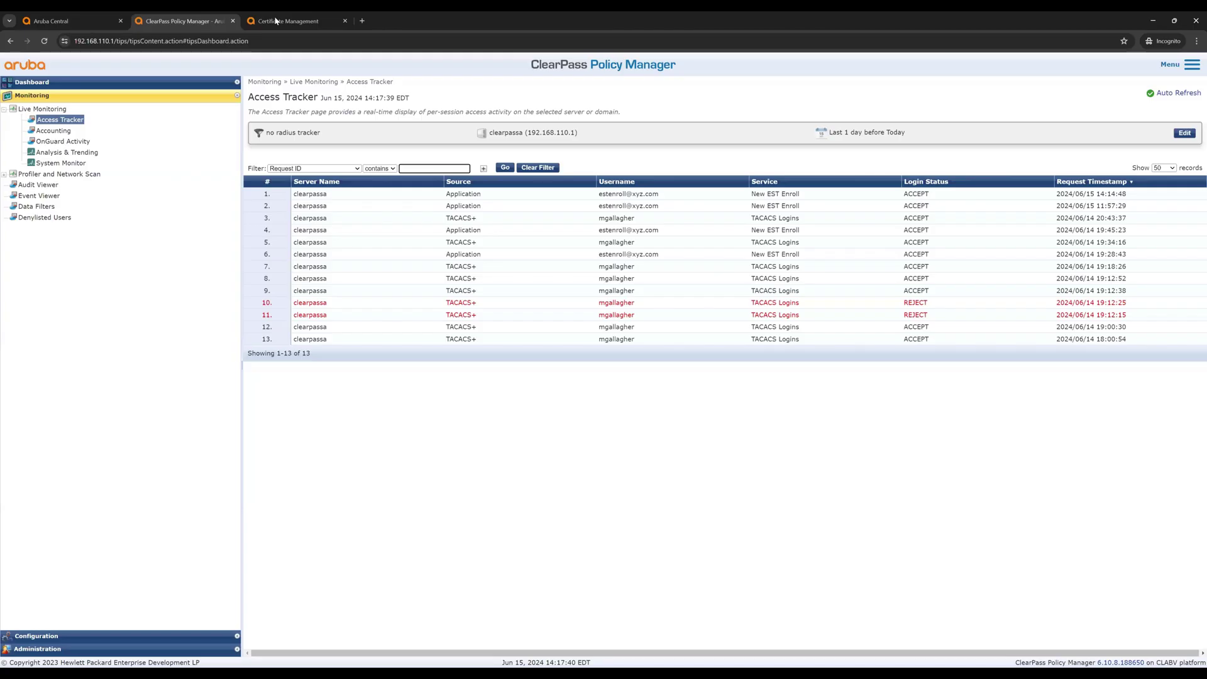
- Return to Aruba Central and show the Branch Gateway group's Security roles list
{"action": "key", "text": "ctrl+shift+Tab"}
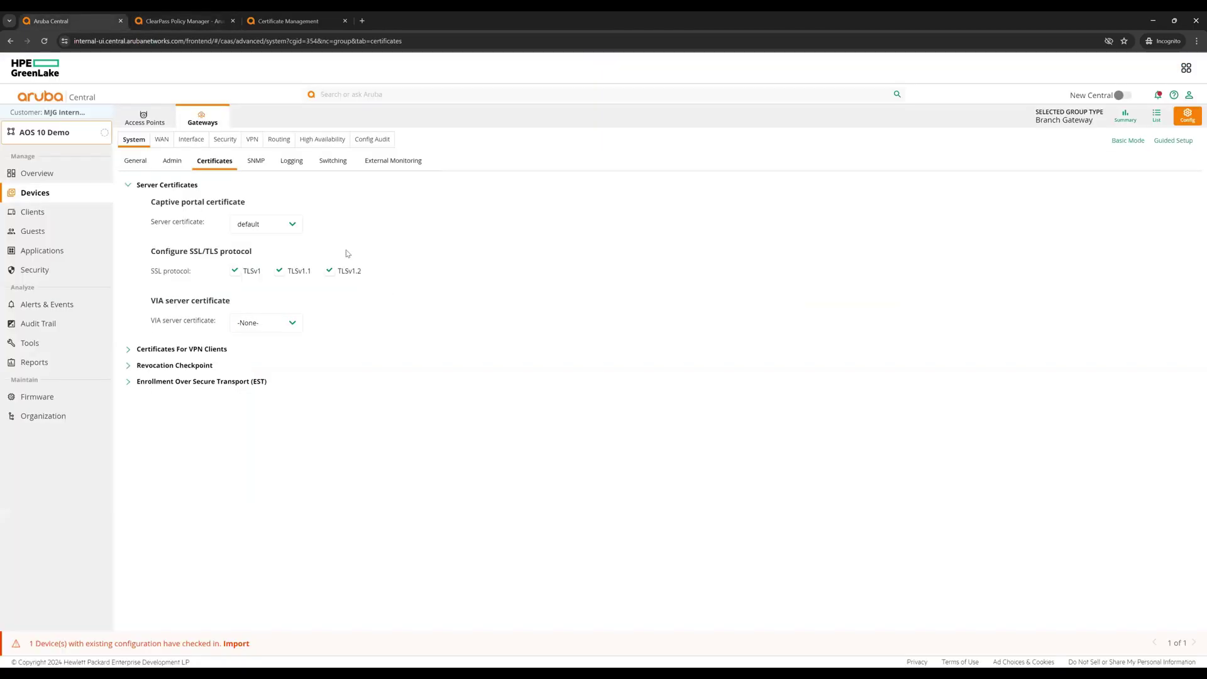
{"action": "left_click", "coordinate": [225, 139]}
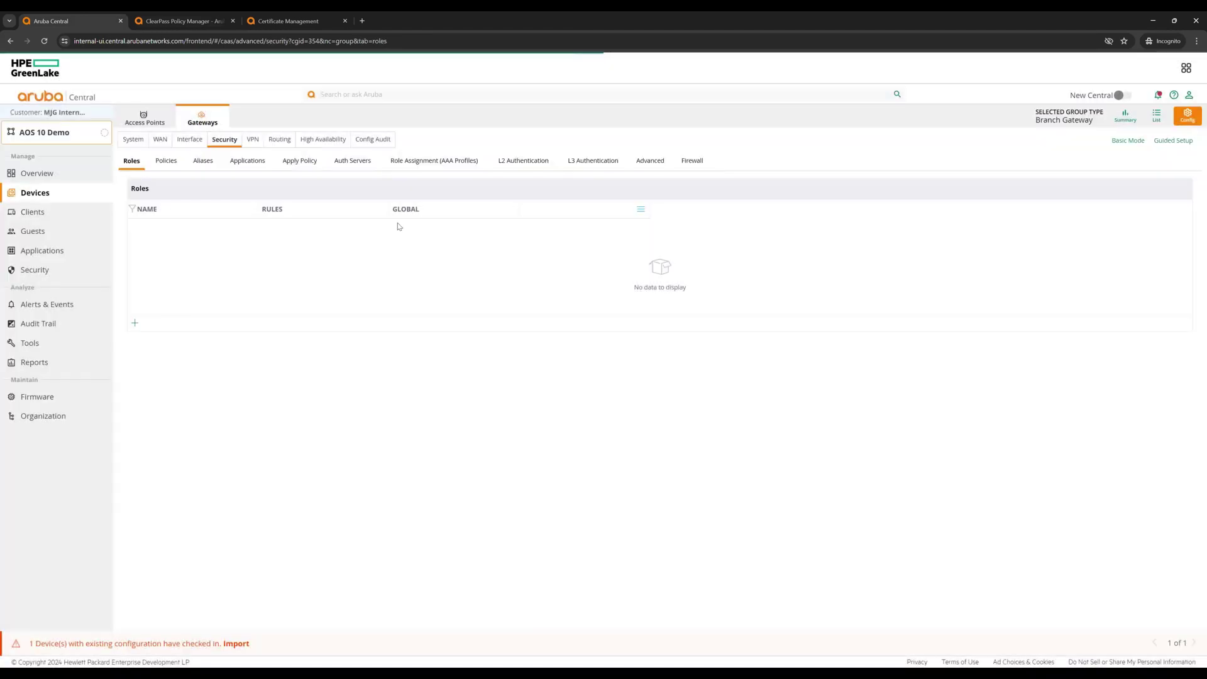
- Show the gateway group's Auth Servers list and start a new RADIUS server entry
{"action": "left_click", "coordinate": [350, 165]}
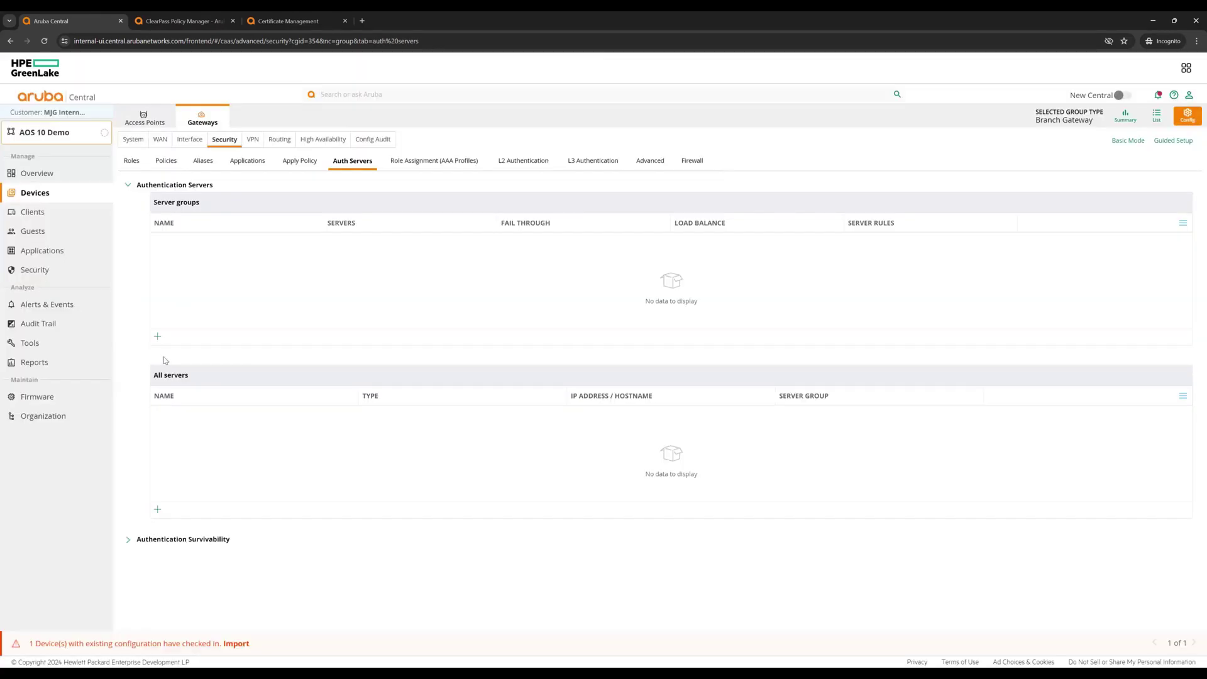
{"action": "left_click", "coordinate": [158, 509]}
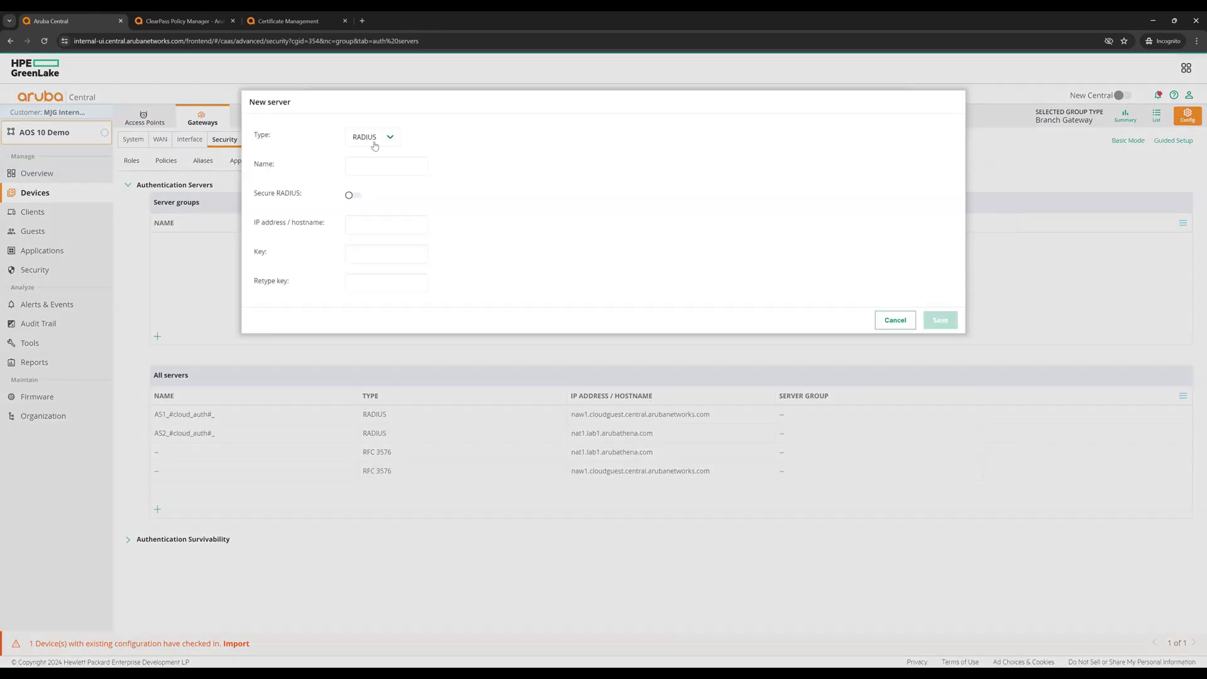
- Define a Secure RADIUS server named cppm with host clearpass.mjglab.com
{"action": "left_click", "coordinate": [373, 139]}
{"action": "left_click", "coordinate": [353, 200]}
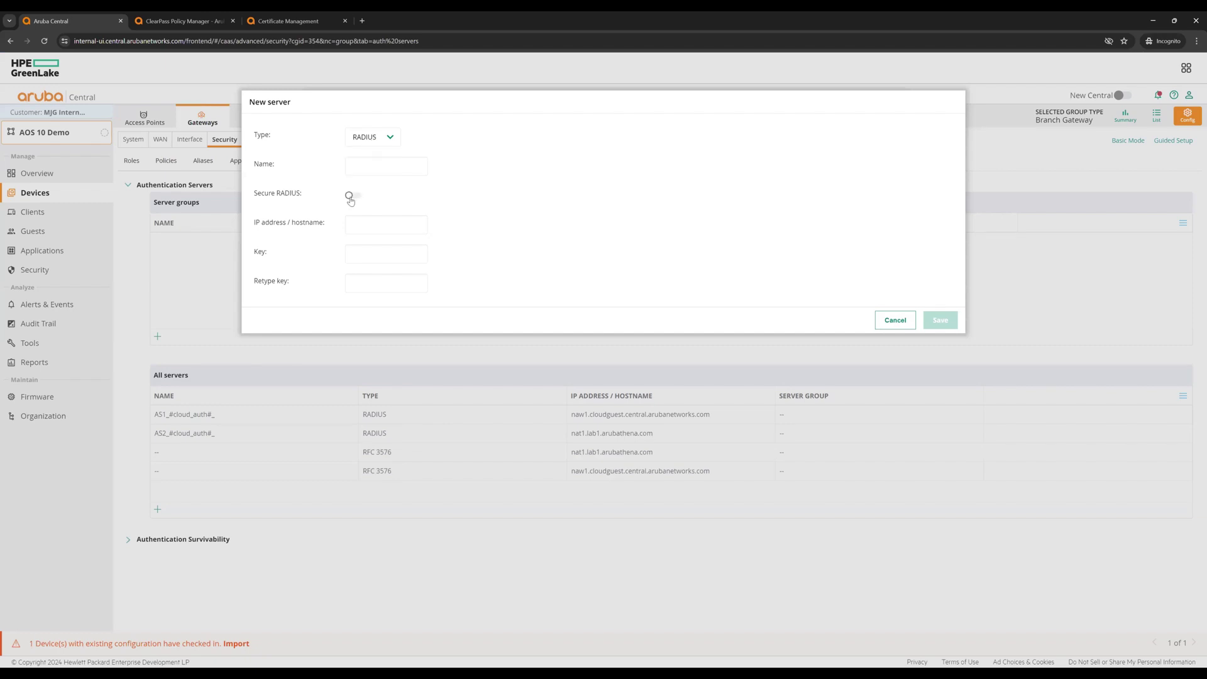
{"action": "left_click", "coordinate": [353, 195]}
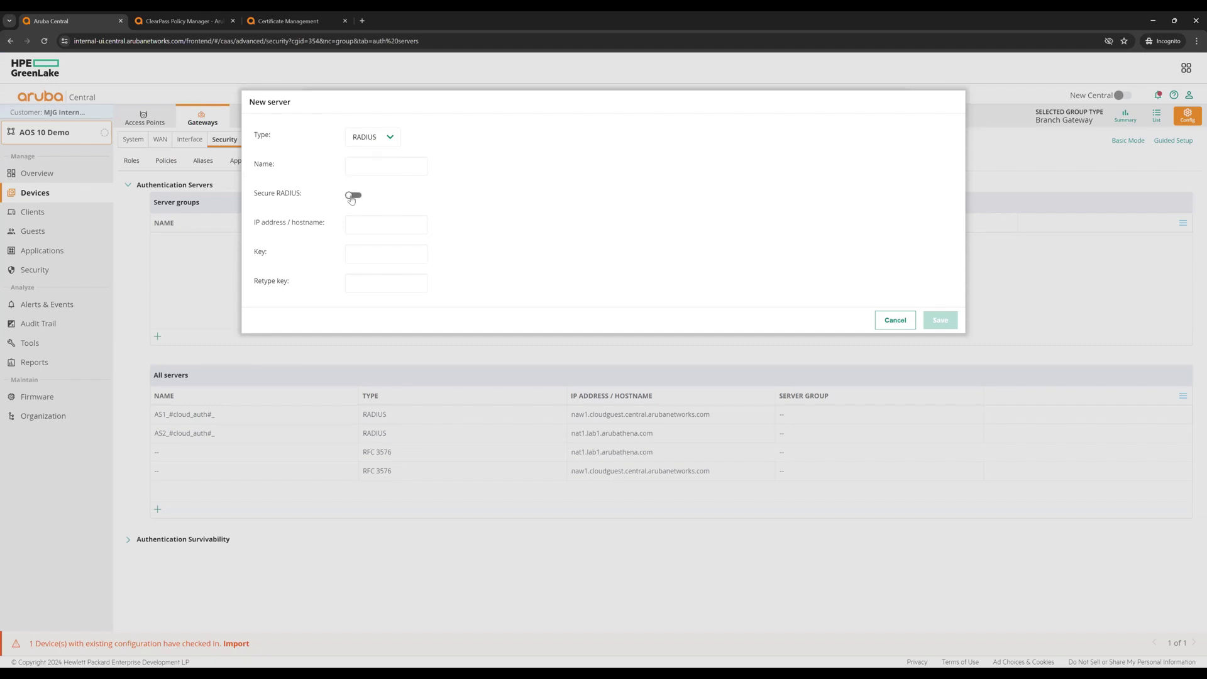
{"action": "left_click", "coordinate": [371, 162]}
{"action": "type", "text": "c"}
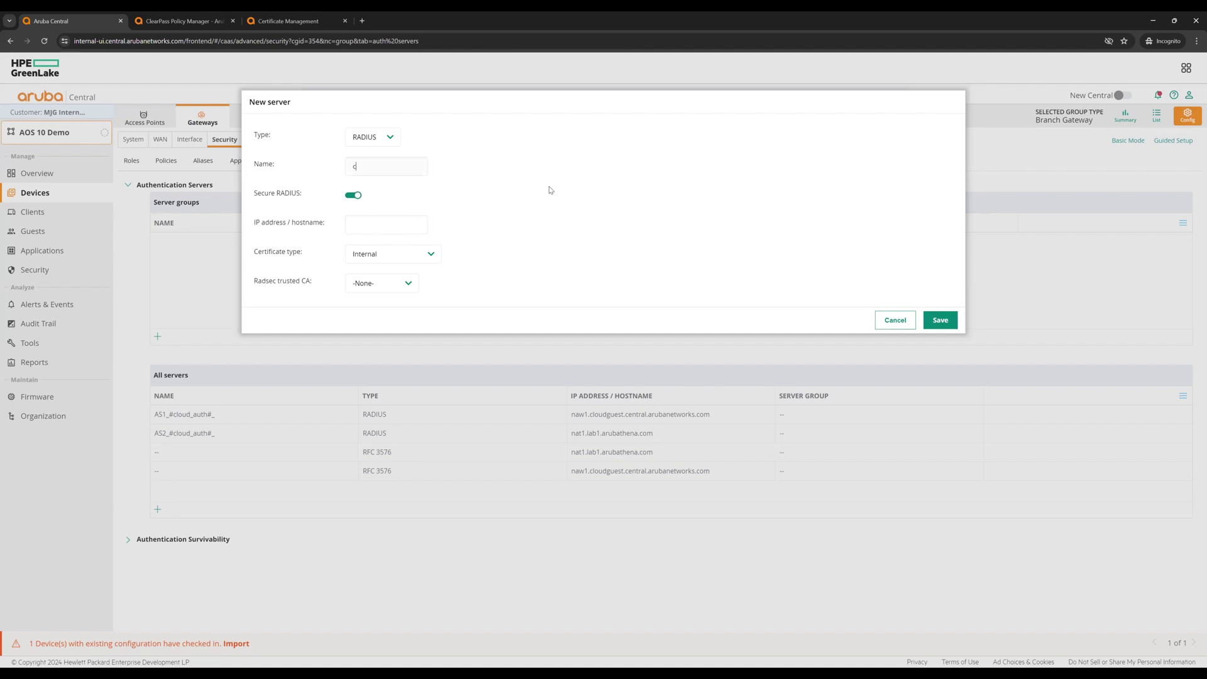
{"action": "type", "text": "ppm"}
{"action": "left_click", "coordinate": [393, 223]}
{"action": "type", "text": "clearpass.mjglab.com"}
- Use EST profile est-enroll and trusted CA Win2019 for cppm, then save the server
{"action": "left_click", "coordinate": [398, 254]}
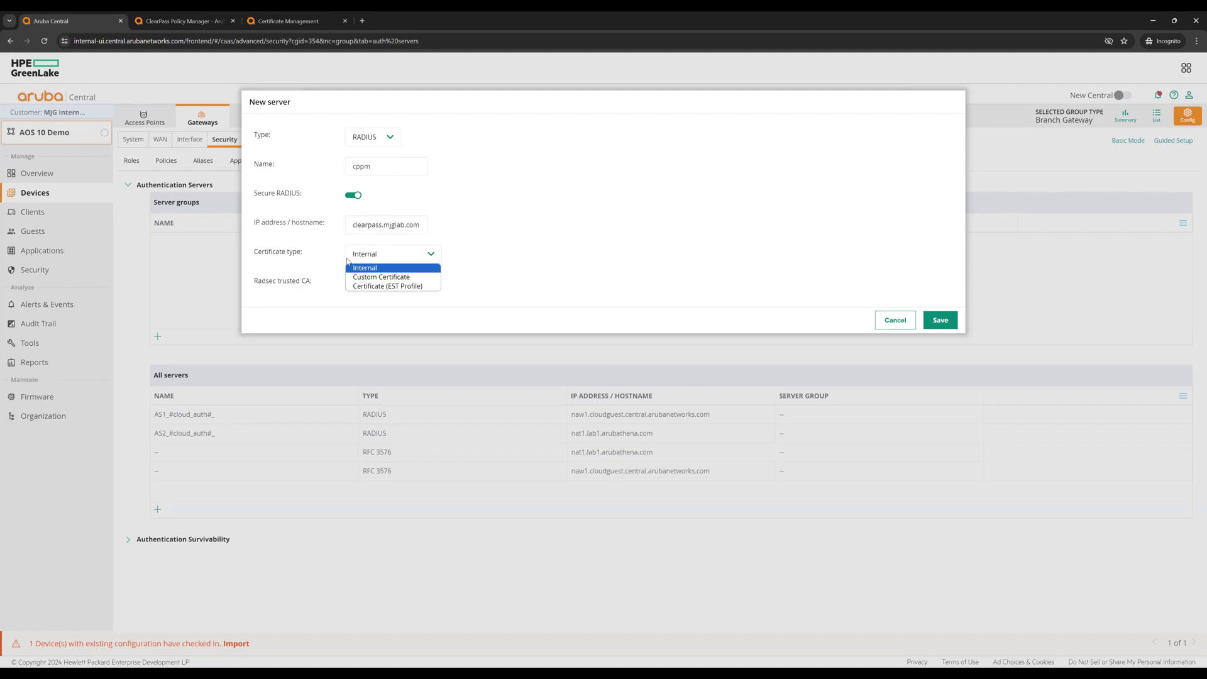
{"action": "left_click", "coordinate": [376, 288]}
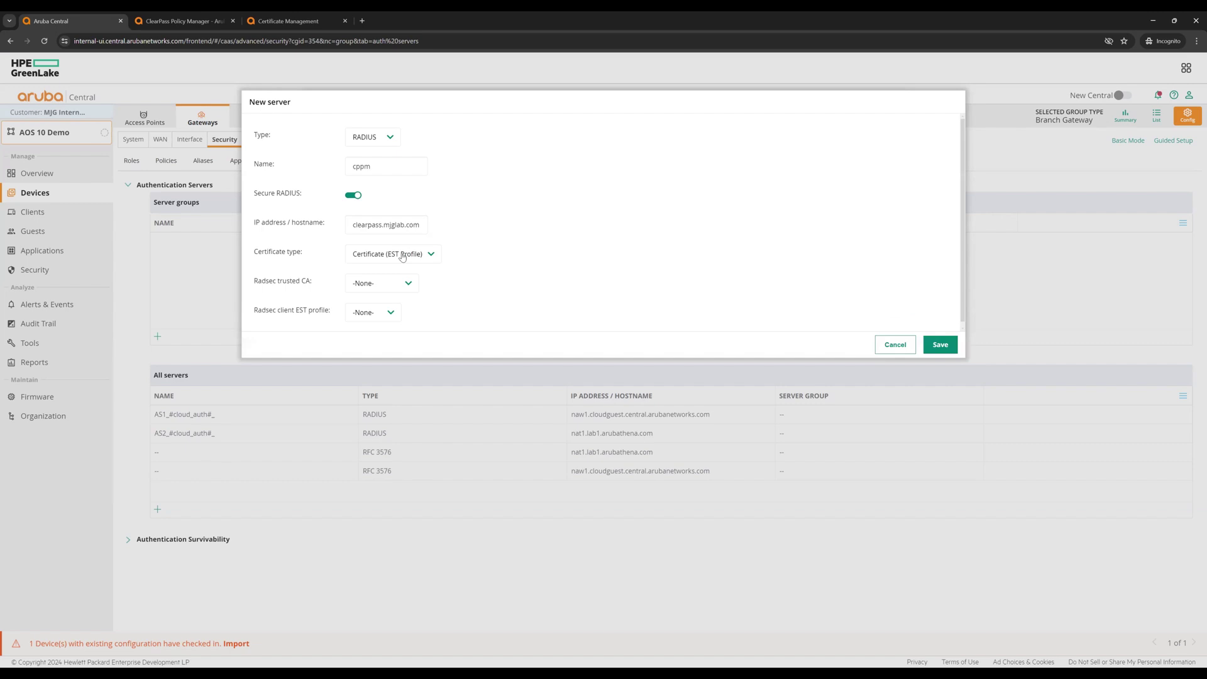
{"action": "left_click", "coordinate": [374, 313]}
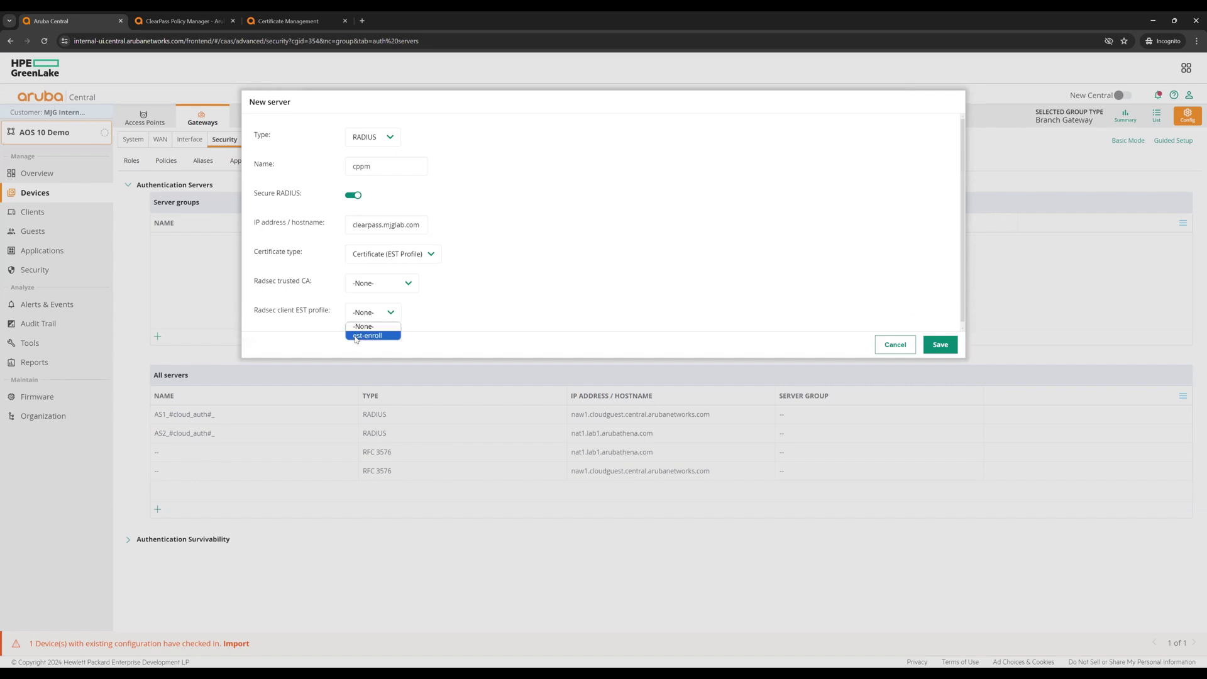
{"action": "left_click", "coordinate": [356, 336]}
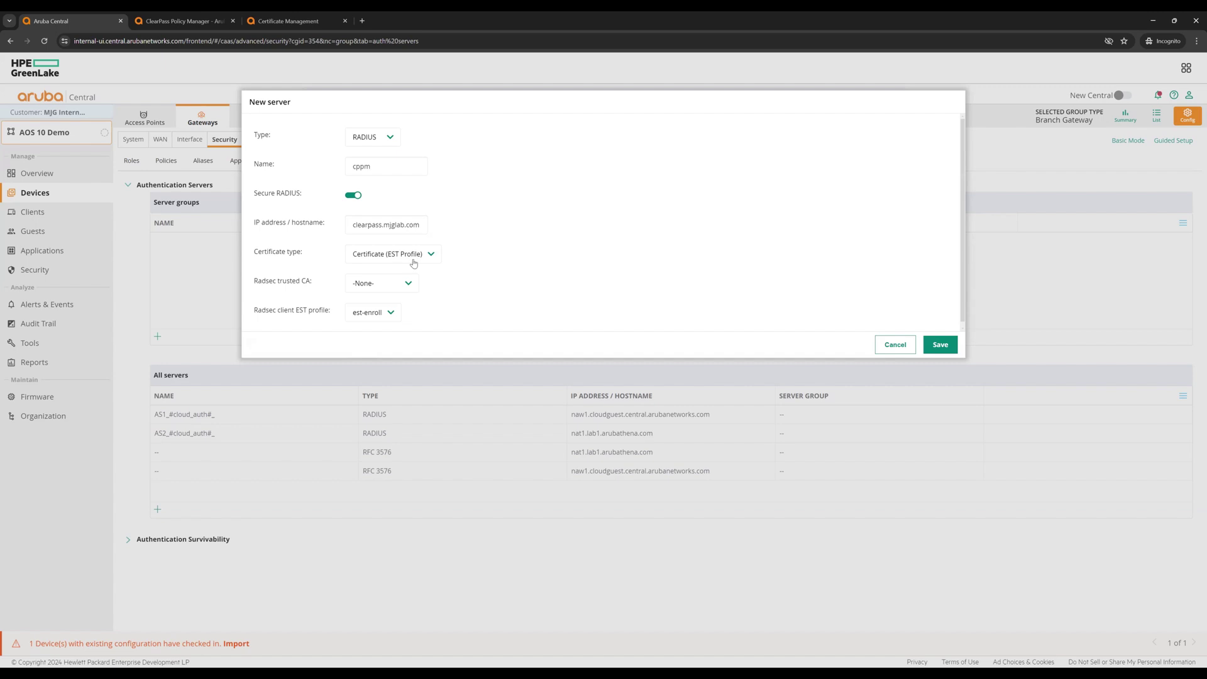
{"action": "left_click", "coordinate": [386, 289]}
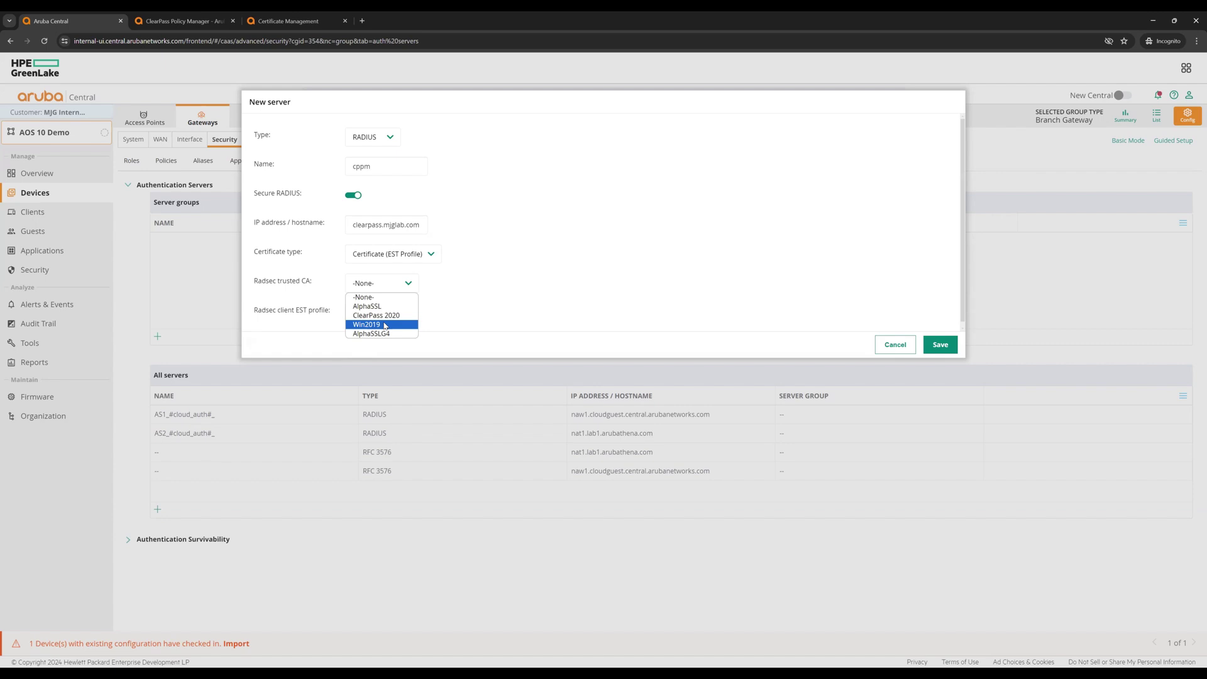
{"action": "left_click", "coordinate": [385, 325]}
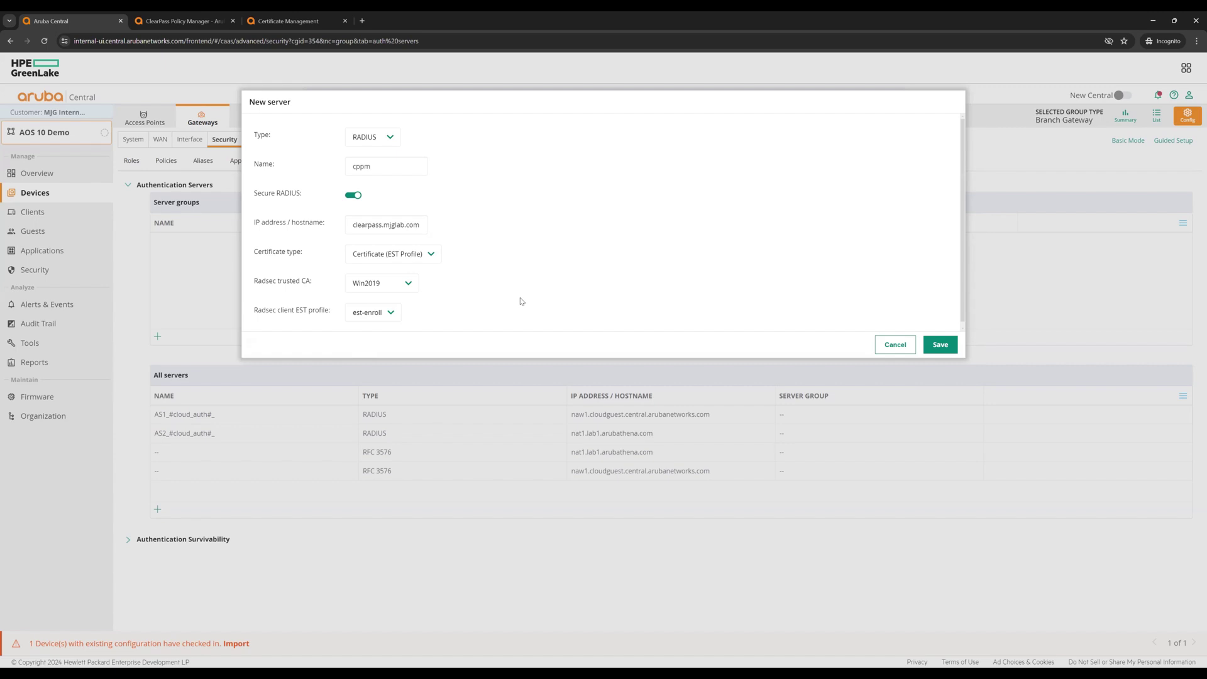
{"action": "left_click", "coordinate": [939, 346]}
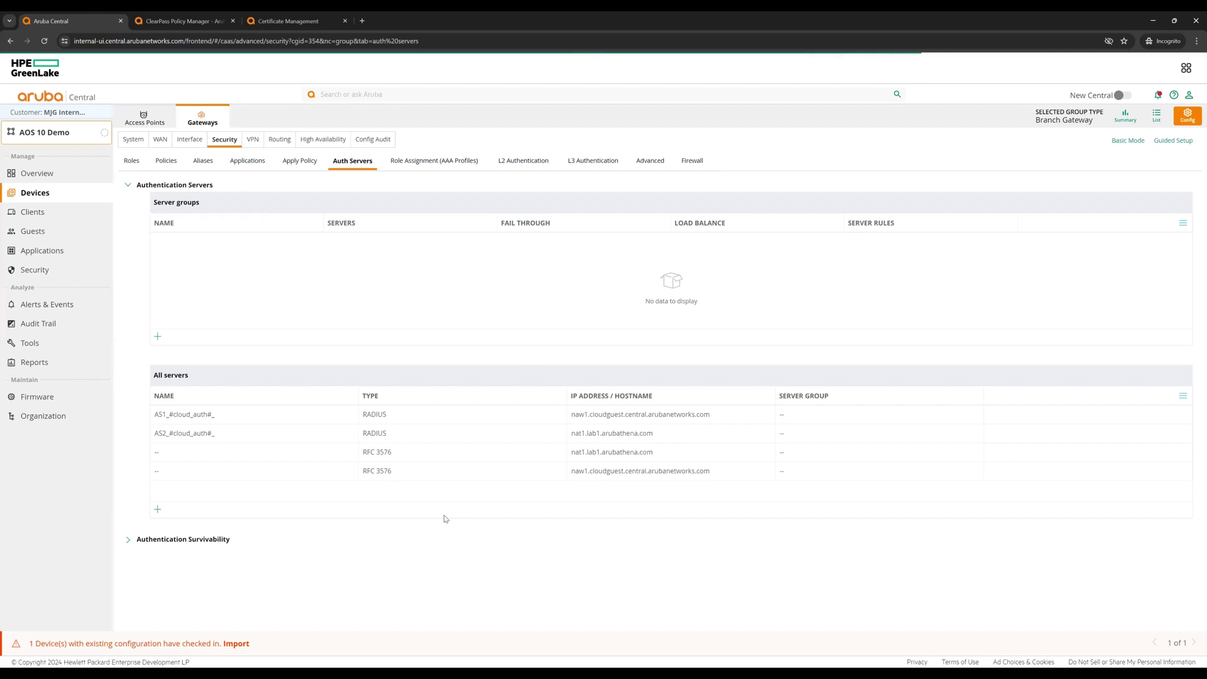
- Review cppm's server options: secure RADIUS on port 2083, est-enroll, Win2019; return to SecureCRT
{"action": "left_click", "coordinate": [306, 497]}
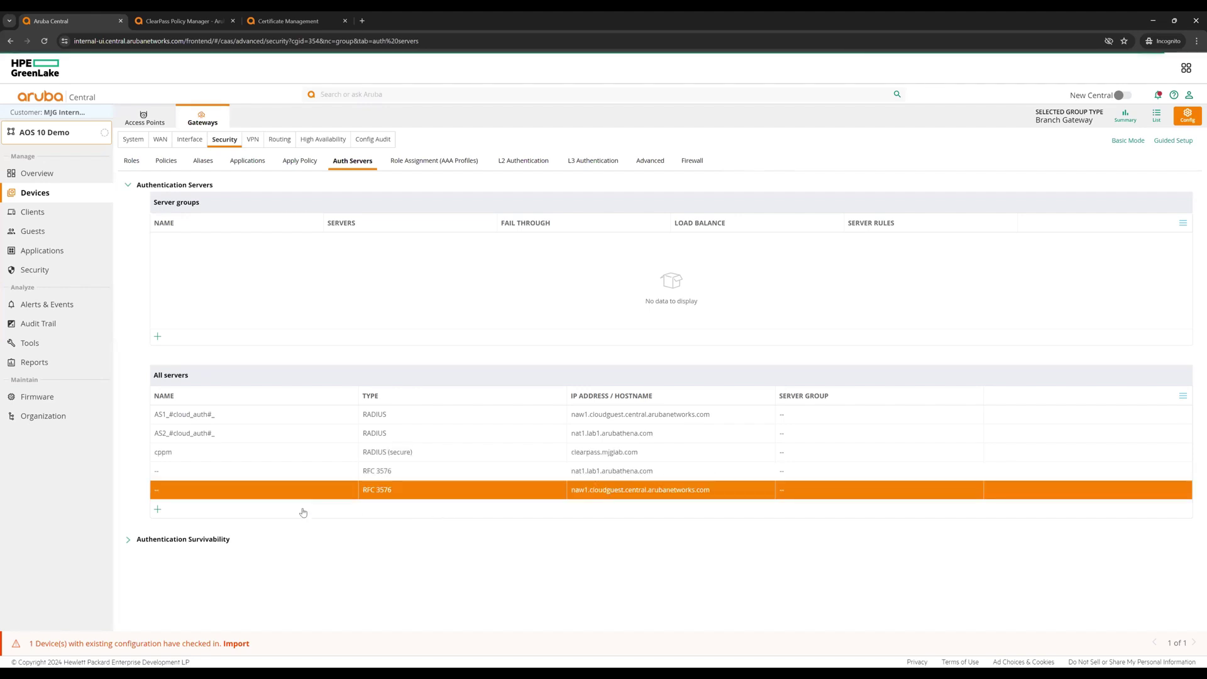
{"action": "left_click", "coordinate": [425, 455]}
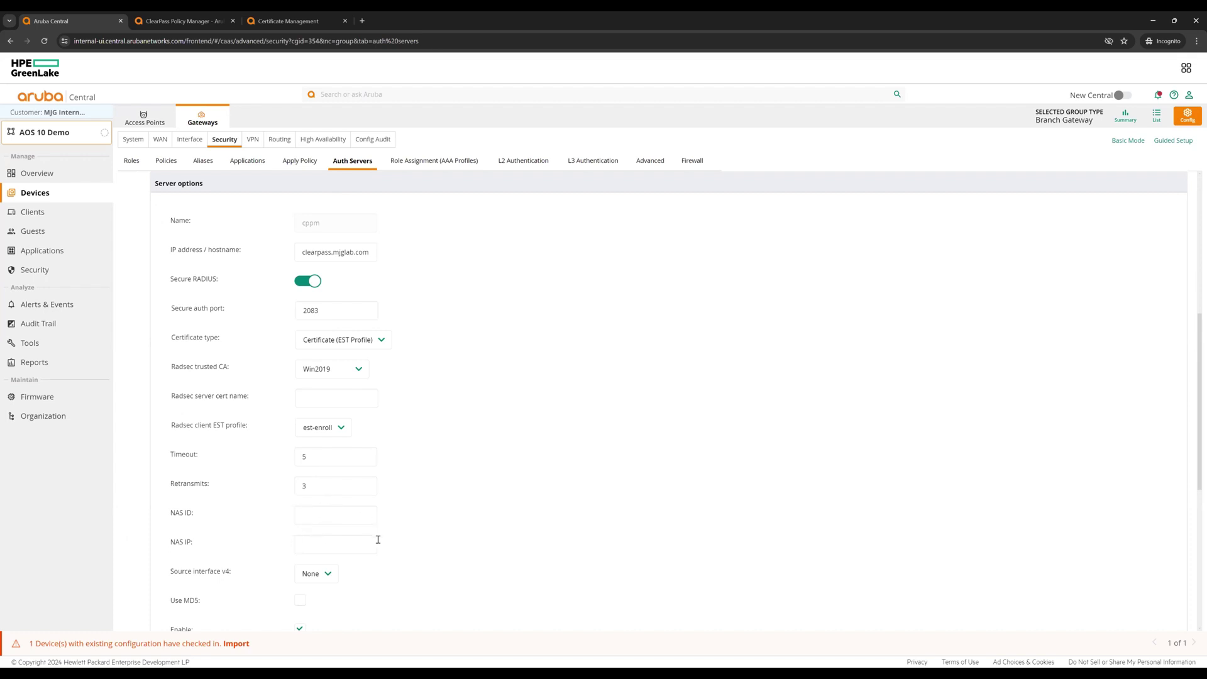
{"action": "scroll", "coordinate": [423, 536], "scroll_direction": "down", "scroll_amount": 3}
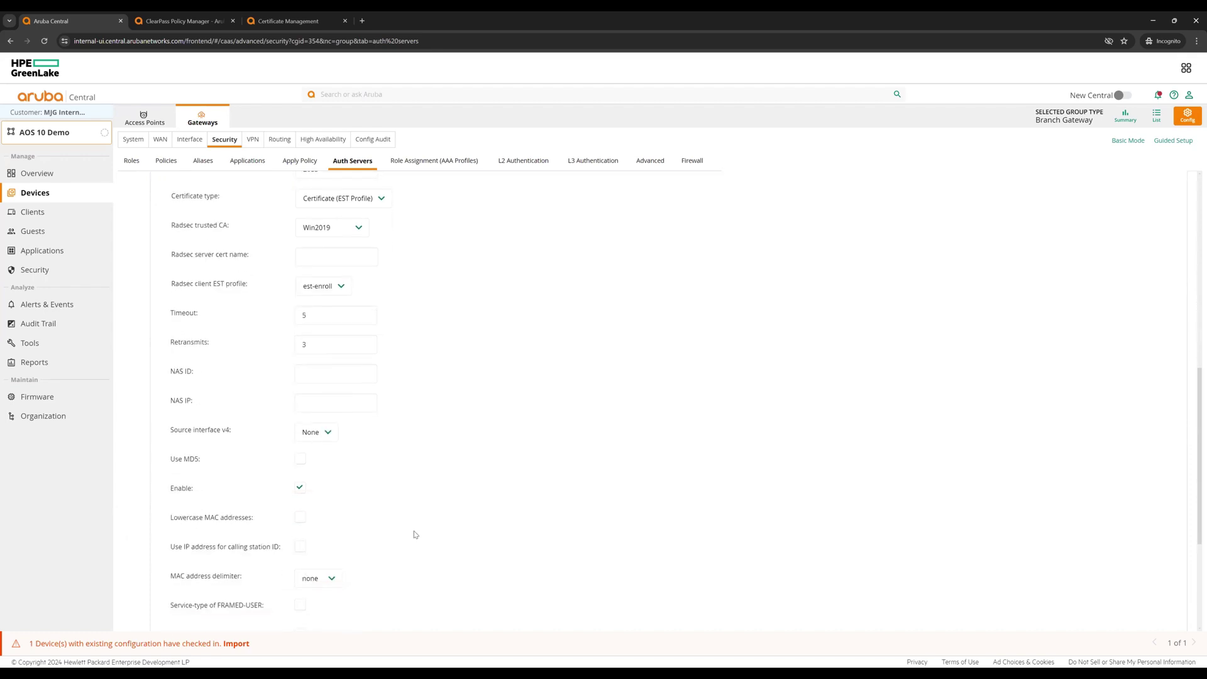
{"action": "scroll", "coordinate": [412, 530], "scroll_direction": "up", "scroll_amount": 3}
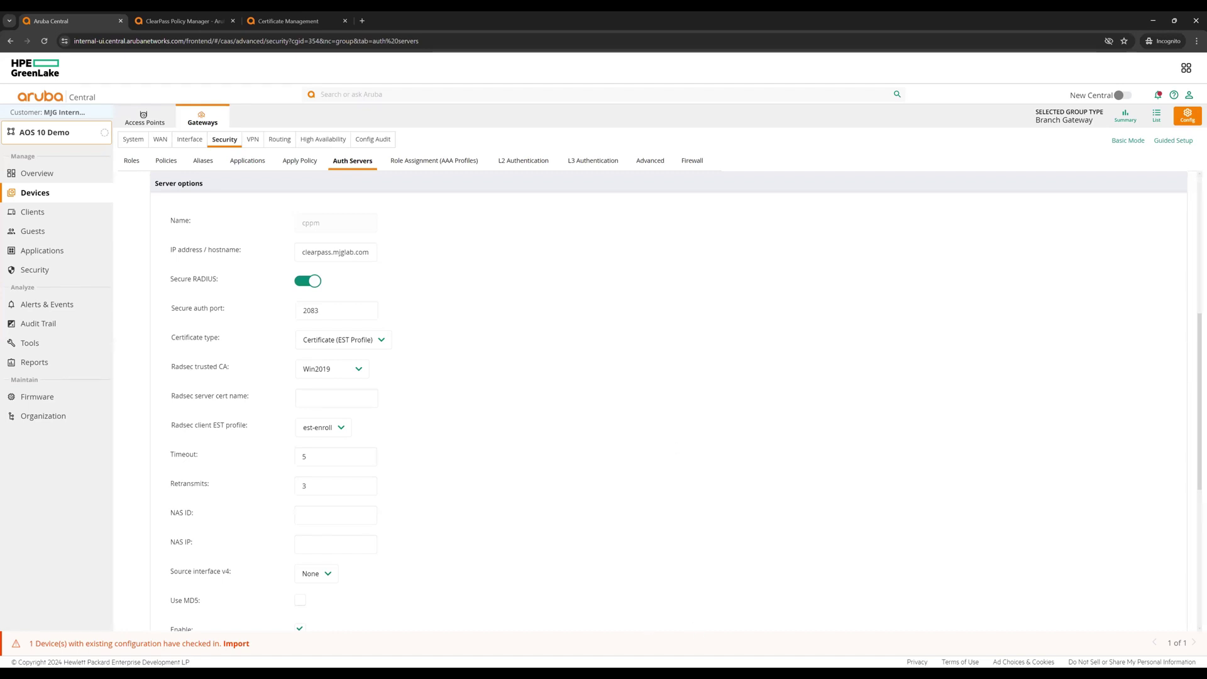
{"action": "key", "text": "alt+Tab"}
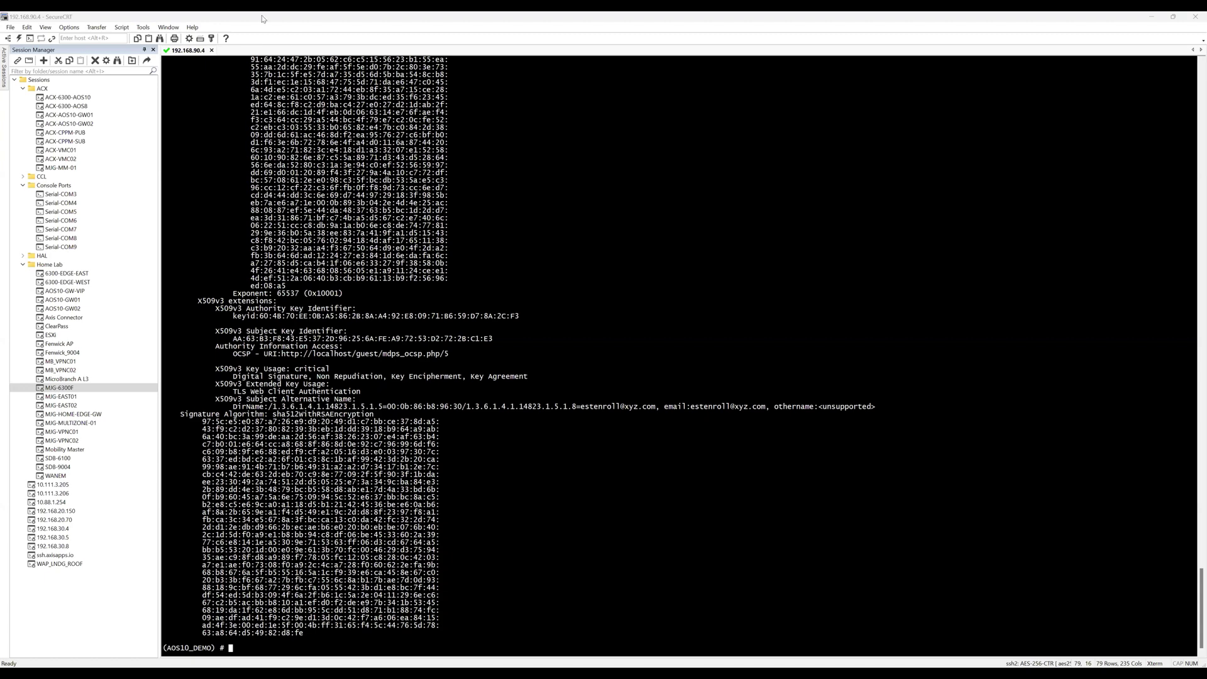
- Check cppm's RadSec status on the gateway: In Service No, 0 connected sockets
{"action": "right_click", "coordinate": [572, 465]}
{"action": "key", "text": "Return"}
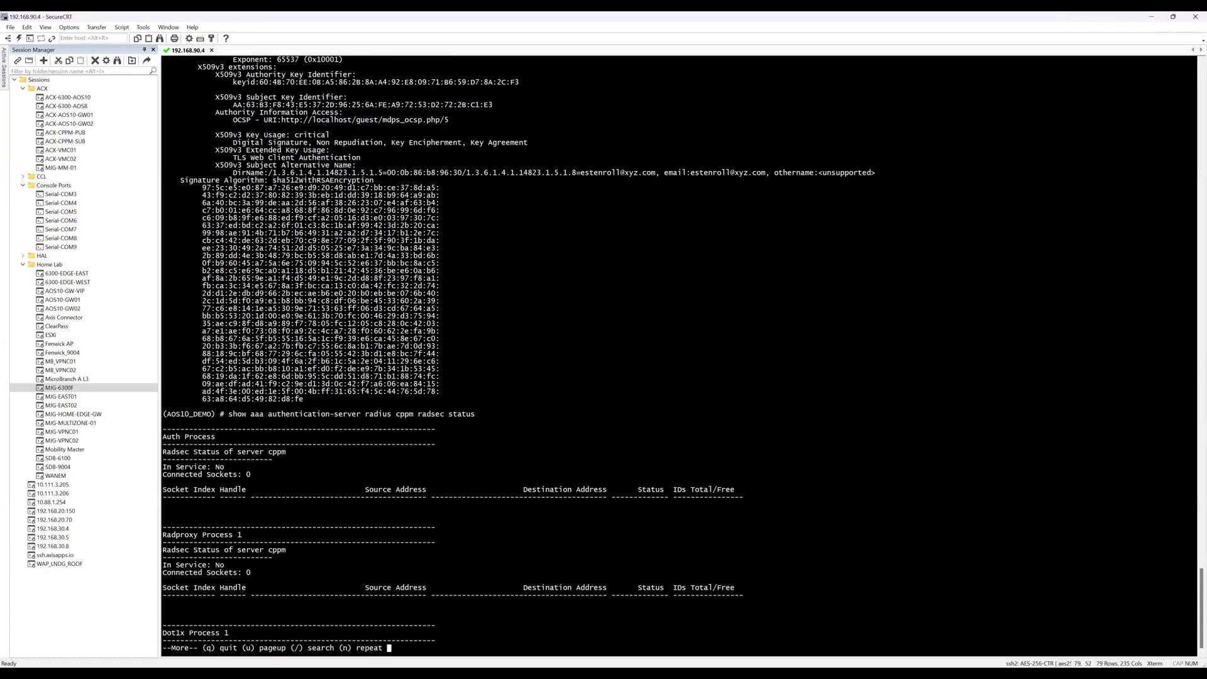
{"action": "key", "text": "space"}
{"action": "key", "text": "Up"}
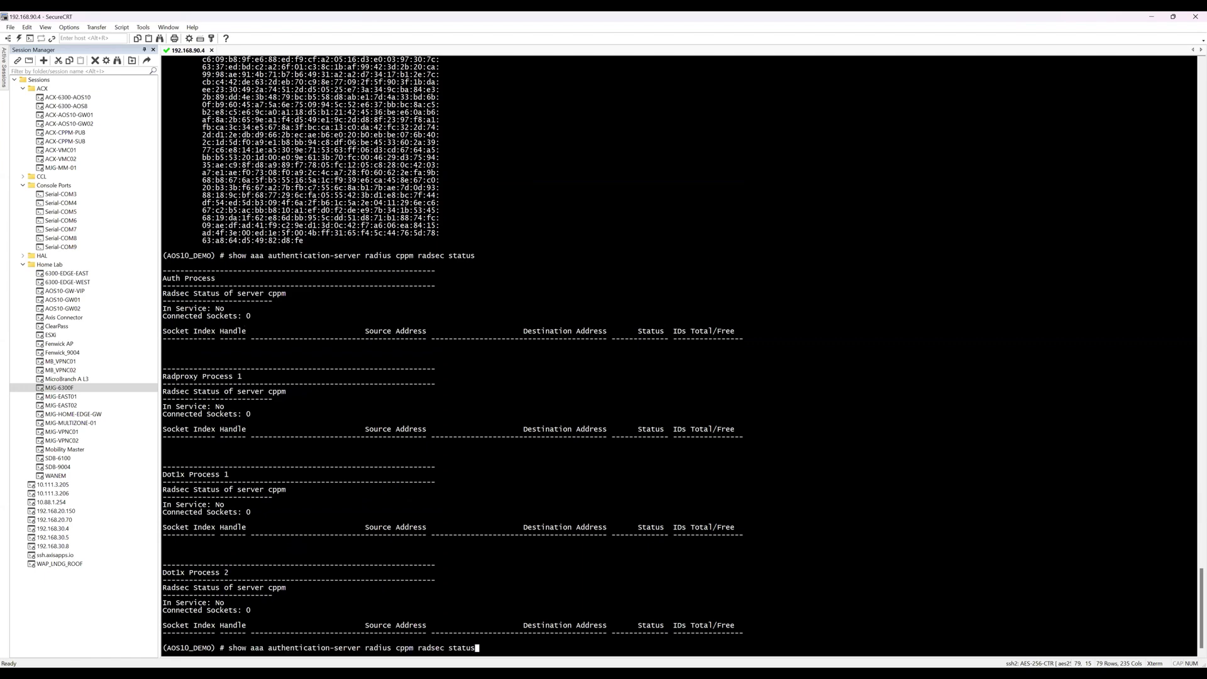
{"action": "key", "text": "Return"}
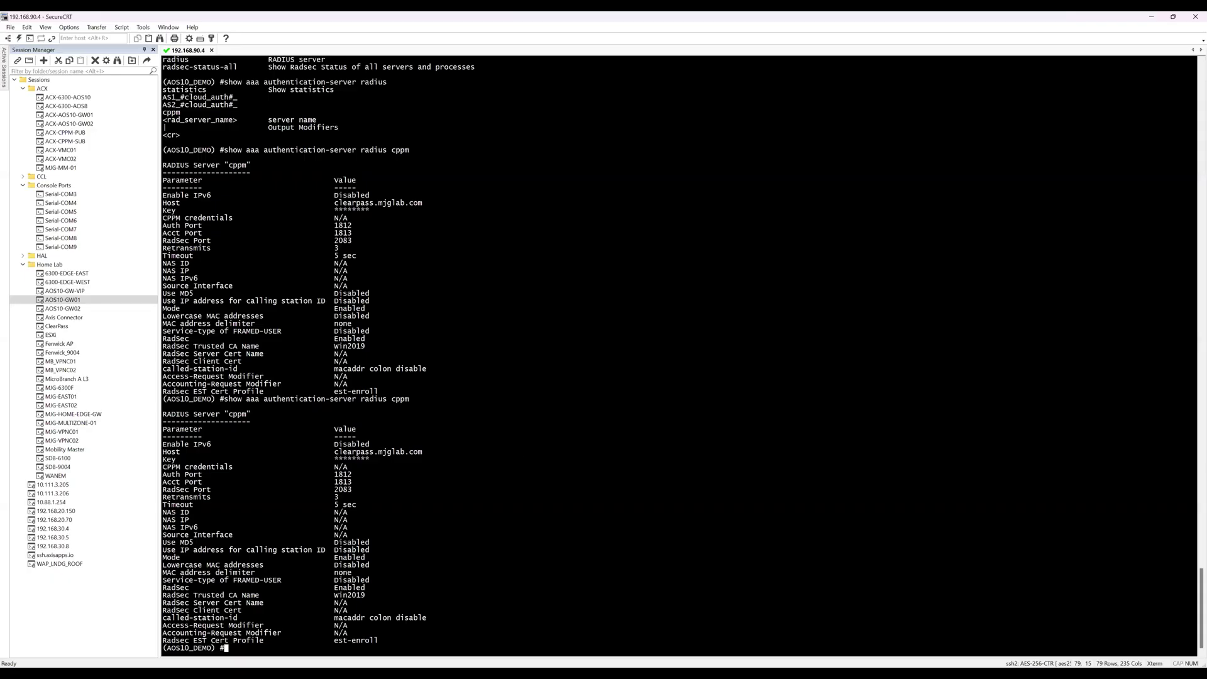
{"action": "key", "text": "Up"}
{"action": "type", "text": "r"}
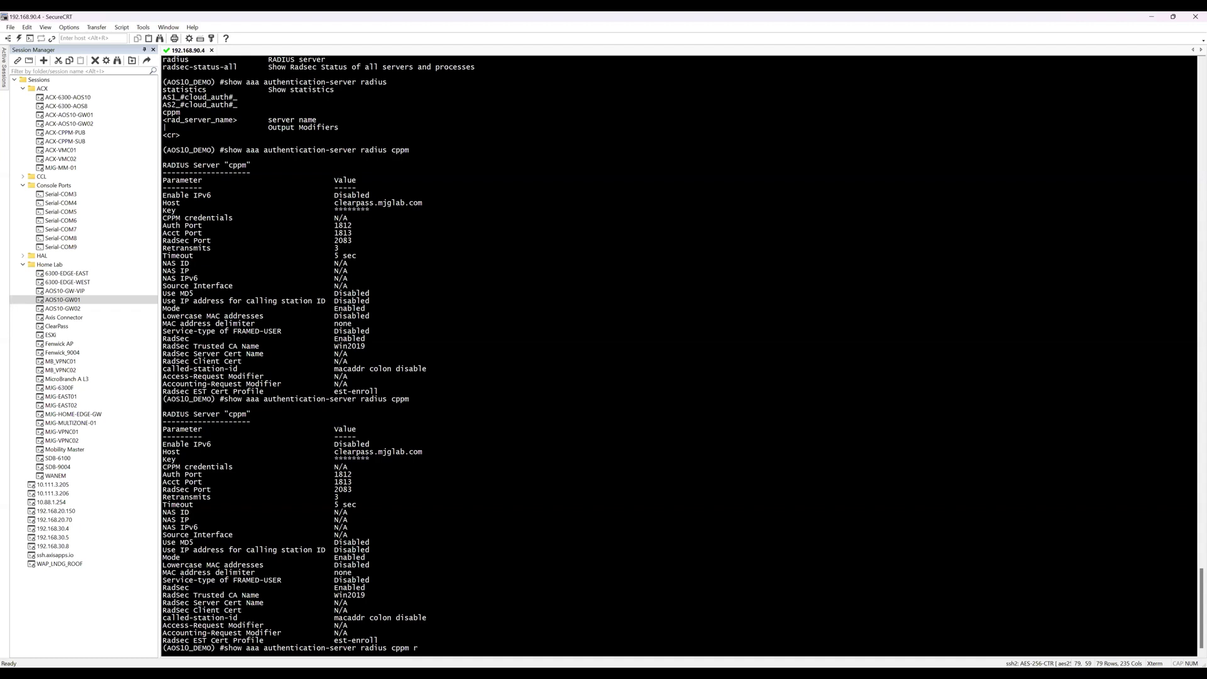
{"action": "type", "text": "adsec status"}
{"action": "key", "text": "Return"}
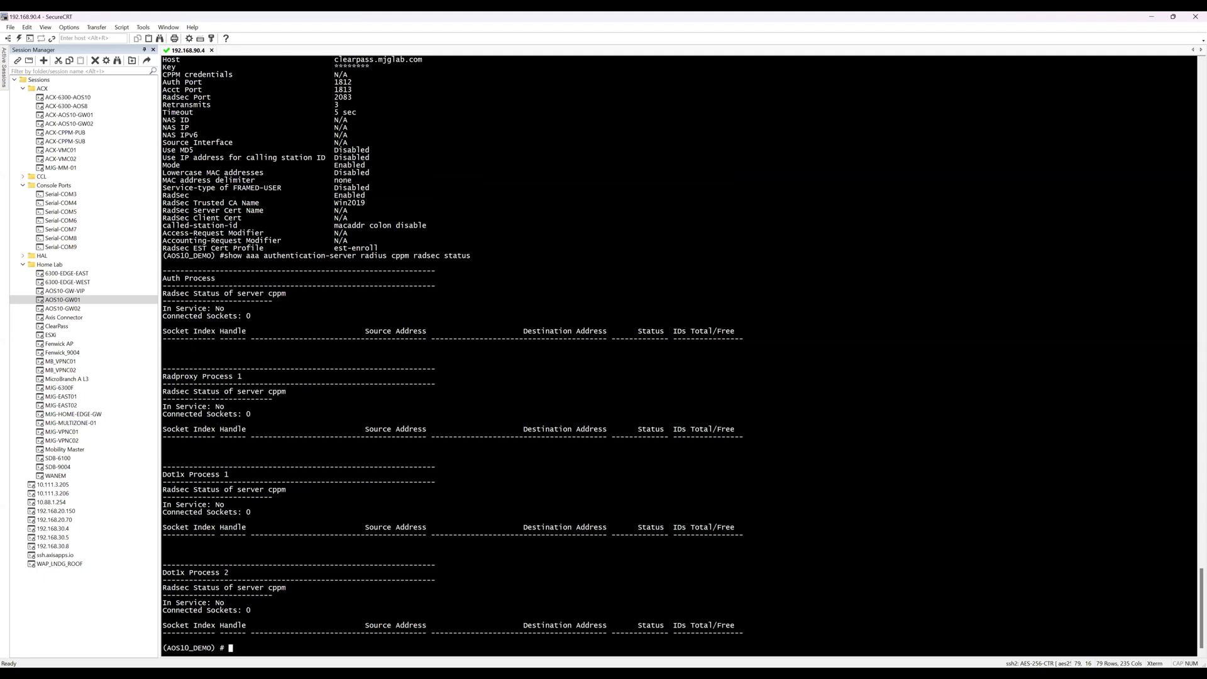
{"action": "key", "text": "alt+Tab"}
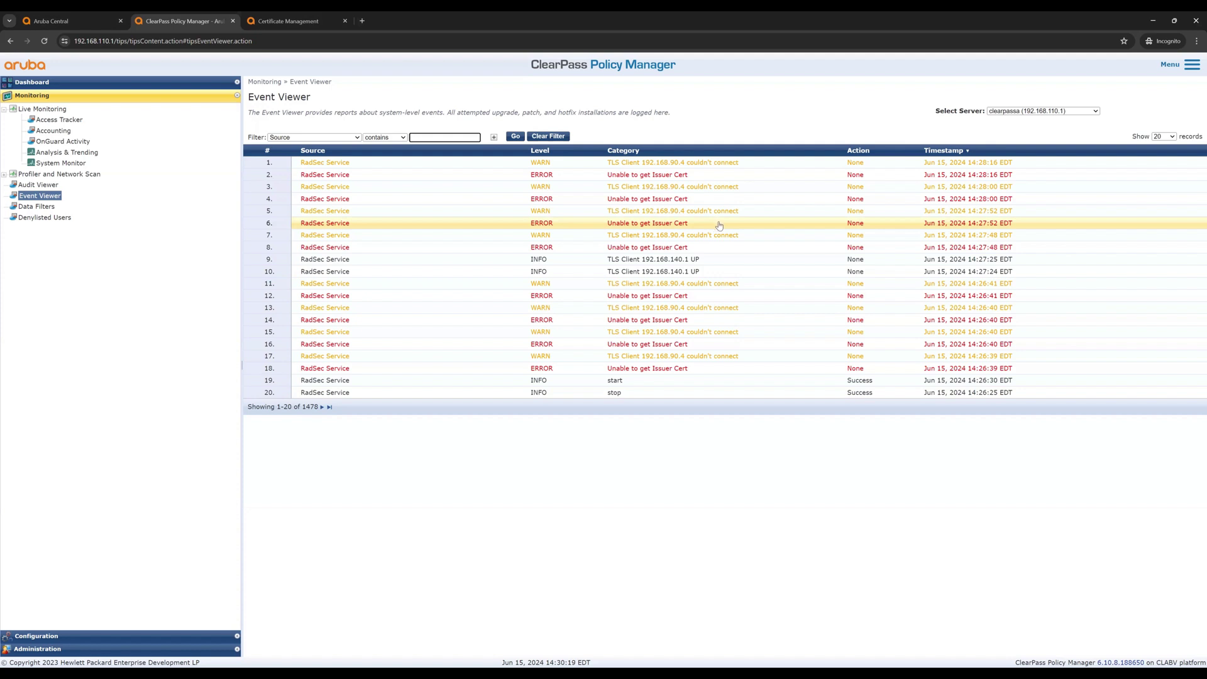
- Inspect the Unable to get Issuer Cert error naming the missing ClearPass Demo EST issuer
{"action": "left_click", "coordinate": [696, 176]}
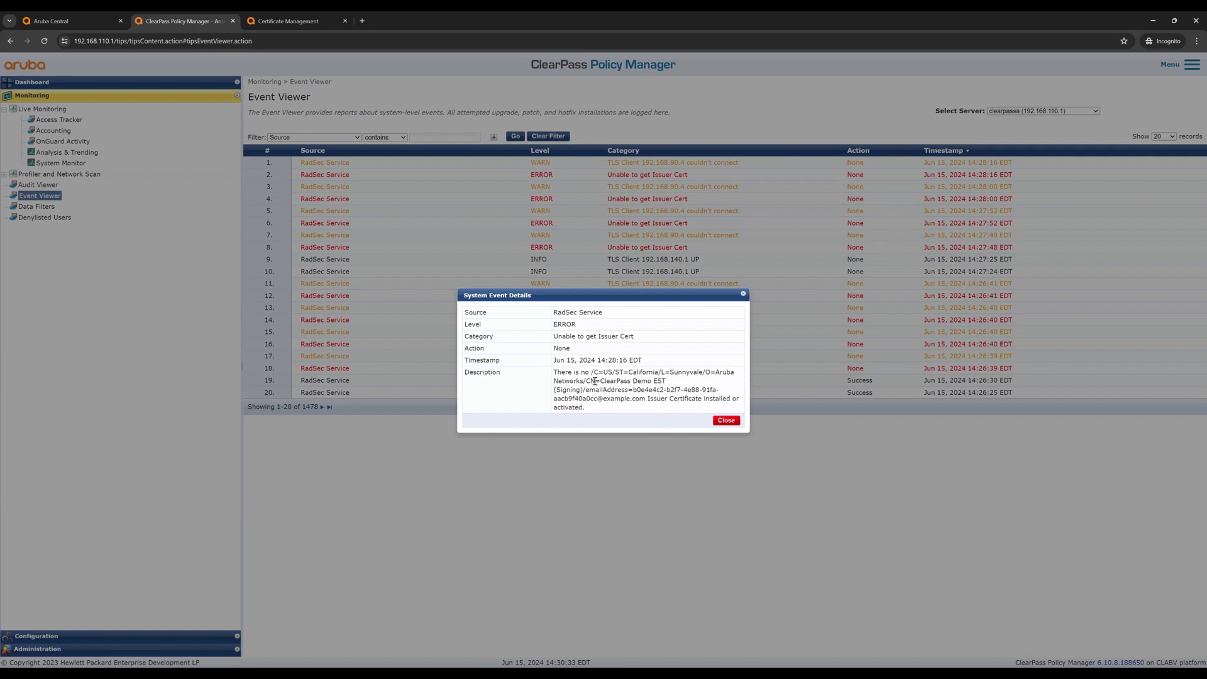
{"action": "mouse_move", "coordinate": [600, 380]}
{"action": "left_mouse_down"}
{"action": "mouse_move", "coordinate": [668, 383]}
{"action": "mouse_move", "coordinate": [583, 390]}
{"action": "left_mouse_up"}
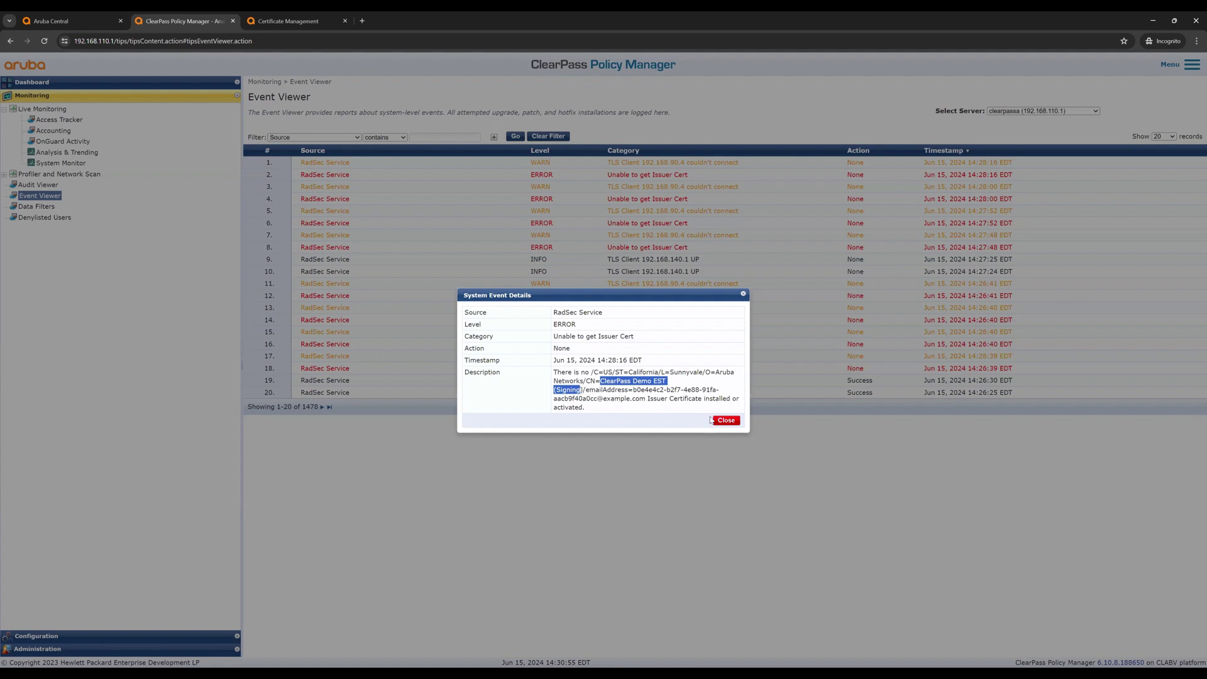
{"action": "left_click_drag", "start_coordinate": [633, 389], "coordinate": [581, 389]}
{"action": "left_click", "coordinate": [726, 420]}
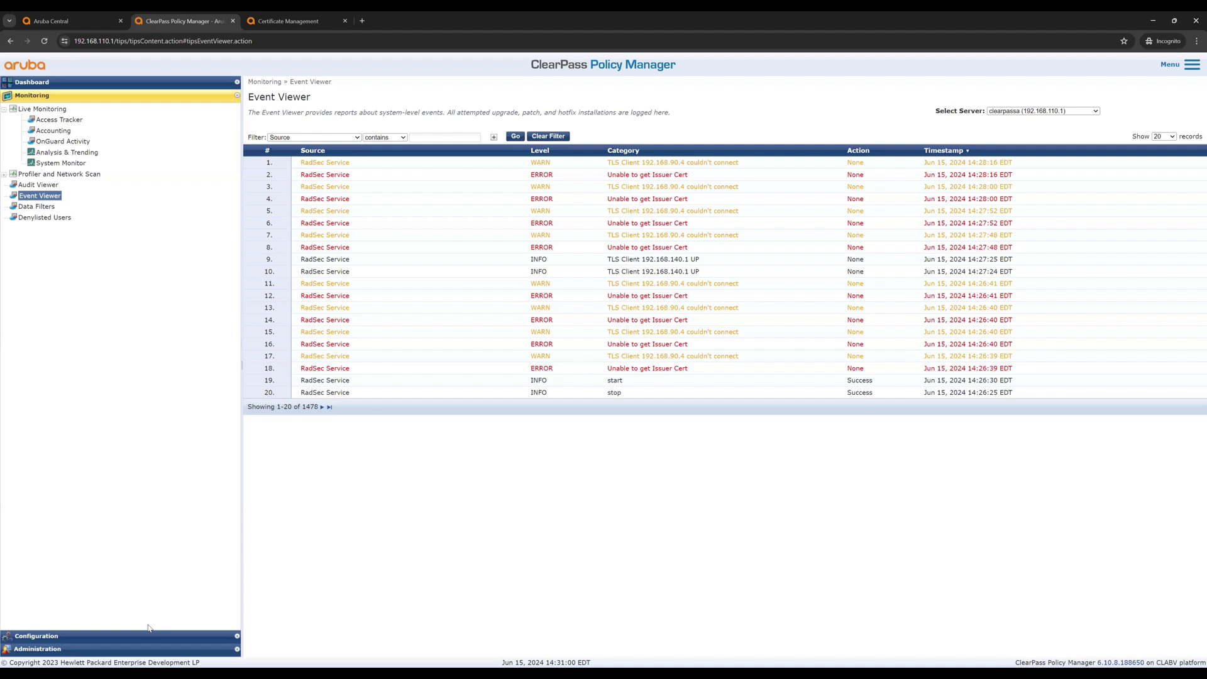
- Go to Administration > Certificates > Certificate Store in ClearPass
{"action": "left_click", "coordinate": [82, 636]}
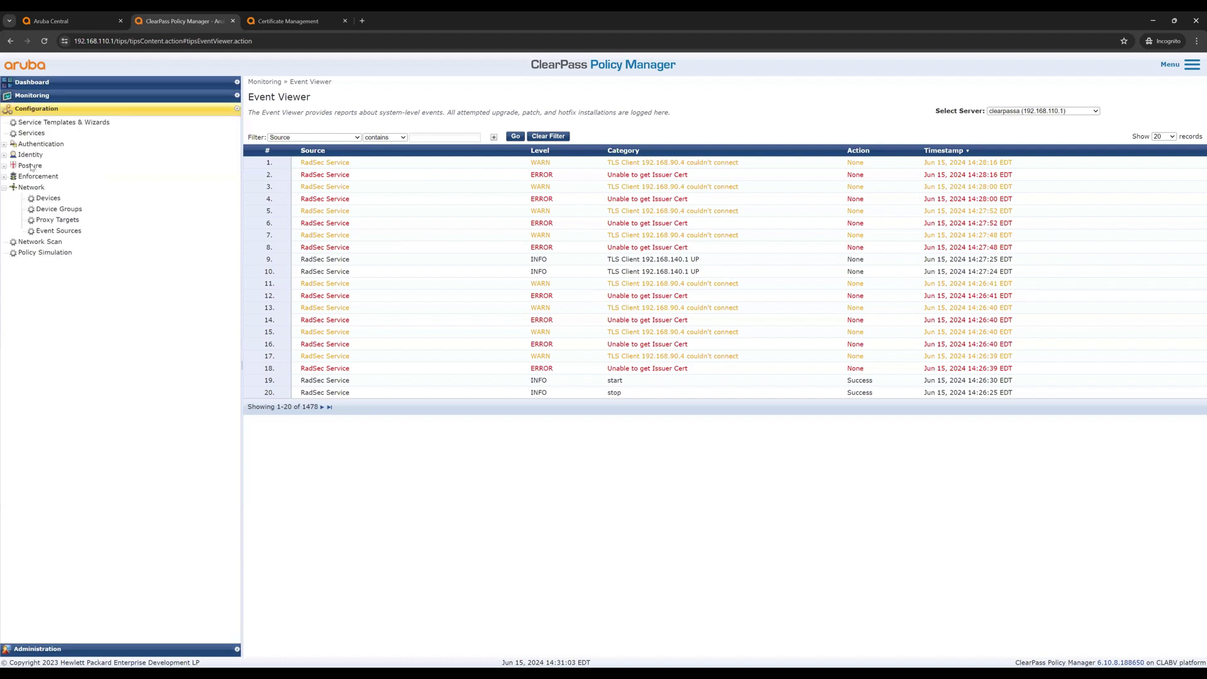
{"action": "left_click", "coordinate": [95, 650]}
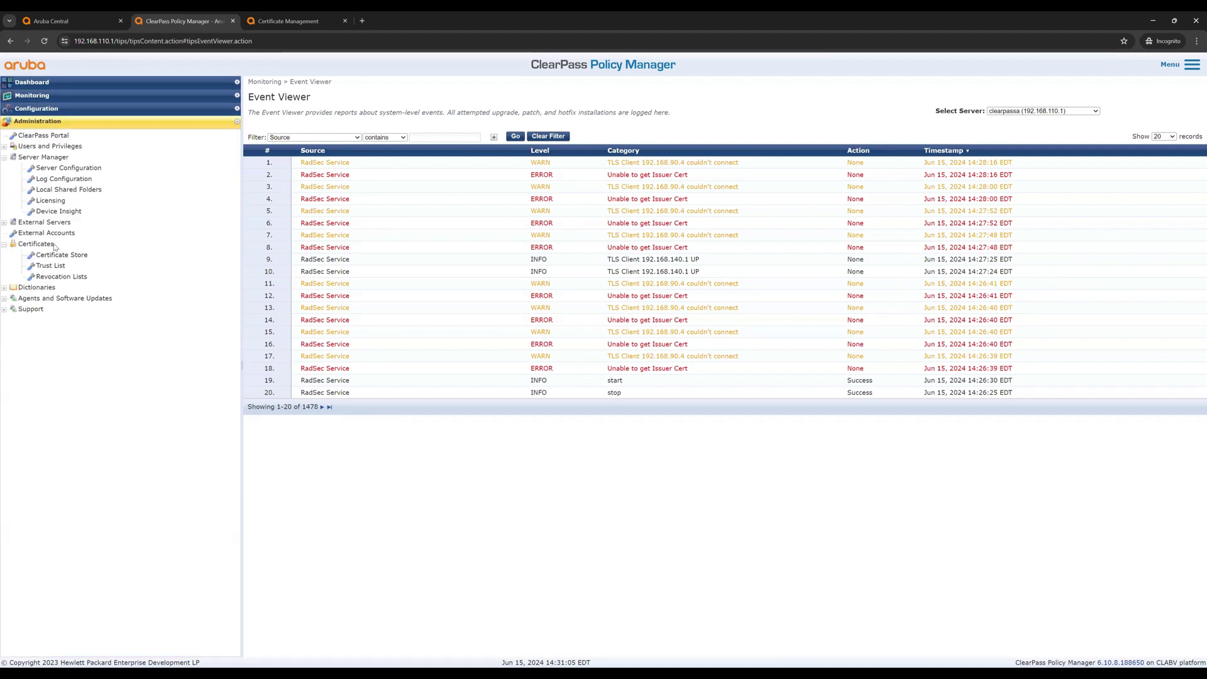
{"action": "left_click", "coordinate": [56, 256]}
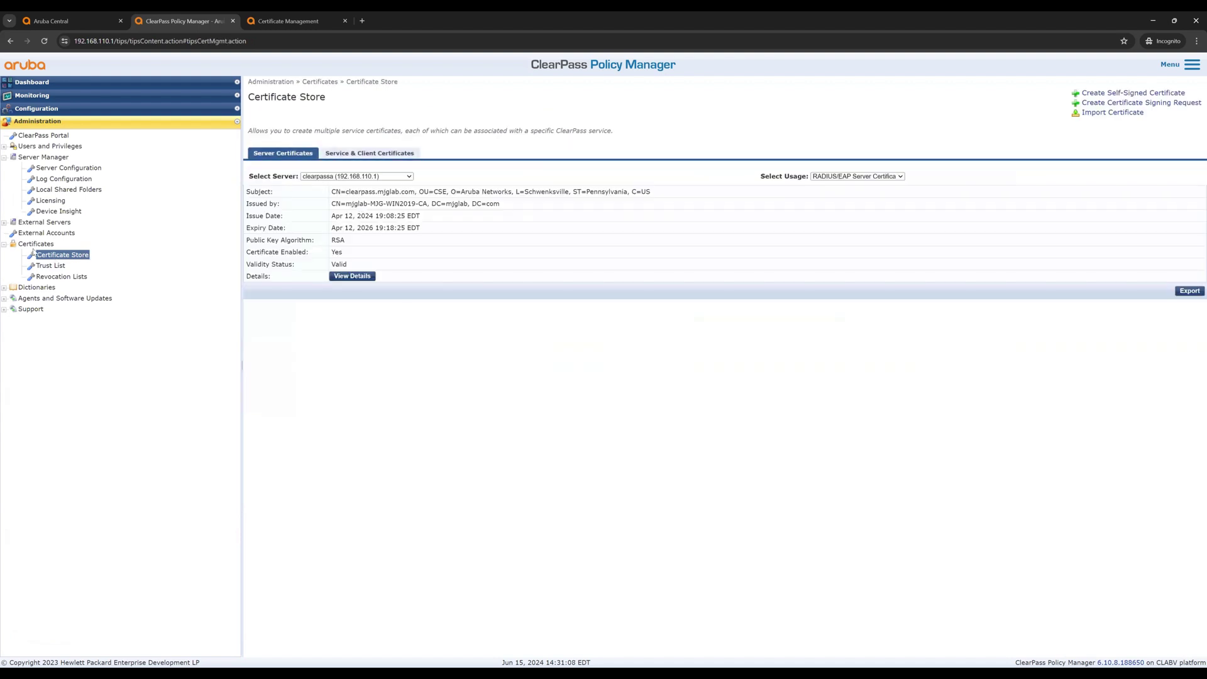
- Add RadSec usage to the ClearPass Demo EST (Signing) trusted certificate
{"action": "left_click", "coordinate": [51, 265]}
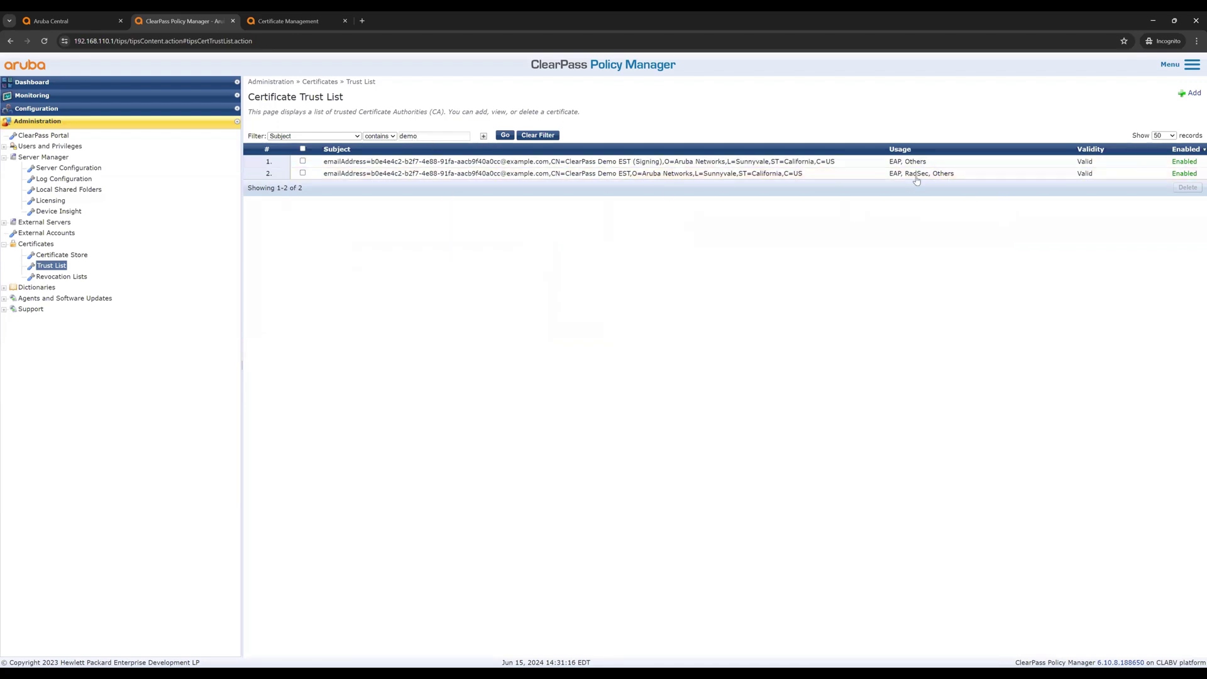
{"action": "left_click", "coordinate": [798, 162]}
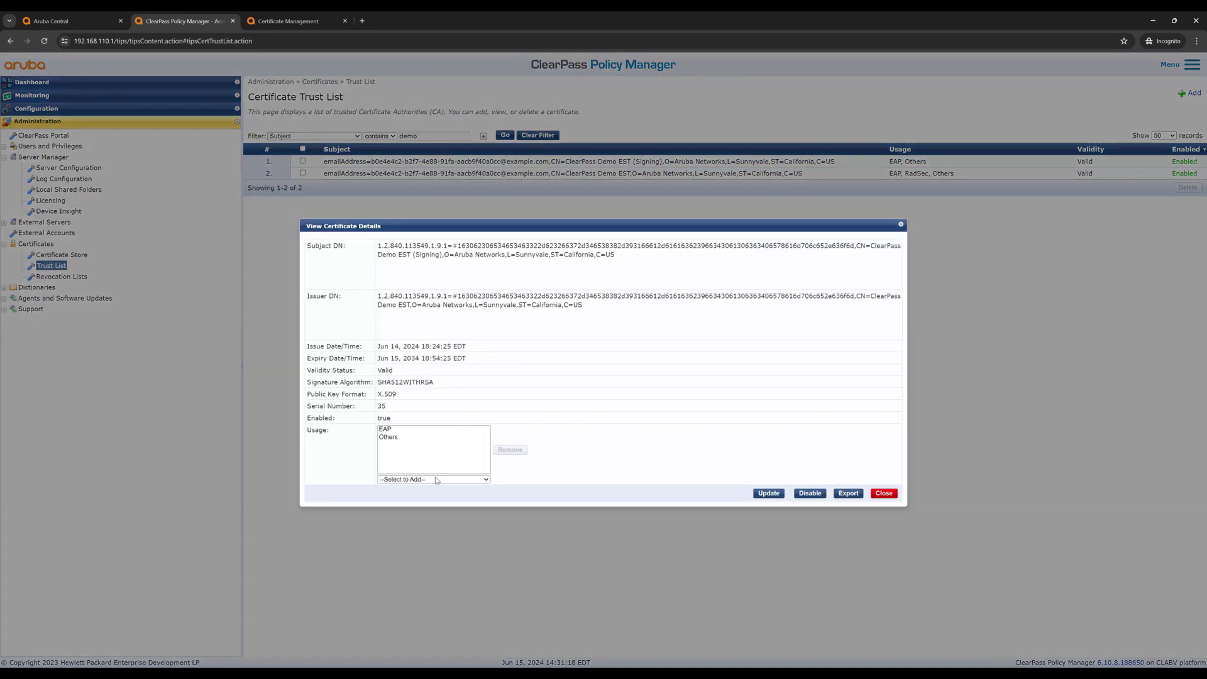
{"action": "left_click", "coordinate": [435, 477]}
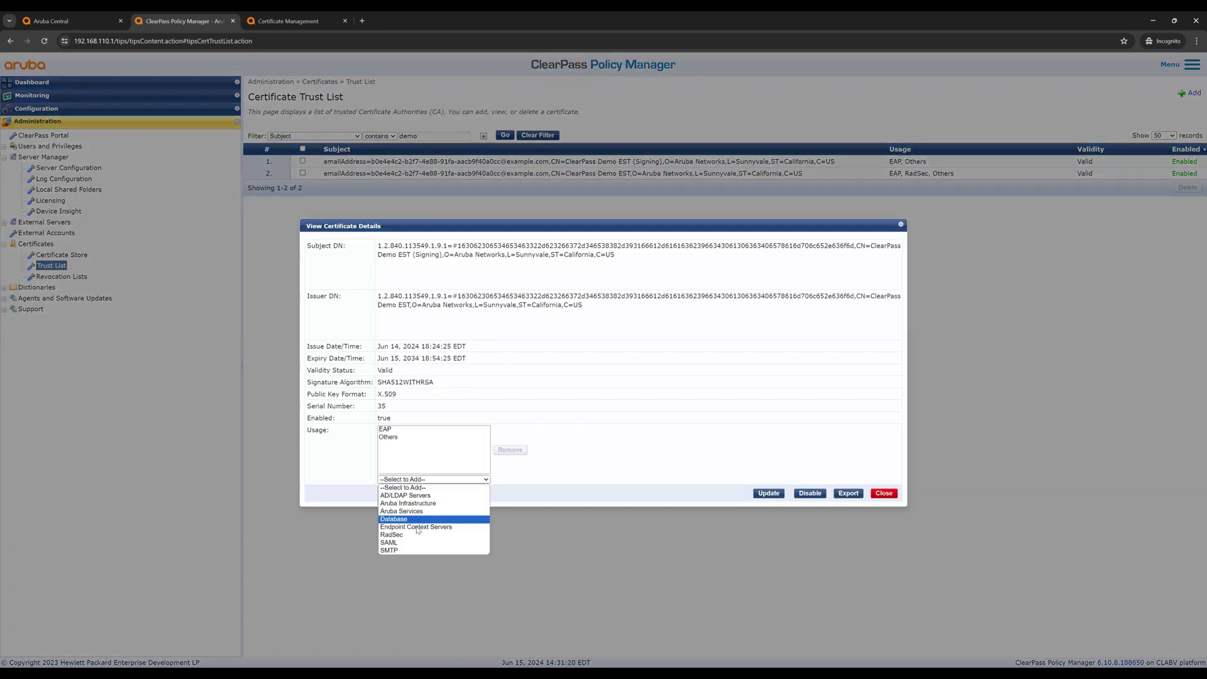
{"action": "key", "text": "Return"}
{"action": "left_click", "coordinate": [768, 493]}
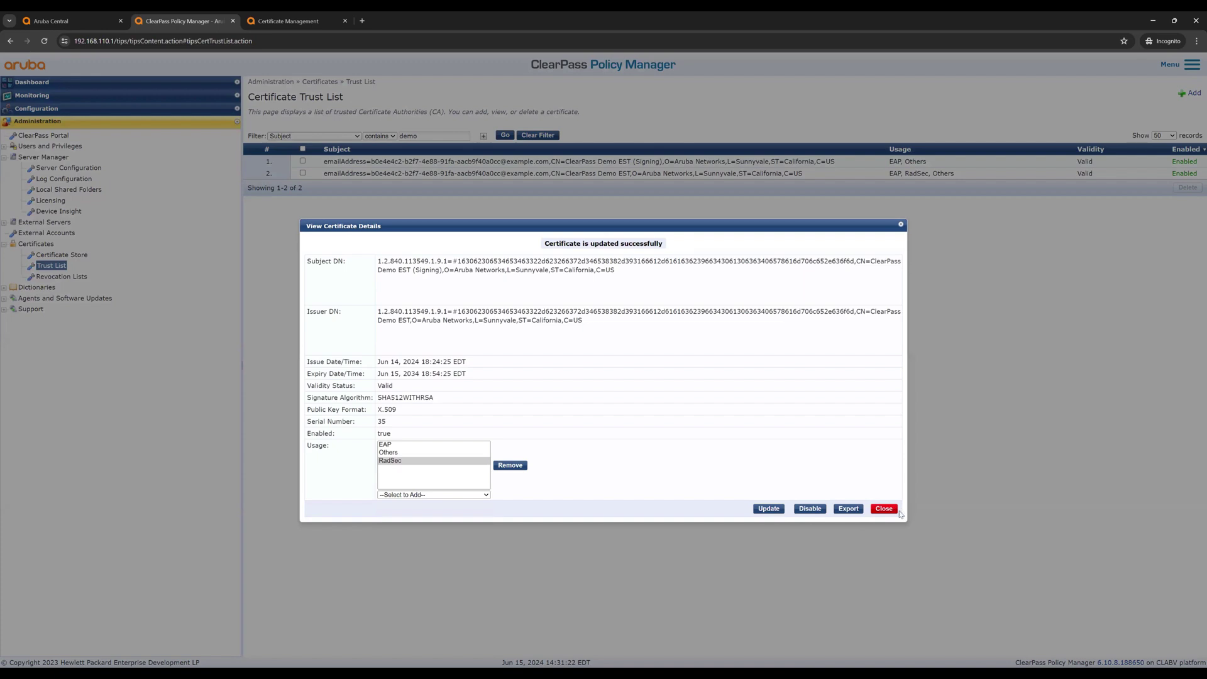
{"action": "left_click", "coordinate": [883, 493]}
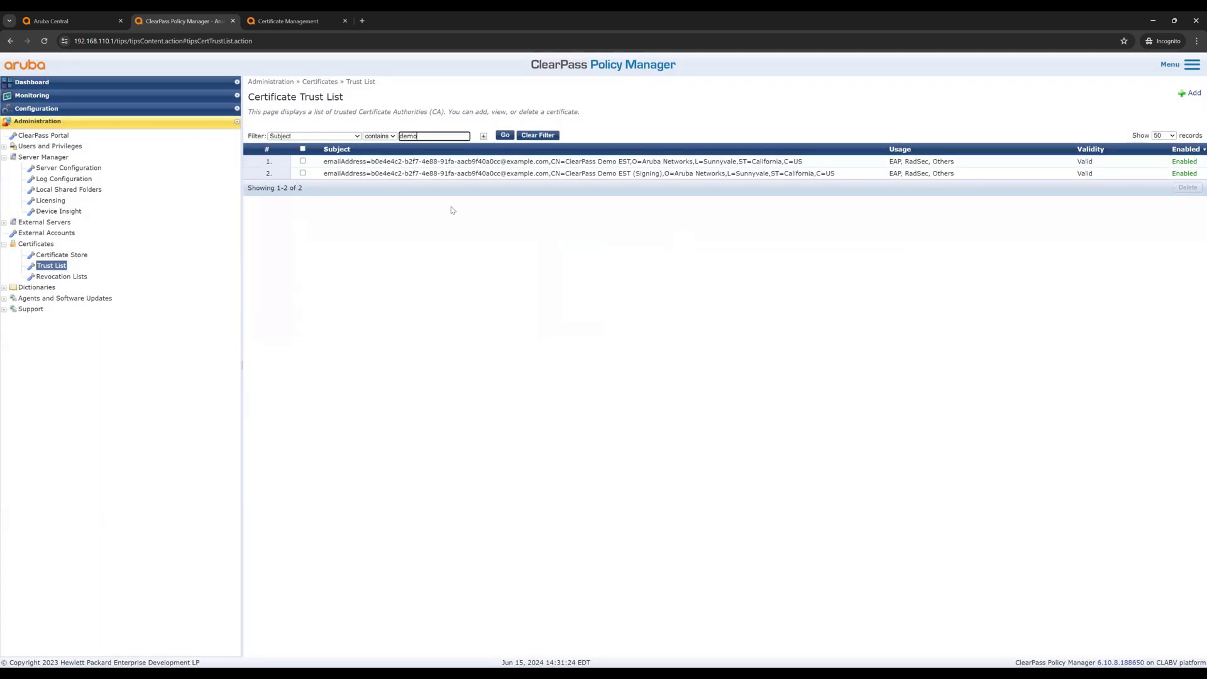
- Check Monitoring > Event Viewer for new RadSec events, then return to the gateway terminal
{"action": "left_click", "coordinate": [90, 112]}
{"action": "left_click", "coordinate": [88, 96]}
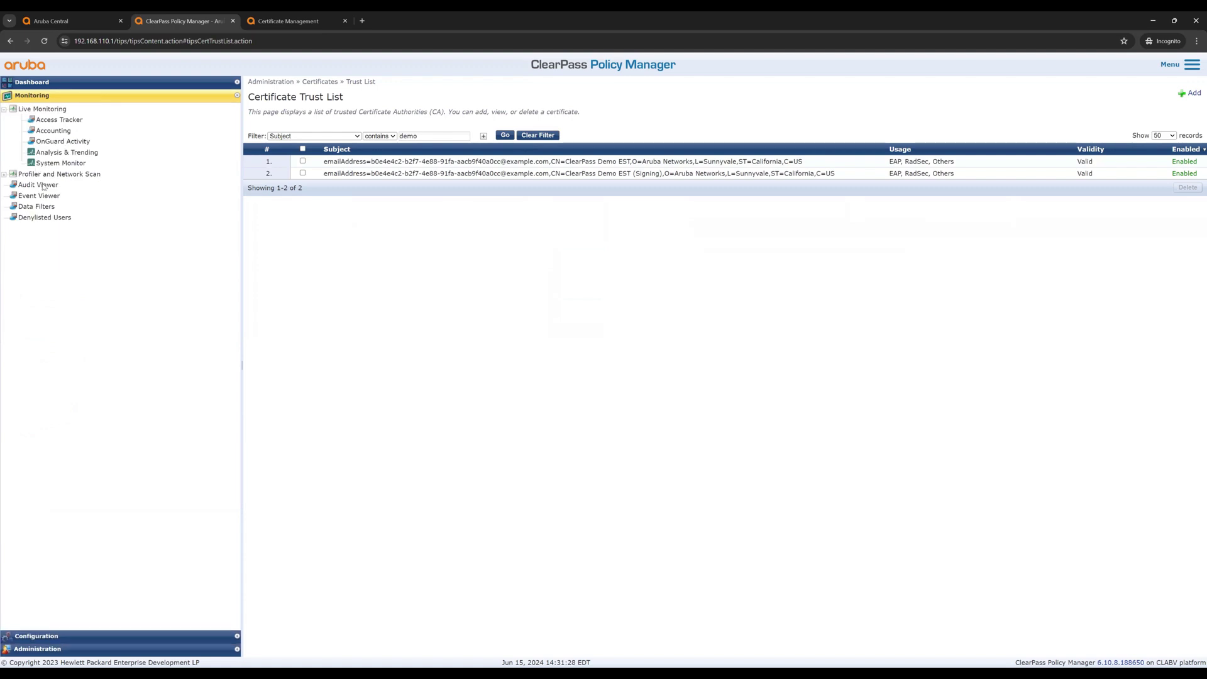
{"action": "left_click", "coordinate": [39, 185]}
{"action": "left_click", "coordinate": [44, 197]}
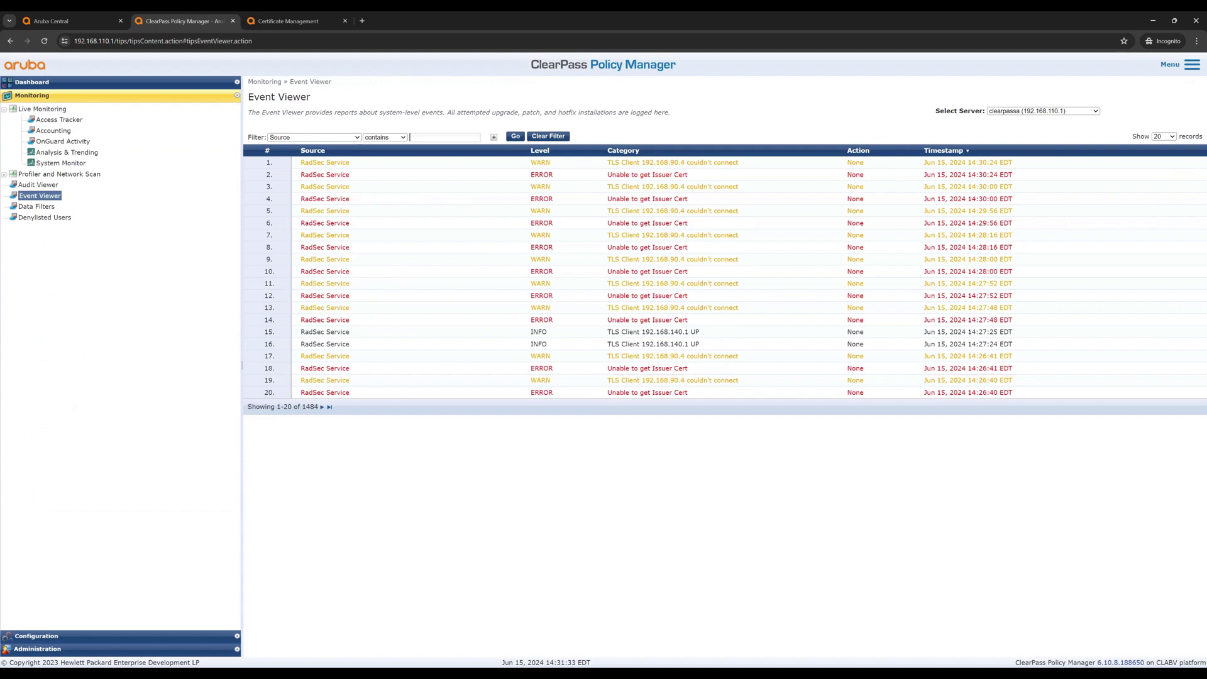
{"action": "key", "text": "alt+Tab"}
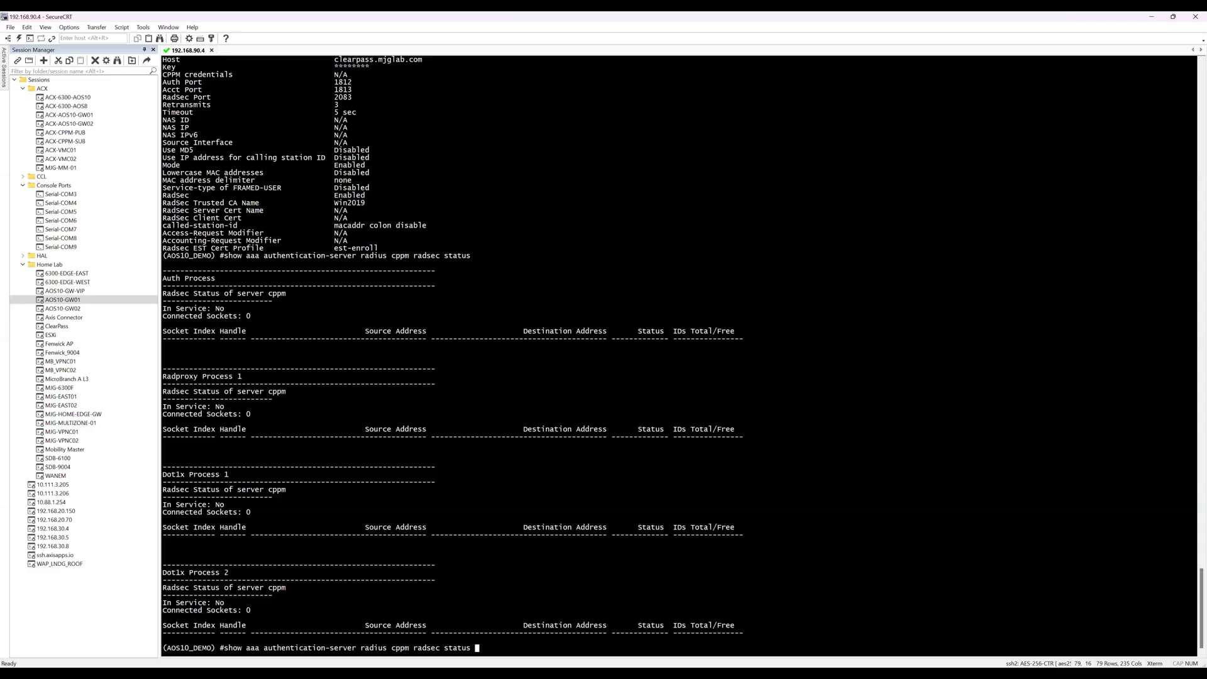
- Rerun cppm RadSec status: In Service Yes, each process with one socket to 192.168.110.3
{"action": "key", "text": "Return"}
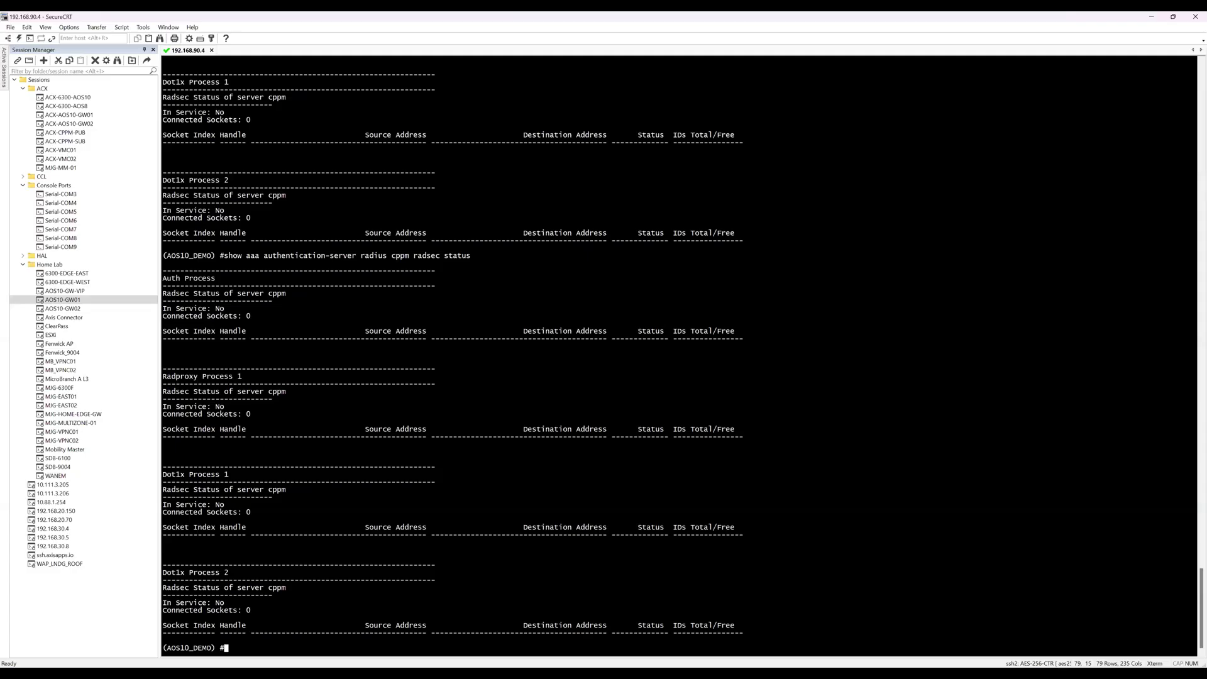
{"action": "key", "text": "Up"}
{"action": "key", "text": "Return"}
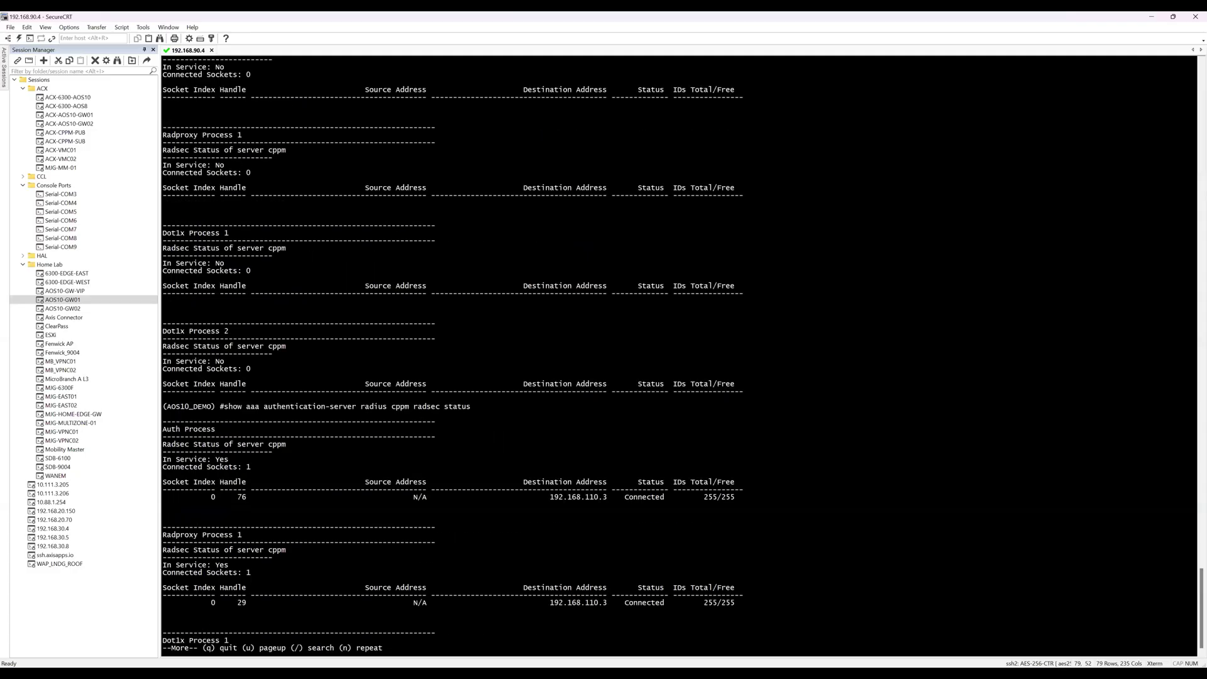
{"action": "key", "text": "Return"}
{"action": "key", "text": "Return"}
{"action": "key", "text": "Return"}
{"action": "key", "text": "Return"}
{"action": "key", "text": "Return"}
{"action": "key", "text": "Return"}
{"action": "key", "text": "Return"}
{"action": "key", "text": "Return"}
{"action": "key", "text": "Return"}
{"action": "key", "text": "Return"}
{"action": "key", "text": "Return"}
{"action": "key", "text": "Return"}
{"action": "key", "text": "Return"}
{"action": "key", "text": "Return"}
{"action": "key", "text": "Return"}
{"action": "key", "text": "Return"}
{"action": "key", "text": "Return"}
{"action": "key", "text": "Return"}
{"action": "key", "text": "Return"}
{"action": "key", "text": "Return"}
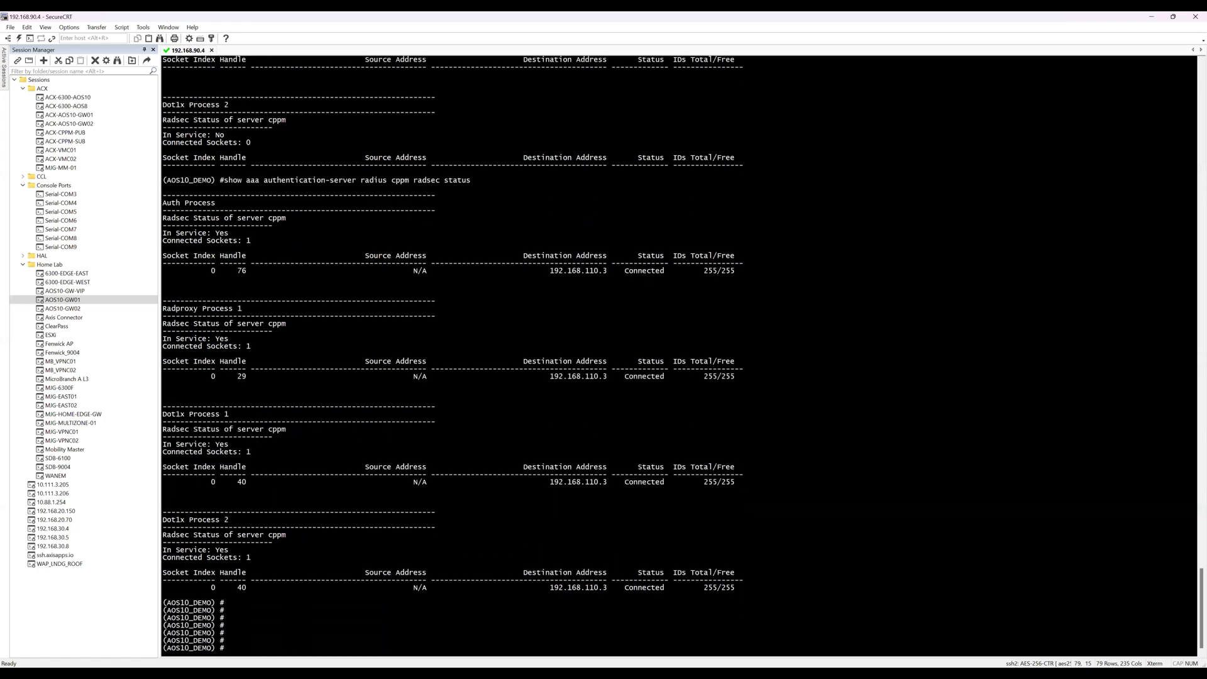
{"action": "key", "text": "Return"}
{"action": "key", "text": "Return"}
{"action": "key", "text": "Return"}
{"action": "key", "text": "Return"}
{"action": "key", "text": "Return"}
{"action": "key", "text": "Return"}
{"action": "key", "text": "Return"}
{"action": "key", "text": "Return"}
{"action": "key", "text": "Return"}
{"action": "key", "text": "Return"}
{"action": "key", "text": "Up"}
{"action": "key", "text": "Return"}
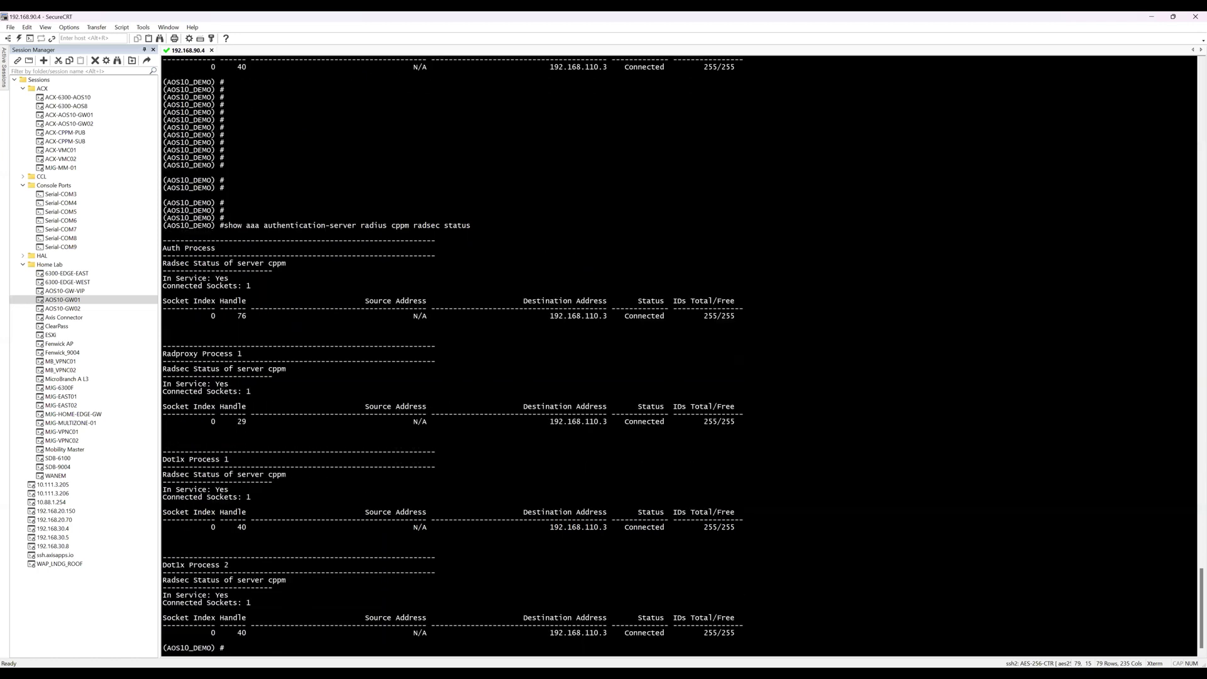
{"action": "key", "text": "Return"}
{"action": "key", "text": "Return"}
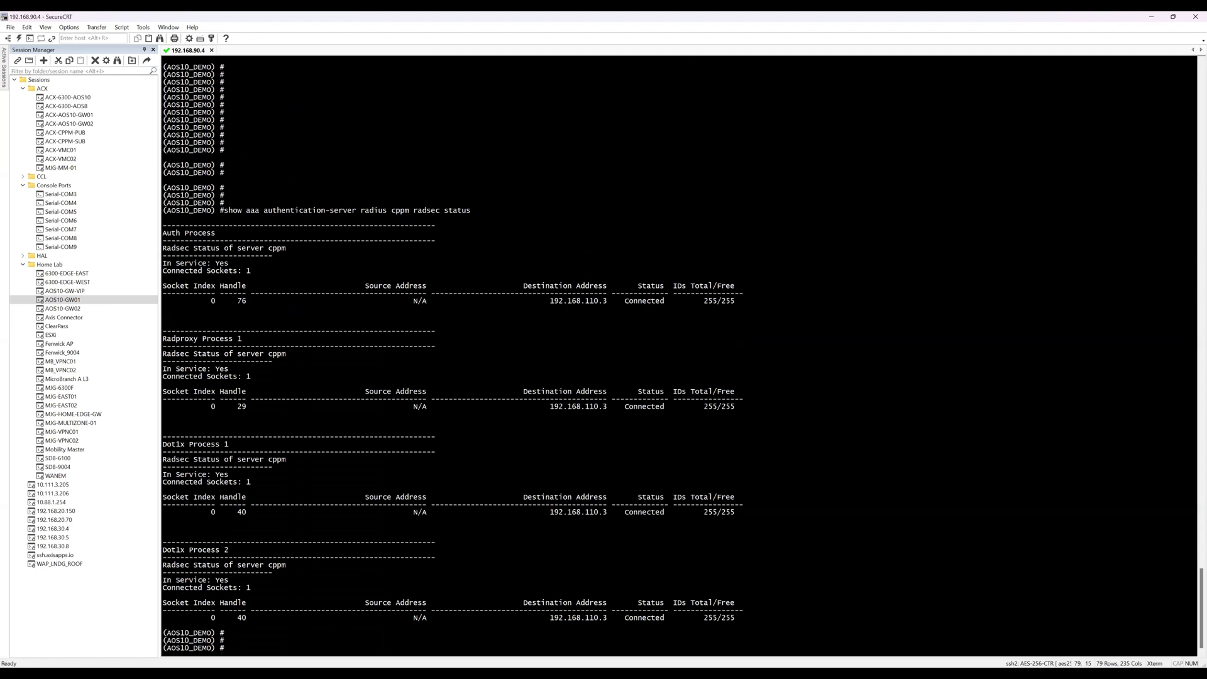